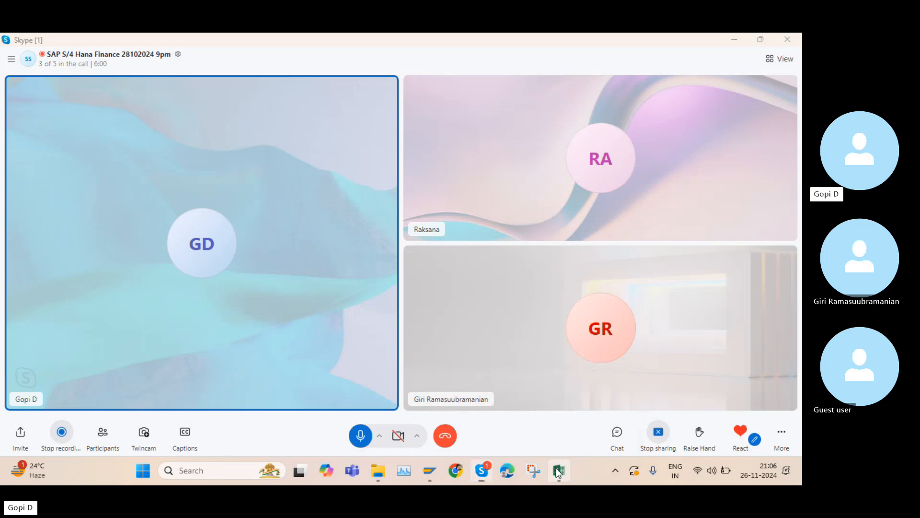
Switch to the Excel workbook and scroll through the GL sheet's configuration step list
{"action": "left_click", "coordinate": [559, 472]}
{"action": "scroll", "coordinate": [220, 307], "scroll_direction": "up", "scroll_amount": 8}
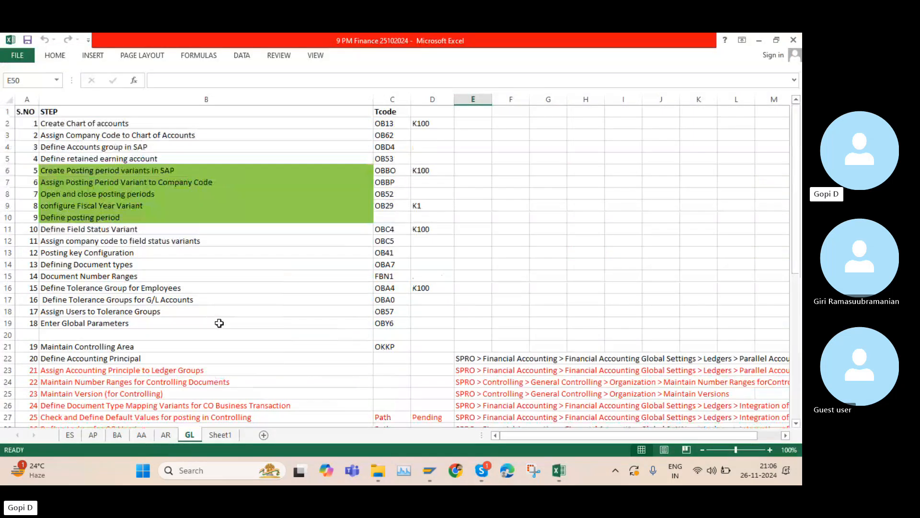
{"action": "scroll", "coordinate": [216, 321], "scroll_direction": "down", "scroll_amount": 7}
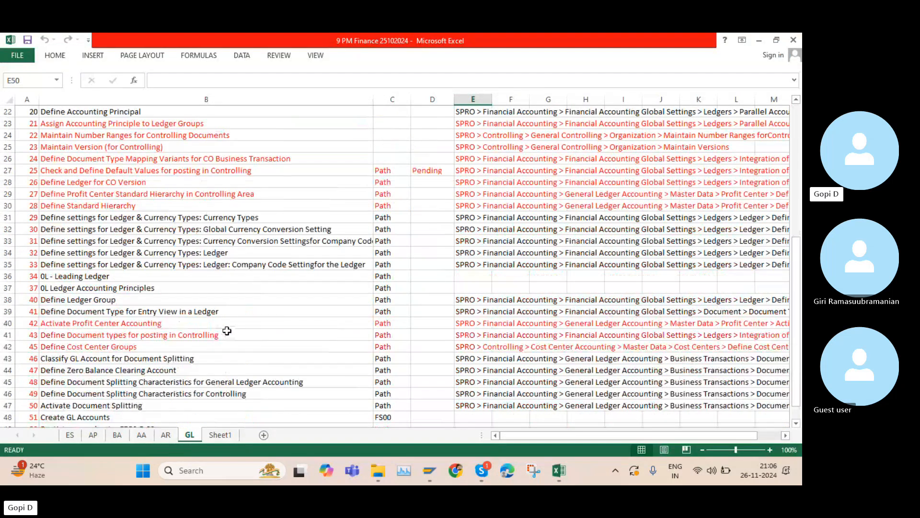
{"action": "scroll", "coordinate": [115, 186], "scroll_direction": "up", "scroll_amount": 2}
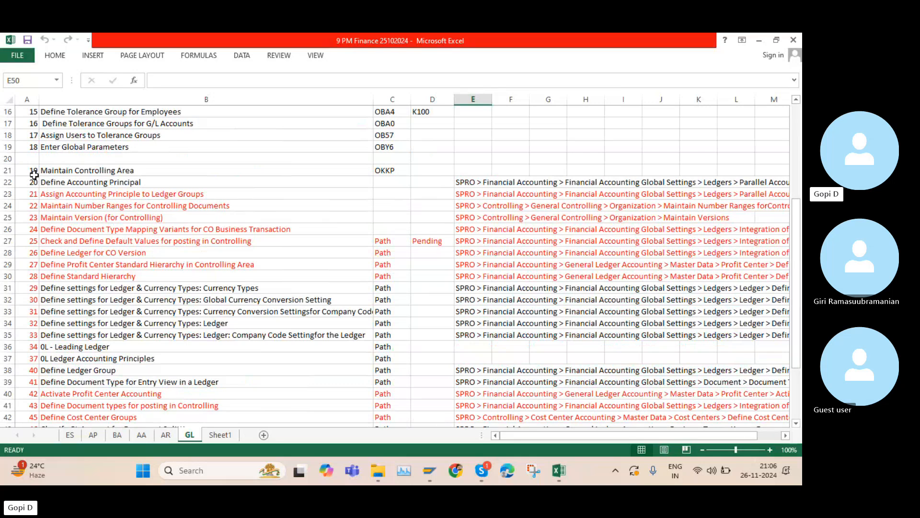
Highlight steps 19 to 50 in rows 21–47 of the GL sheet and scroll through them
{"action": "left_click_drag", "start_coordinate": [34, 170], "coordinate": [434, 355]}
{"action": "scroll", "coordinate": [414, 338], "scroll_direction": "up", "scroll_amount": 3}
{"action": "scroll", "coordinate": [407, 331], "scroll_direction": "down", "scroll_amount": 1}
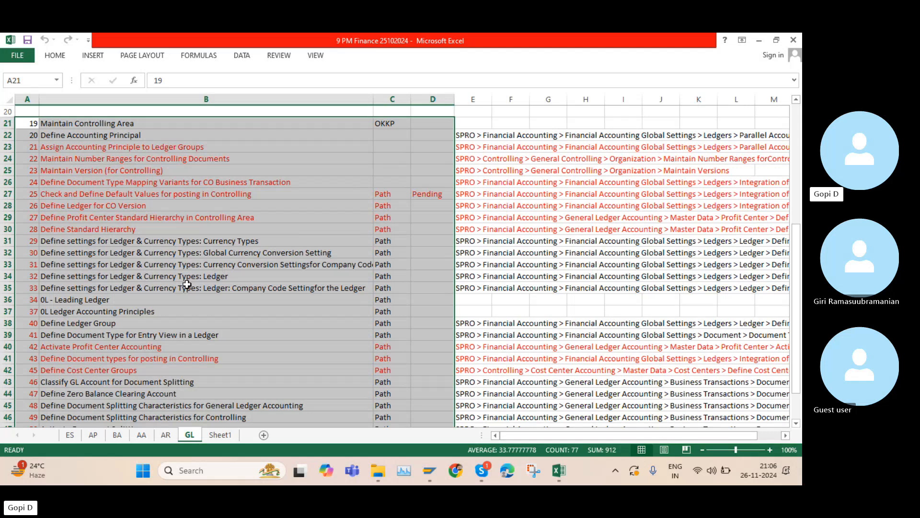
{"action": "scroll", "coordinate": [276, 304], "scroll_direction": "down", "scroll_amount": 2}
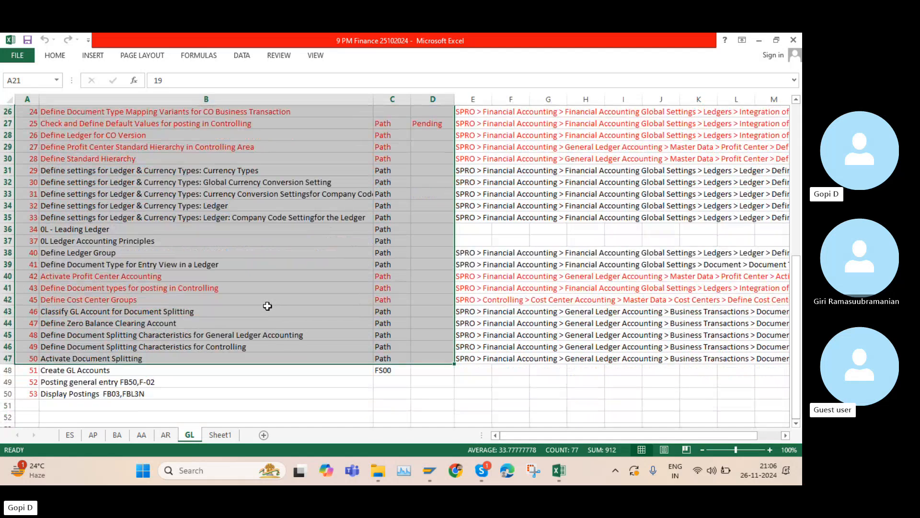
{"action": "scroll", "coordinate": [277, 304], "scroll_direction": "up", "scroll_amount": 2}
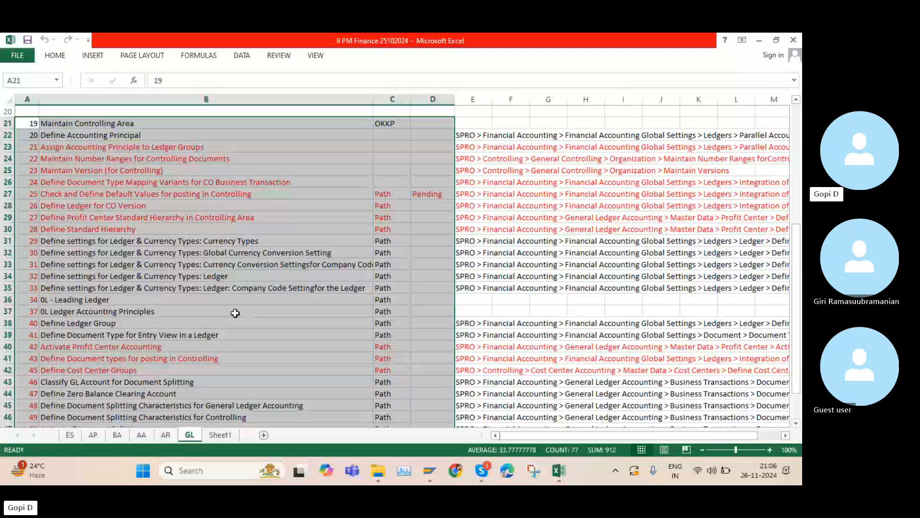
Highlight the Maintain Controlling Area and Define Accounting Principal rows, then only the Maintain Controlling Area row
{"action": "left_click_drag", "start_coordinate": [21, 123], "coordinate": [392, 136]}
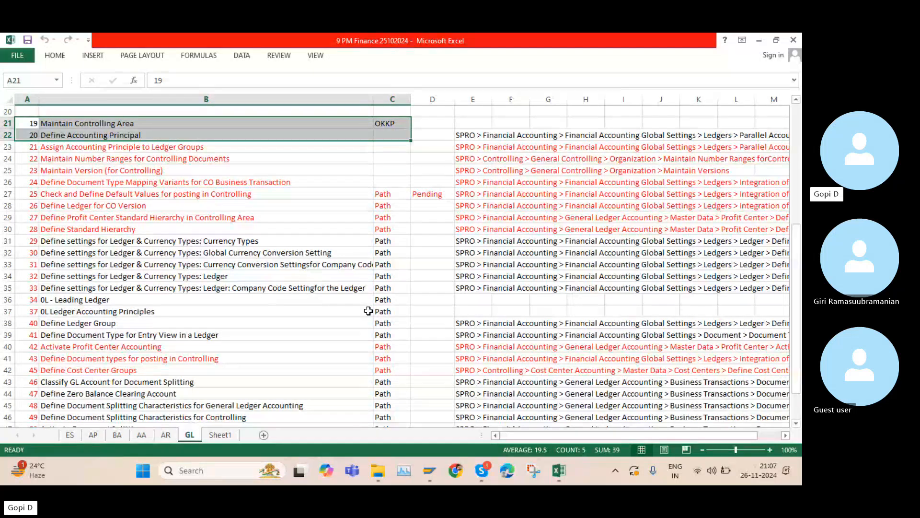
{"action": "left_click", "coordinate": [294, 184]}
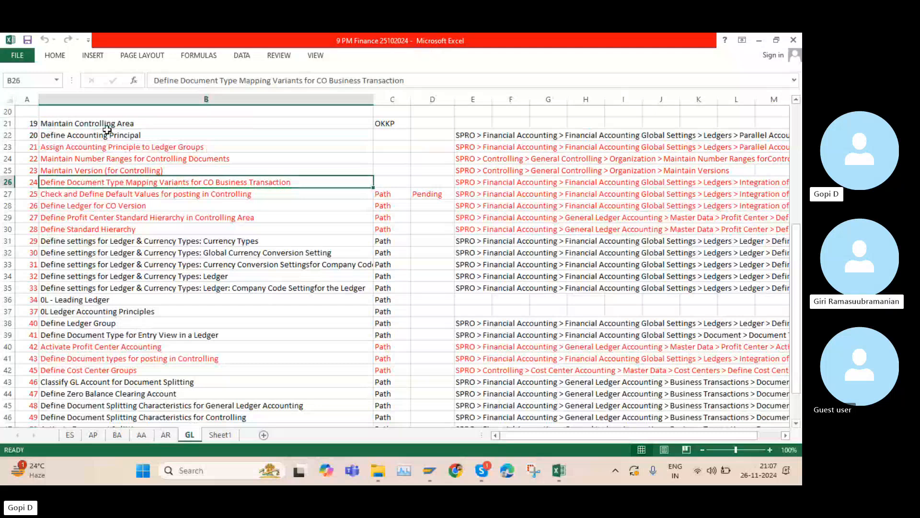
{"action": "left_click_drag", "start_coordinate": [27, 123], "coordinate": [401, 125]}
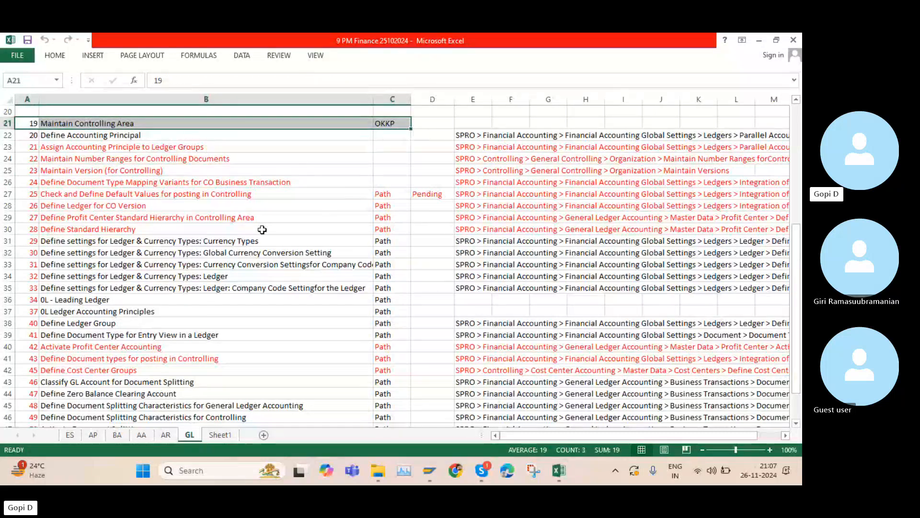
Highlight the ledger and currency type settings rows 31–36, then point out Create GL Accounts and its FS00 Tcode
{"action": "left_click_drag", "start_coordinate": [58, 240], "coordinate": [397, 303]}
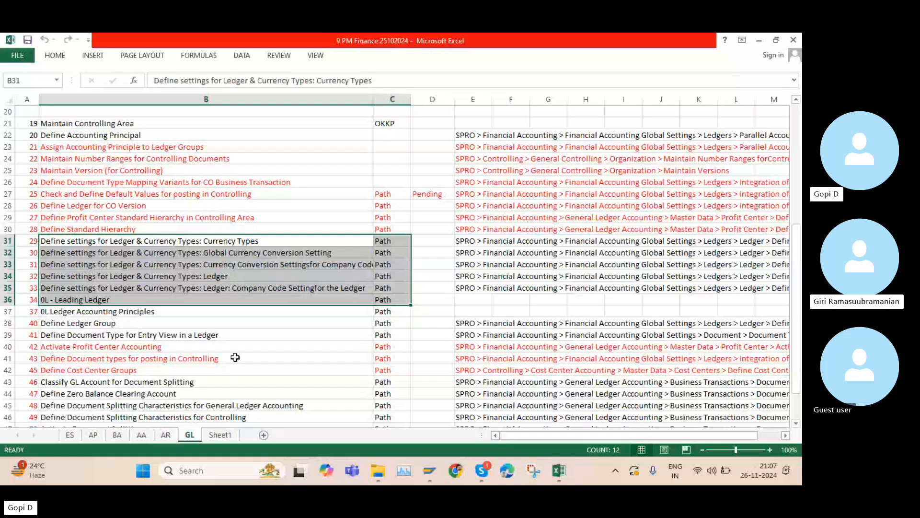
{"action": "scroll", "coordinate": [232, 358], "scroll_direction": "down", "scroll_amount": 2}
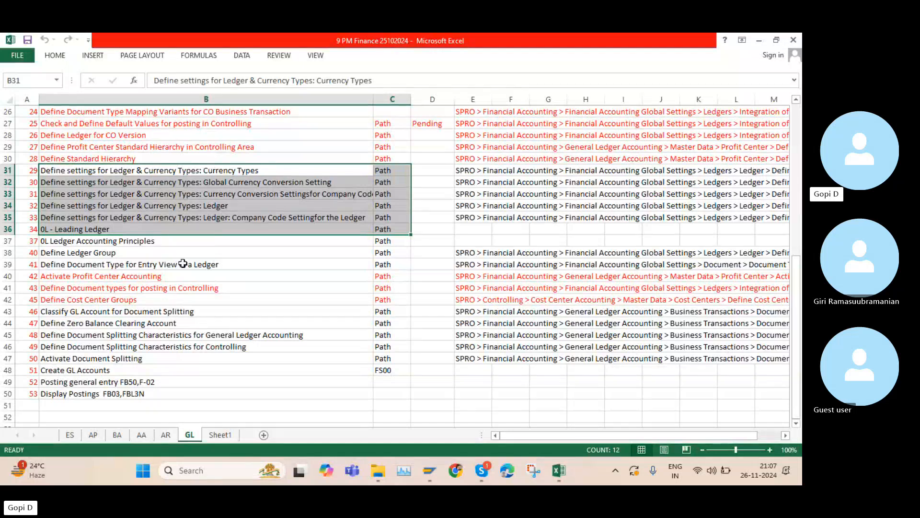
{"action": "left_click", "coordinate": [114, 373]}
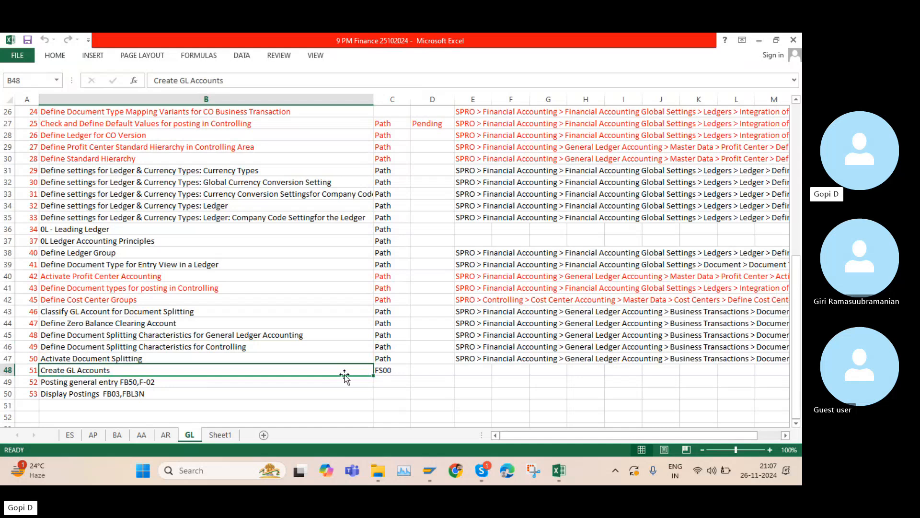
{"action": "left_click", "coordinate": [389, 370]}
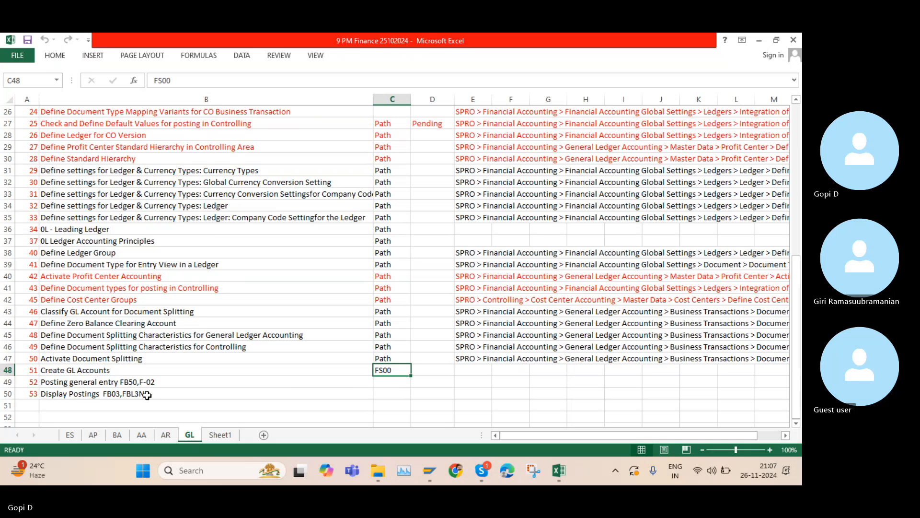
Open Notepad with the Real time Project Training notes and start a new line after the existing text
{"action": "left_click", "coordinate": [190, 472]}
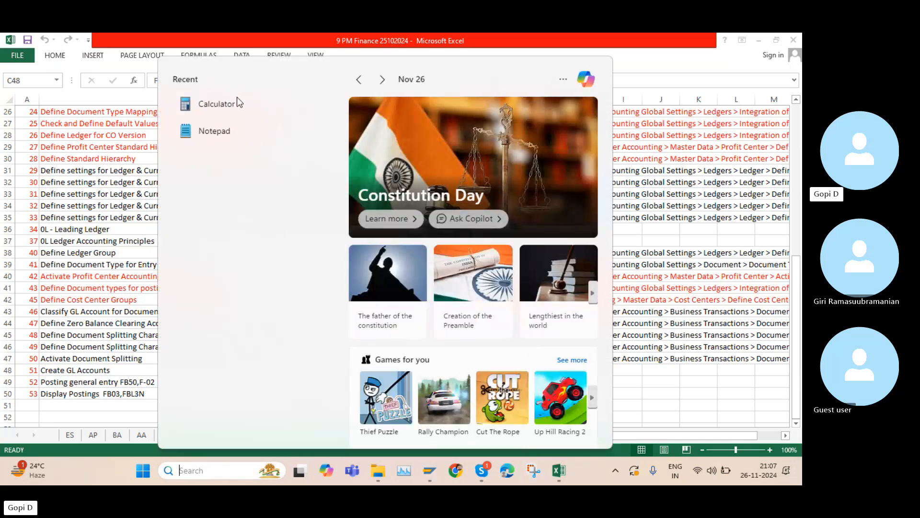
{"action": "left_click", "coordinate": [232, 130]}
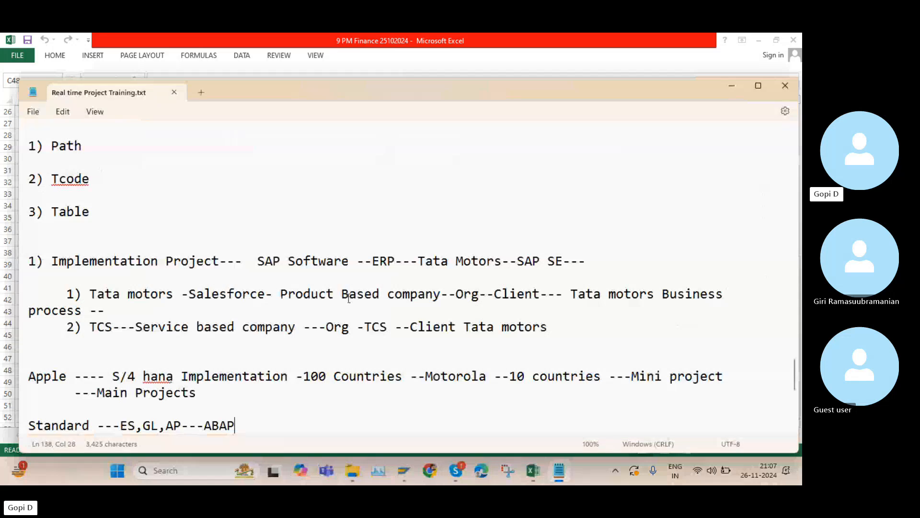
{"action": "scroll", "coordinate": [349, 307], "scroll_direction": "down", "scroll_amount": 4}
{"action": "key", "text": "Return"}
{"action": "key", "text": "Return"}
{"action": "key", "text": "Return"}
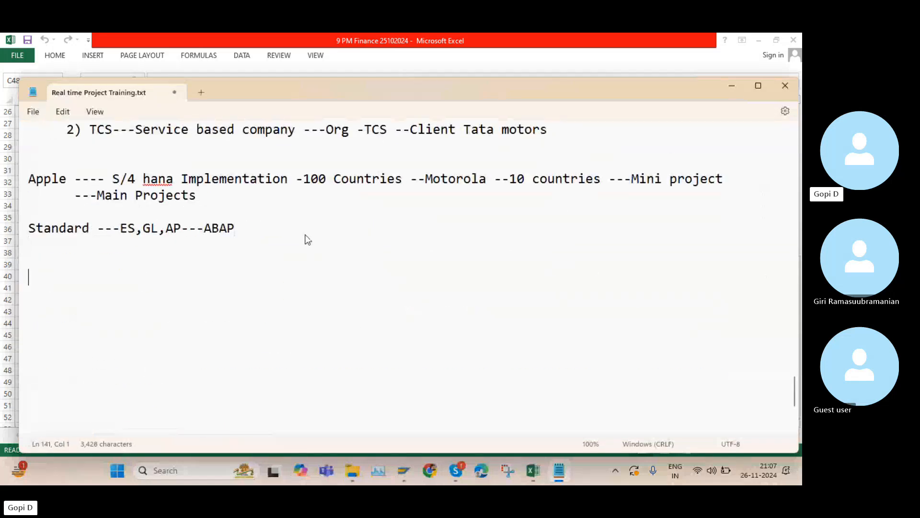
Type the heading "Data types ---SAP" on the new line
{"action": "key", "text": "Caps_Lock"}
{"action": "type", "text": "D"}
{"action": "key", "text": "Caps_Lock"}
{"action": "type", "text": "ta"}
{"action": "key", "text": "BackSpace"}
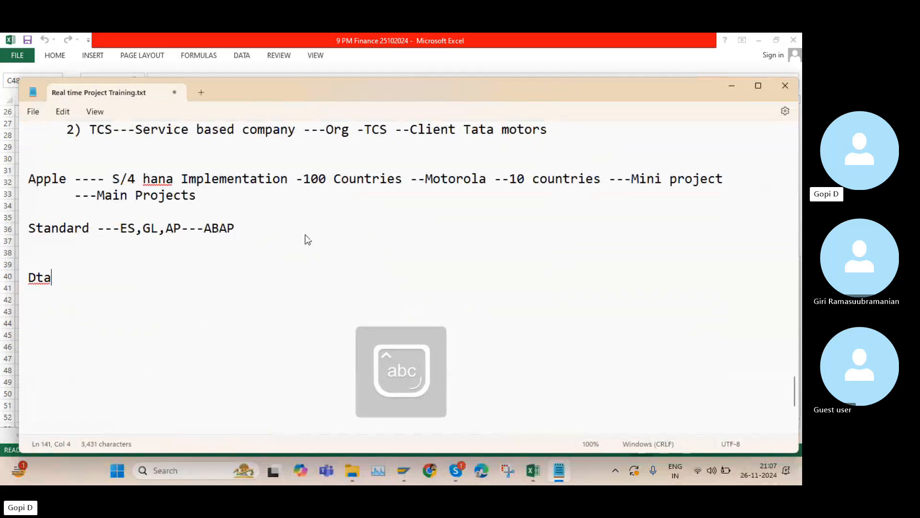
{"action": "key", "text": "BackSpace"}
{"action": "key", "text": "BackSpace"}
{"action": "type", "text": "ata ty"}
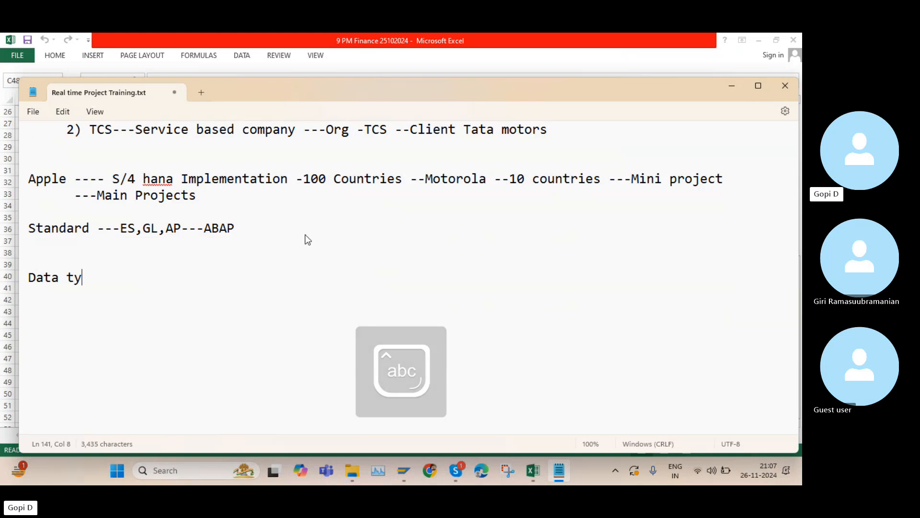
{"action": "type", "text": "pes --"}
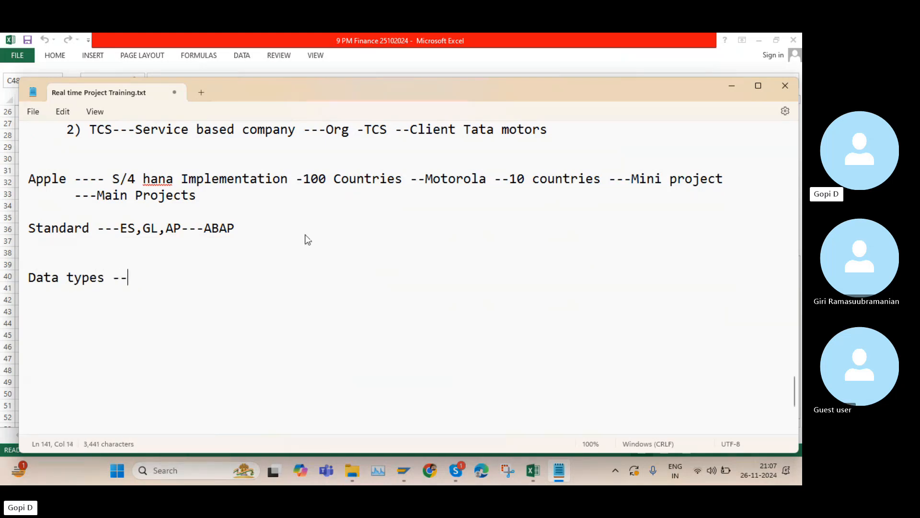
{"action": "type", "text": "-"}
{"action": "key", "text": "Caps_Lock"}
{"action": "type", "text": "SAP "}
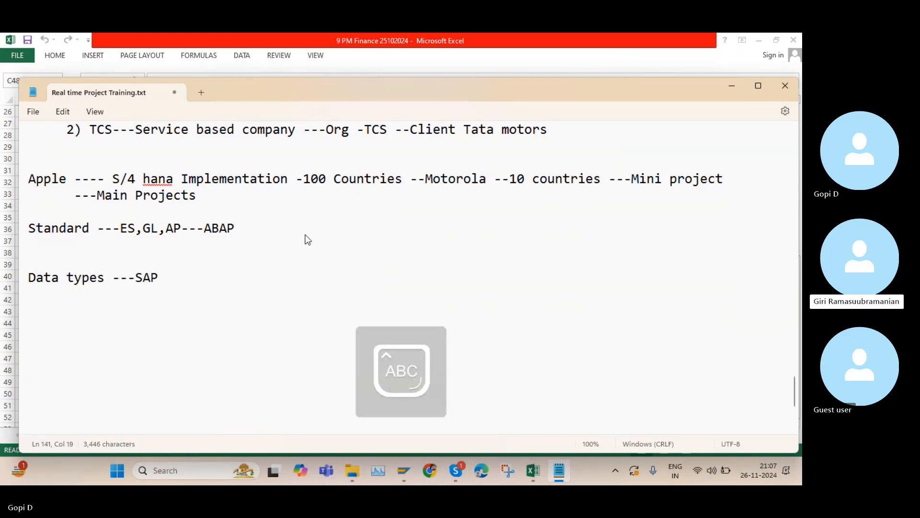
{"action": "type", "text": "--F"}
Extend the heading line with " --Functional ---"
{"action": "key", "text": "Caps_Lock"}
{"action": "type", "text": "unct"}
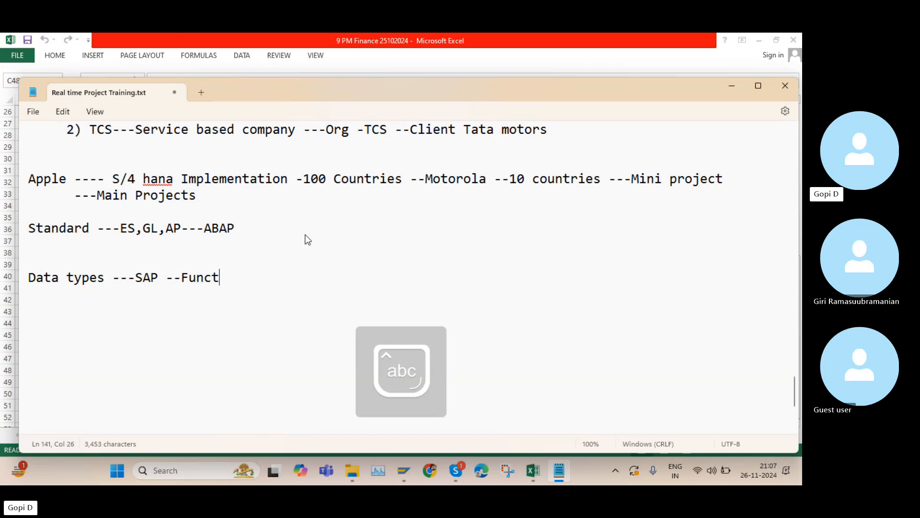
{"action": "type", "text": "ional"}
{"action": "key", "text": "Caps_Lock"}
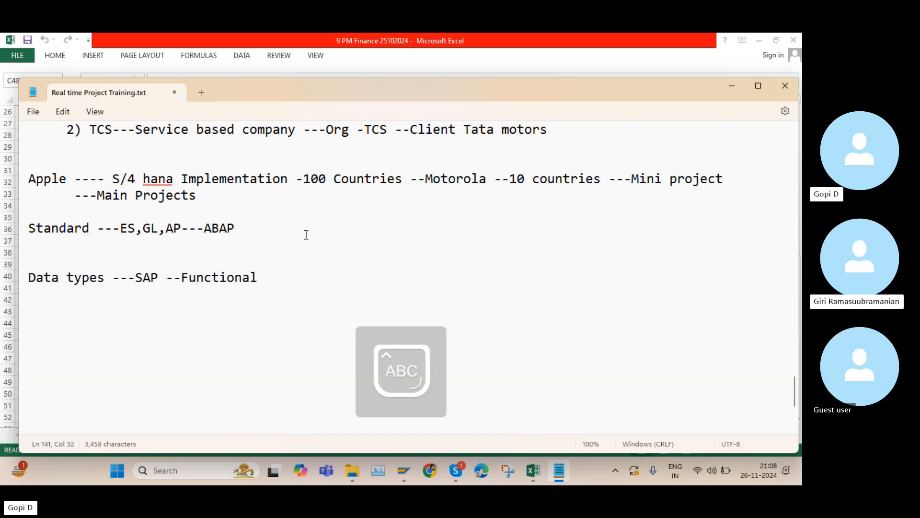
{"action": "type", "text": "---"}
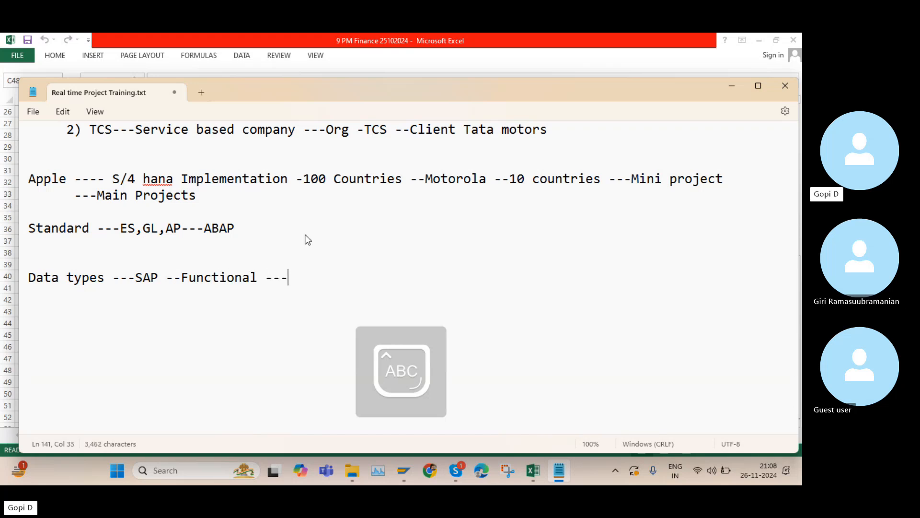
Add the list item "1) Master data" below the heading
{"action": "key", "text": "Return"}
{"action": "key", "text": "Return"}
{"action": "type", "text": "1)"}
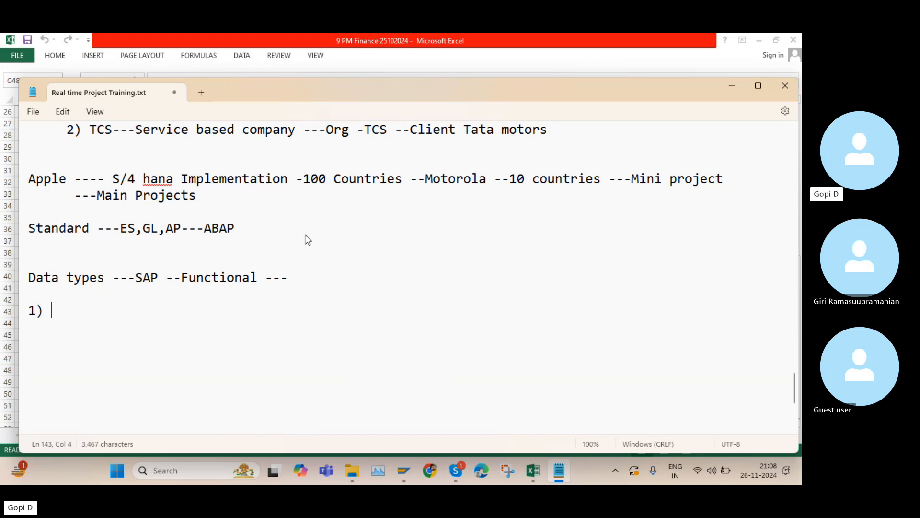
{"action": "key", "text": "Caps_Lock"}
{"action": "type", "text": "m"}
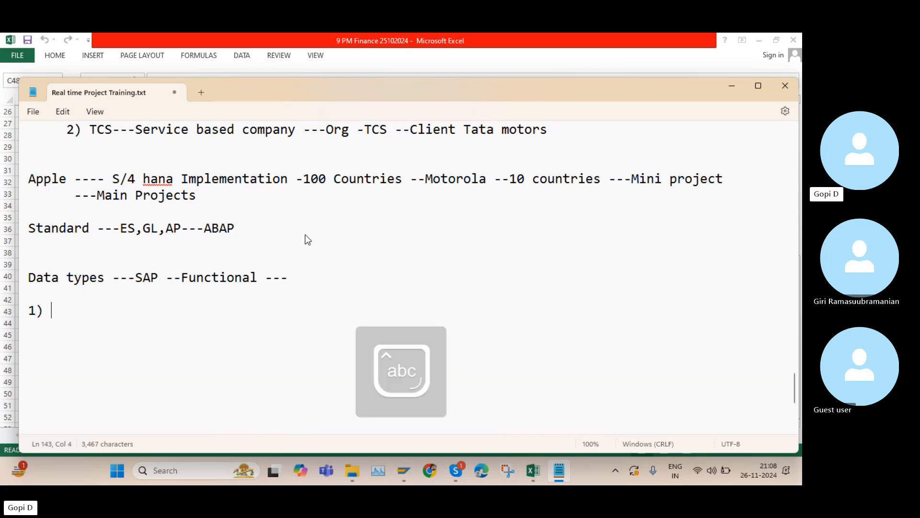
{"action": "key", "text": "Caps_Lock"}
{"action": "type", "text": "M"}
{"action": "key", "text": "Caps_Lock"}
{"action": "type", "text": "aster "}
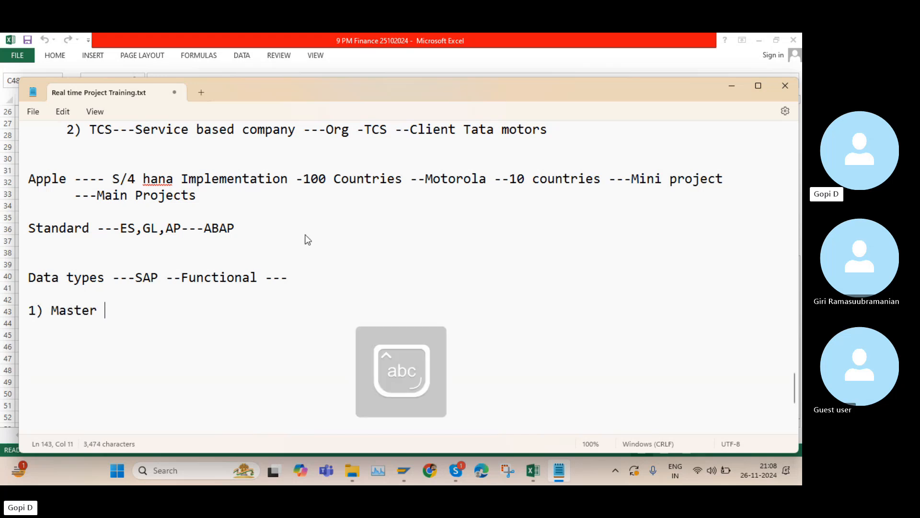
{"action": "type", "text": "data"}
{"action": "key", "text": "Return"}
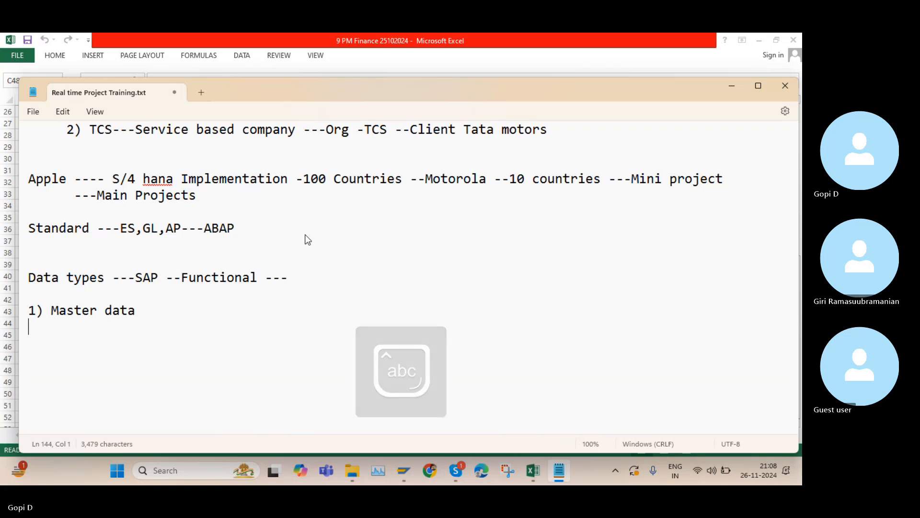
Add the list item "2) Transactional Data"
{"action": "key", "text": "Return"}
{"action": "type", "text": "2)"}
{"action": "key", "text": "Caps_Lock"}
{"action": "type", "text": "T"}
{"action": "key", "text": "Caps_Lock"}
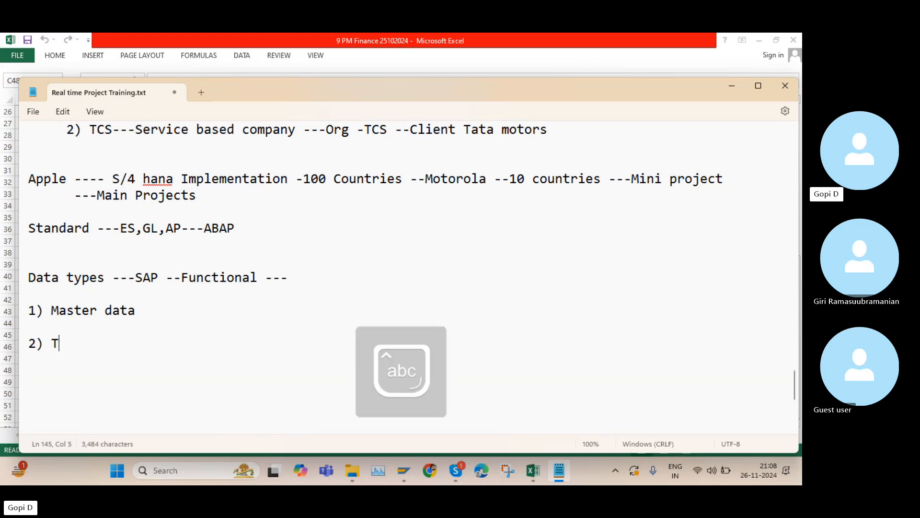
{"action": "type", "text": "ransactional"}
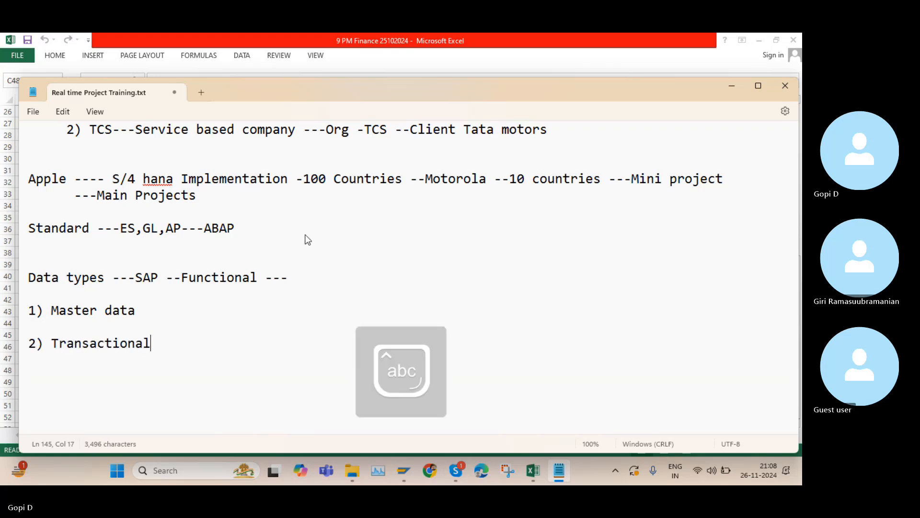
{"action": "key", "text": "Caps_Lock"}
{"action": "type", "text": "D"}
{"action": "key", "text": "Caps_Lock"}
{"action": "type", "text": "ata"}
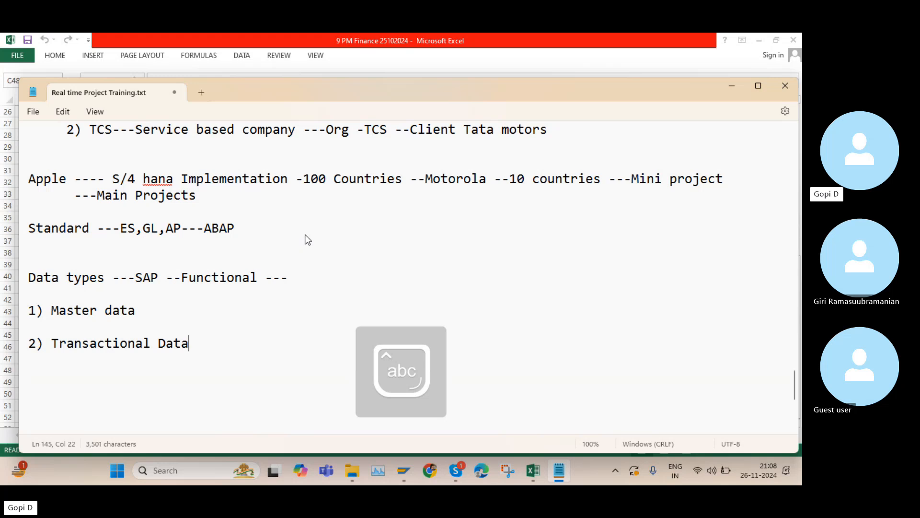
Add the list item "3) Configuration /" on a new line, correcting the misspelled word with the spelling suggestion
{"action": "key", "text": "Return"}
{"action": "key", "text": "Return"}
{"action": "type", "text": "3)"}
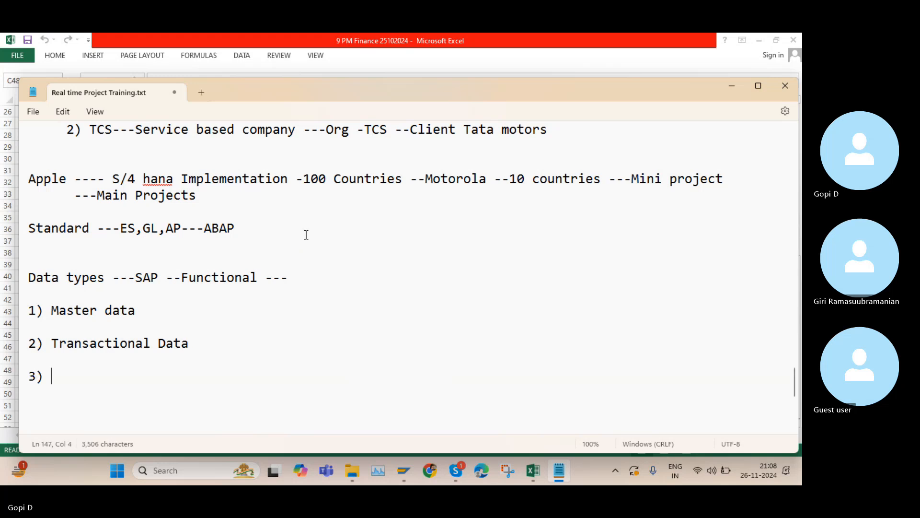
{"action": "key", "text": "Caps_Lock"}
{"action": "type", "text": "C"}
{"action": "key", "text": "Caps_Lock"}
{"action": "type", "text": "onfi"}
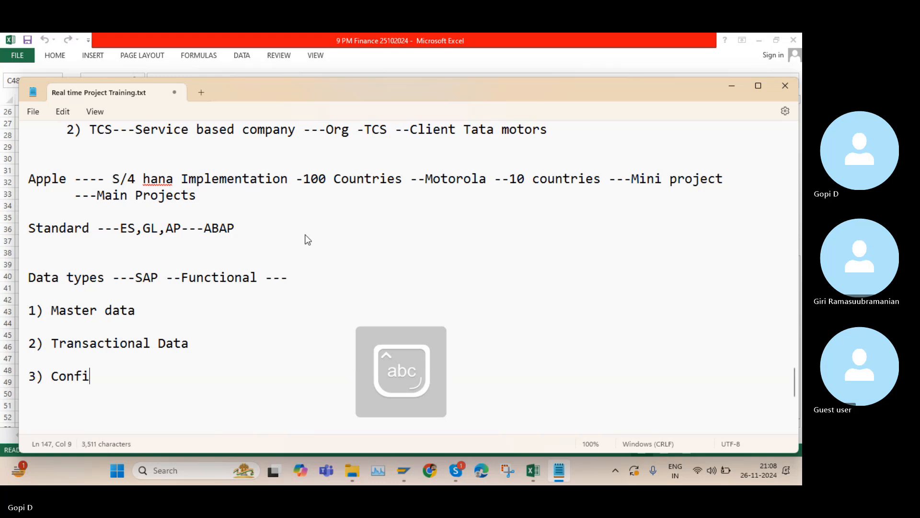
{"action": "type", "text": "giurat"}
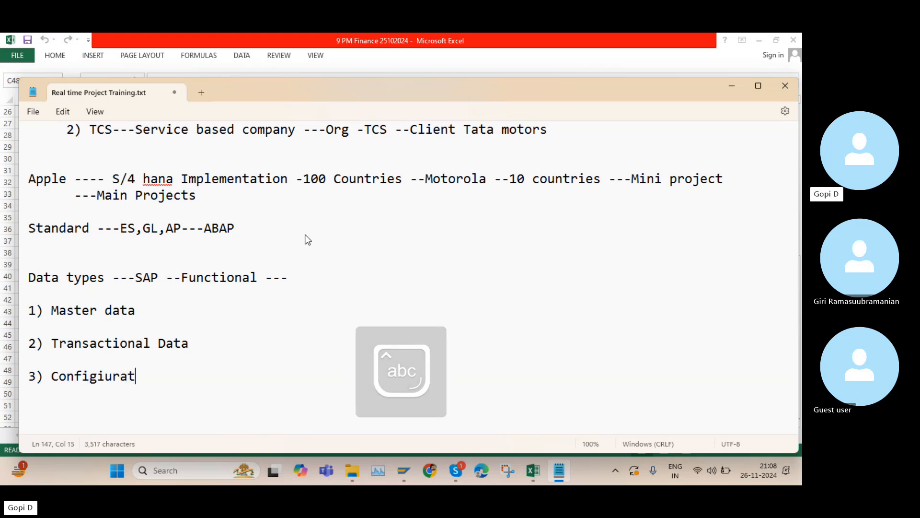
{"action": "type", "text": "ion "}
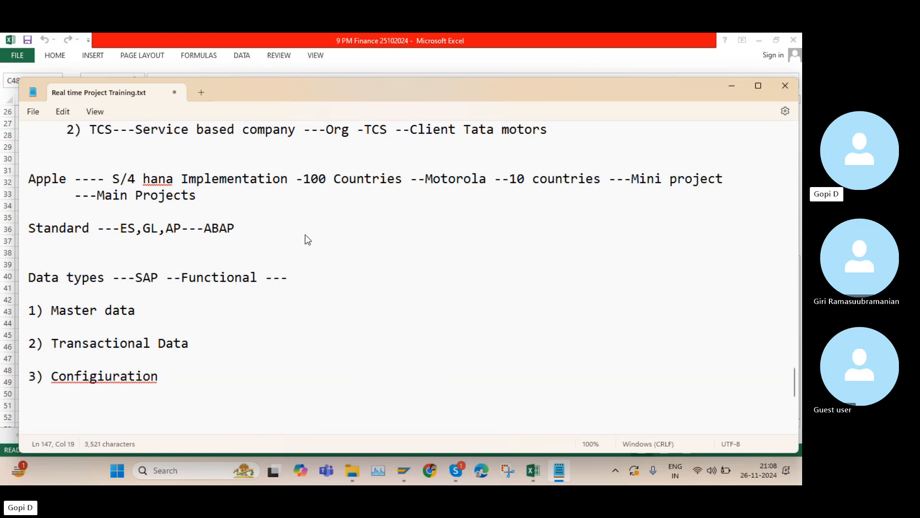
{"action": "type", "text": "/"}
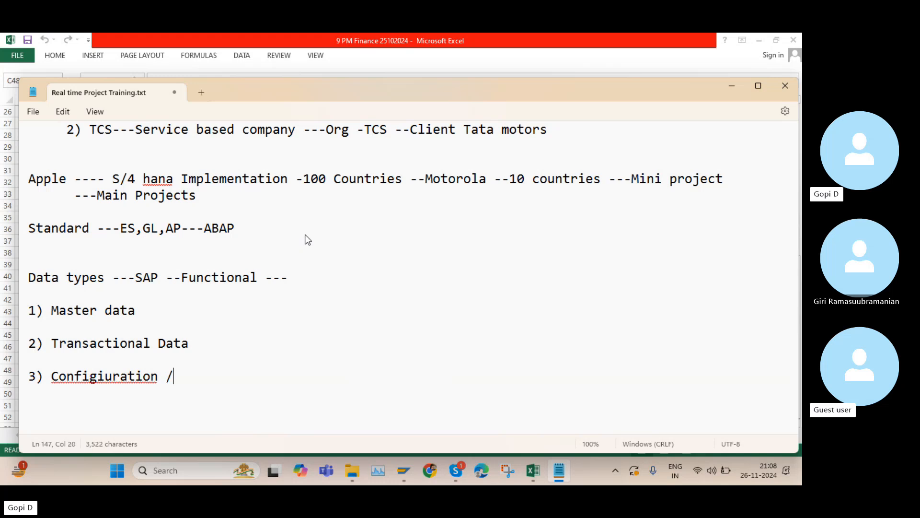
{"action": "left_click", "coordinate": [88, 374]}
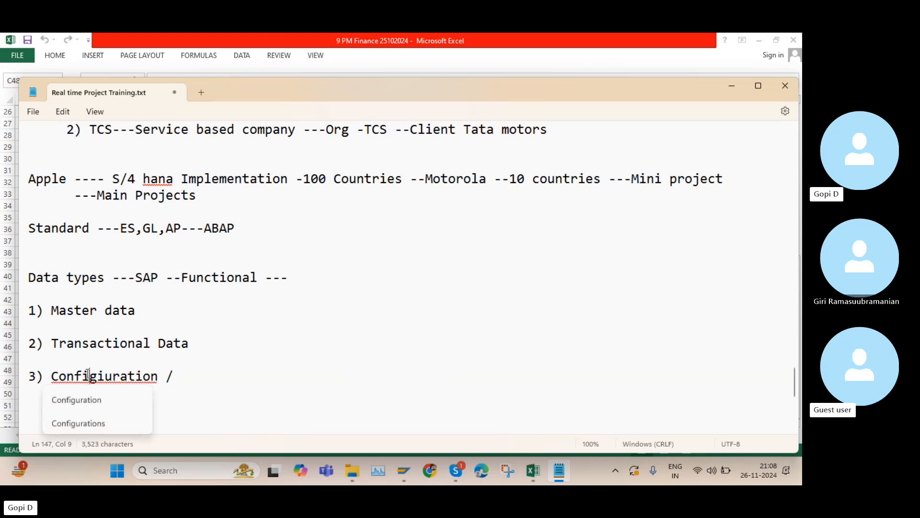
{"action": "left_click", "coordinate": [76, 399]}
{"action": "left_click", "coordinate": [189, 373]}
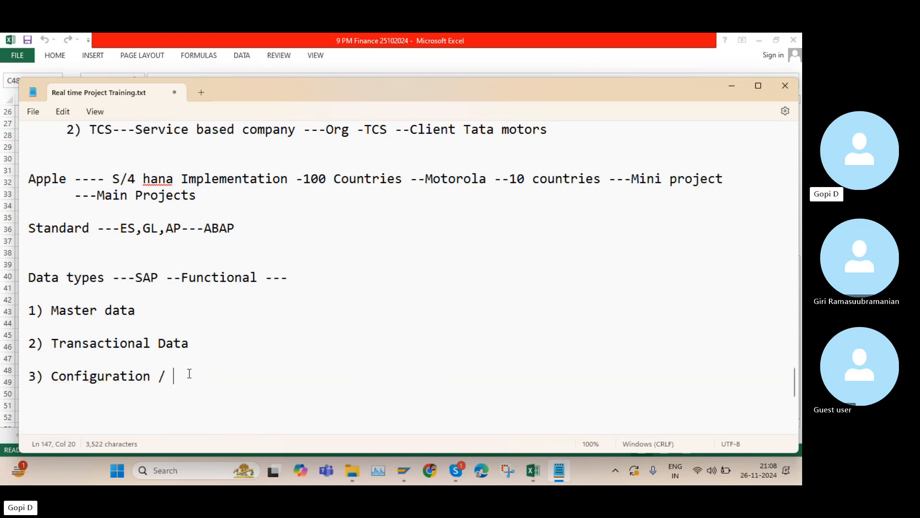
Complete the third item with " Customization Data"
{"action": "key", "text": "Caps_Lock"}
{"action": "type", "text": "C"}
{"action": "key", "text": "Caps_Lock"}
{"action": "type", "text": "ustom"}
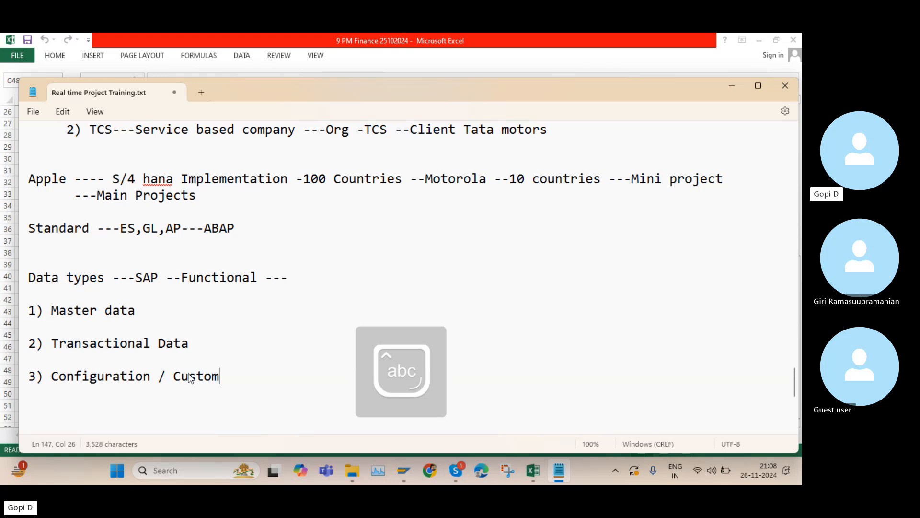
{"action": "type", "text": "ization"}
{"action": "key", "text": "Caps_Lock"}
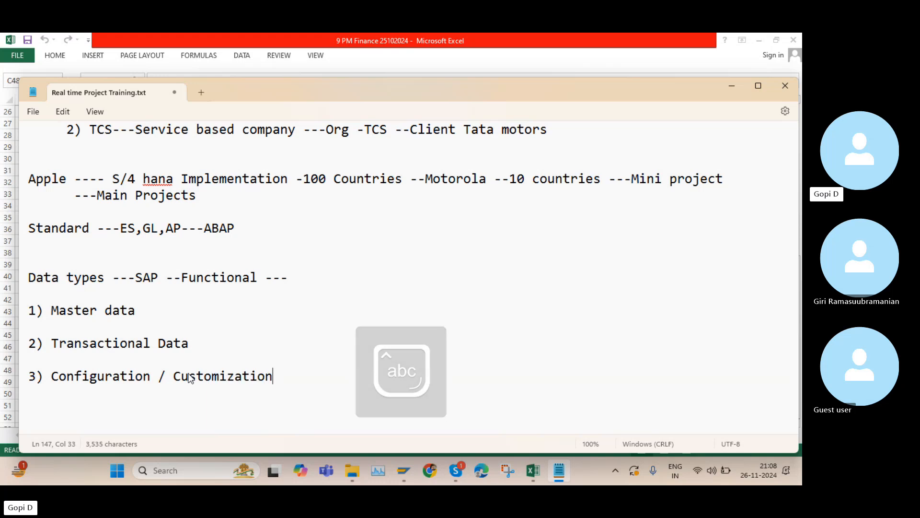
{"action": "type", "text": "D"}
{"action": "key", "text": "Caps_Lock"}
{"action": "type", "text": "ata"}
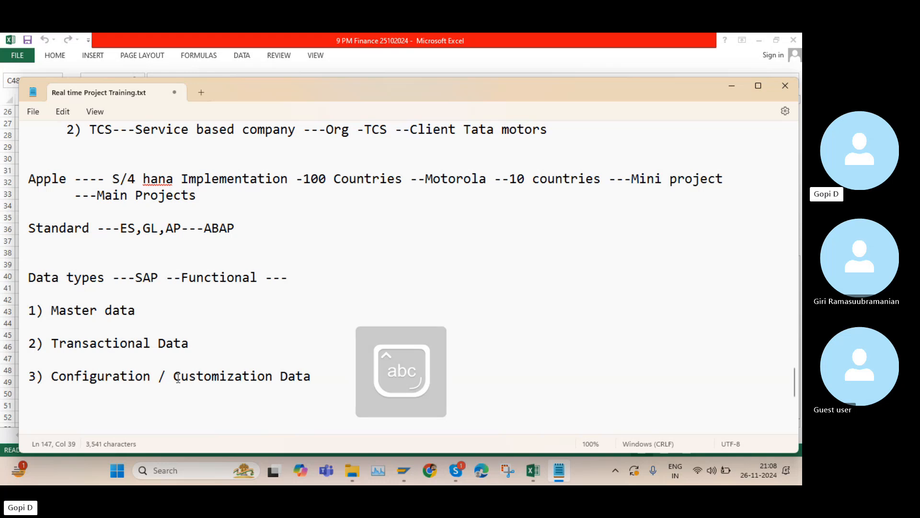
Append "------ Avoid the reputative work---" to the Master data list item
{"action": "left_click", "coordinate": [174, 312]}
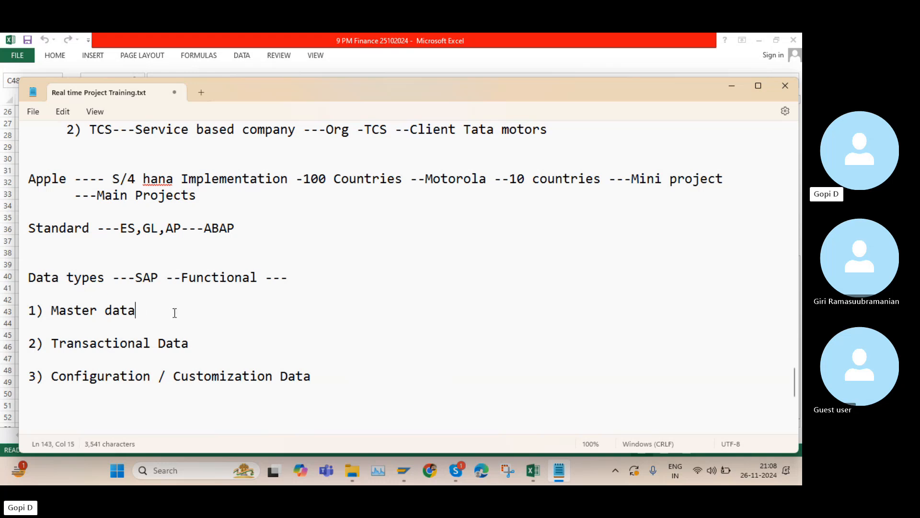
{"action": "type", "text": "------"}
{"action": "key", "text": "Caps_Lock"}
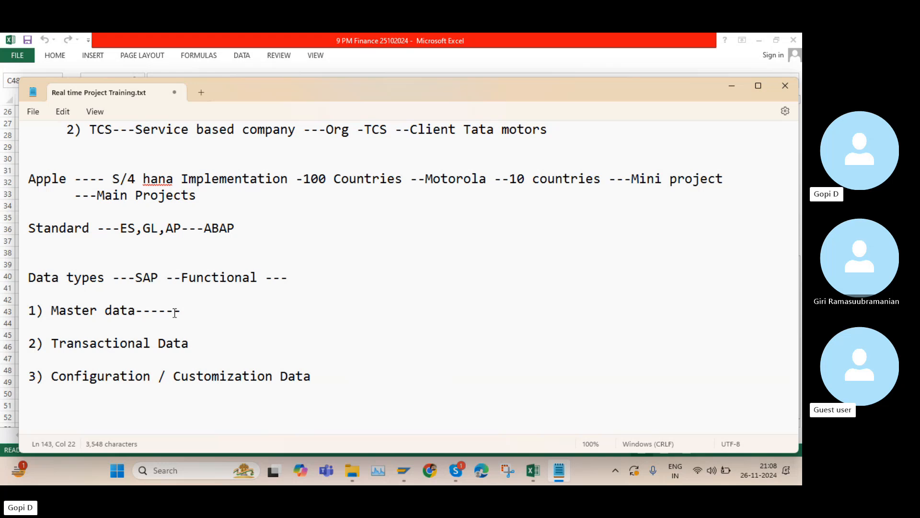
{"action": "type", "text": "R"}
{"action": "key", "text": "Caps_Lock"}
{"action": "type", "text": "e"}
{"action": "key", "text": "BackSpace"}
{"action": "key", "text": "BackSpace"}
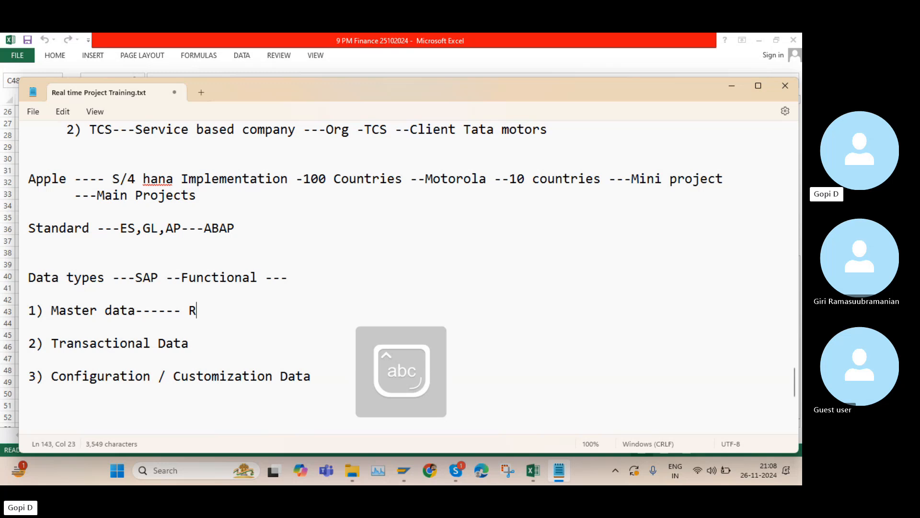
{"action": "key", "text": "Caps_Lock"}
{"action": "type", "text": "A"}
{"action": "key", "text": "Caps_Lock"}
{"action": "type", "text": "vp"}
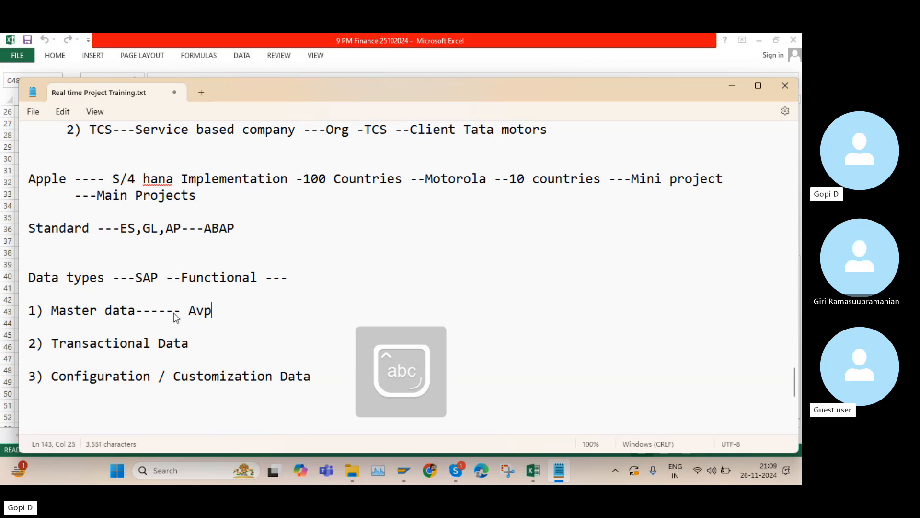
{"action": "key", "text": "BackSpace"}
{"action": "type", "text": "oid "}
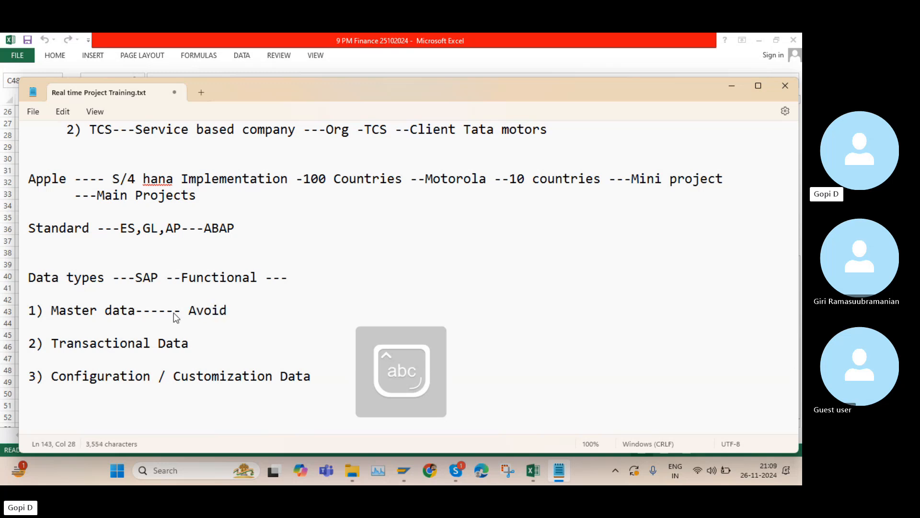
{"action": "type", "text": "the r"}
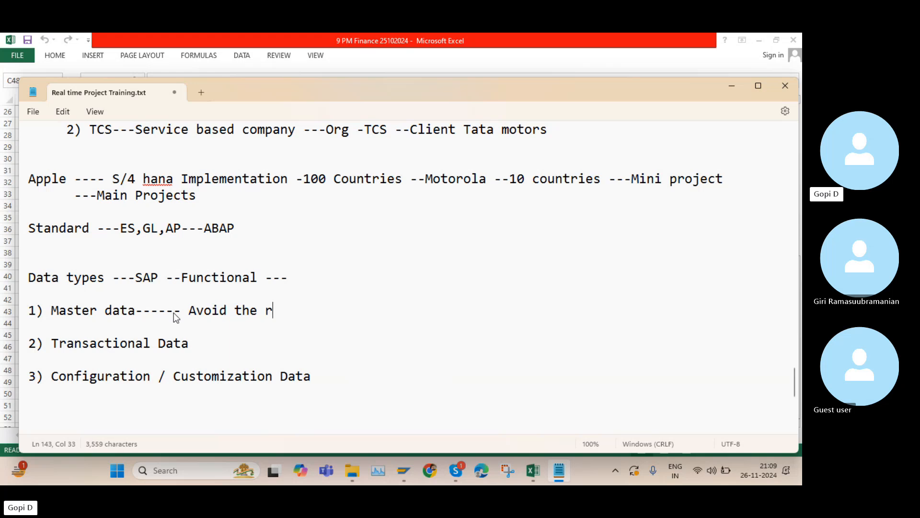
{"action": "type", "text": "eputati"}
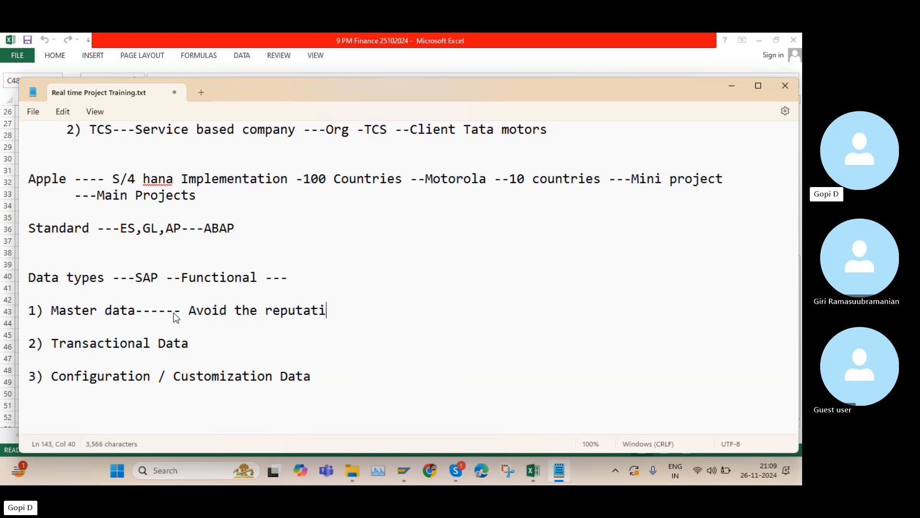
{"action": "type", "text": "ve work---"}
Continue the Master data line with " Customer --Daily---"
{"action": "key", "text": "Caps_Lock"}
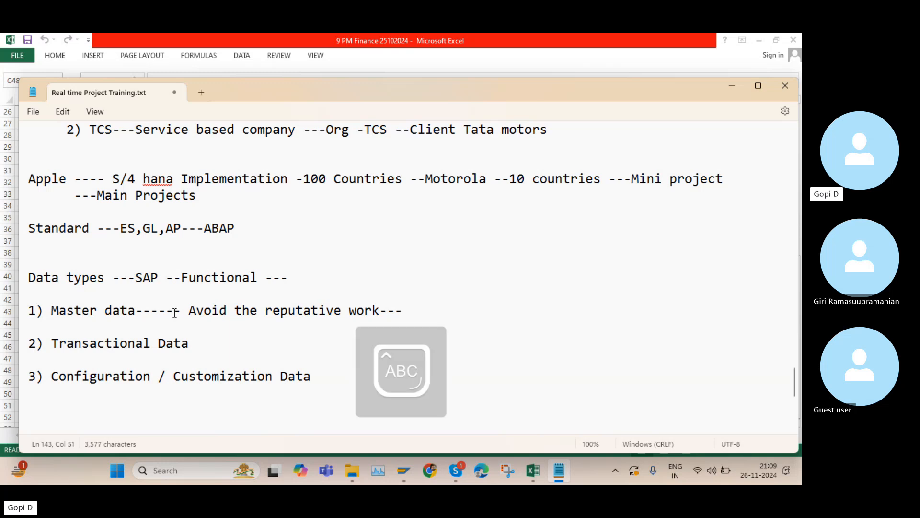
{"action": "type", "text": "C"}
{"action": "key", "text": "Caps_Lock"}
{"action": "type", "text": "ustomer"}
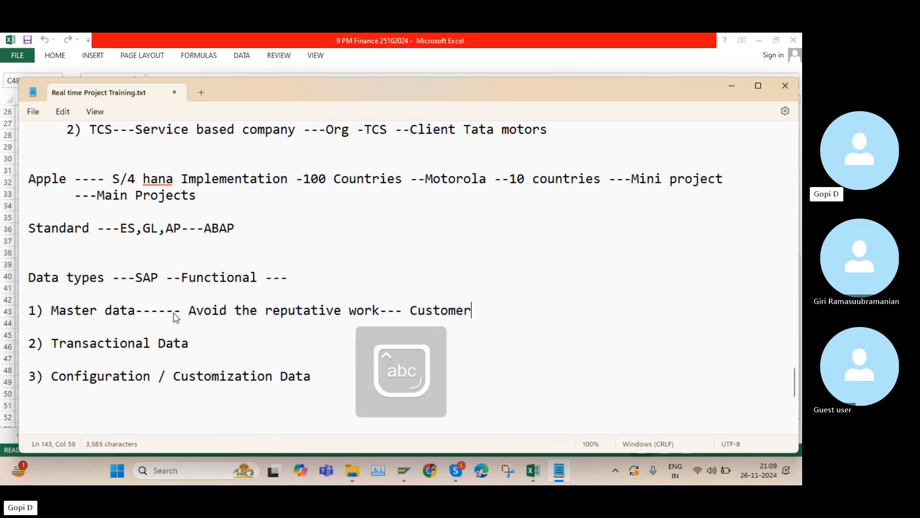
{"action": "type", "text": " --"}
{"action": "key", "text": "Caps_Lock"}
{"action": "type", "text": "D"}
{"action": "key", "text": "Caps_Lock"}
{"action": "type", "text": "aily---"}
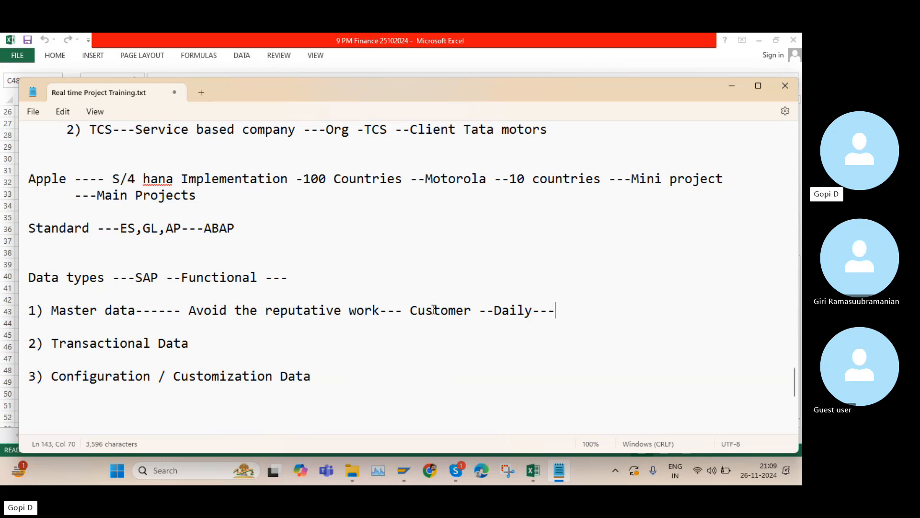
Highlight "Master data", "Customer" and "Avoid the reputative work" in the first list item to explain them
{"action": "left_click", "coordinate": [142, 311]}
{"action": "left_click_drag", "start_coordinate": [139, 308], "coordinate": [43, 315]}
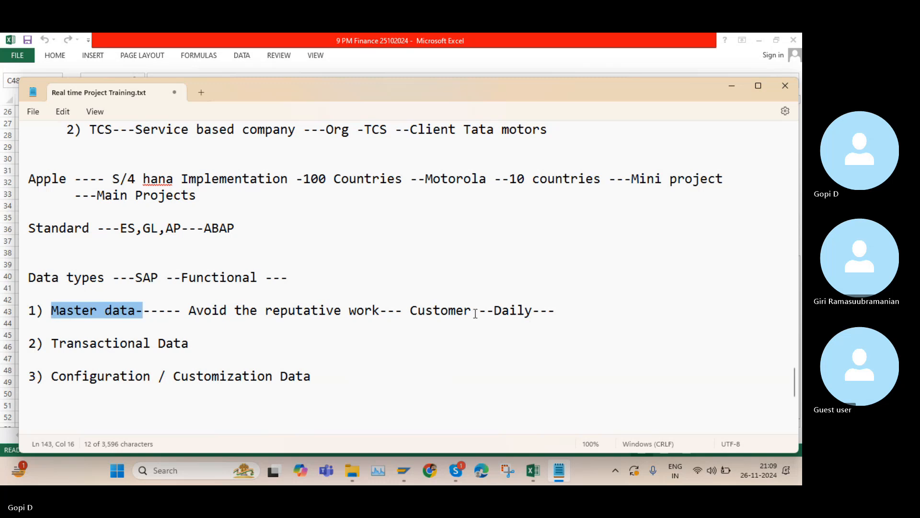
{"action": "left_click_drag", "start_coordinate": [475, 312], "coordinate": [408, 312]}
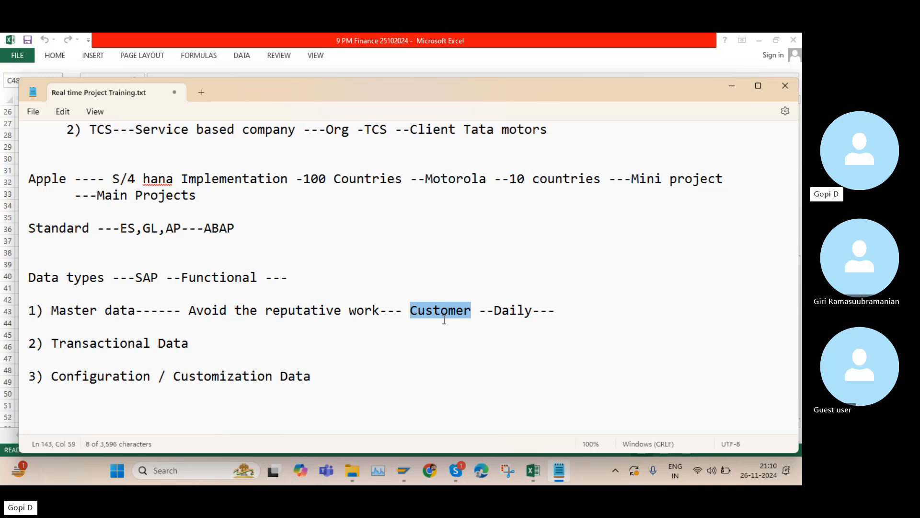
{"action": "left_click", "coordinate": [415, 312]}
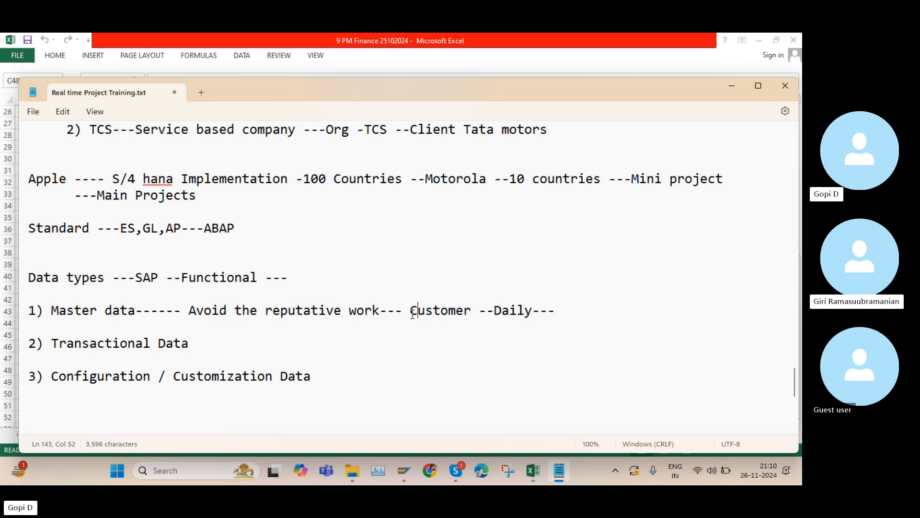
{"action": "left_click_drag", "start_coordinate": [379, 311], "coordinate": [202, 312]}
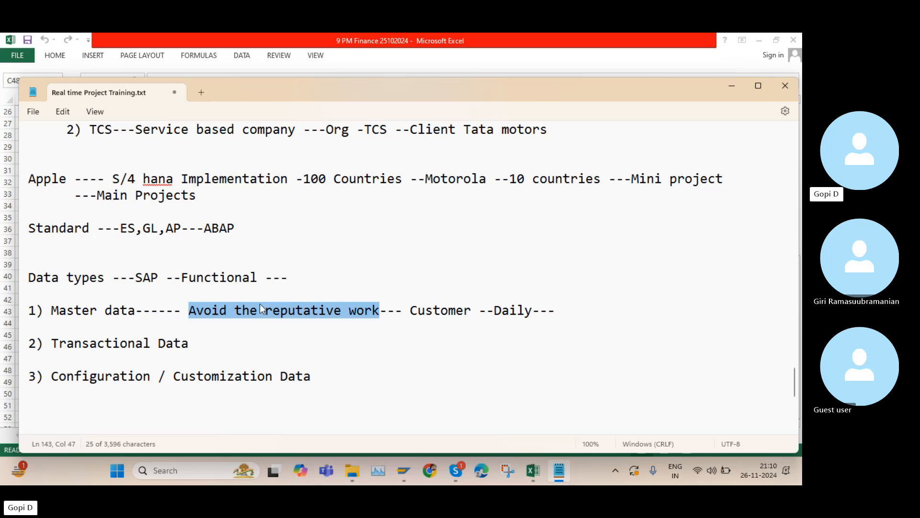
Append "Finance --GL Master Data," to the end of the Data types heading line
{"action": "left_click", "coordinate": [318, 277]}
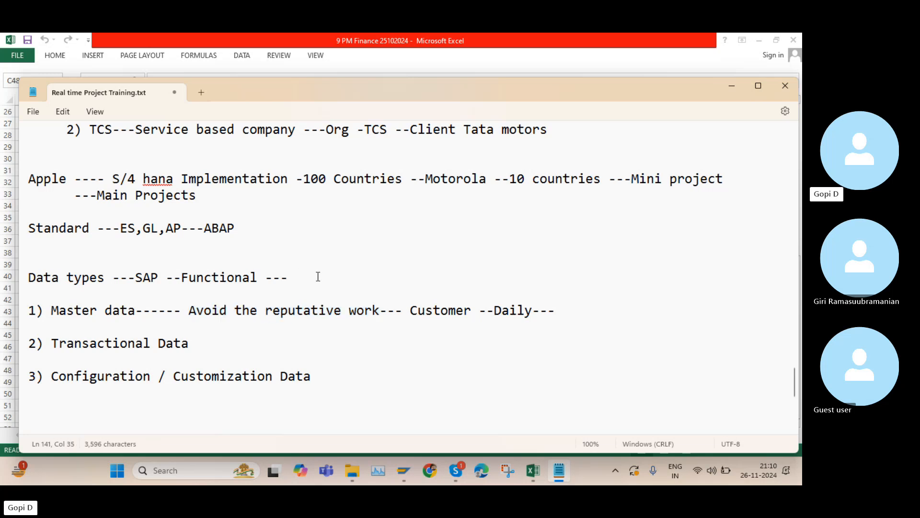
{"action": "key", "text": "Caps_Lock"}
{"action": "type", "text": "F"}
{"action": "key", "text": "Caps_Lock"}
{"action": "type", "text": "inance"}
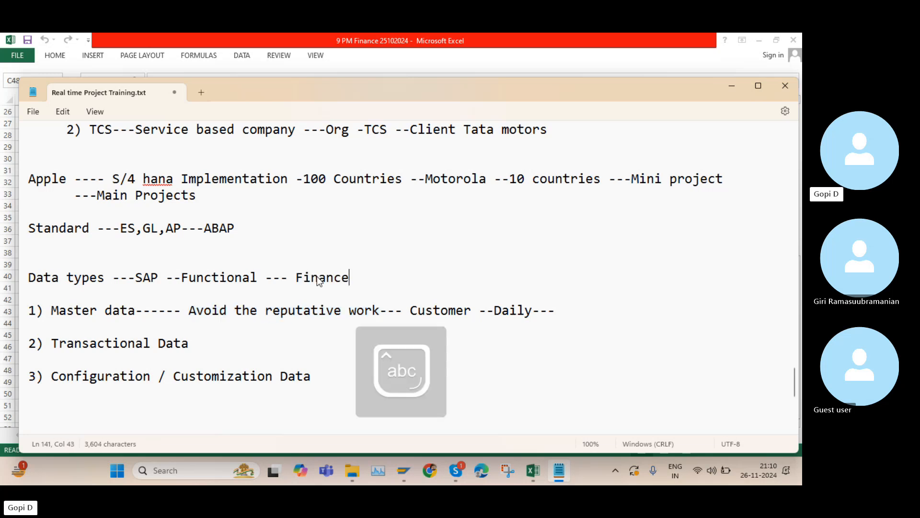
{"action": "type", "text": " --"}
{"action": "key", "text": "Caps_Lock"}
{"action": "type", "text": "GL M"}
{"action": "key", "text": "Caps_Lock"}
{"action": "type", "text": "aste"}
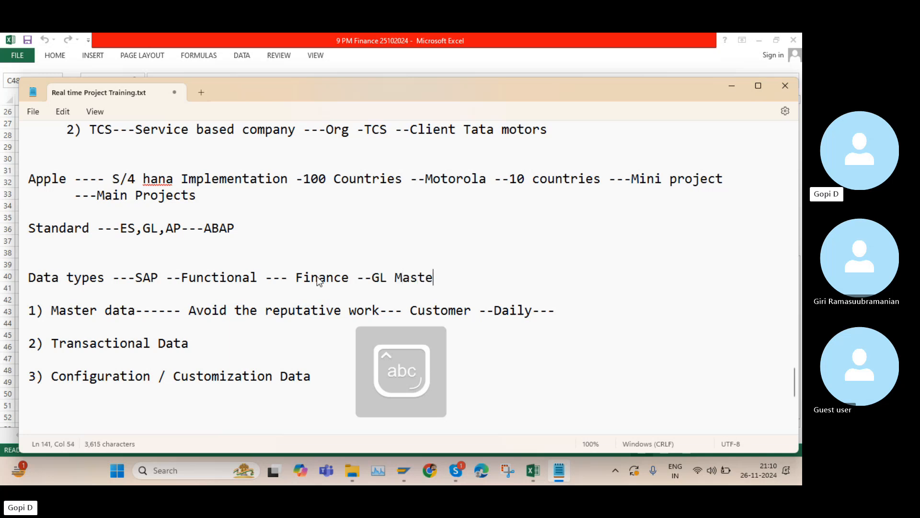
{"action": "type", "text": "r"}
{"action": "key", "text": "Caps_Lock"}
{"action": "type", "text": "D"}
Extend the heading line with " Asset master data"
{"action": "key", "text": "Caps_Lock"}
{"action": "type", "text": "ata,"}
{"action": "key", "text": "Caps_Lock"}
{"action": "type", "text": "A"}
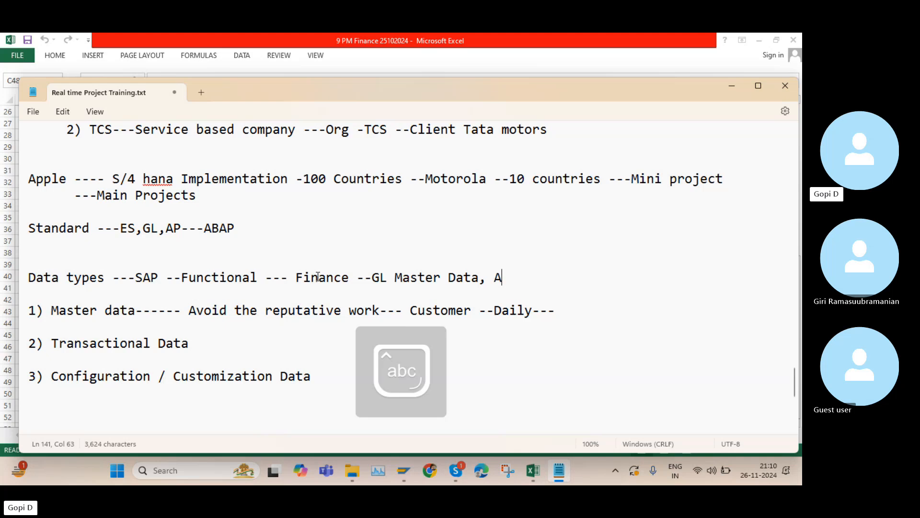
{"action": "type", "text": "sset a"}
{"action": "key", "text": "BackSpace"}
{"action": "type", "text": "master"}
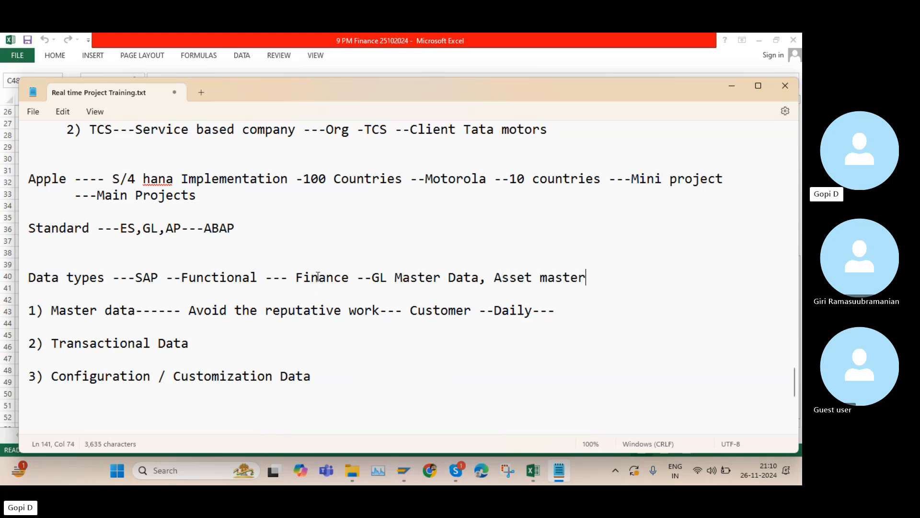
{"action": "type", "text": " data"}
Append "--" to the Transactional Data list item
{"action": "left_click_drag", "start_coordinate": [486, 279], "coordinate": [369, 277]}
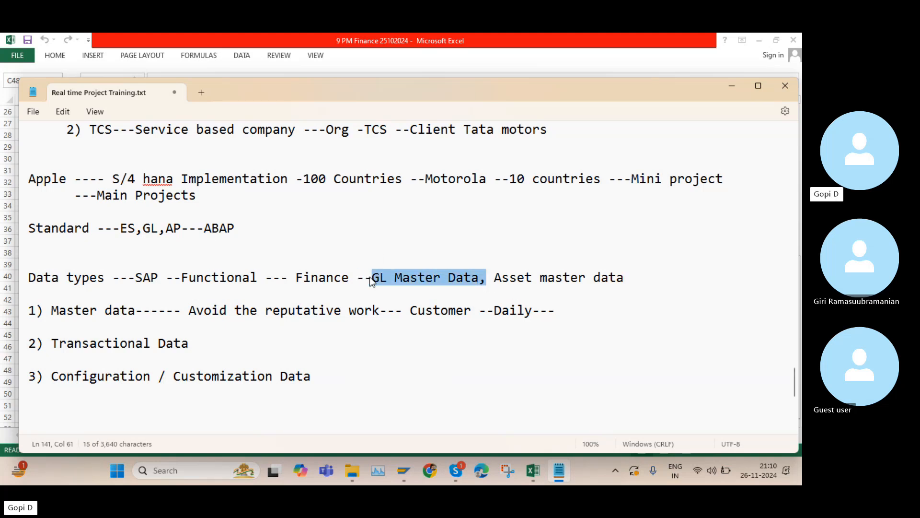
{"action": "left_click", "coordinate": [200, 341]}
{"action": "type", "text": "--"}
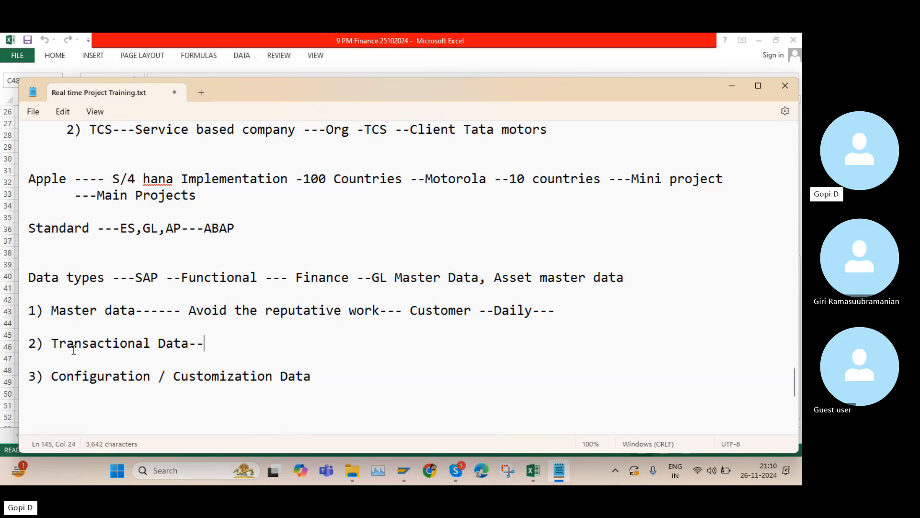
Append "---" to the Configuration / Customization Data list item
{"action": "left_click_drag", "start_coordinate": [51, 344], "coordinate": [207, 341]}
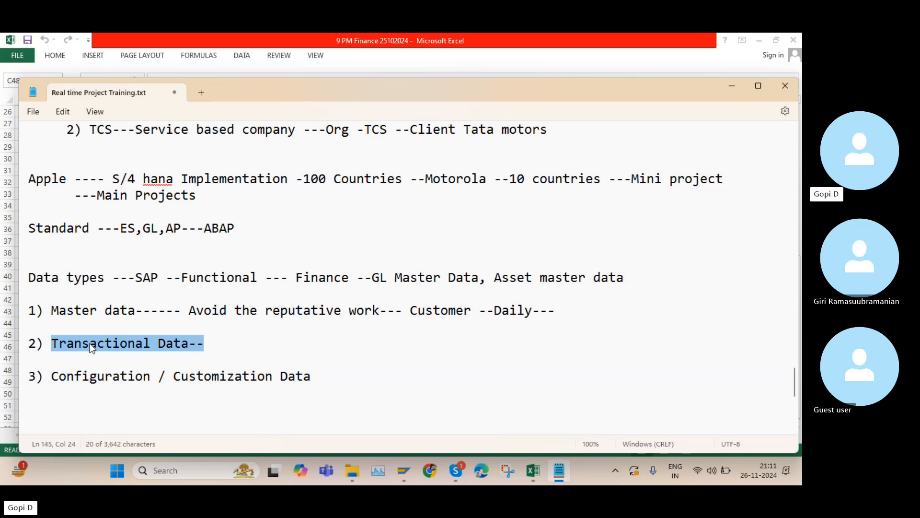
{"action": "left_click", "coordinate": [320, 375]}
{"action": "type", "text": "---"}
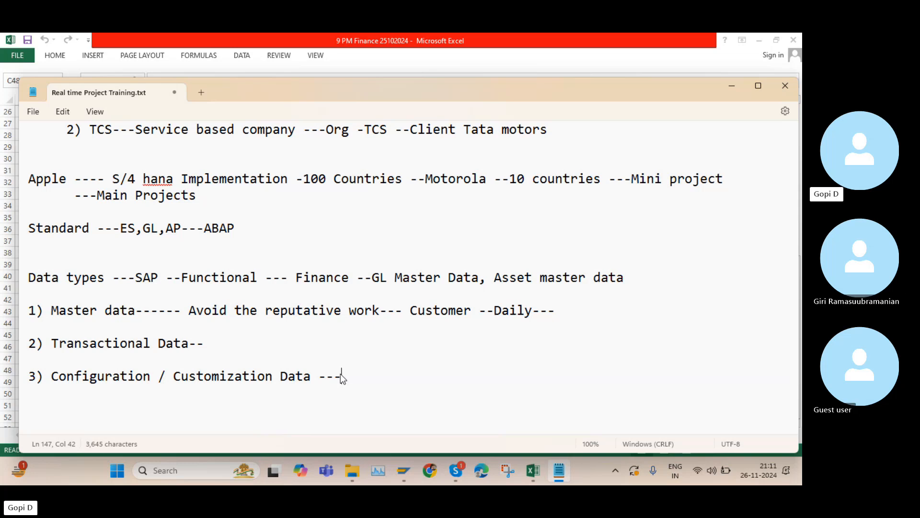
Highlight "Configuration" and "Customization Data" in the third list item to explain them
{"action": "left_click_drag", "start_coordinate": [151, 376], "coordinate": [49, 381]}
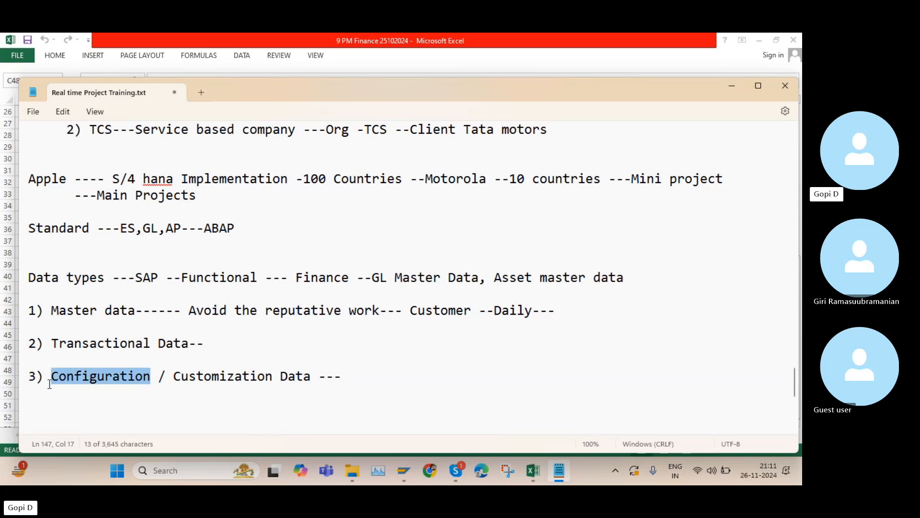
{"action": "left_click_drag", "start_coordinate": [173, 379], "coordinate": [312, 377]}
{"action": "left_click", "coordinate": [359, 376]}
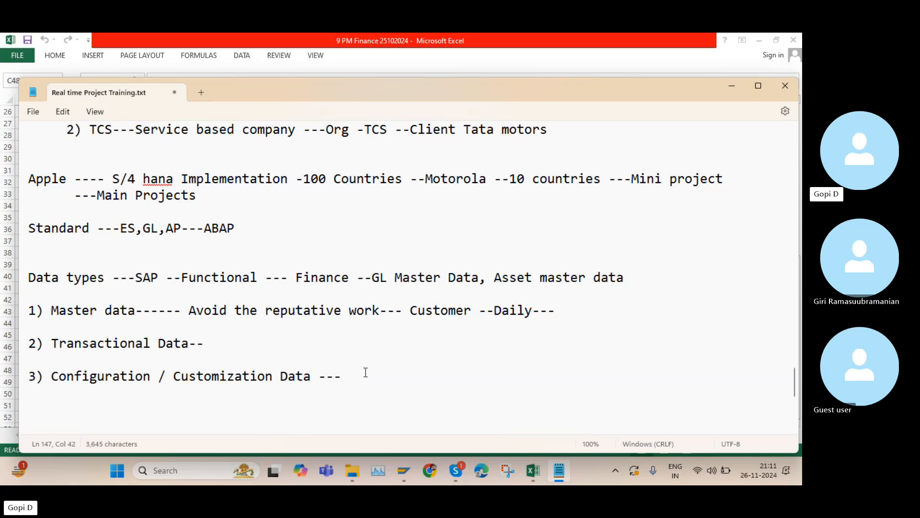
Append "Enhancement" to the Configuration / Customization Data list item
{"action": "key", "text": "Caps_Lock"}
{"action": "key", "text": "Caps_Lock"}
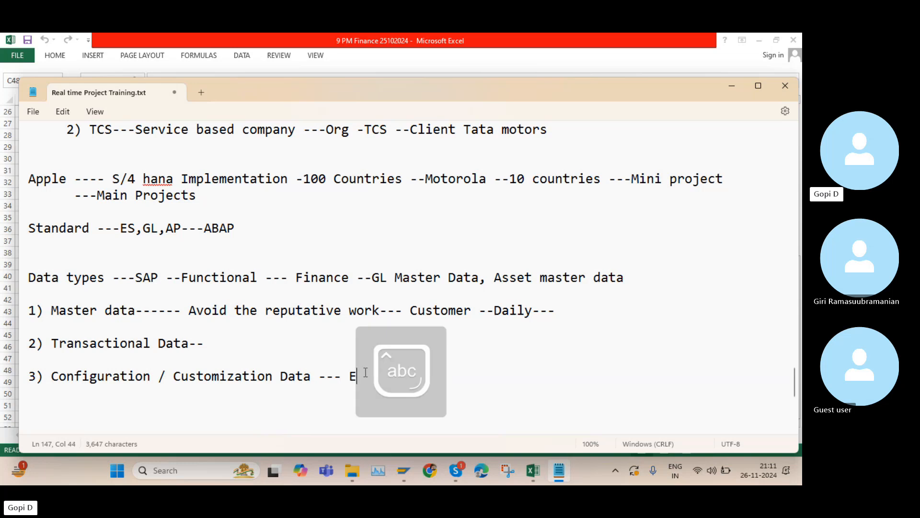
{"action": "type", "text": "Enhancement"}
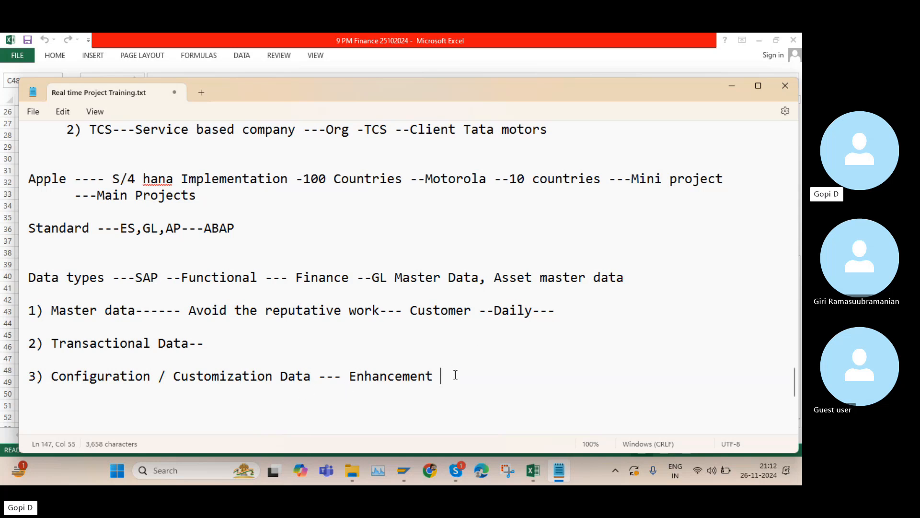
Highlight the three data-type list items, their key terms and the Finance part of the heading line to explain them
{"action": "left_click_drag", "start_coordinate": [450, 375], "coordinate": [349, 378]}
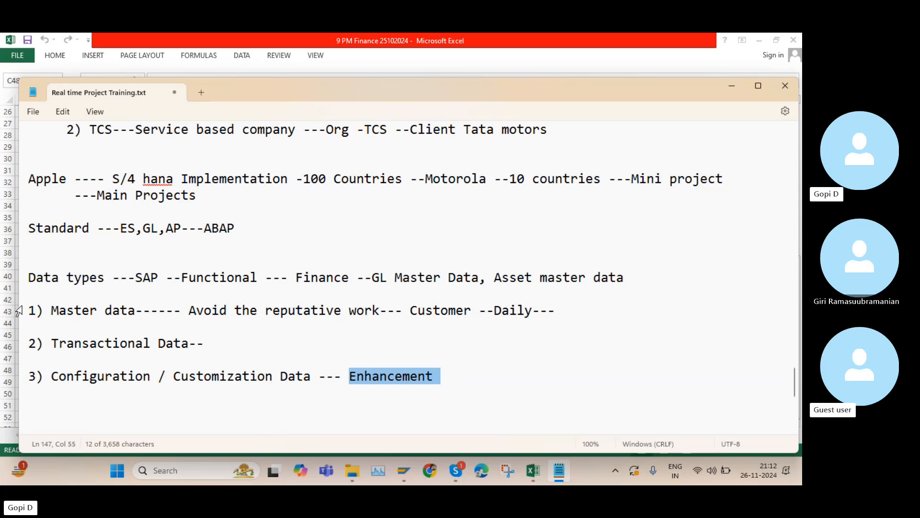
{"action": "left_click_drag", "start_coordinate": [29, 306], "coordinate": [443, 382]}
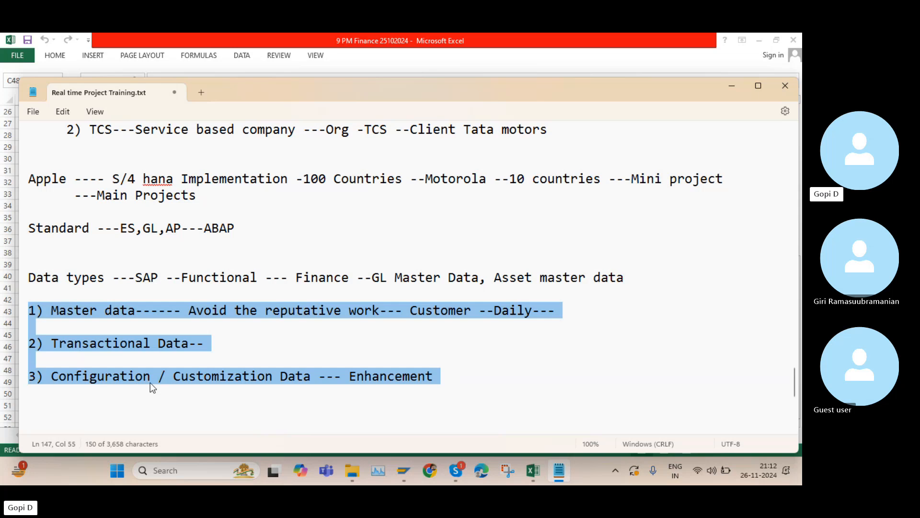
{"action": "left_click_drag", "start_coordinate": [160, 375], "coordinate": [52, 376]}
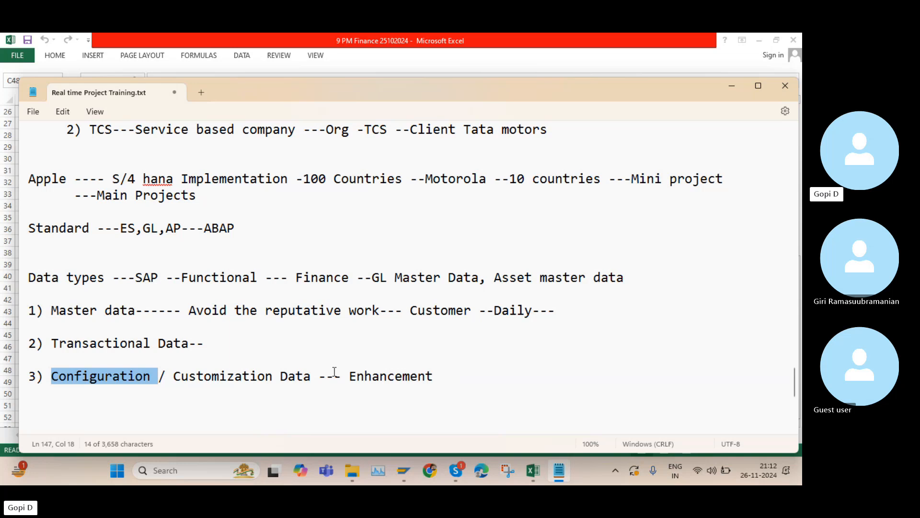
{"action": "left_click_drag", "start_coordinate": [349, 377], "coordinate": [433, 384]}
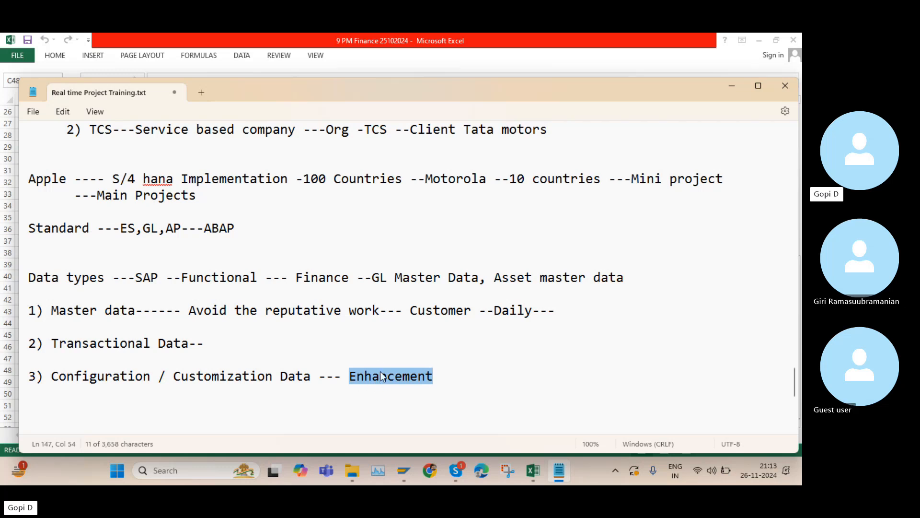
{"action": "left_click_drag", "start_coordinate": [174, 380], "coordinate": [276, 377]}
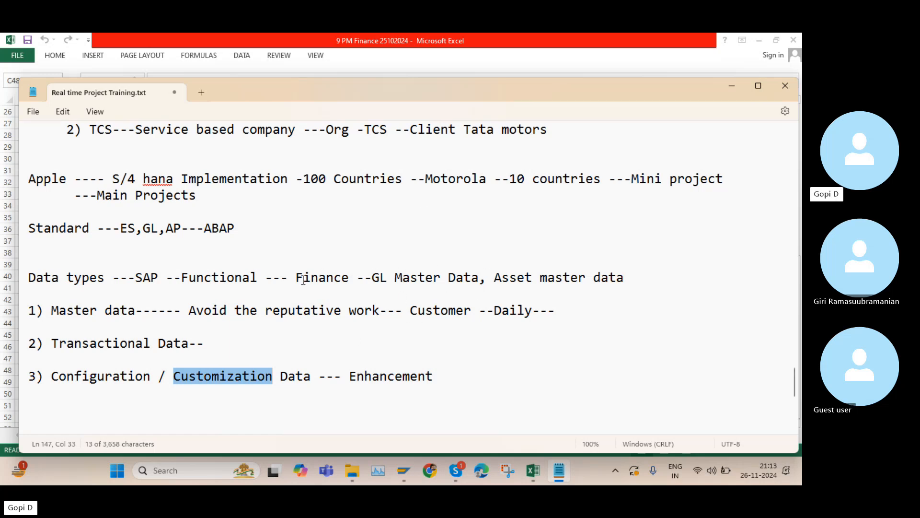
{"action": "left_click_drag", "start_coordinate": [296, 278], "coordinate": [631, 281]}
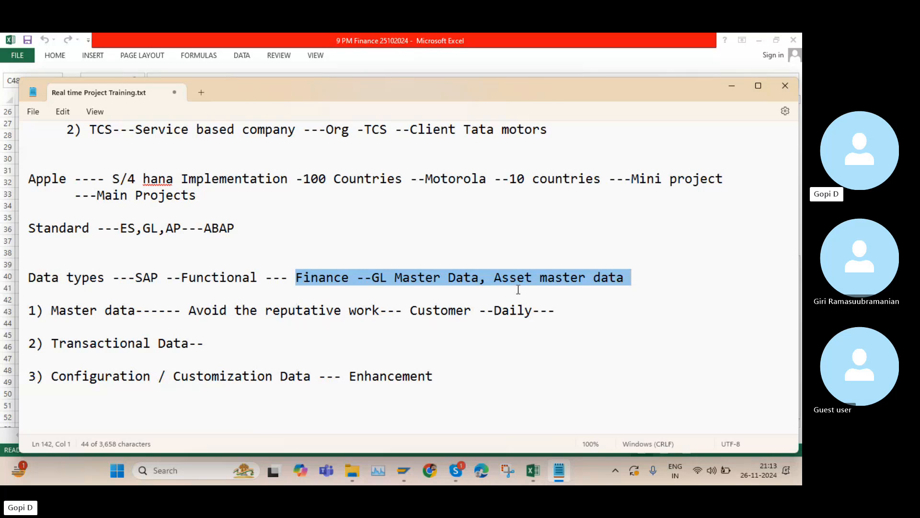
Add a new line below the heading reading "GL Master data ---Rent a/c , Bank a/c , Salaries a/c"
{"action": "left_click", "coordinate": [629, 279]}
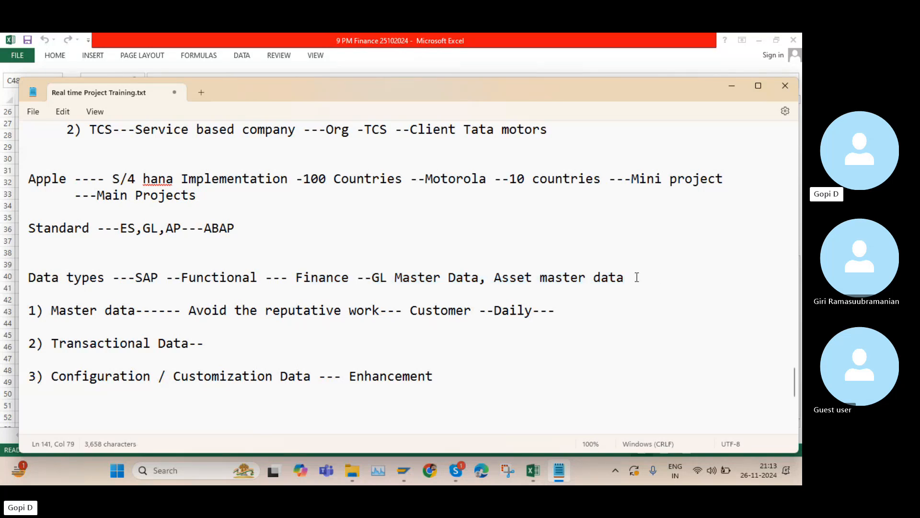
{"action": "key", "text": "Return"}
{"action": "key", "text": "Return"}
{"action": "type", "text": "G"}
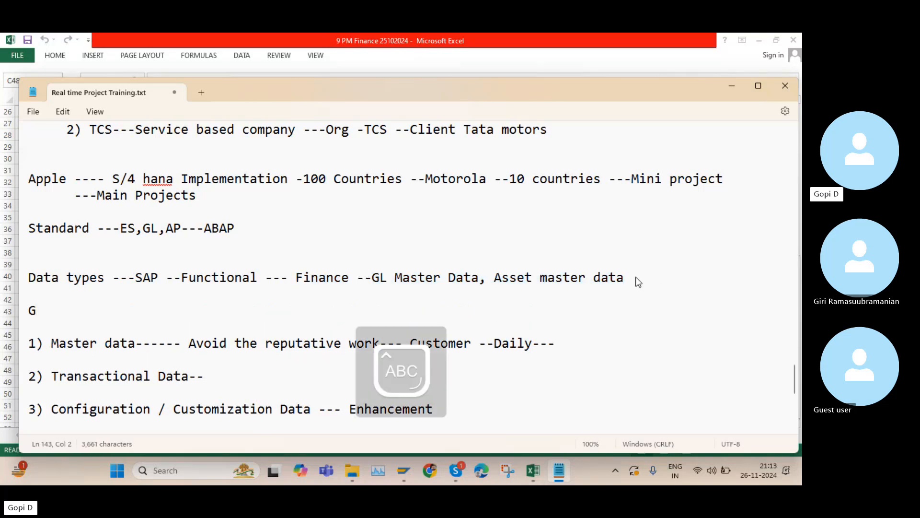
{"action": "type", "text": "L"}
{"action": "key", "text": "Caps_Lock"}
{"action": "type", "text": "Master"}
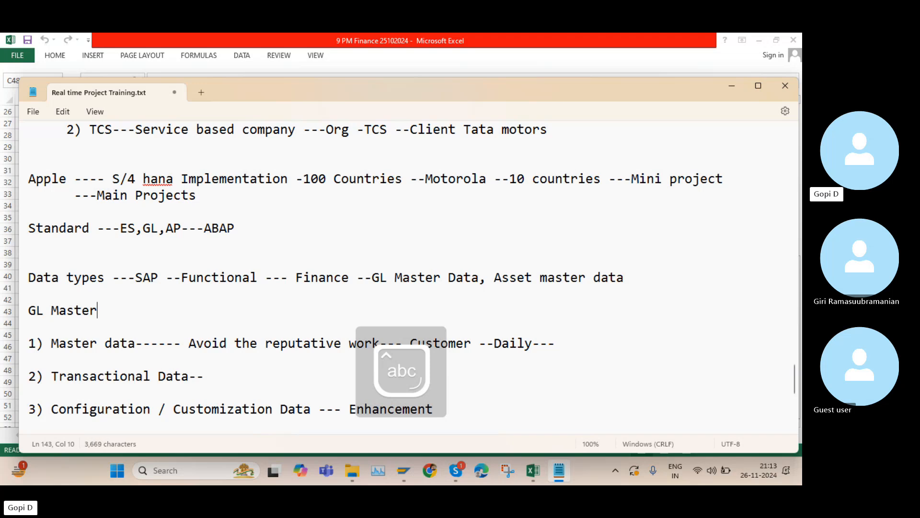
{"action": "type", "text": " data ---"}
{"action": "key", "text": "Caps_Lock"}
{"action": "type", "text": "R"}
{"action": "key", "text": "Caps_Lock"}
{"action": "type", "text": "en"}
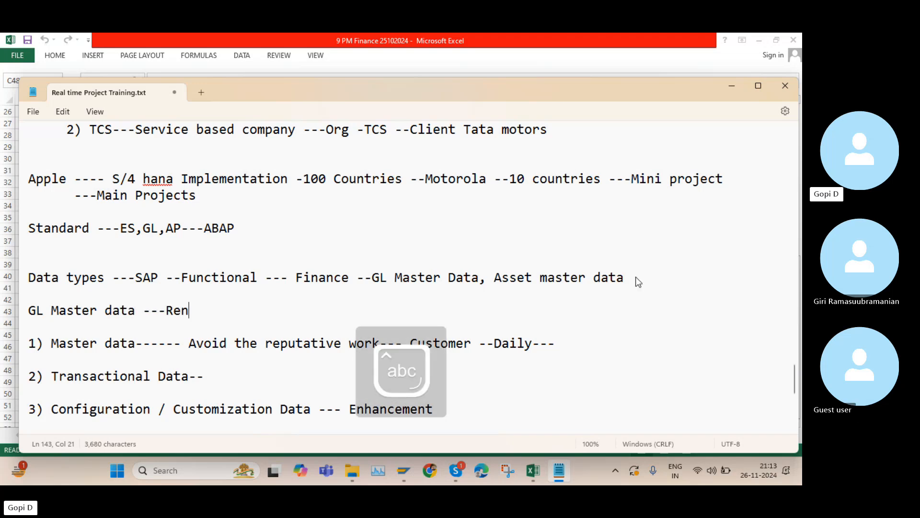
{"action": "type", "text": "t a/c"}
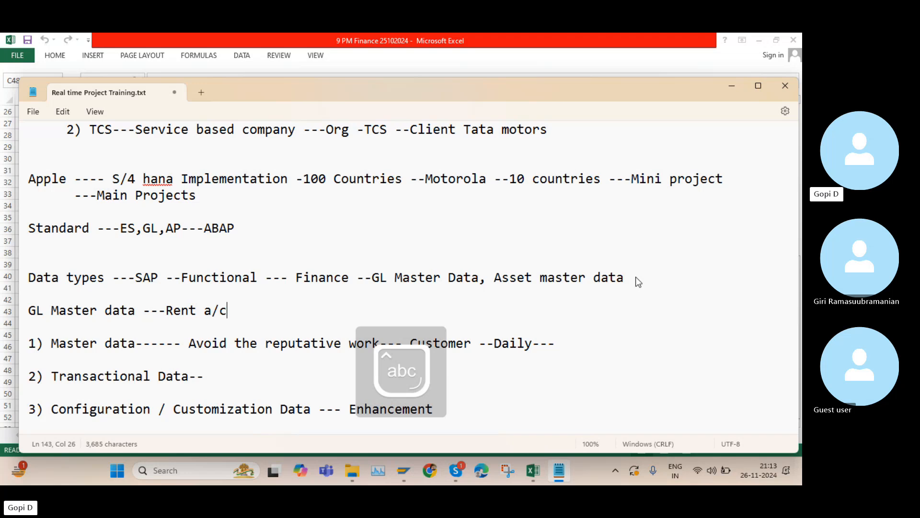
{"action": "type", "text": " ,"}
{"action": "key", "text": "Caps_Lock"}
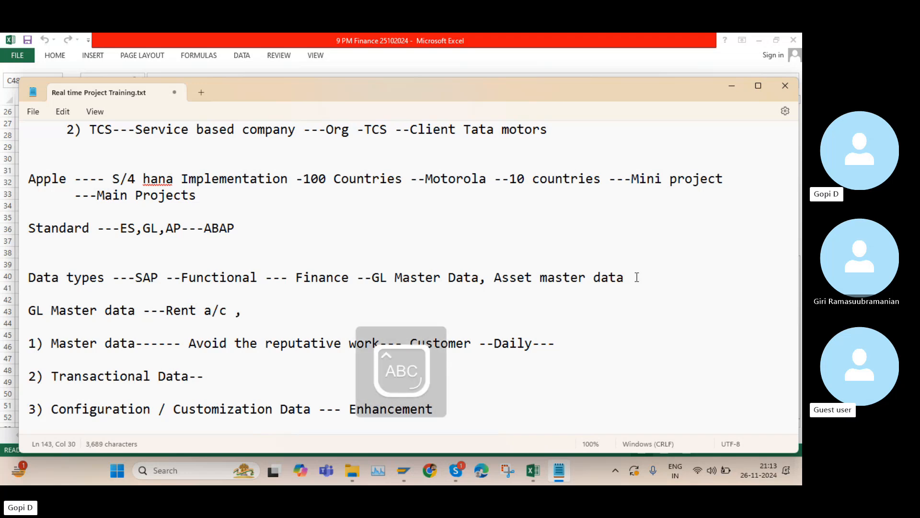
{"action": "type", "text": "B"}
{"action": "key", "text": "Caps_Lock"}
{"action": "type", "text": "an"}
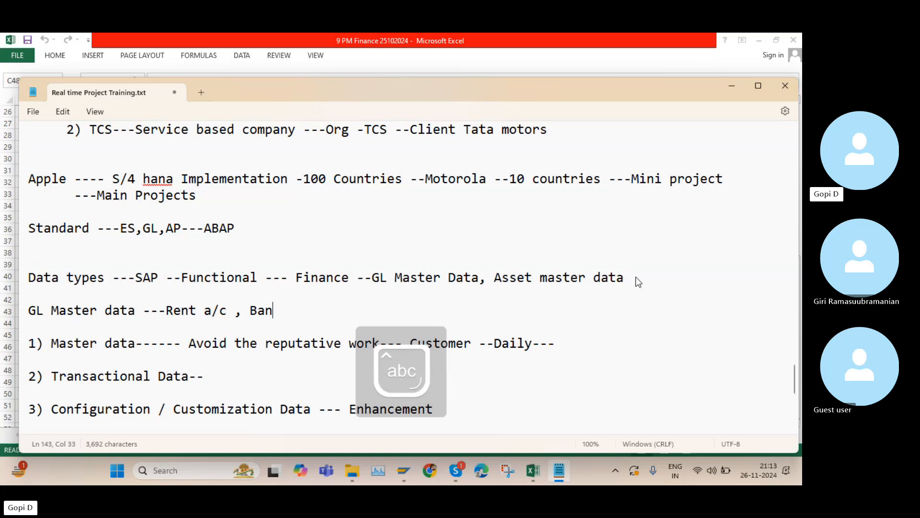
{"action": "type", "text": "k a/c ,"}
{"action": "key", "text": "Caps_Lock"}
{"action": "type", "text": "S"}
{"action": "key", "text": "Caps_Lock"}
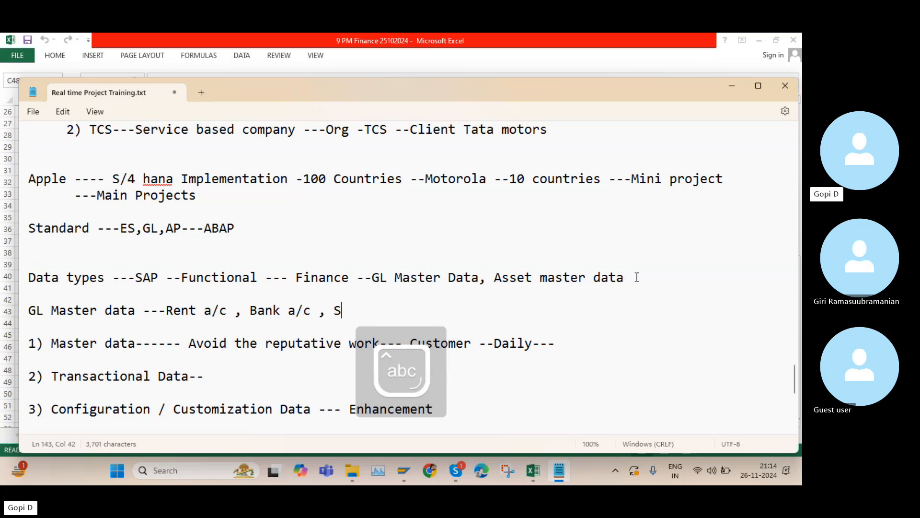
{"action": "type", "text": "alaries a/c"}
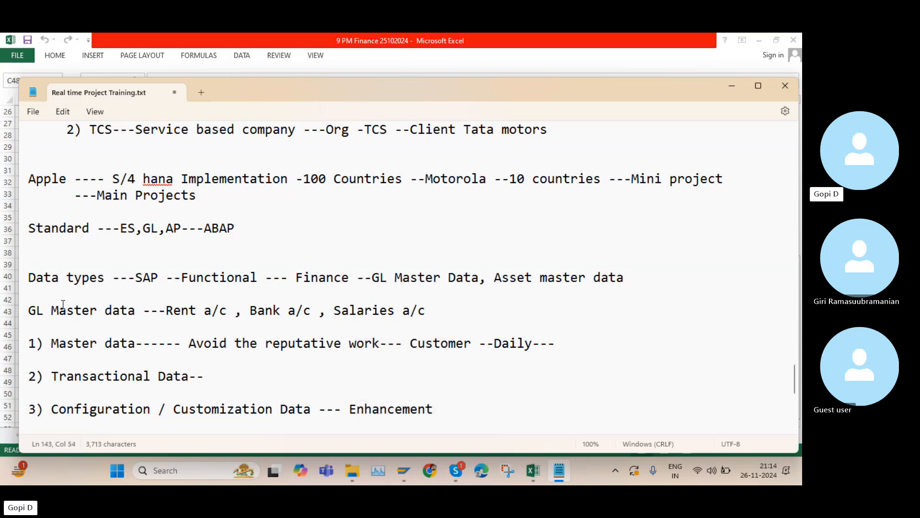
Highlight the Rent, Bank and Salaries account examples on the GL Master data line
{"action": "left_click_drag", "start_coordinate": [235, 312], "coordinate": [167, 314]}
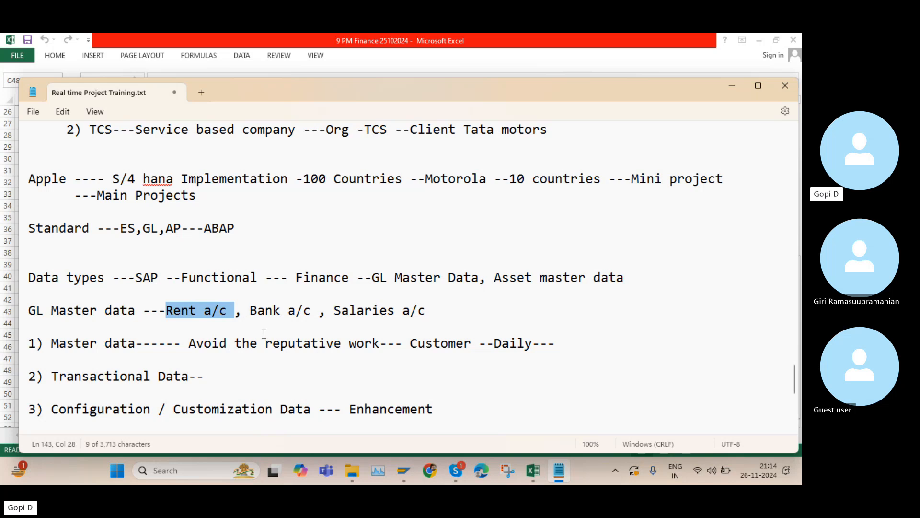
{"action": "left_click_drag", "start_coordinate": [434, 311], "coordinate": [165, 311]}
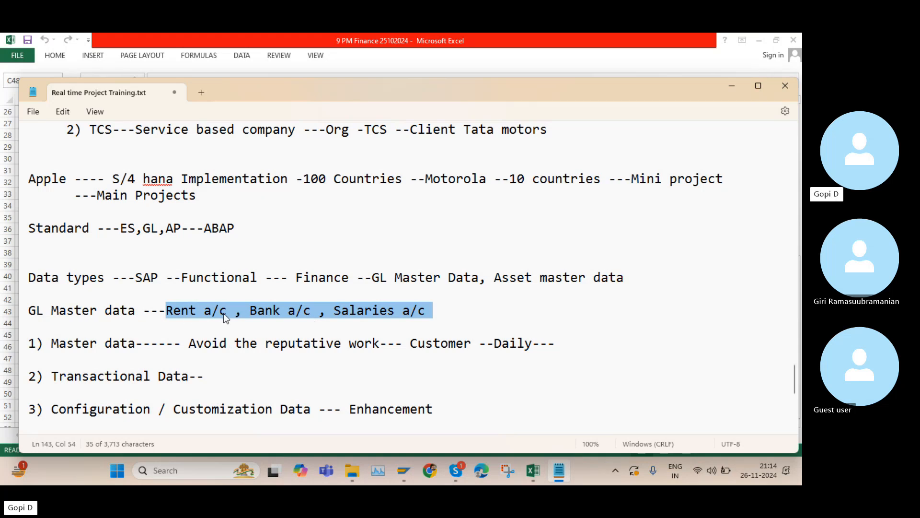
{"action": "double_click", "coordinate": [700, 160]}
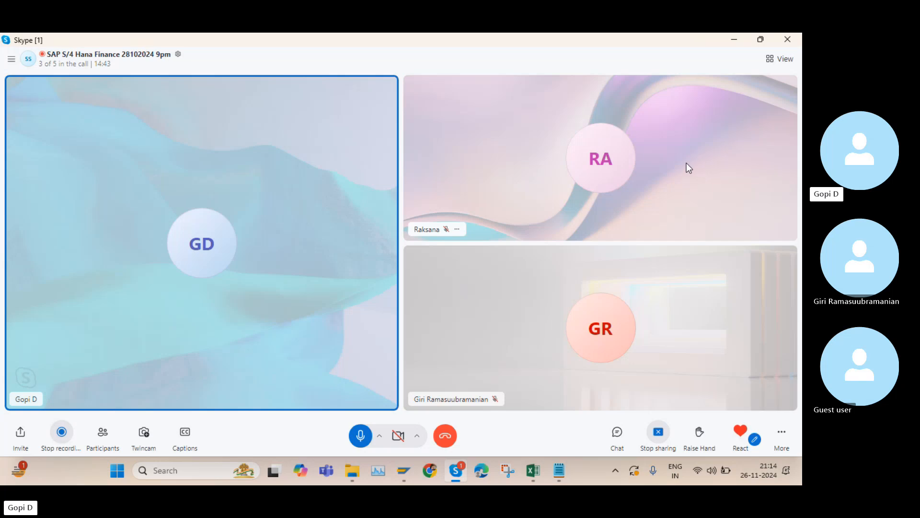
{"action": "left_click", "coordinate": [732, 39]}
Switch to the SAP Edit G/L Account Centrally window and dismiss the broken-connection error, viewing its details
{"action": "left_click", "coordinate": [405, 472]}
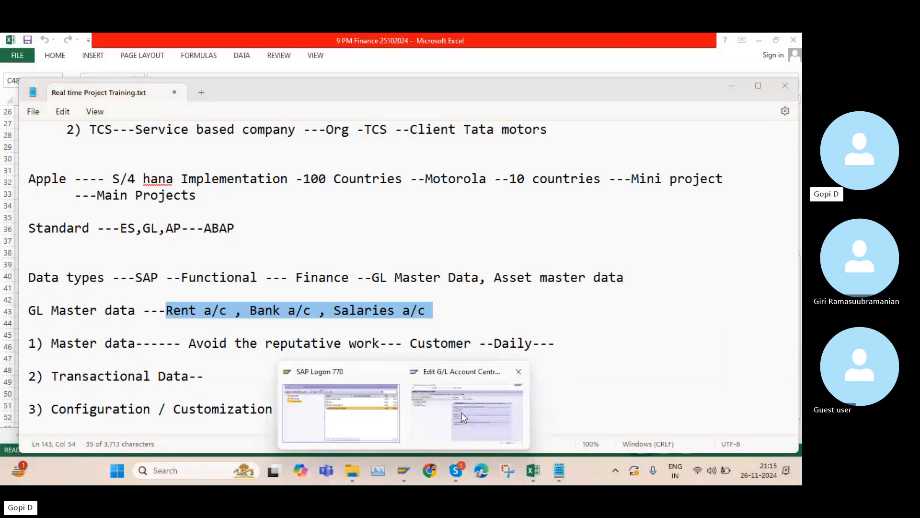
{"action": "left_click", "coordinate": [461, 413]}
{"action": "left_click", "coordinate": [158, 68]}
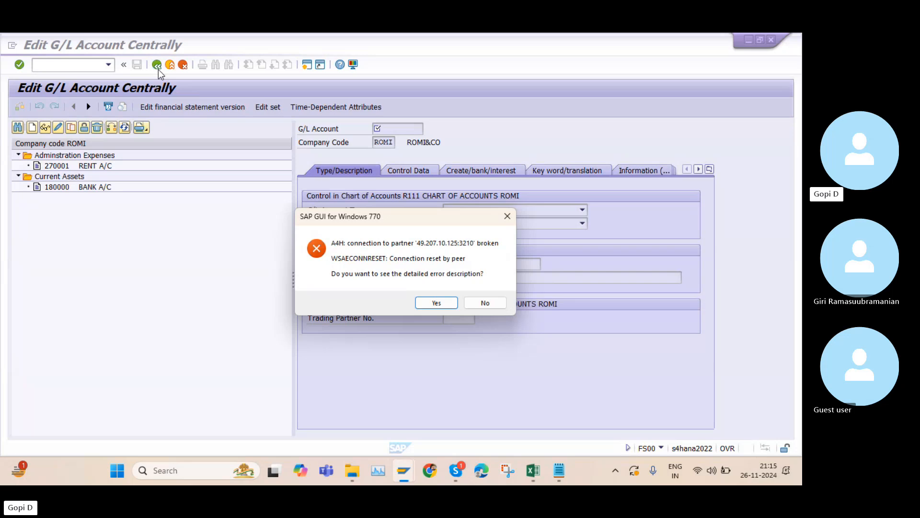
{"action": "left_click", "coordinate": [437, 303]}
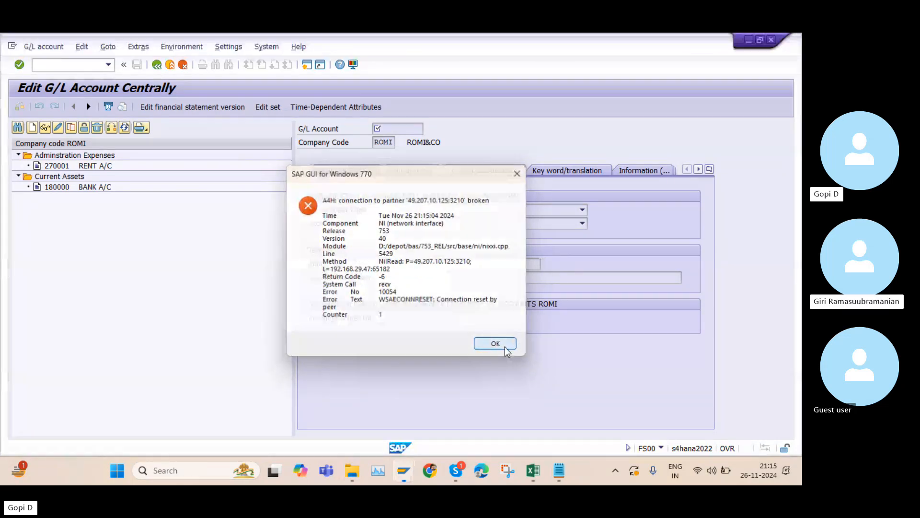
{"action": "left_click", "coordinate": [496, 344]}
Open the SAP S4 Hana 2022N connection from SAP Logon and enter the user's password to log on
{"action": "left_click", "coordinate": [405, 479]}
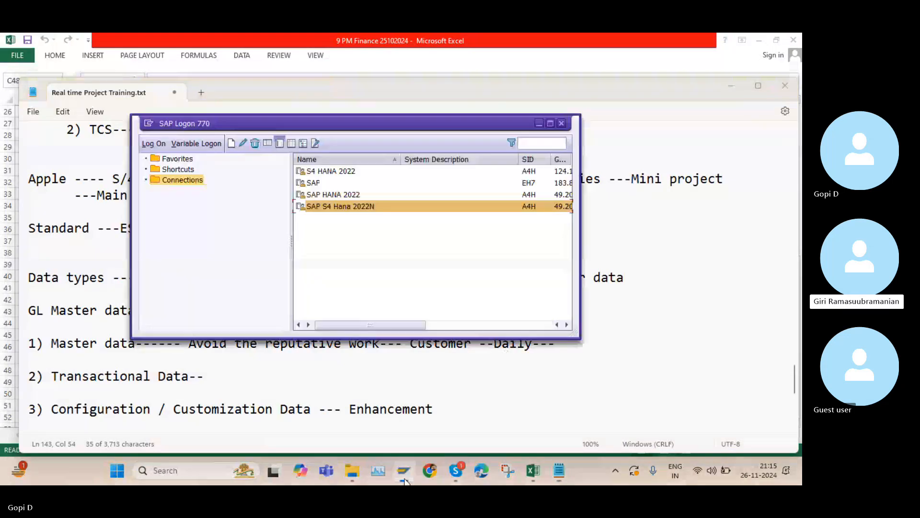
{"action": "double_click", "coordinate": [365, 208]}
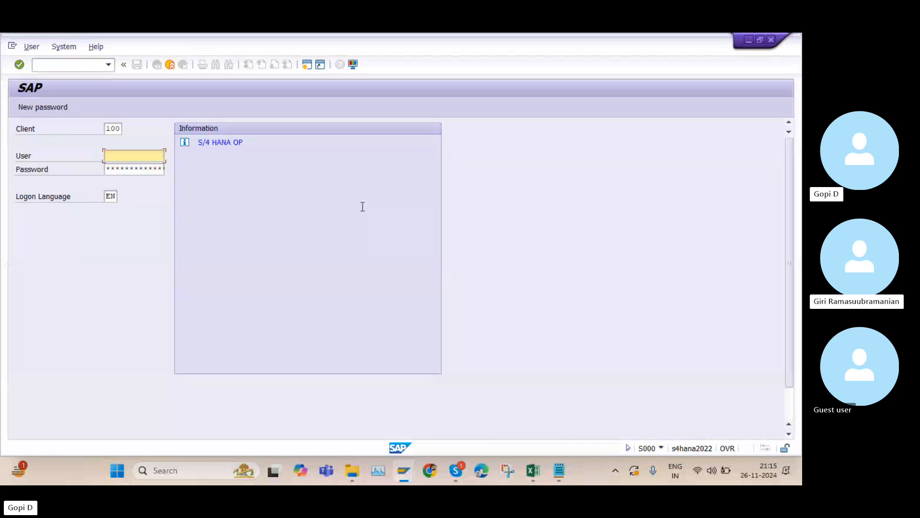
{"action": "left_click", "coordinate": [121, 167]}
{"action": "left_click", "coordinate": [121, 169]}
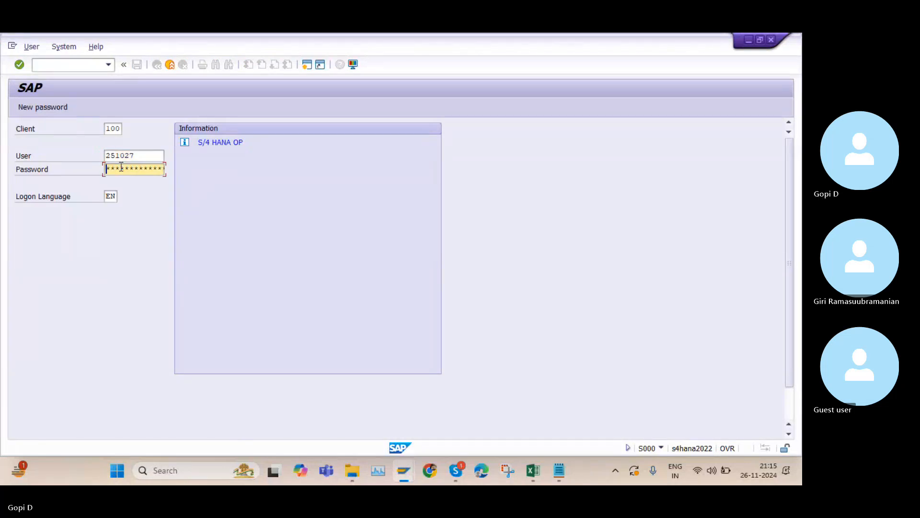
{"action": "key", "text": "Caps_Lock"}
{"action": "key", "text": "Caps_Lock"}
{"action": "type", "text": "******"}
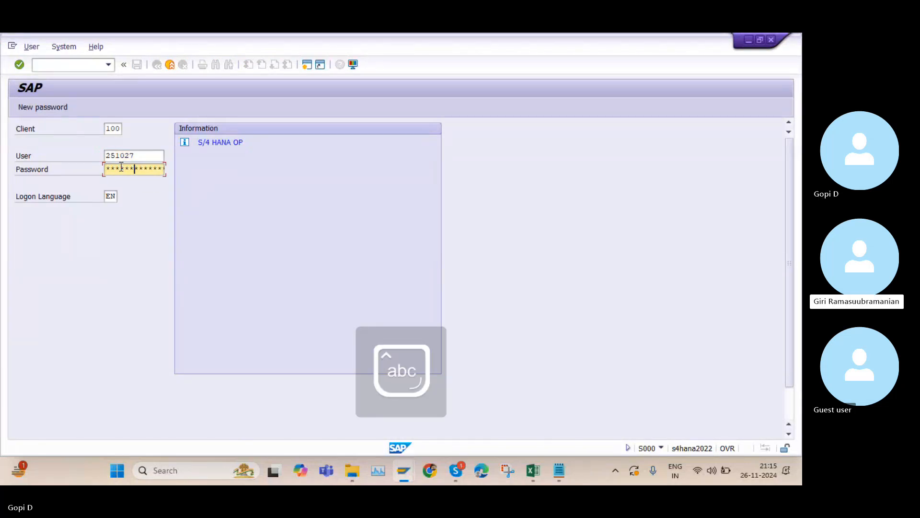
{"action": "type", "text": "*****"}
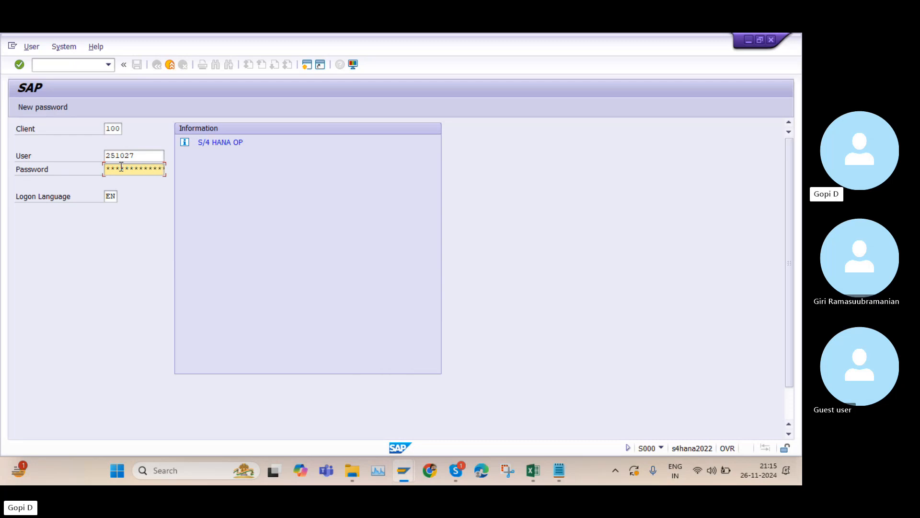
{"action": "key", "text": "Return"}
Re-enter the account password, log on, and confirm the multiple-logon and failed-attempt notices
{"action": "key", "text": "Caps_Lock"}
{"action": "key", "text": "Caps_Lock"}
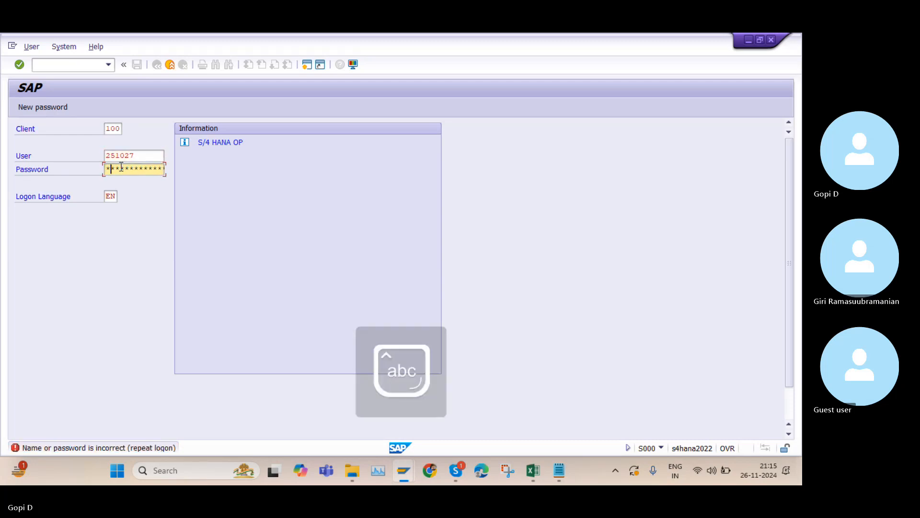
{"action": "type", "text": "**********"}
{"action": "key", "text": "Return"}
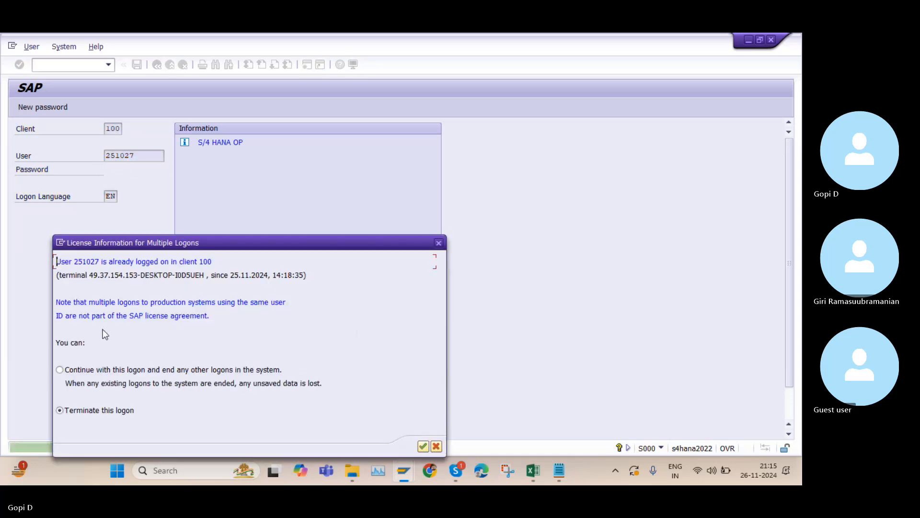
{"action": "left_click", "coordinate": [423, 447]}
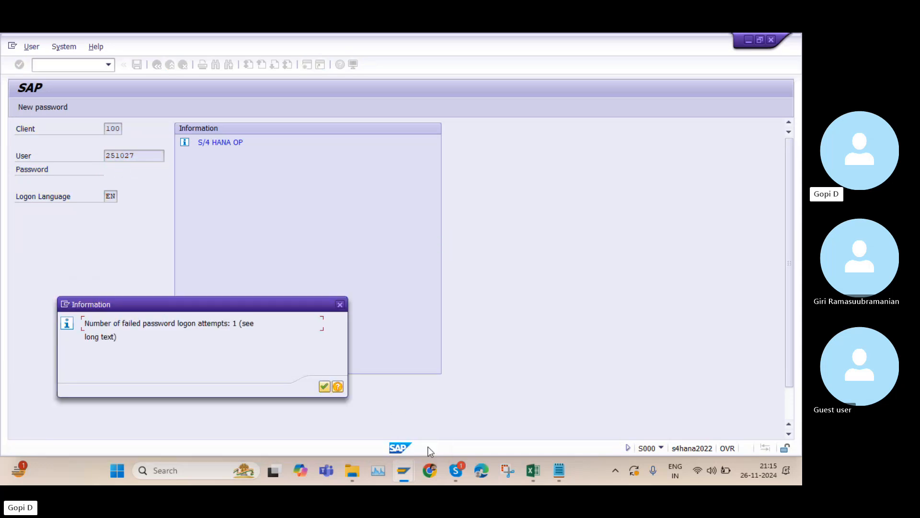
{"action": "left_click", "coordinate": [325, 387]}
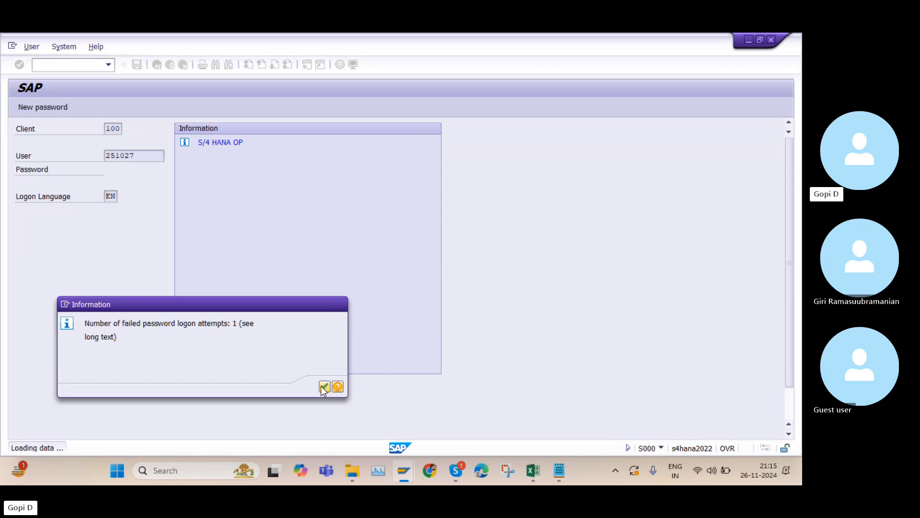
Run transaction FS00 to edit G/L accounts centrally
{"action": "left_click", "coordinate": [38, 65]}
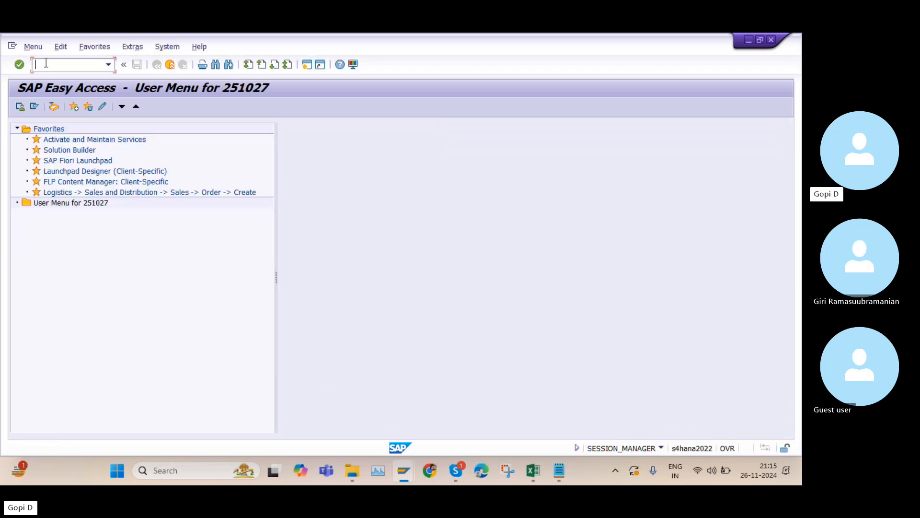
{"action": "key", "text": "Caps_Lock"}
{"action": "type", "text": "FS00"}
{"action": "key", "text": "Return"}
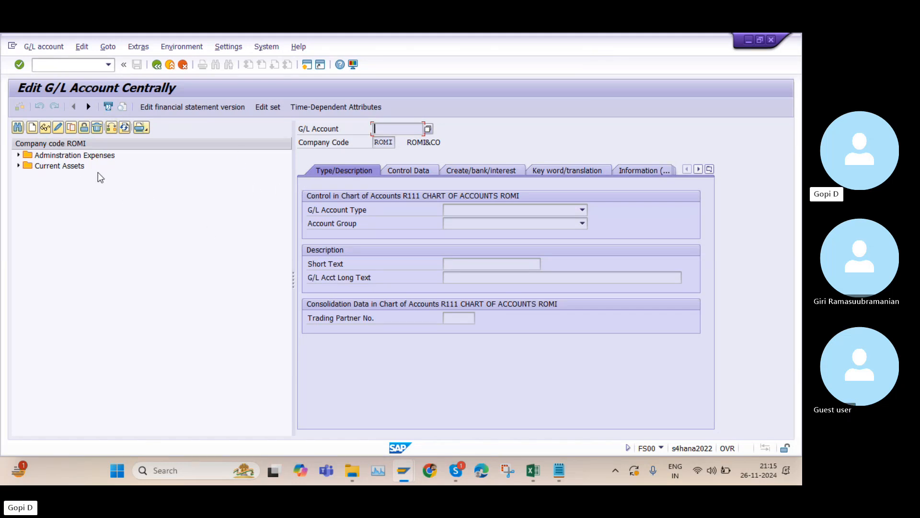
Switch back to the Real time Project Training notes in Notepad
{"action": "left_click", "coordinate": [559, 470]}
{"action": "scroll", "coordinate": [326, 332], "scroll_direction": "down", "scroll_amount": 1}
{"action": "scroll", "coordinate": [326, 333], "scroll_direction": "down", "scroll_amount": 3}
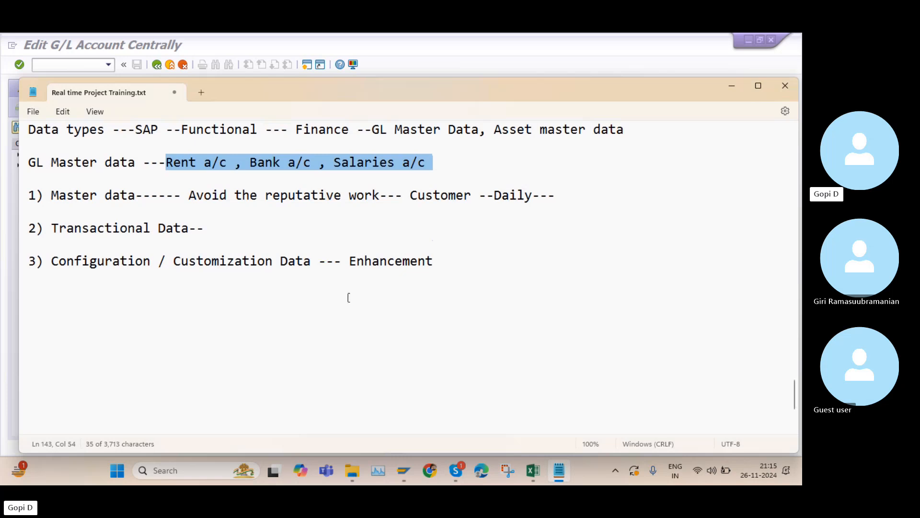
Insert blank lines below the GL master data line and add a "Rent a/c" entry
{"action": "left_click", "coordinate": [444, 164]}
{"action": "key", "text": "Return"}
{"action": "key", "text": "Return"}
{"action": "key", "text": "Return"}
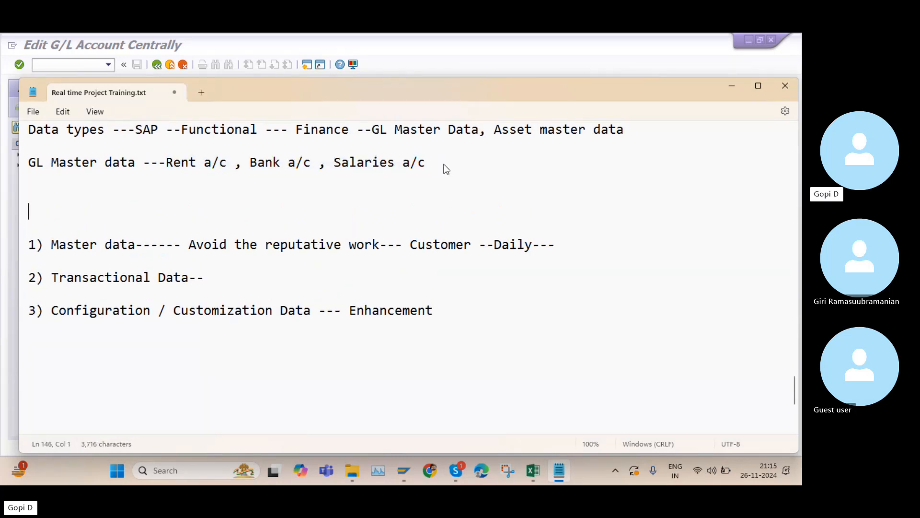
{"action": "type", "text": "Rent"}
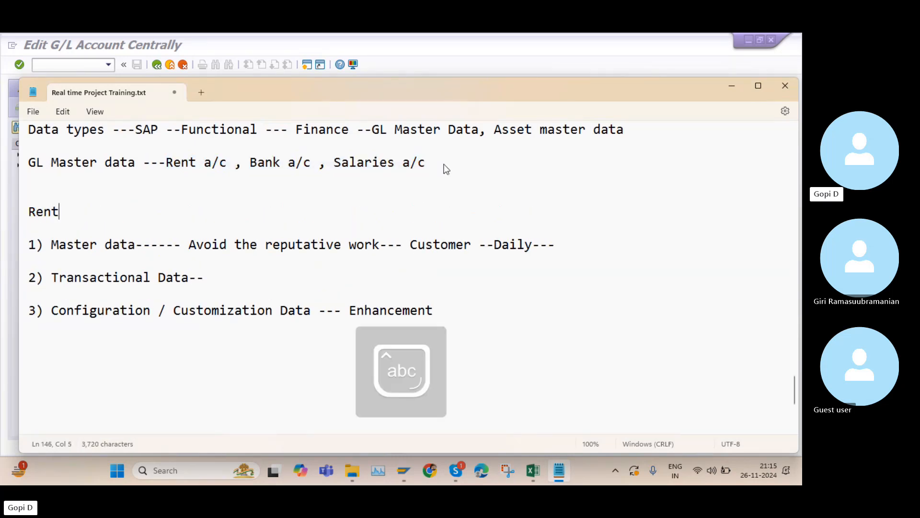
{"action": "type", "text": " a/c"}
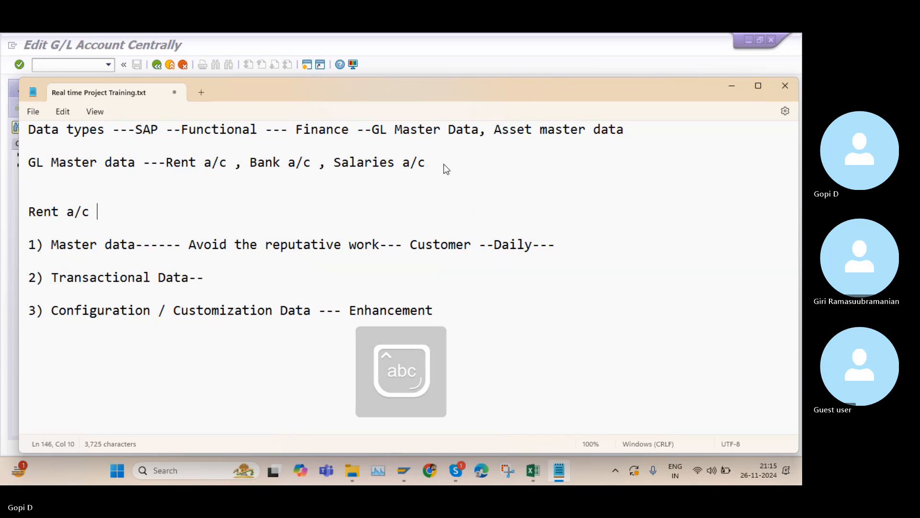
Add an indented "To bank a/c" line and 10k amounts beside both the rent and bank entries
{"action": "key", "text": "Return"}
{"action": "key", "text": "Return"}
{"action": "type", "text": "To"}
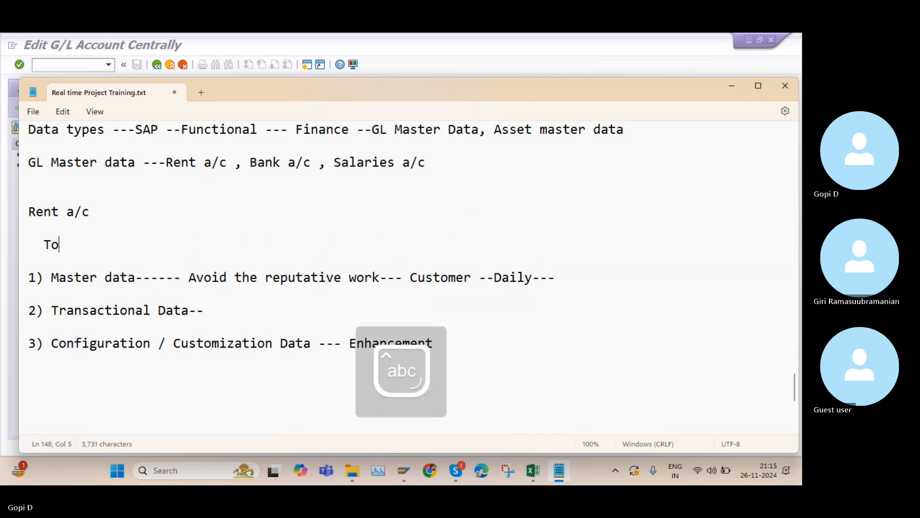
{"action": "type", "text": " bank a/c"}
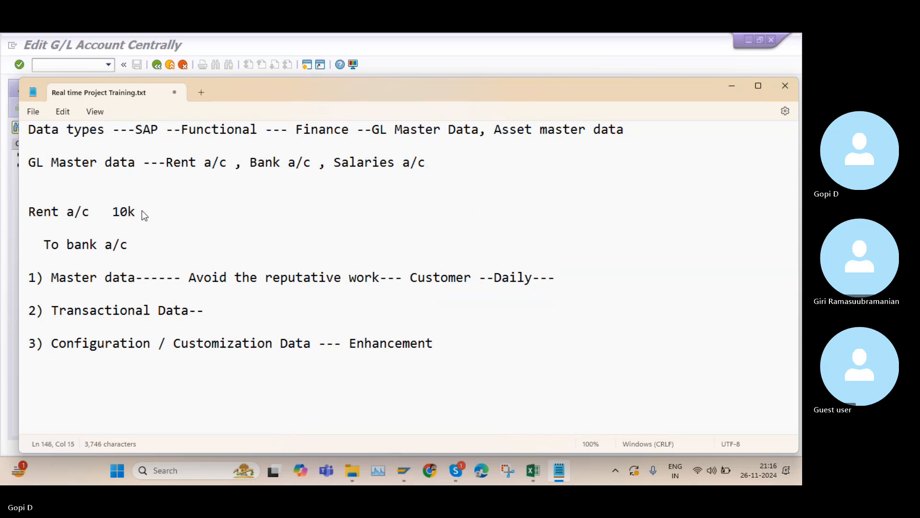
{"action": "left_click", "coordinate": [148, 252]}
{"action": "type", "text": "10k"}
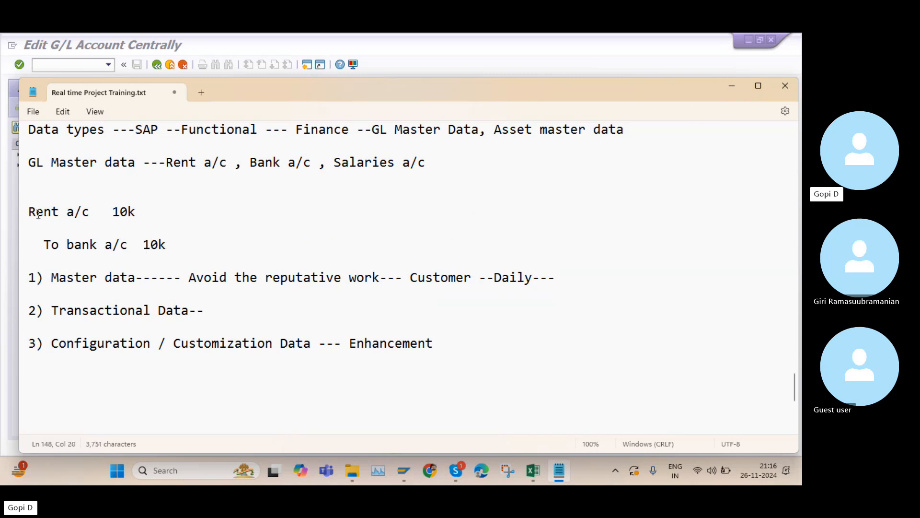
Highlight the Rent a/c and To bank a/c entries and minimize the notes window
{"action": "left_click_drag", "start_coordinate": [29, 212], "coordinate": [143, 209]}
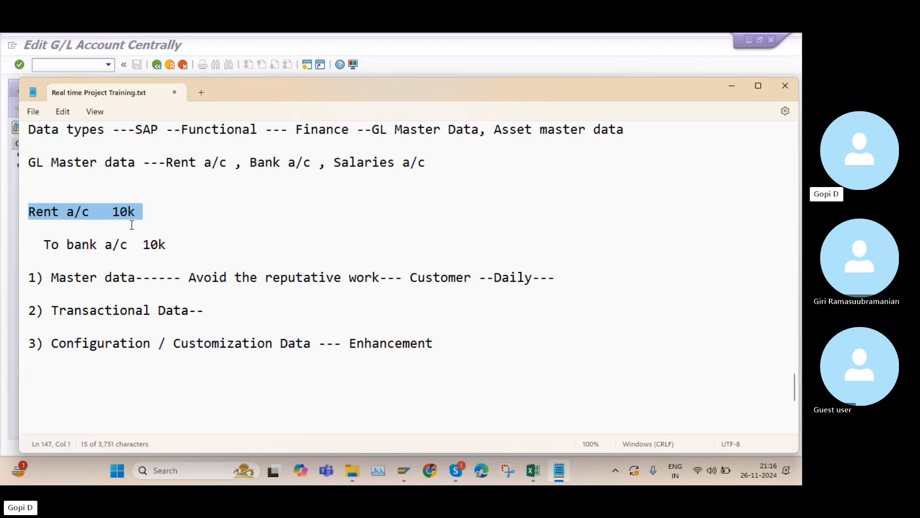
{"action": "left_click_drag", "start_coordinate": [45, 245], "coordinate": [138, 251]}
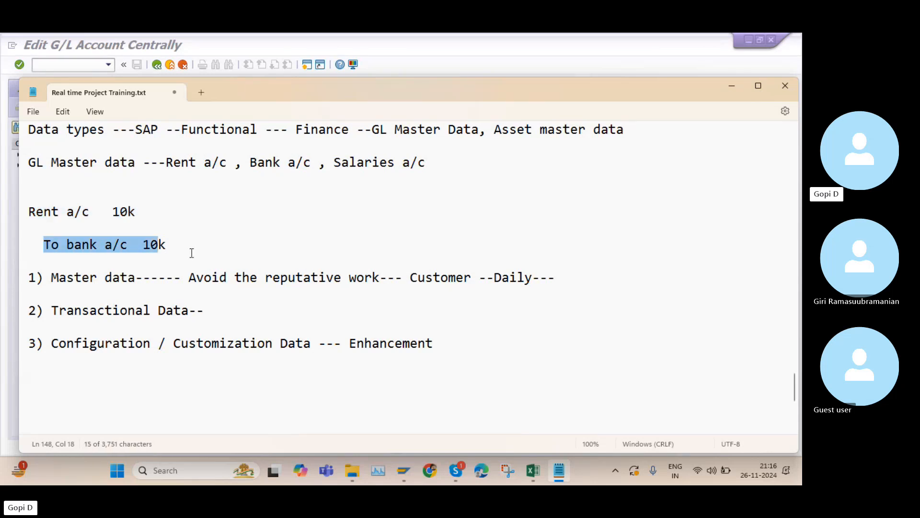
{"action": "left_click", "coordinate": [735, 87]}
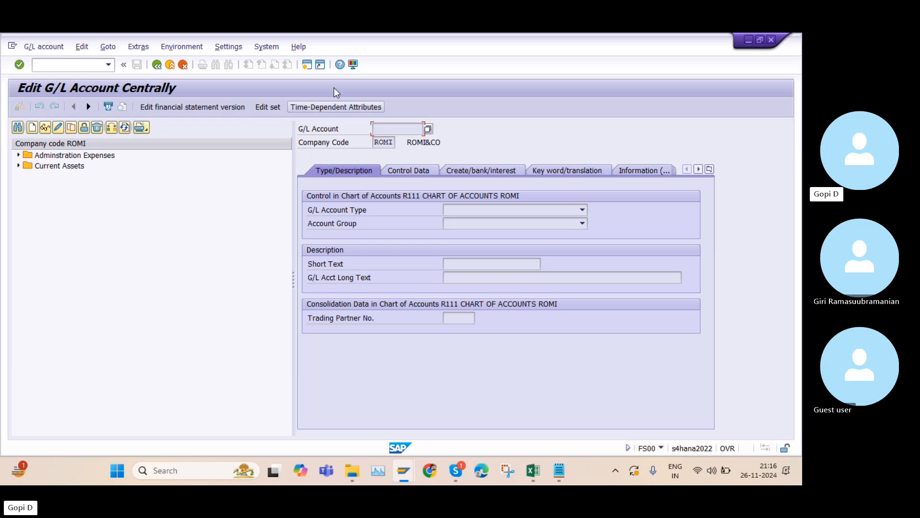
Open a new session and run transaction OBD4 to display G/L account groups
{"action": "left_click", "coordinate": [305, 65]}
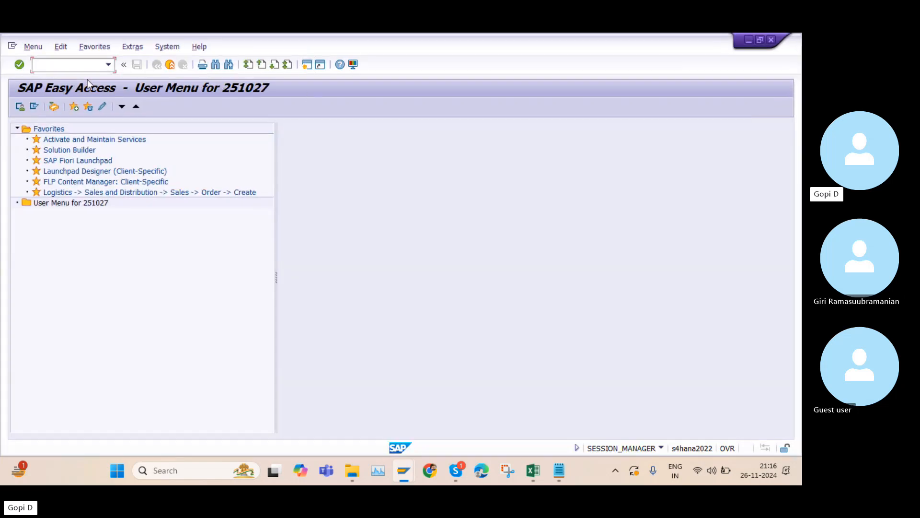
{"action": "key", "text": "Caps_Lock"}
{"action": "type", "text": "OBD4"}
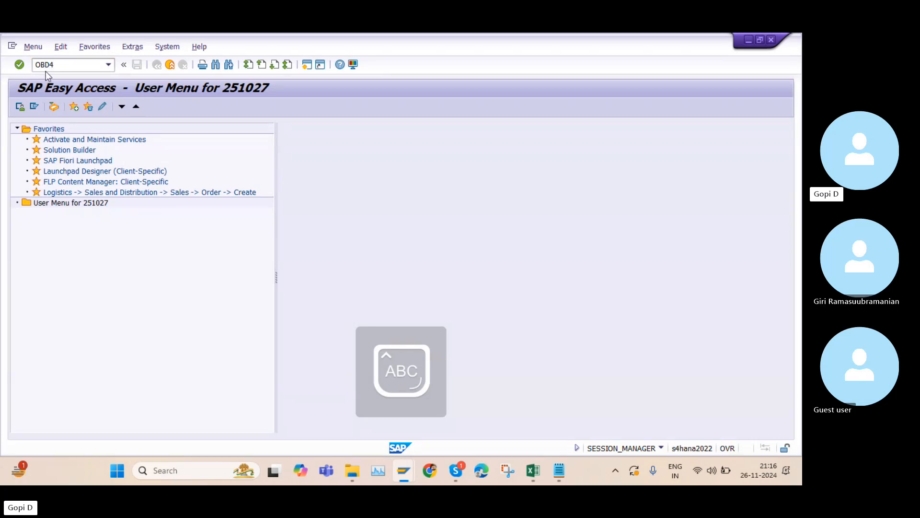
{"action": "key", "text": "Return"}
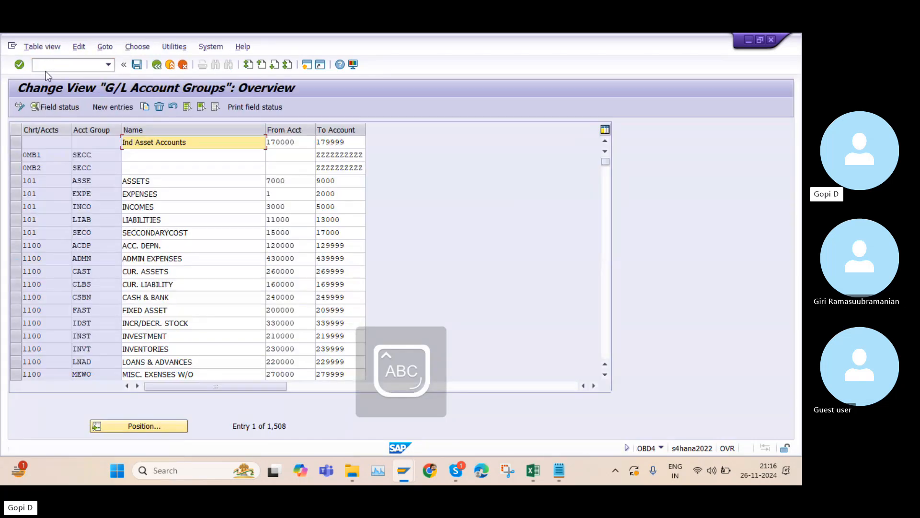
Position the account group list at chart of accounts K100
{"action": "left_click", "coordinate": [163, 425]}
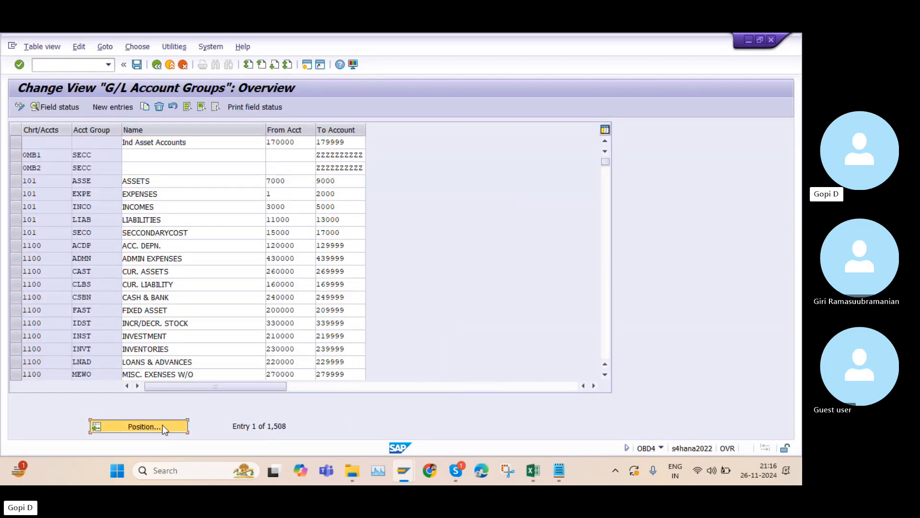
{"action": "type", "text": "KA"}
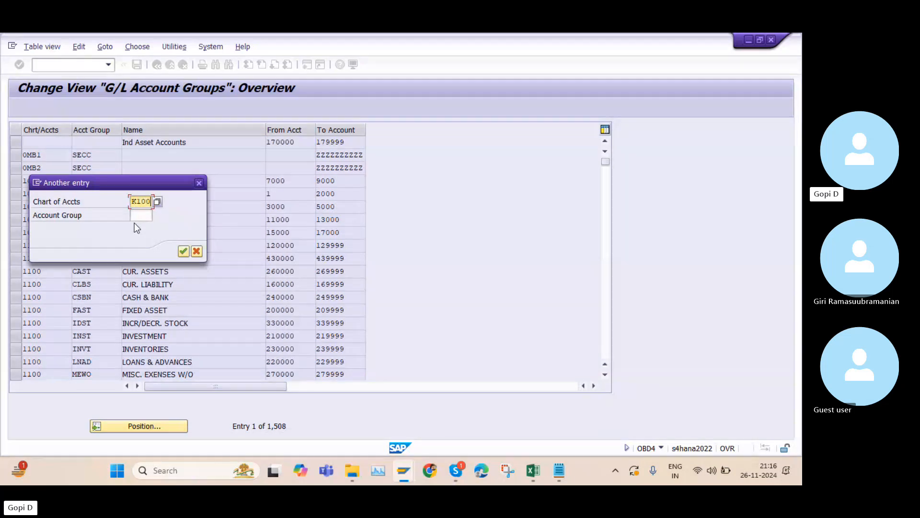
{"action": "key", "text": "Return"}
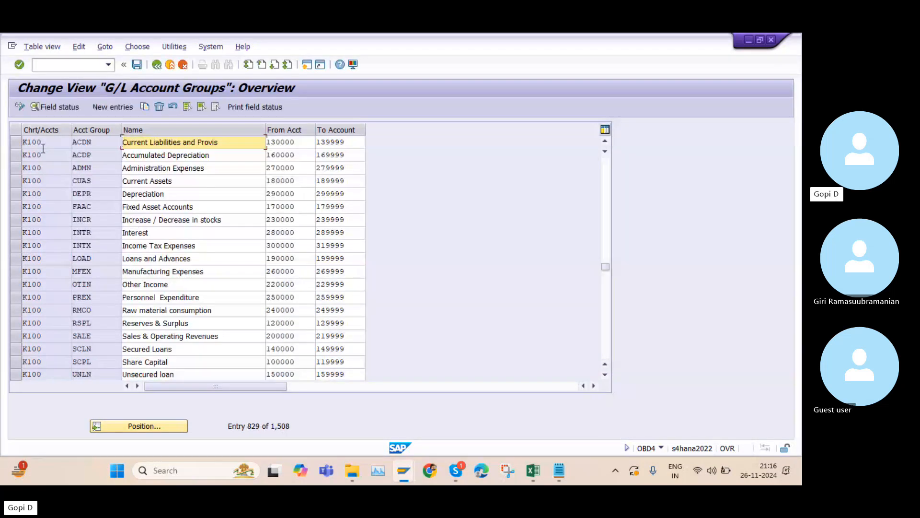
Select the ACDN account group row and highlight its From Acct and Acct Group values
{"action": "left_click", "coordinate": [15, 142]}
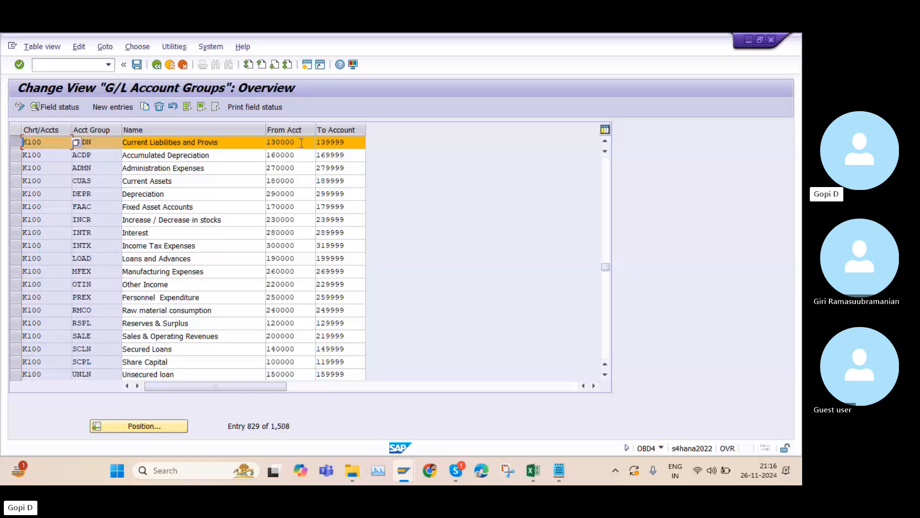
{"action": "left_click_drag", "start_coordinate": [295, 143], "coordinate": [267, 142]}
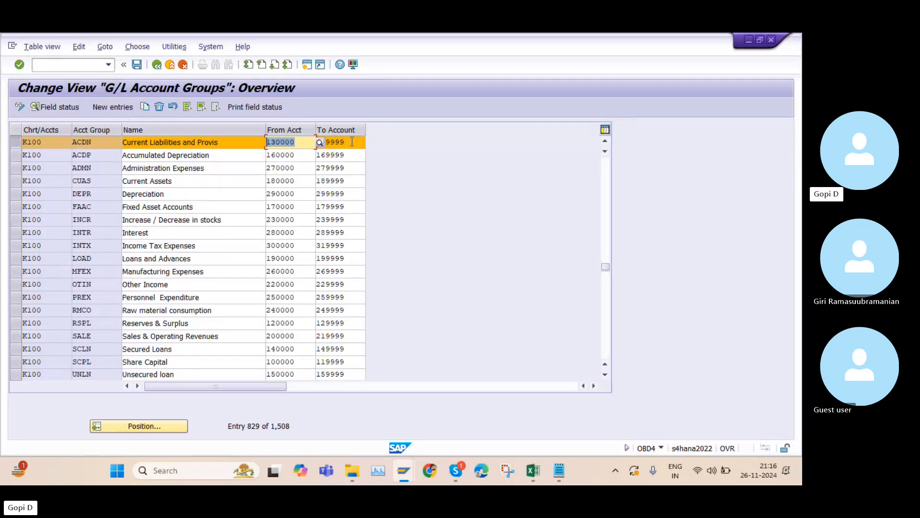
{"action": "left_click", "coordinate": [98, 142]}
{"action": "left_click_drag", "start_coordinate": [97, 142], "coordinate": [75, 142]}
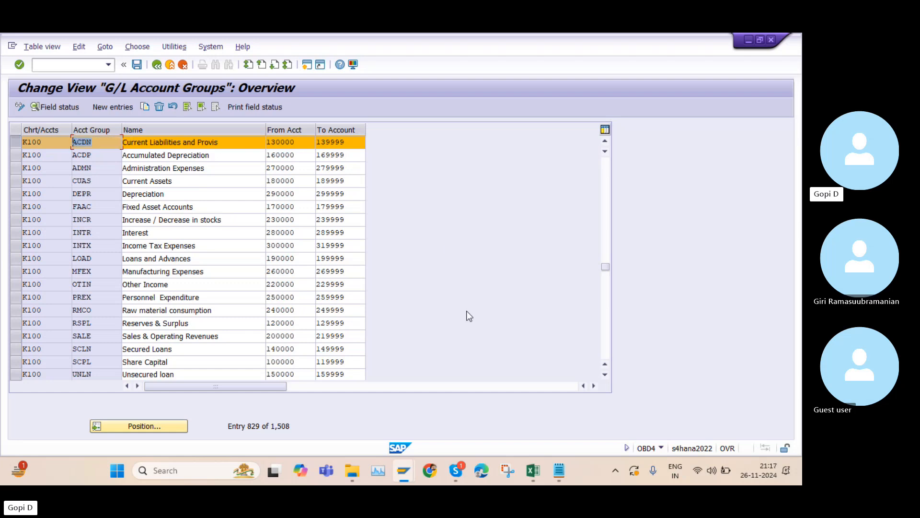
Review the Define Accounts group in SAP step and its OBD4 code in the Excel step list
{"action": "left_click", "coordinate": [534, 471]}
{"action": "scroll", "coordinate": [109, 181], "scroll_direction": "up", "scroll_amount": 8}
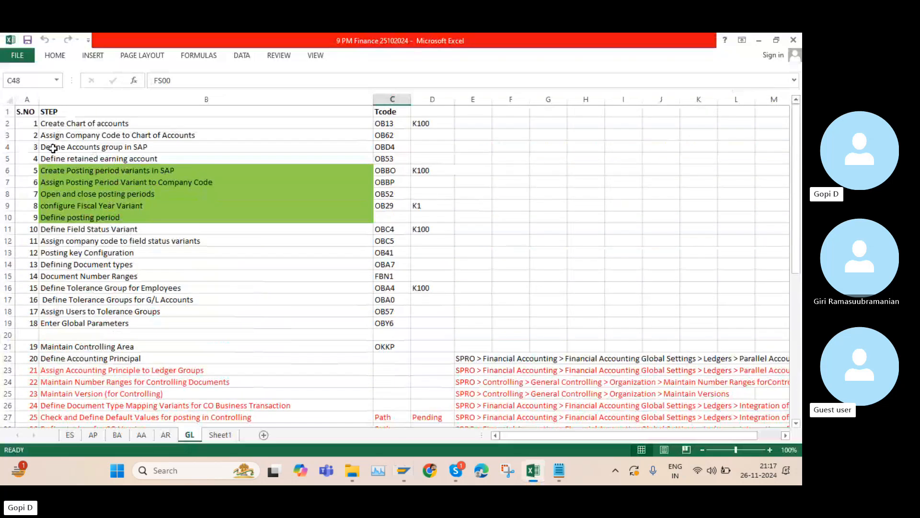
{"action": "left_click_drag", "start_coordinate": [46, 149], "coordinate": [94, 153]}
{"action": "left_click", "coordinate": [94, 150]}
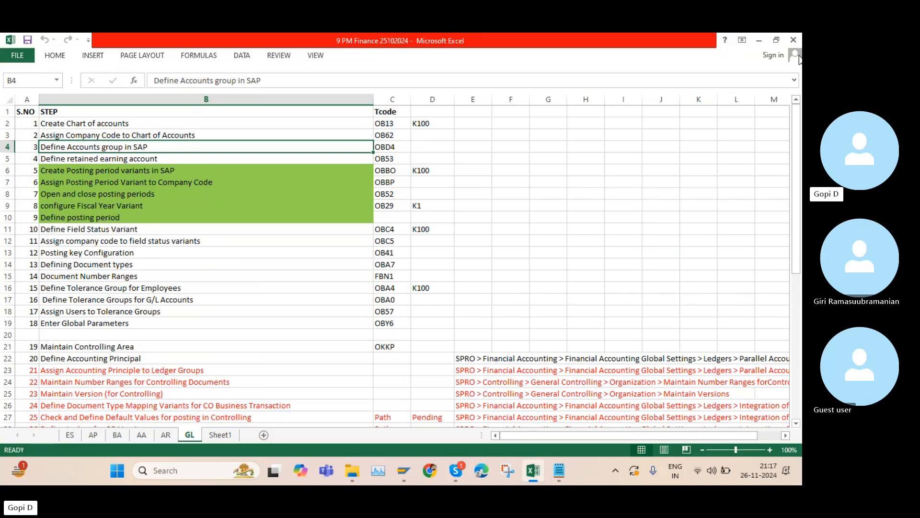
{"action": "left_click", "coordinate": [763, 43]}
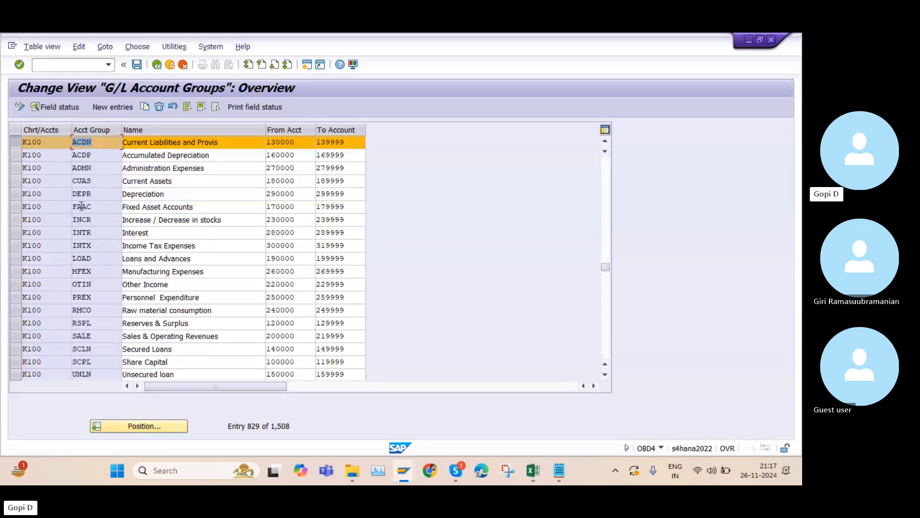
Examine the K100 account groups, selecting the Administration Expenses row and its From Acct value
{"action": "scroll", "coordinate": [97, 357], "scroll_direction": "down", "scroll_amount": 1}
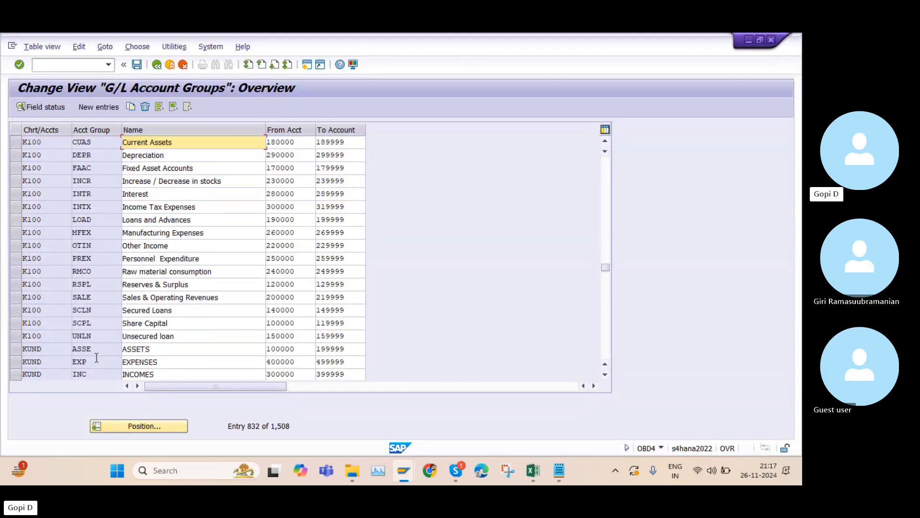
{"action": "scroll", "coordinate": [97, 357], "scroll_direction": "up", "scroll_amount": 1}
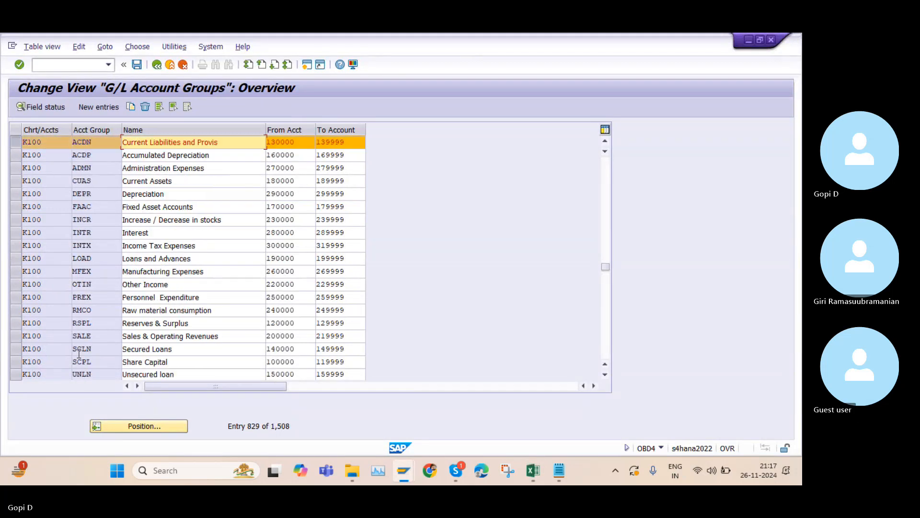
{"action": "left_click", "coordinate": [22, 375]}
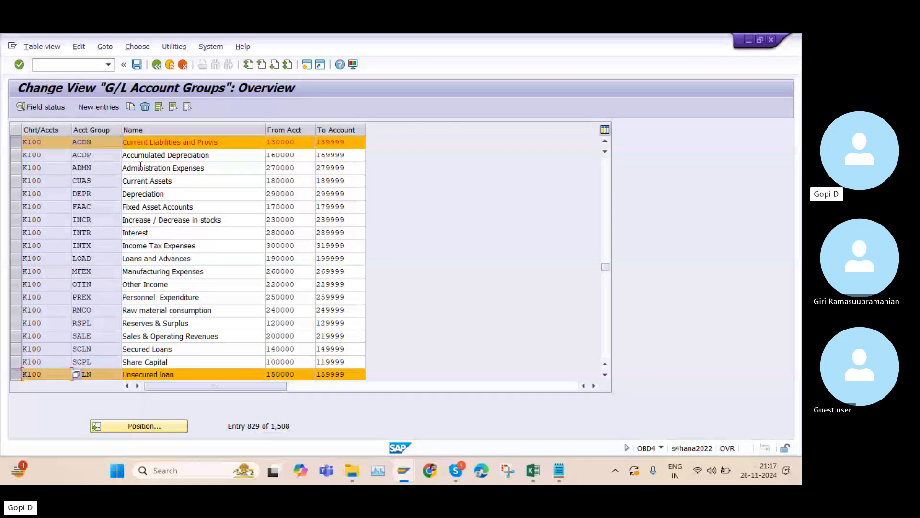
{"action": "left_click", "coordinate": [16, 167]}
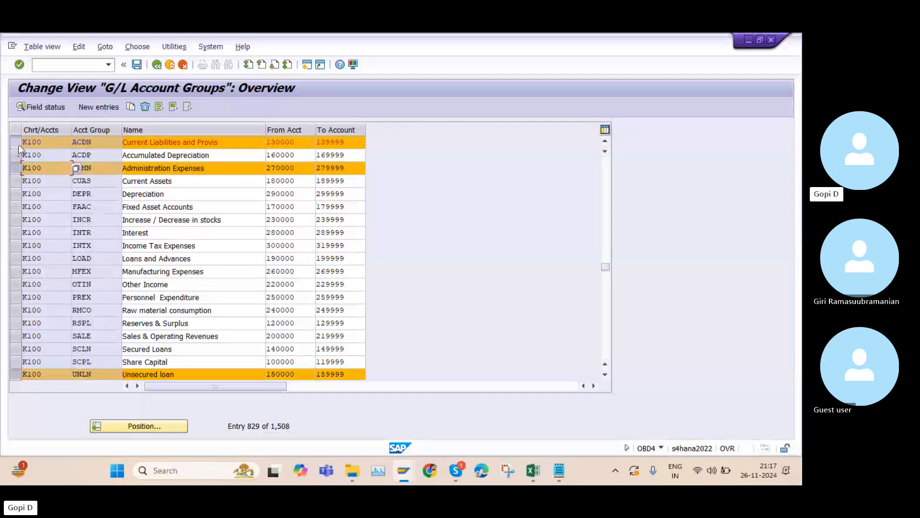
{"action": "left_click", "coordinate": [18, 143]}
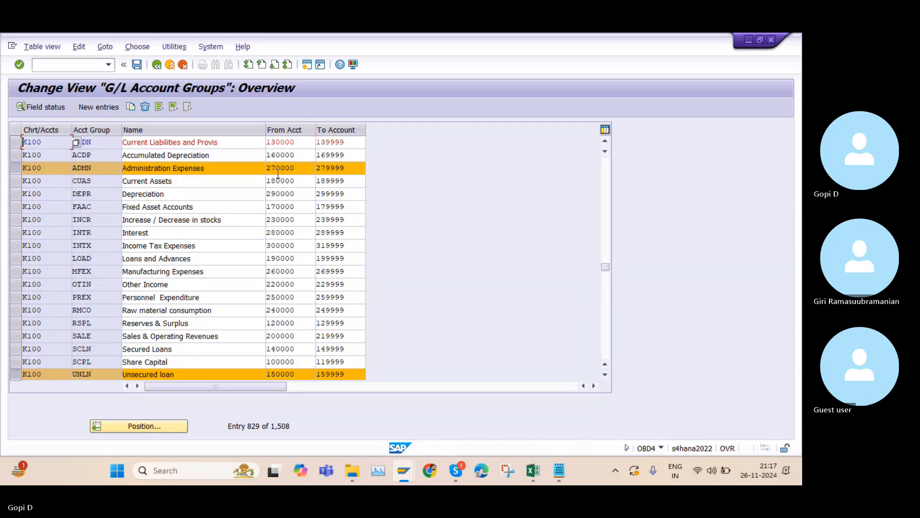
{"action": "left_click_drag", "start_coordinate": [298, 170], "coordinate": [266, 171]}
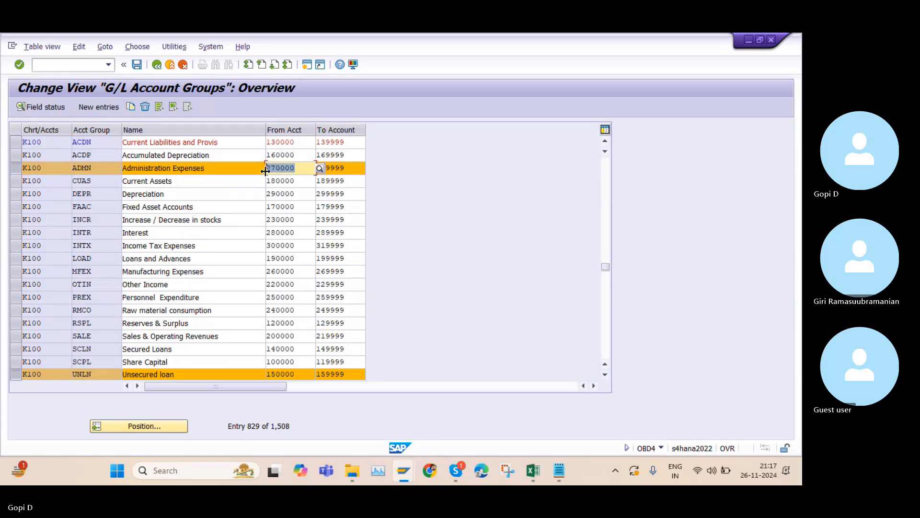
Switch to the FS00 session and start creating G/L account 270000
{"action": "mouse_move", "coordinate": [404, 469]}
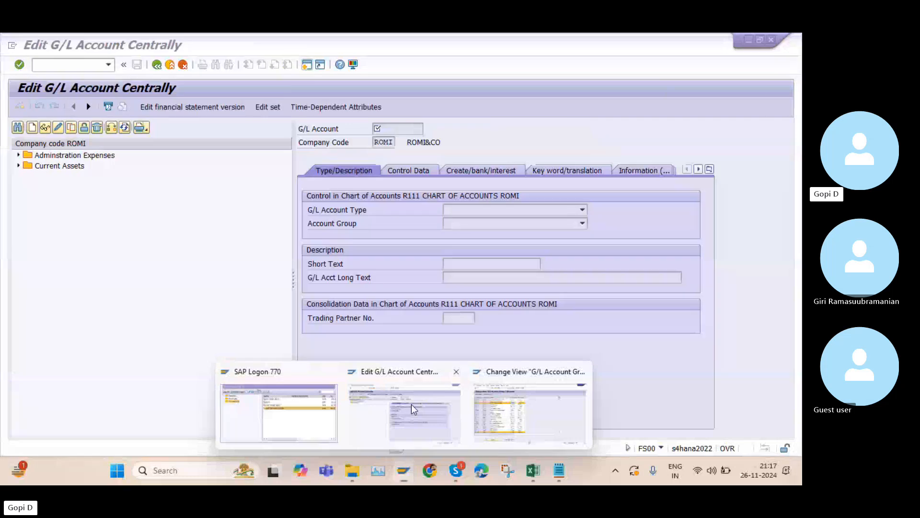
{"action": "left_click", "coordinate": [411, 404]}
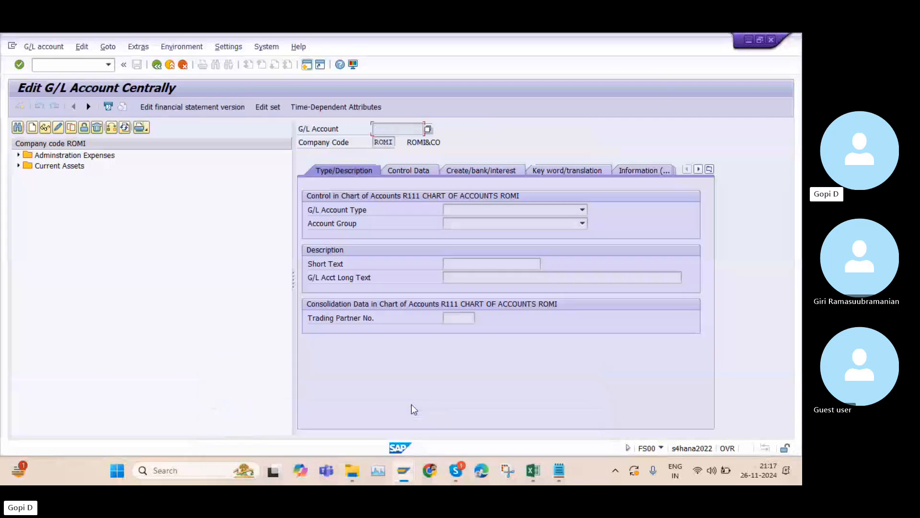
{"action": "left_click", "coordinate": [31, 128]}
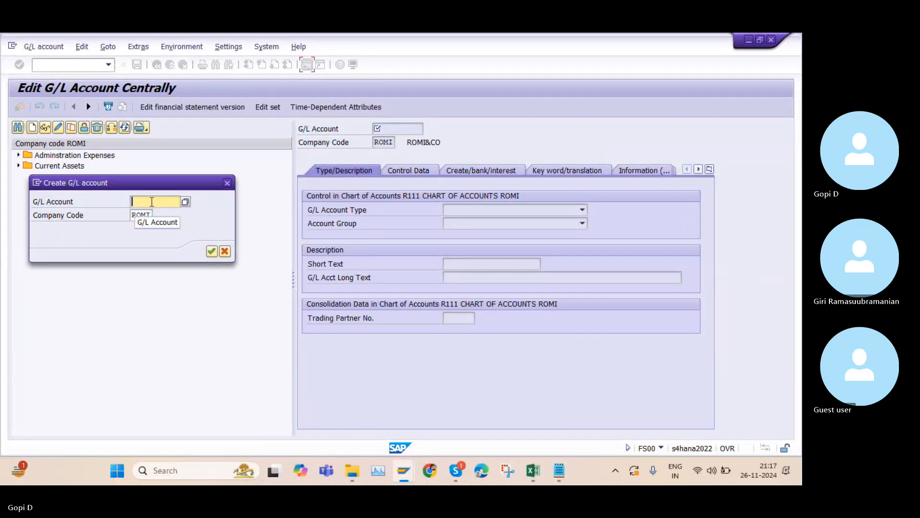
{"action": "left_click", "coordinate": [152, 202]}
{"action": "type", "text": "270000"}
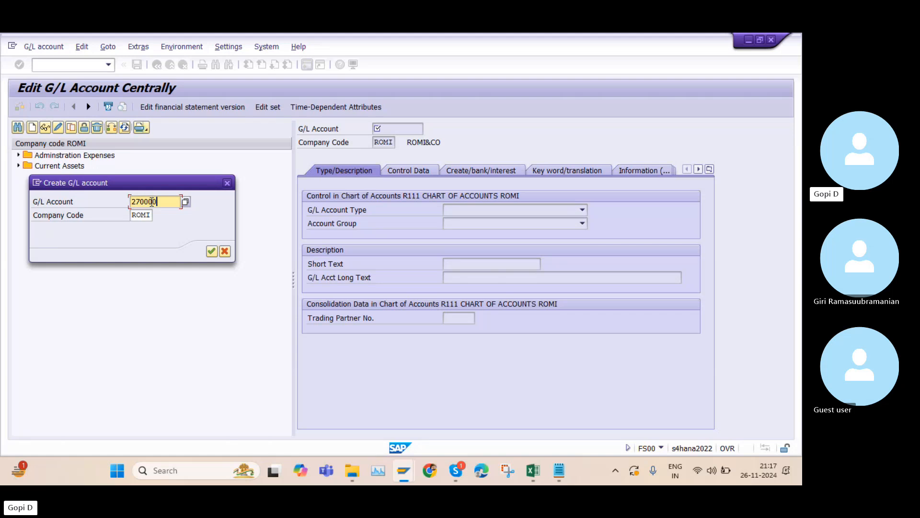
Set the new account's company code to K100 and confirm the creation dialog
{"action": "left_click", "coordinate": [150, 215]}
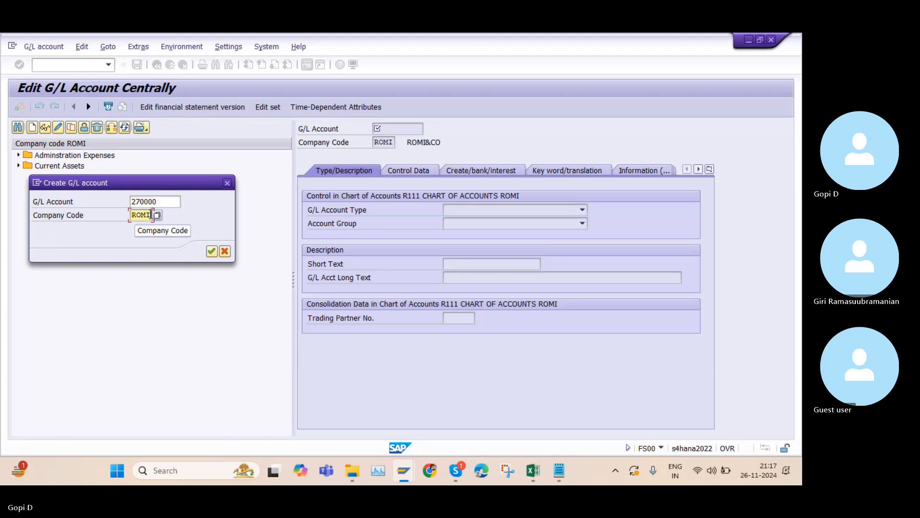
{"action": "key", "text": "BackSpace"}
{"action": "key", "text": "BackSpace"}
{"action": "key", "text": "BackSpace"}
{"action": "key", "text": "BackSpace"}
{"action": "type", "text": "K1"}
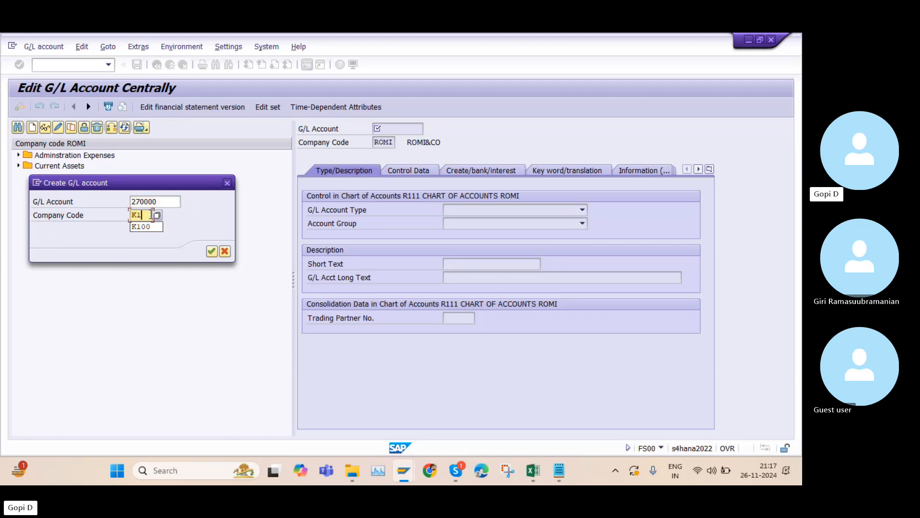
{"action": "left_click", "coordinate": [158, 226]}
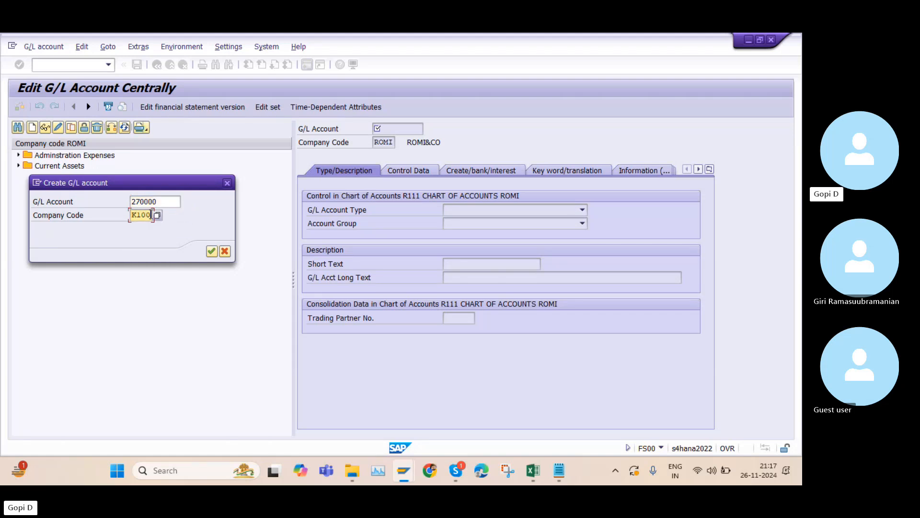
{"action": "left_click", "coordinate": [212, 251]}
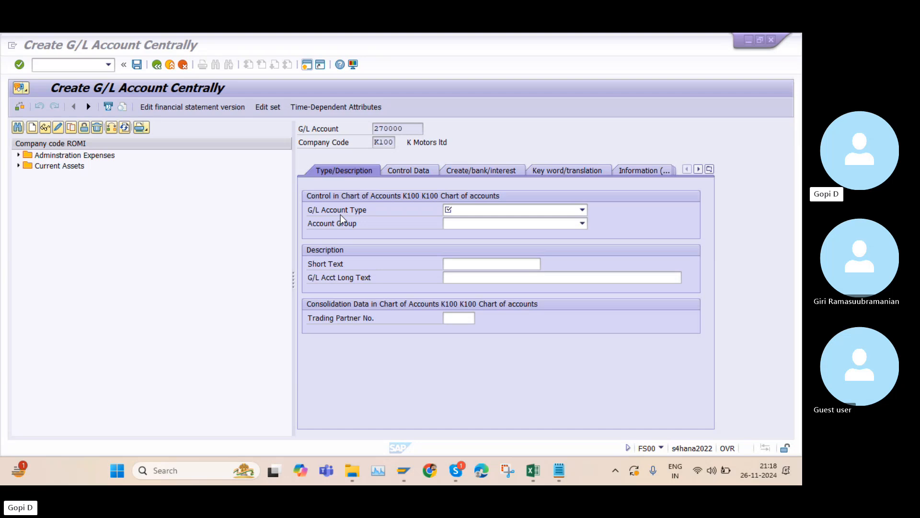
Set the G/L account type to N Nonoperating Expense or Income and the account group to ADMN Administration Expenses
{"action": "left_click", "coordinate": [473, 208]}
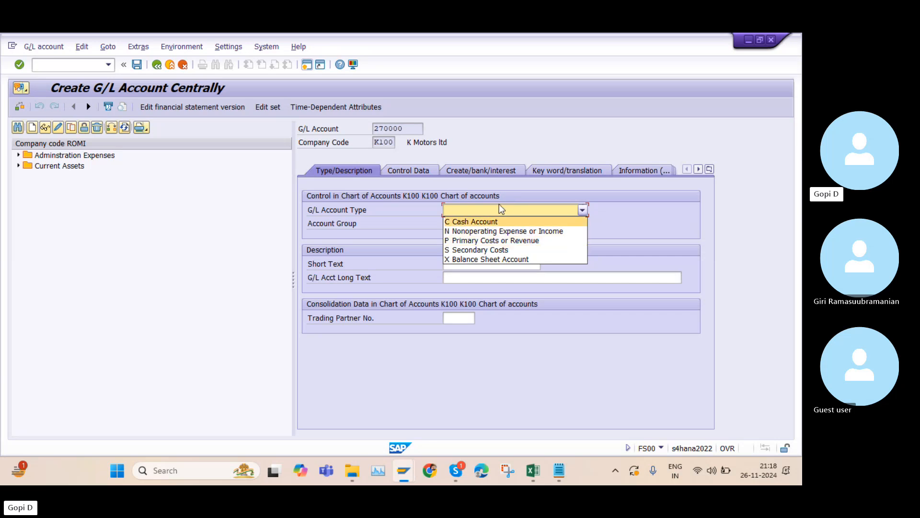
{"action": "left_click", "coordinate": [504, 232]}
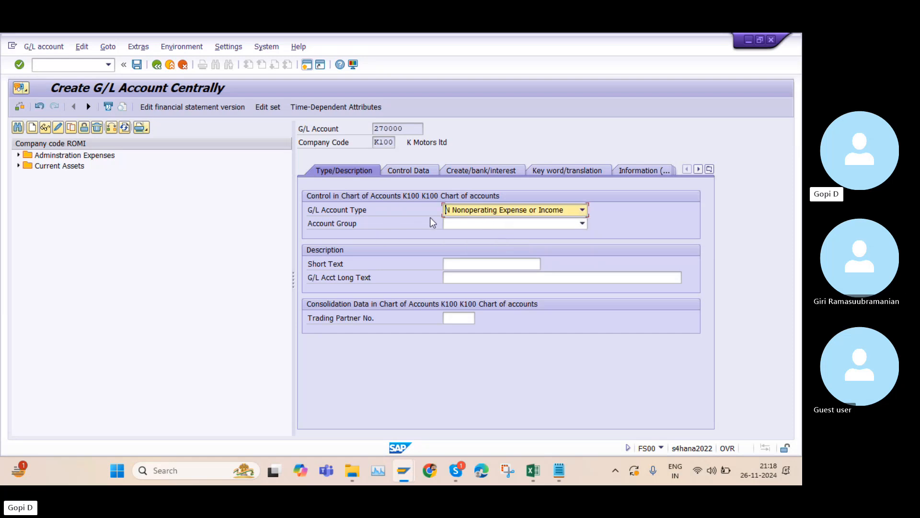
{"action": "left_click", "coordinate": [499, 222]}
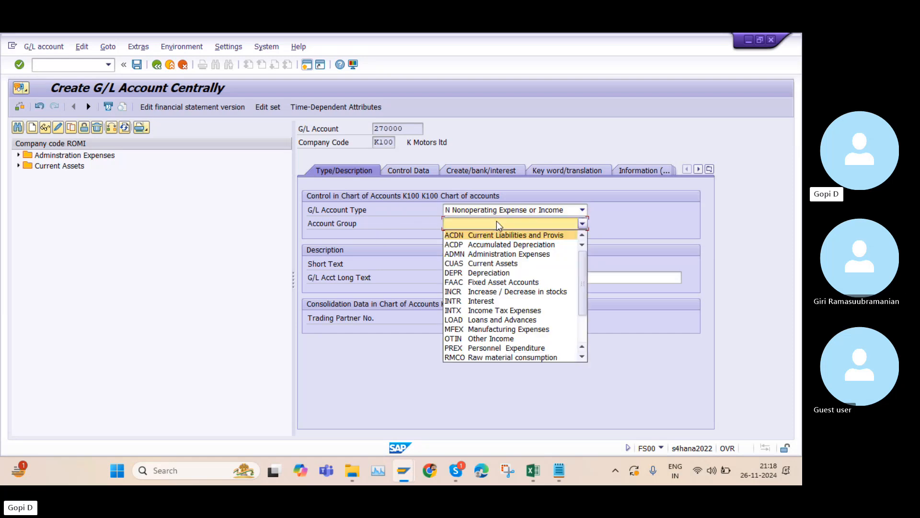
{"action": "left_click", "coordinate": [510, 254]}
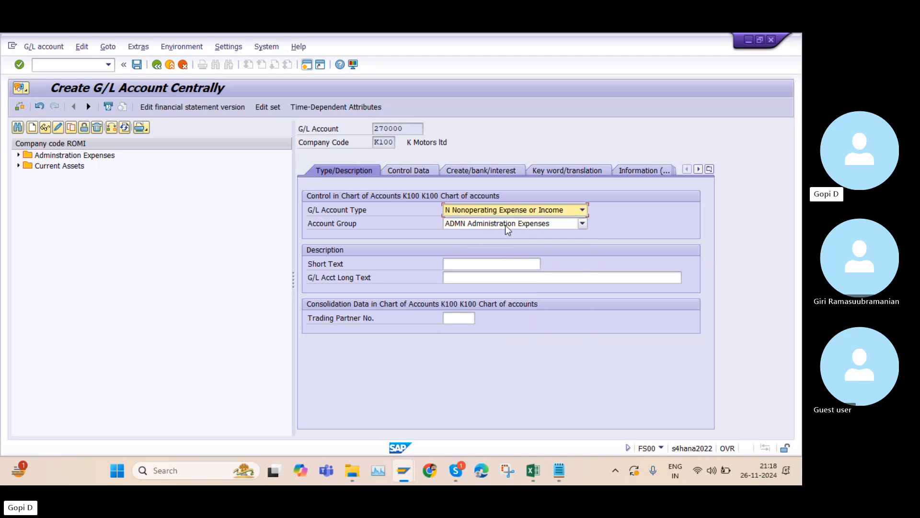
Enter the short text Rent and the G/L account long text Rent a/c
{"action": "left_click", "coordinate": [482, 265]}
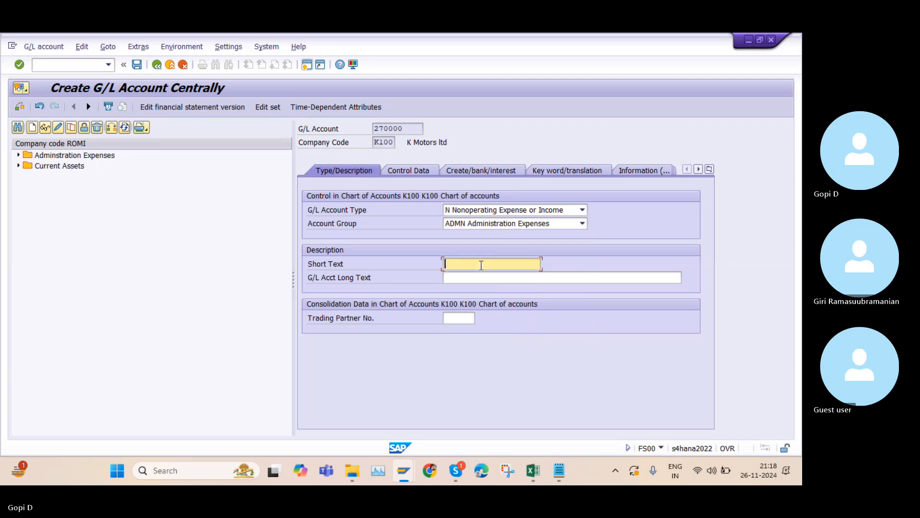
{"action": "type", "text": "R"}
{"action": "key", "text": "Caps_Lock"}
{"action": "type", "text": "ent"}
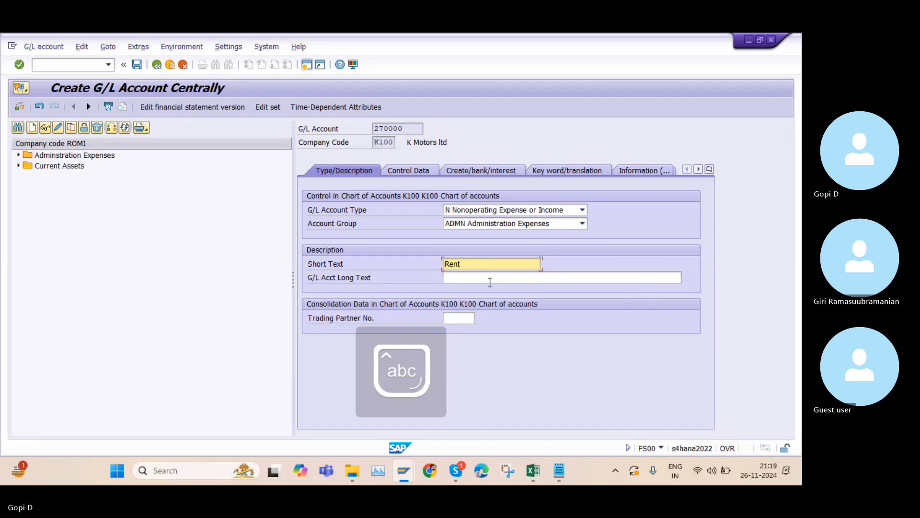
{"action": "left_click", "coordinate": [490, 282]}
{"action": "key", "text": "Caps_Lock"}
{"action": "type", "text": "R"}
{"action": "key", "text": "Caps_Lock"}
{"action": "type", "text": "en"}
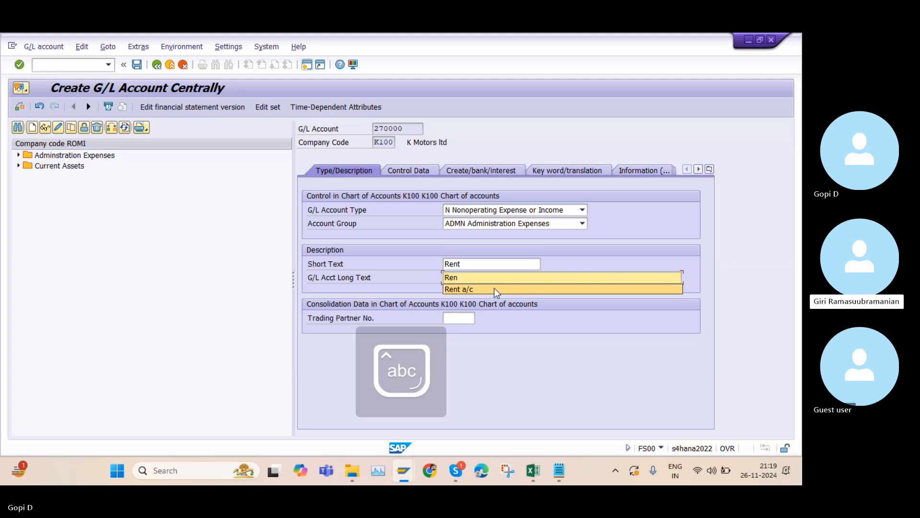
{"action": "left_click", "coordinate": [494, 289]}
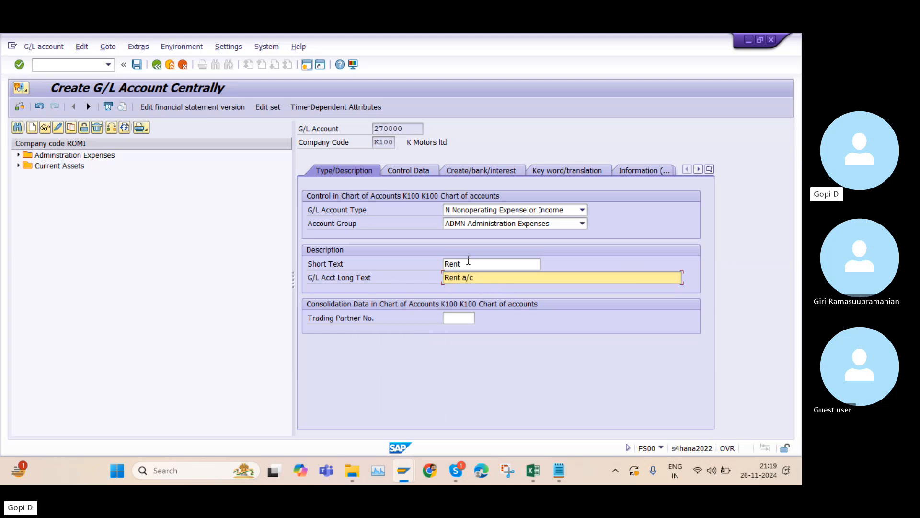
Examine the trading partner number value list without choosing a company
{"action": "left_click", "coordinate": [469, 264]}
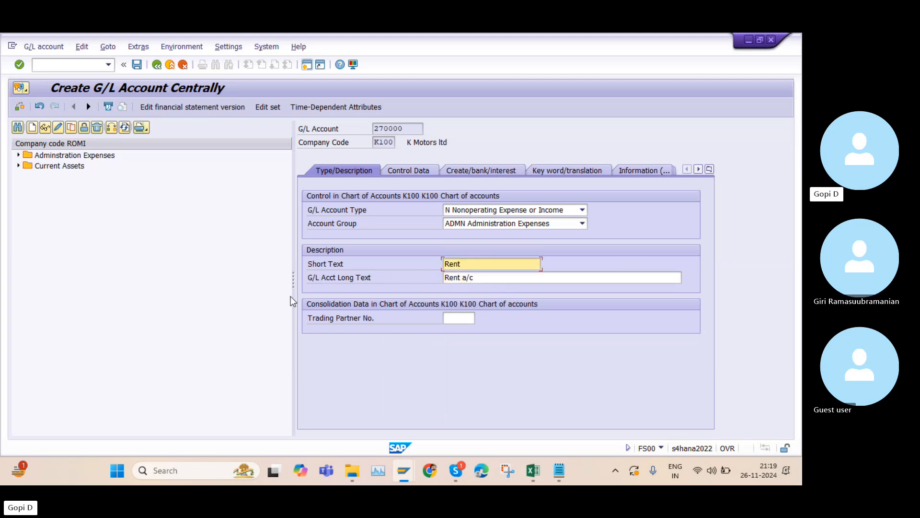
{"action": "left_click", "coordinate": [486, 277]}
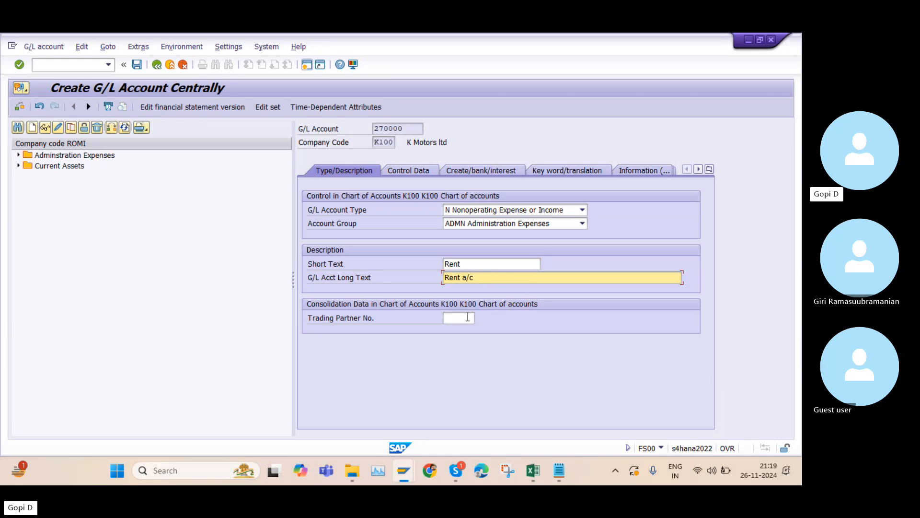
{"action": "left_click", "coordinate": [446, 318]}
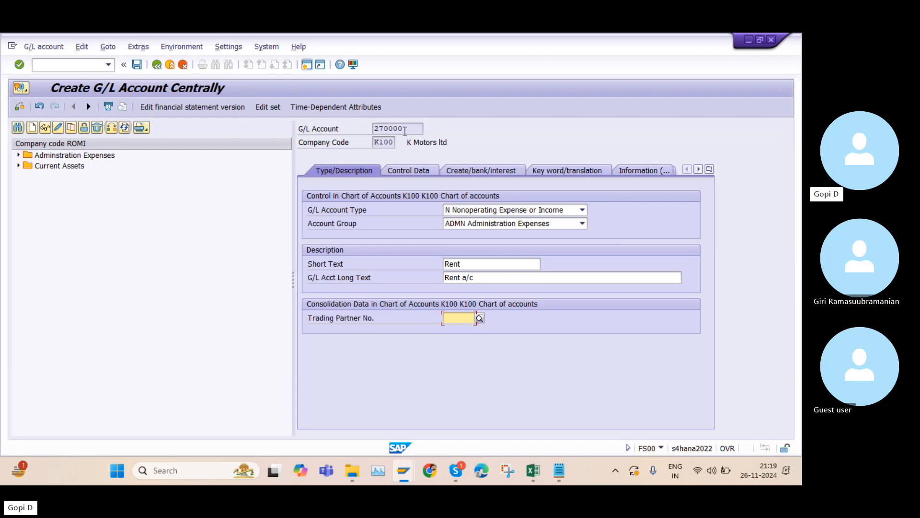
{"action": "left_click_drag", "start_coordinate": [405, 130], "coordinate": [377, 128]}
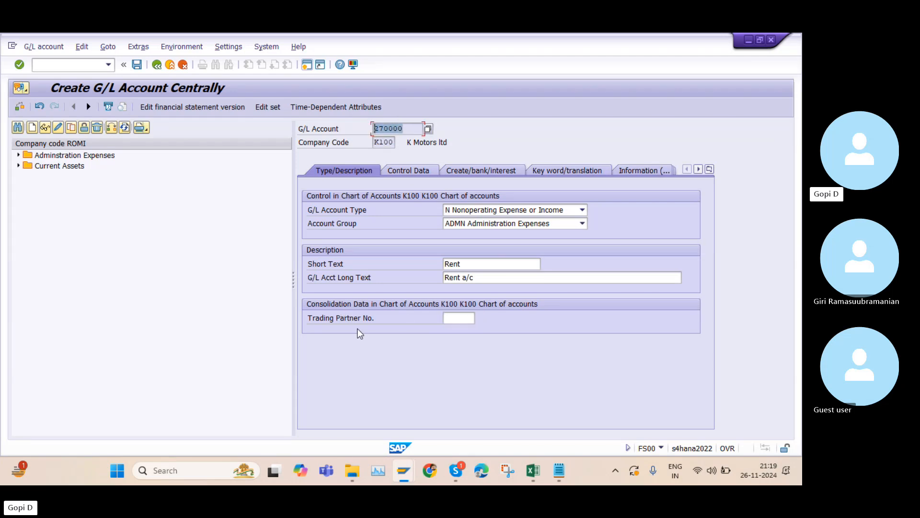
{"action": "left_click", "coordinate": [456, 317]}
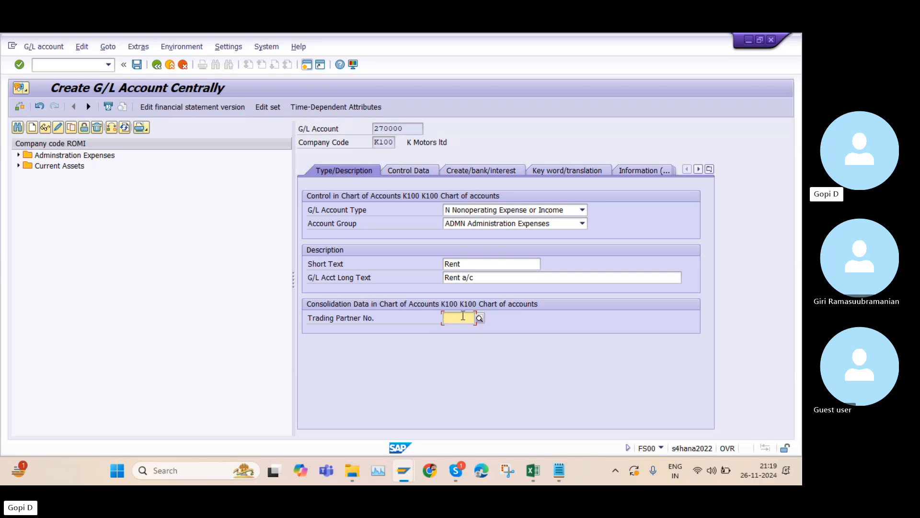
{"action": "left_click", "coordinate": [480, 318]}
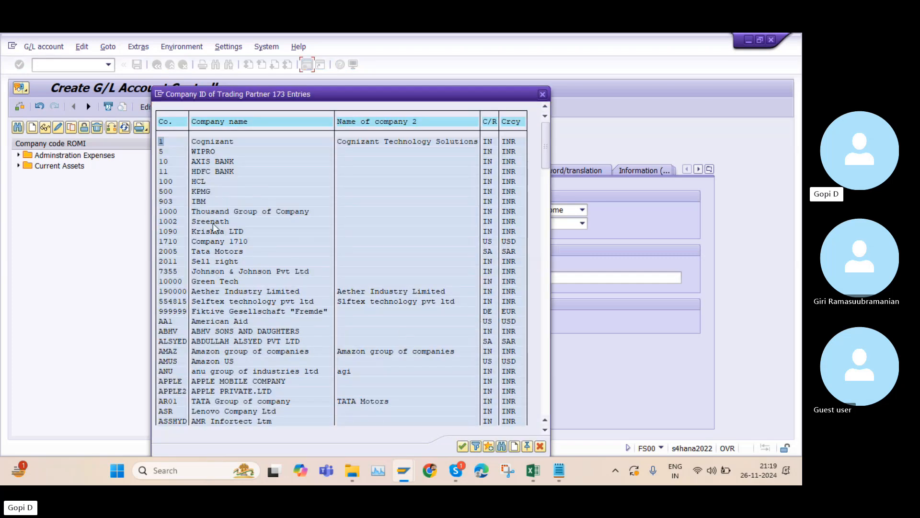
{"action": "left_click", "coordinate": [542, 94]}
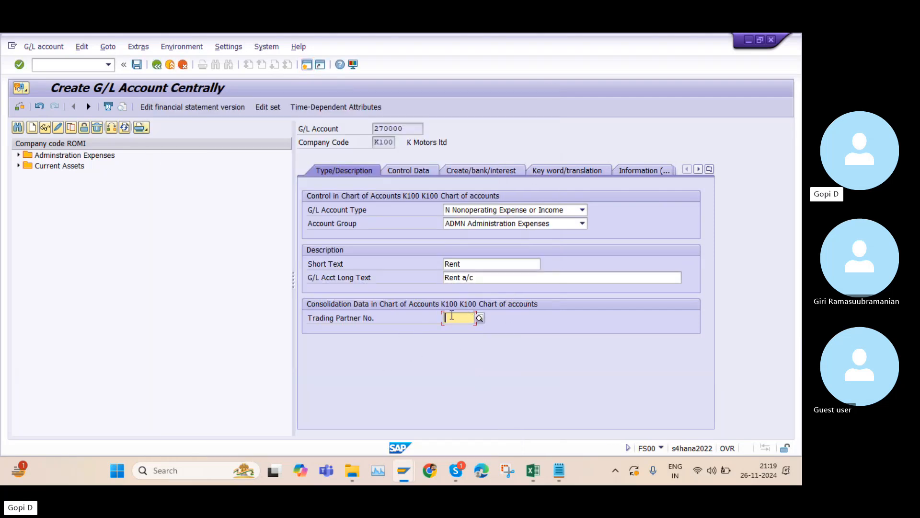
{"action": "left_click", "coordinate": [404, 128]}
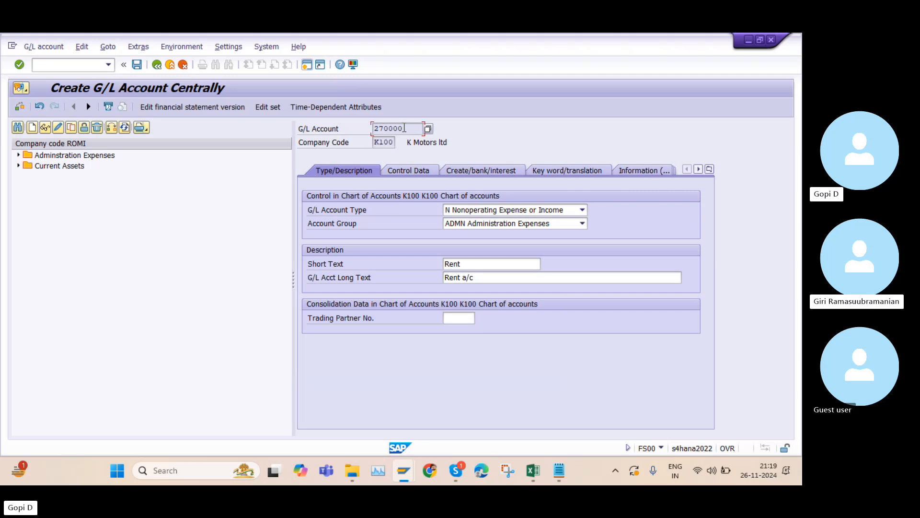
{"action": "left_click_drag", "start_coordinate": [405, 128], "coordinate": [363, 127]}
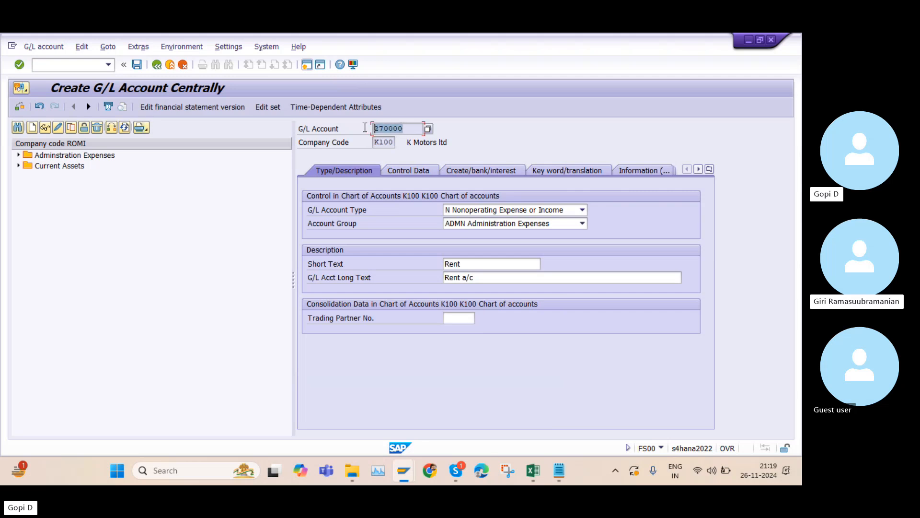
{"action": "left_click", "coordinate": [458, 318]}
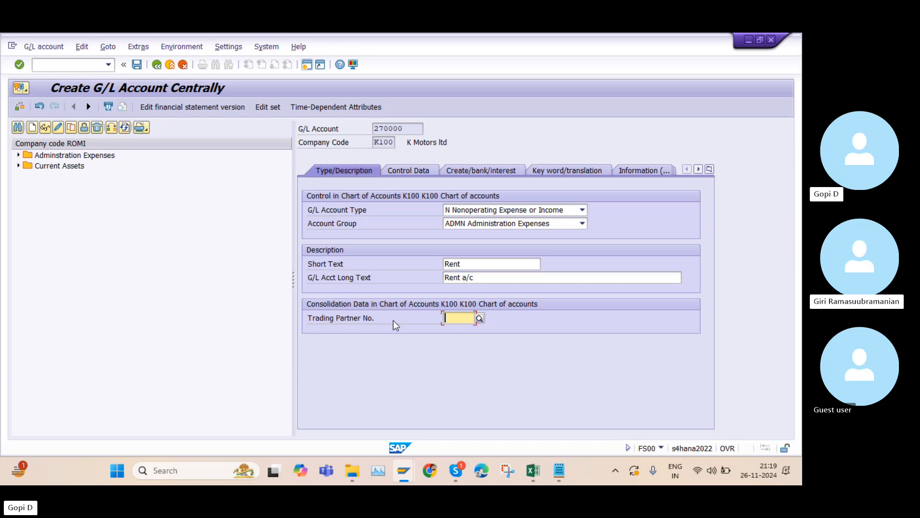
Open the Control Data tab and examine the local-currency balances option and the exchange rate difference key value help
{"action": "left_click", "coordinate": [409, 171]}
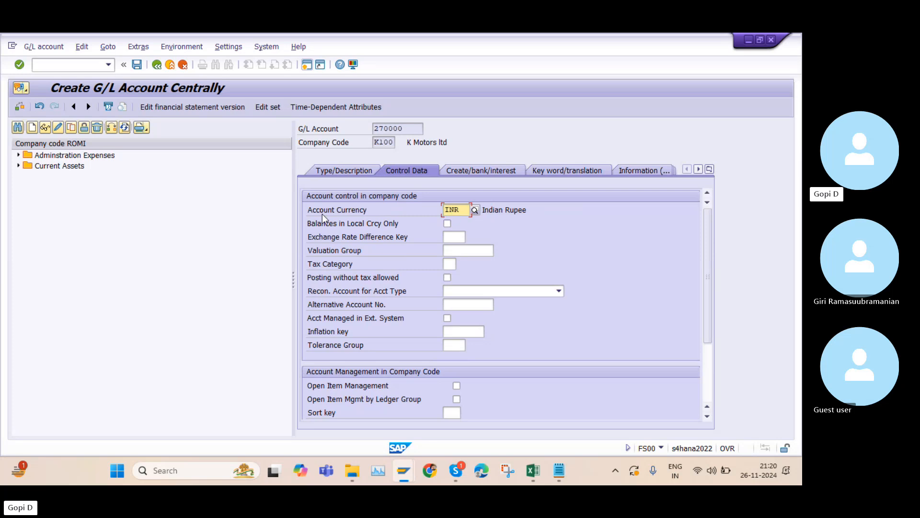
{"action": "left_click", "coordinate": [448, 224]}
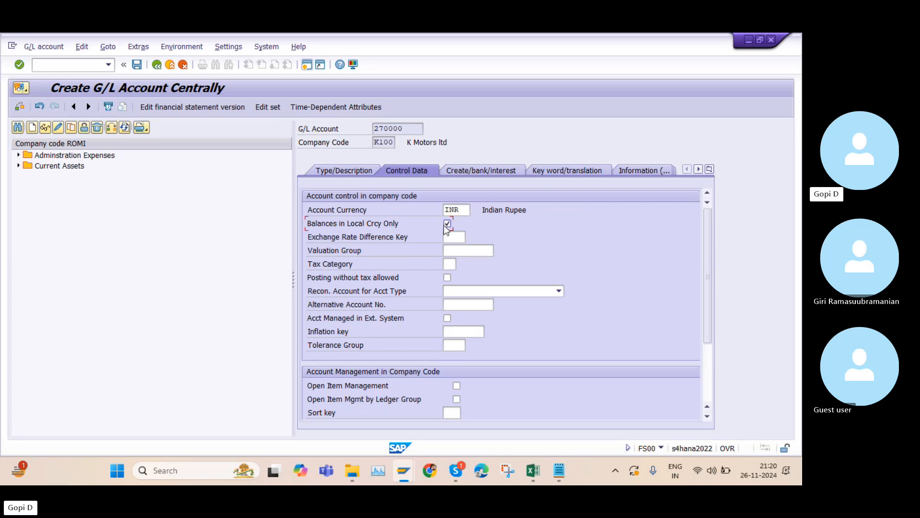
{"action": "left_click", "coordinate": [447, 224]}
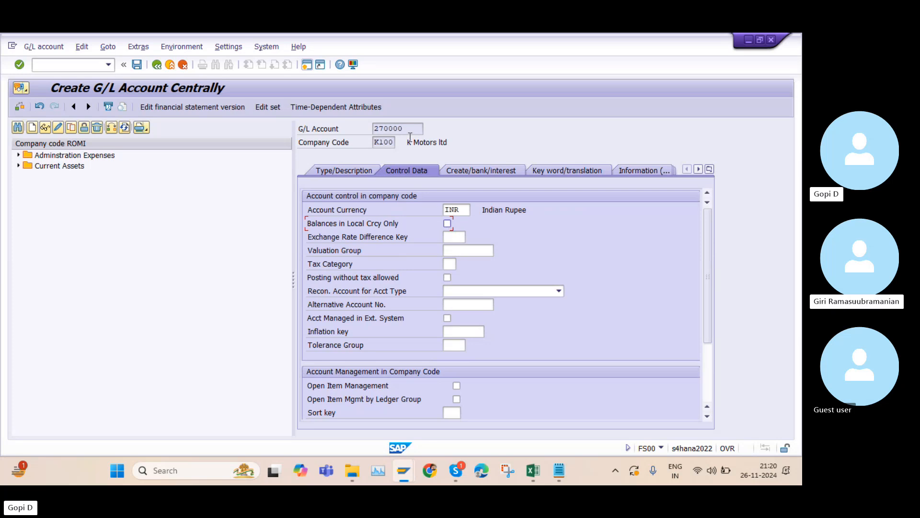
{"action": "left_click_drag", "start_coordinate": [400, 129], "coordinate": [374, 128]}
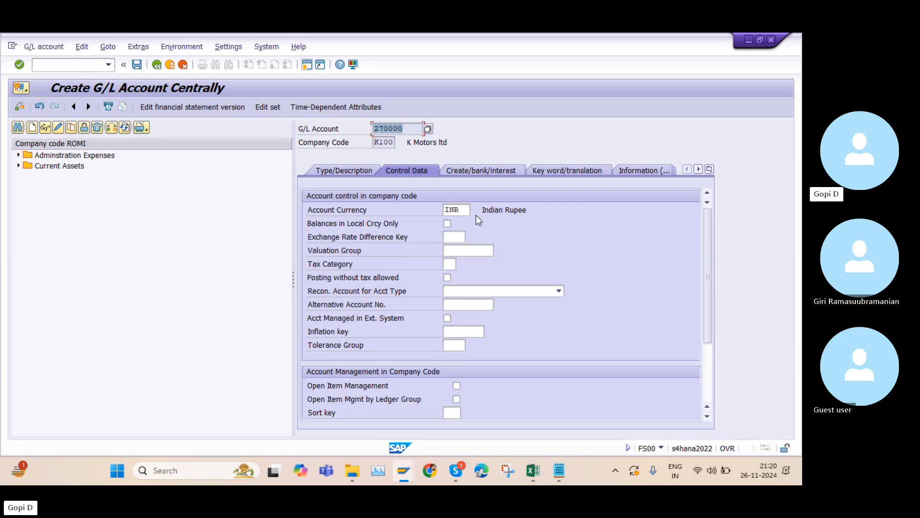
{"action": "left_click_drag", "start_coordinate": [466, 207], "coordinate": [430, 201]}
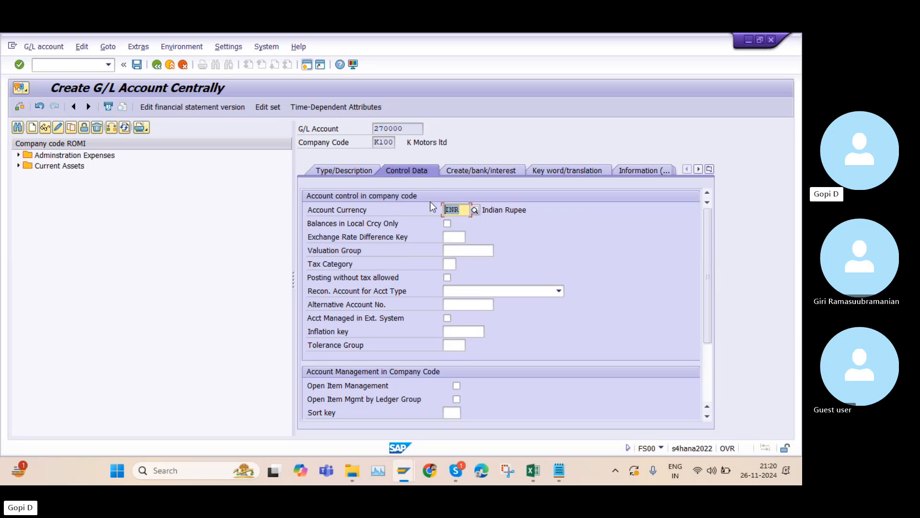
{"action": "left_click", "coordinate": [447, 224]}
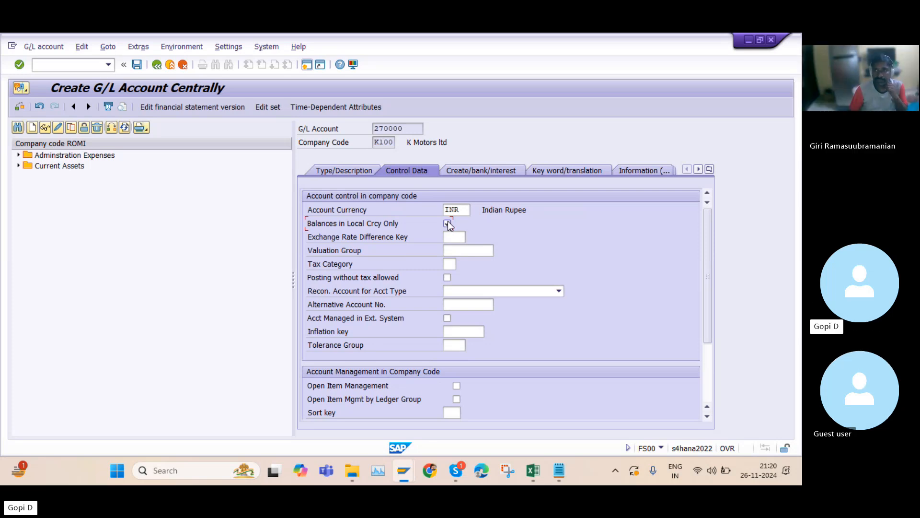
{"action": "left_click", "coordinate": [458, 238]}
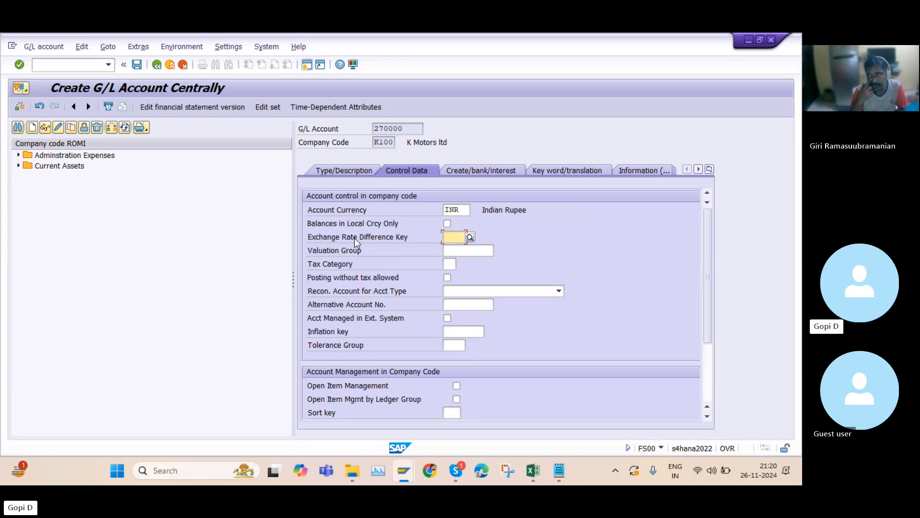
{"action": "left_click", "coordinate": [470, 236]}
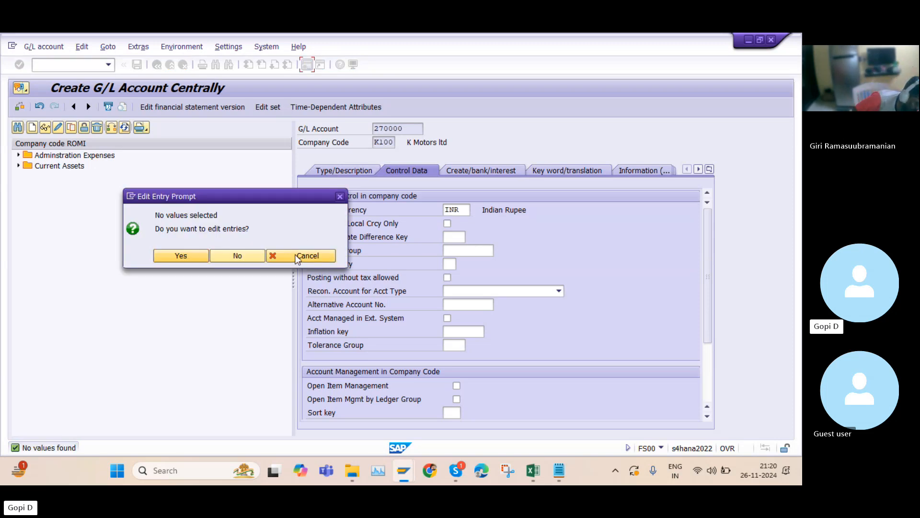
{"action": "left_click", "coordinate": [340, 196]}
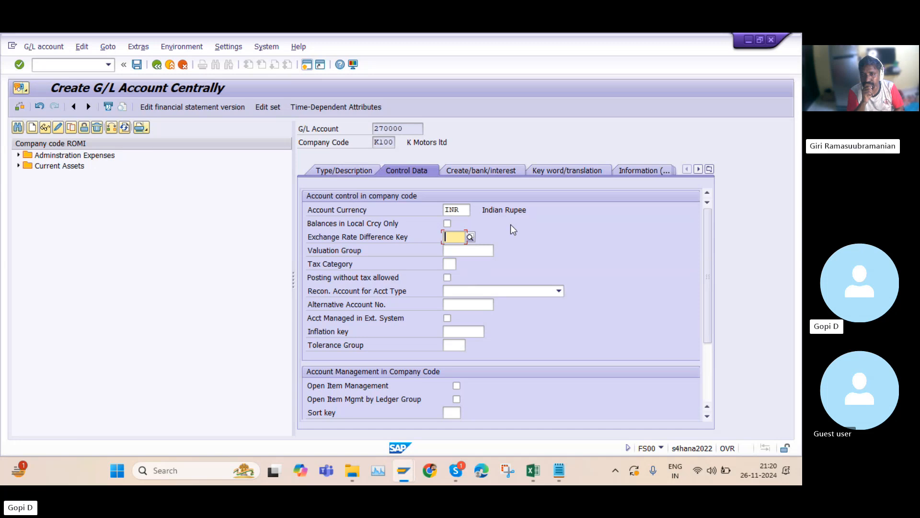
Review the tax category value list and the posting-without-tax-allowed option on the Control Data tab
{"action": "left_click", "coordinate": [454, 248]}
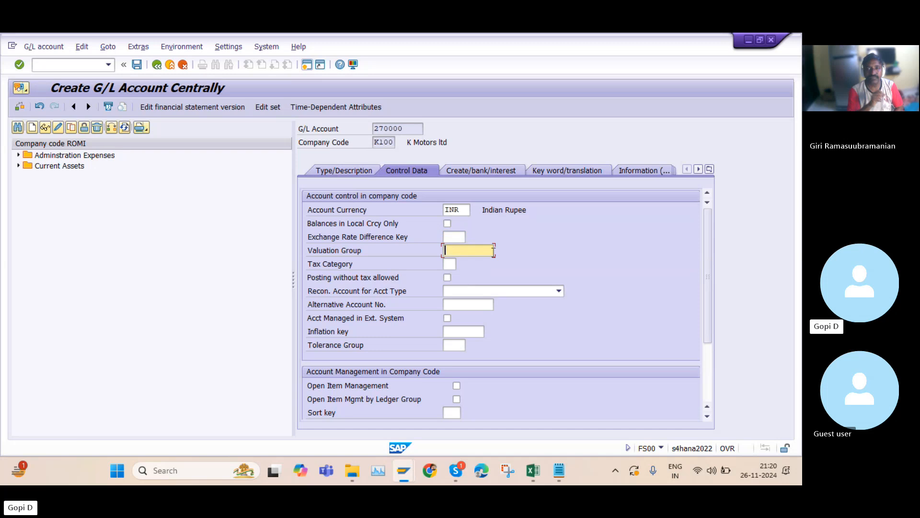
{"action": "left_click", "coordinate": [450, 264]}
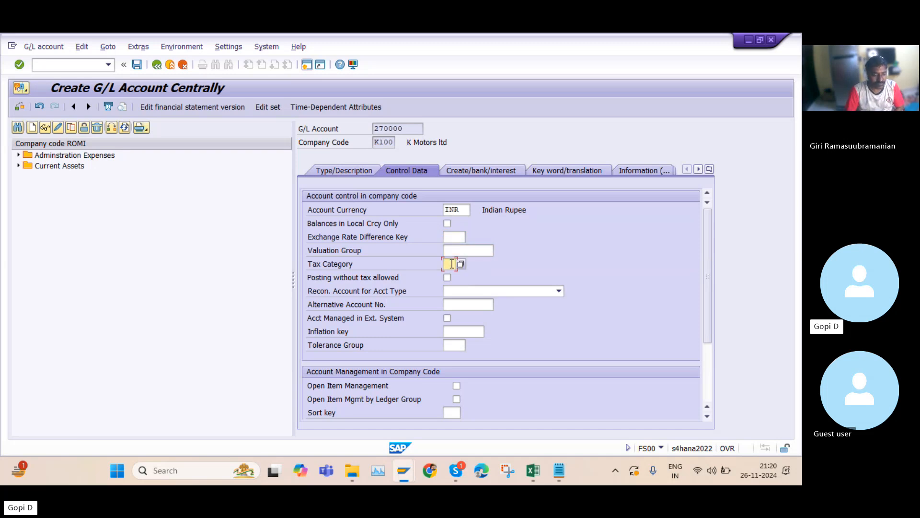
{"action": "left_click", "coordinate": [461, 264]}
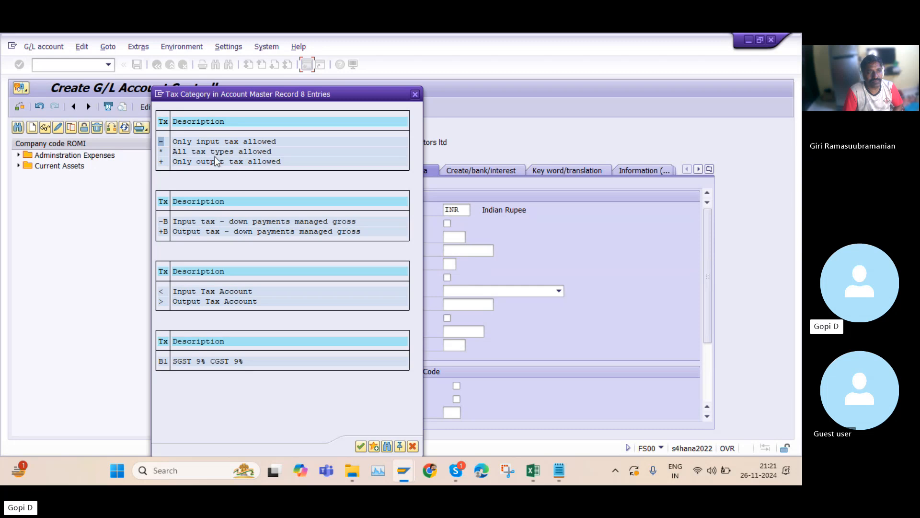
{"action": "left_click", "coordinate": [415, 94]}
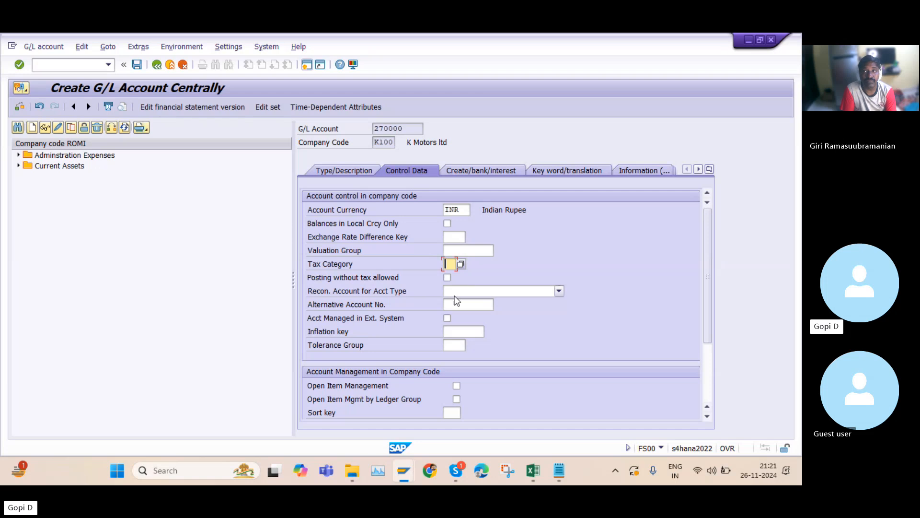
{"action": "left_click", "coordinate": [448, 277]}
{"action": "left_click", "coordinate": [448, 278]}
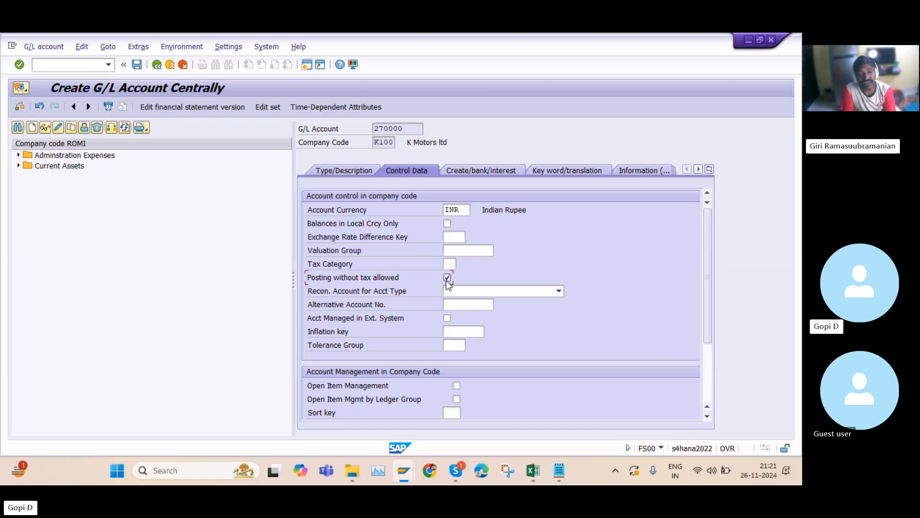
{"action": "left_click", "coordinate": [448, 278]}
{"action": "left_click", "coordinate": [453, 265]}
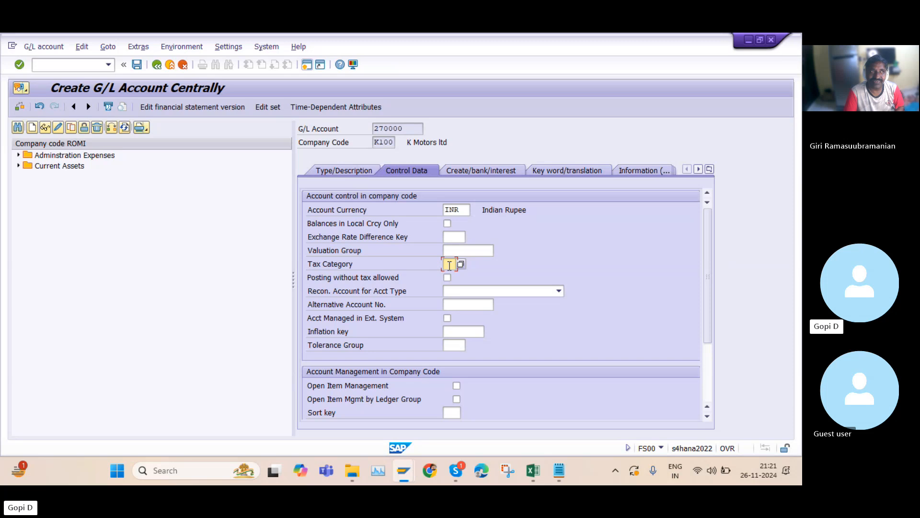
{"action": "left_click", "coordinate": [415, 129]}
{"action": "left_click_drag", "start_coordinate": [415, 130], "coordinate": [374, 129]}
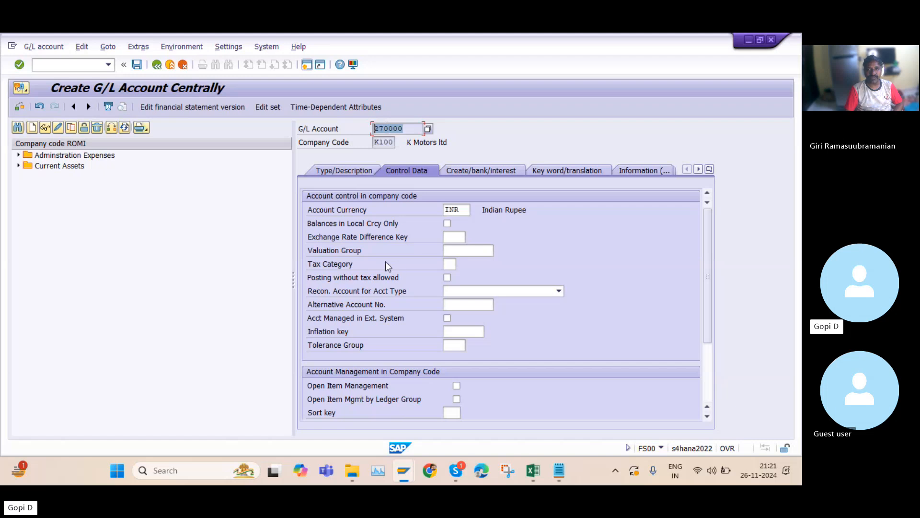
{"action": "left_click", "coordinate": [449, 263]}
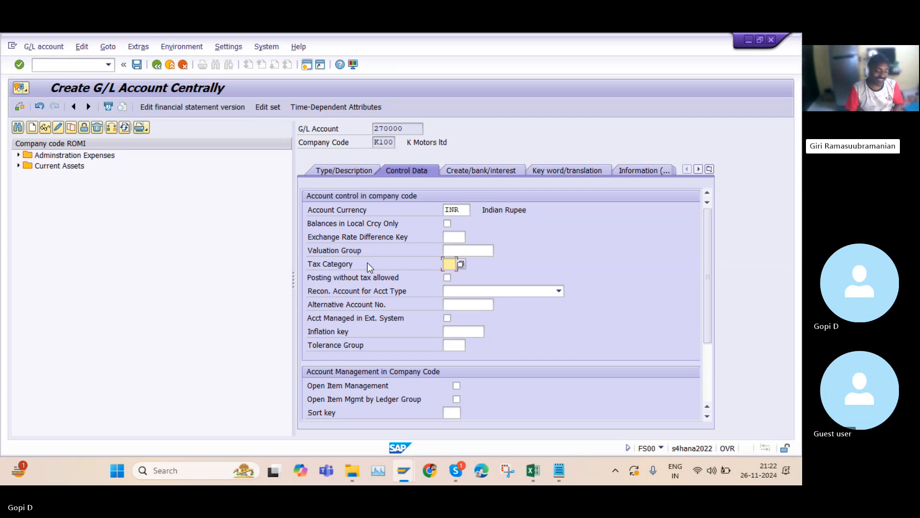
Tick and then untick the posting-without-tax-allowed option
{"action": "left_click", "coordinate": [448, 277]}
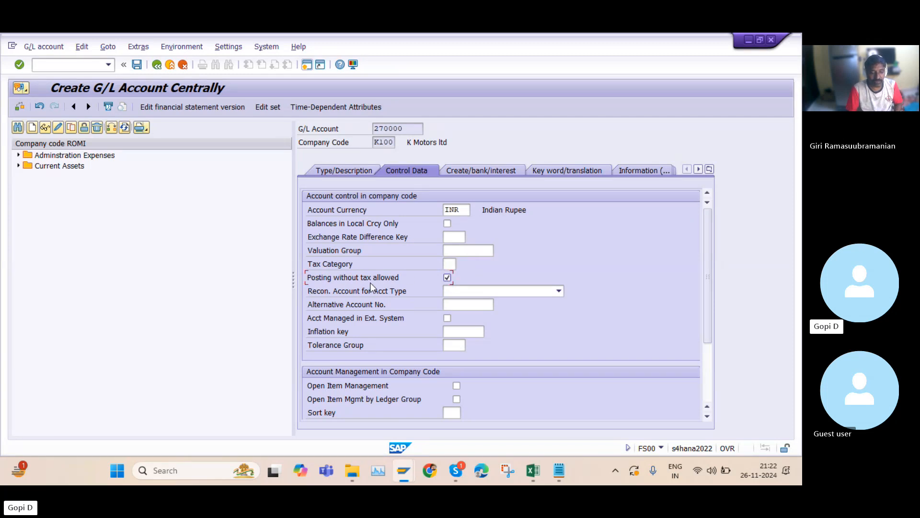
{"action": "left_click", "coordinate": [446, 279]}
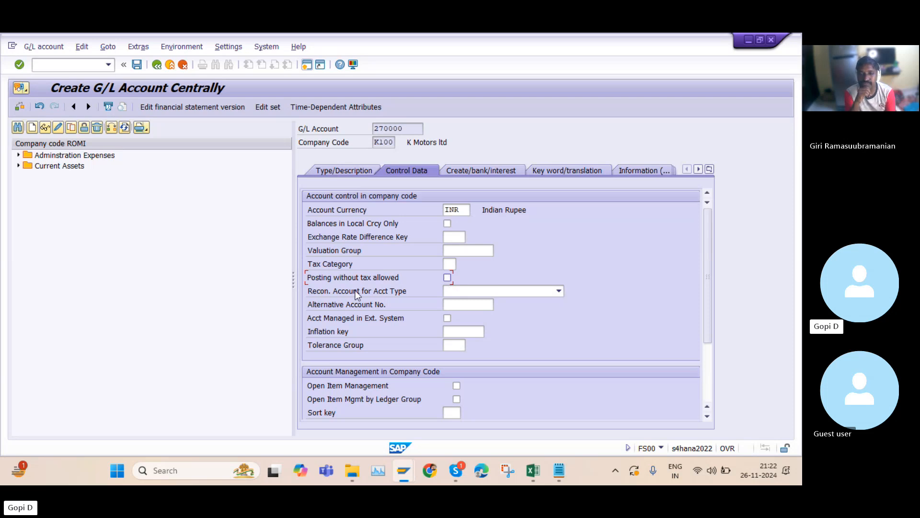
Try setting the reconciliation account type to K Vendors, then clear it again
{"action": "left_click", "coordinate": [559, 291]}
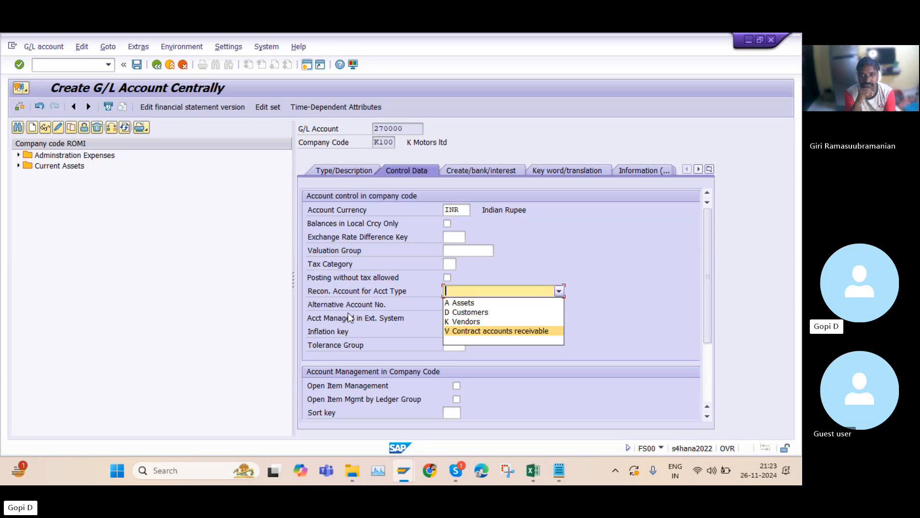
{"action": "left_click", "coordinate": [476, 321]}
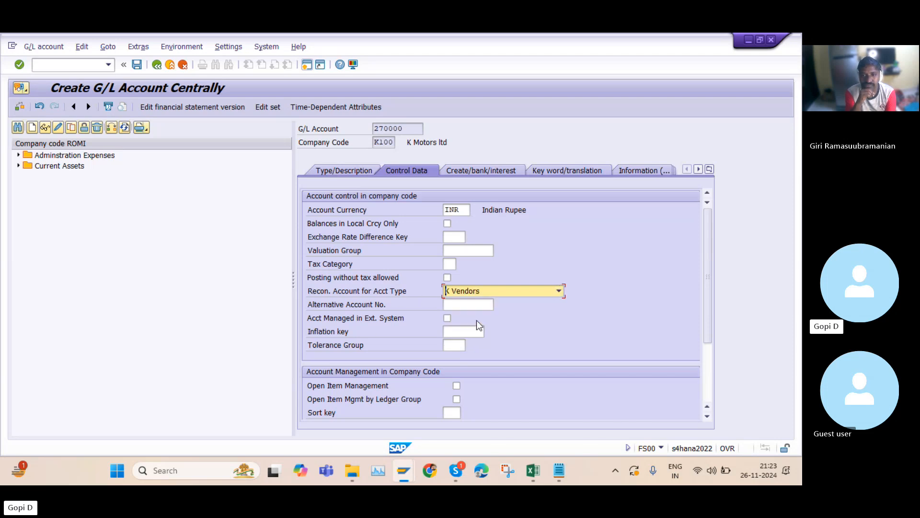
{"action": "left_click", "coordinate": [481, 289]}
{"action": "left_click", "coordinate": [470, 311]}
{"action": "left_click", "coordinate": [484, 291]}
{"action": "left_click", "coordinate": [476, 339]}
{"action": "left_click", "coordinate": [467, 303]}
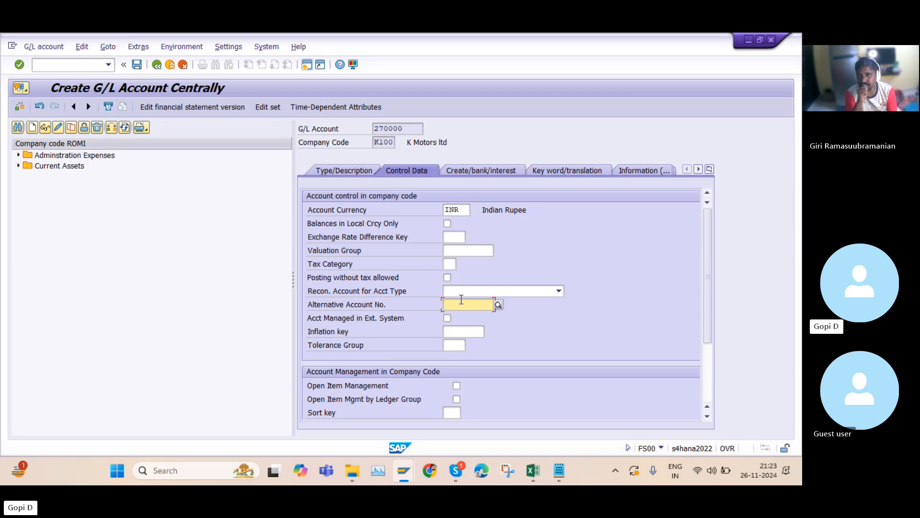
Examine the alternative account number value help and the inflation key, tolerance group and open item management fields
{"action": "double_click", "coordinate": [377, 128]}
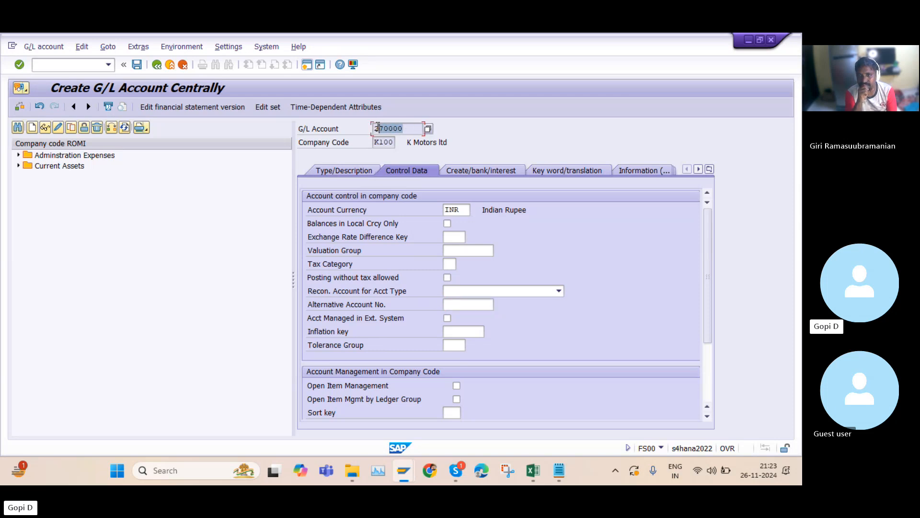
{"action": "left_click", "coordinate": [455, 303]}
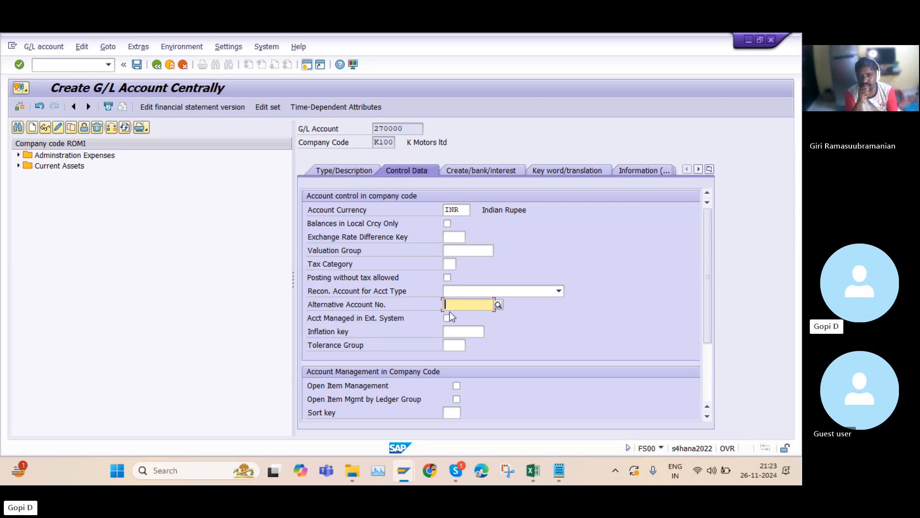
{"action": "left_click", "coordinate": [498, 304]}
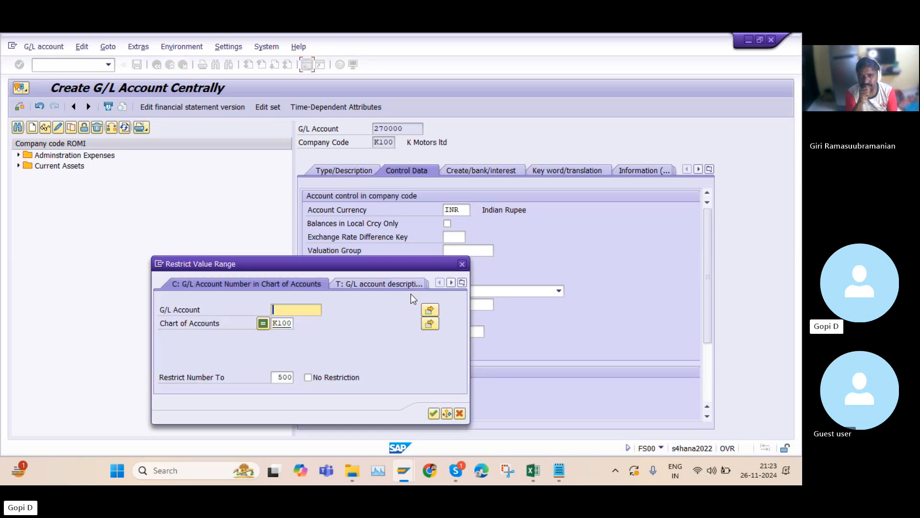
{"action": "left_click", "coordinate": [463, 264]}
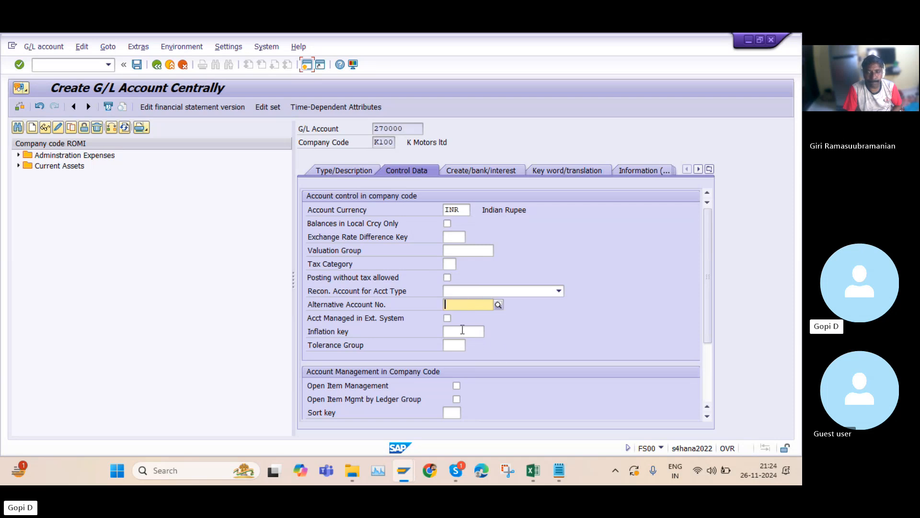
{"action": "left_click", "coordinate": [459, 328]}
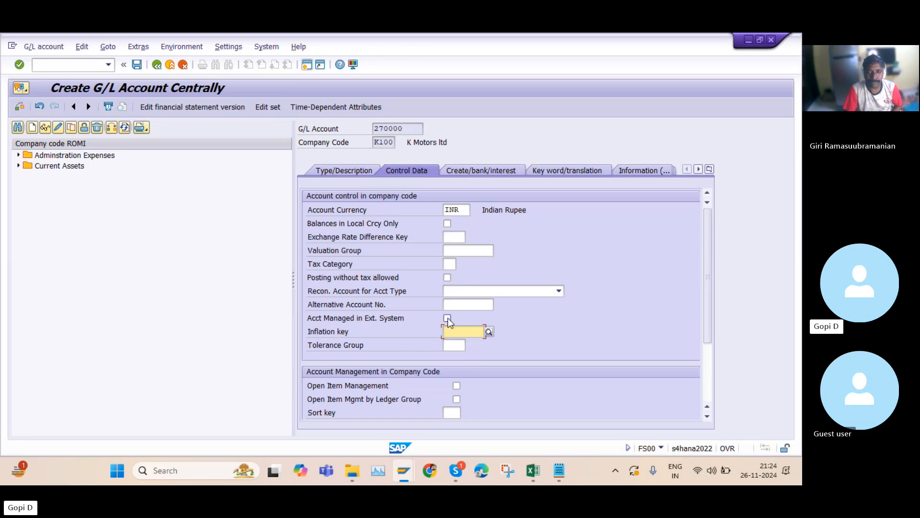
{"action": "left_click", "coordinate": [457, 343]}
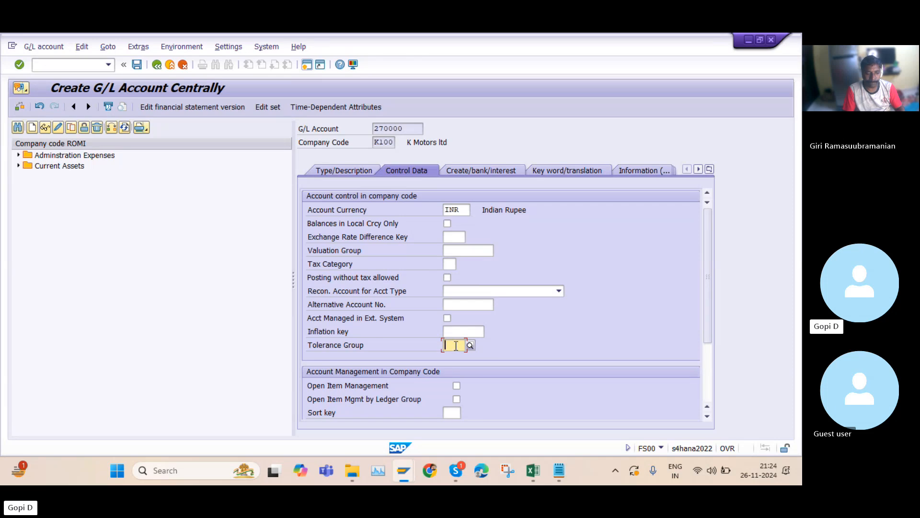
{"action": "left_click", "coordinate": [411, 127]}
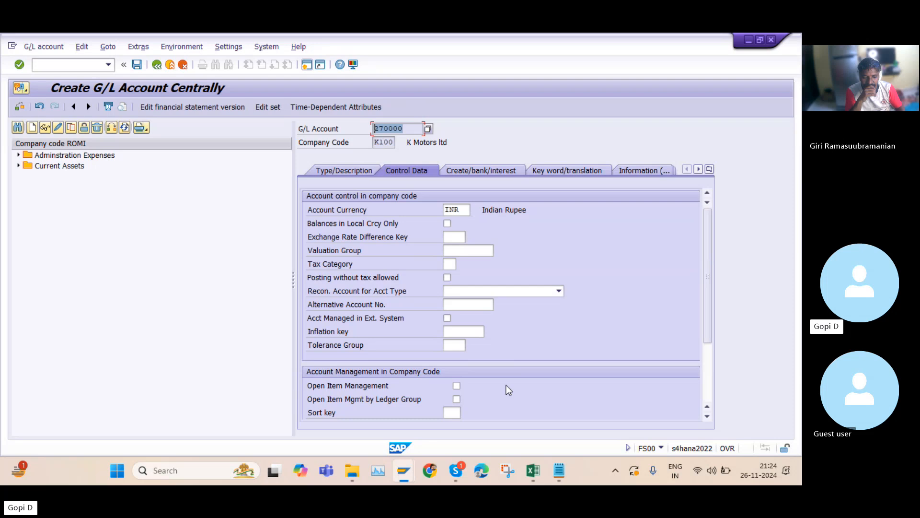
{"action": "left_click", "coordinate": [457, 387]}
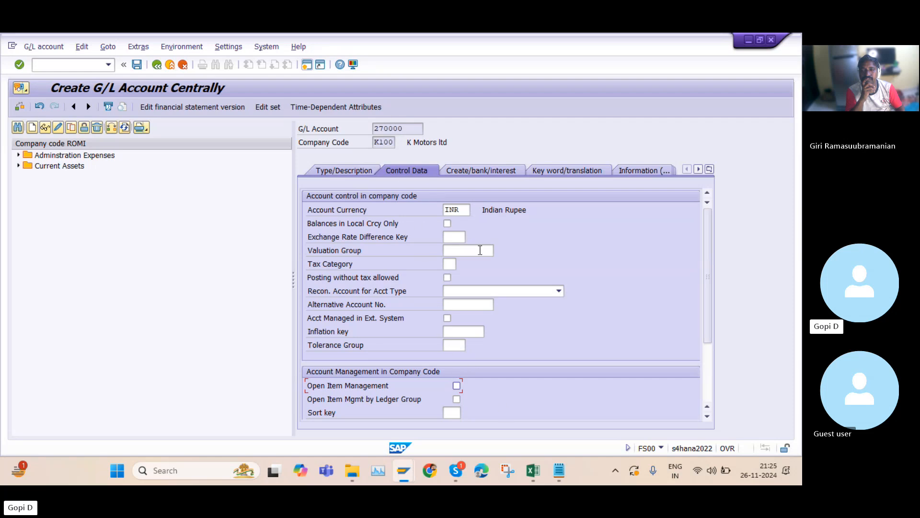
Examine the sort key value list under account management without choosing a key
{"action": "scroll", "coordinate": [640, 343], "scroll_direction": "down", "scroll_amount": 3}
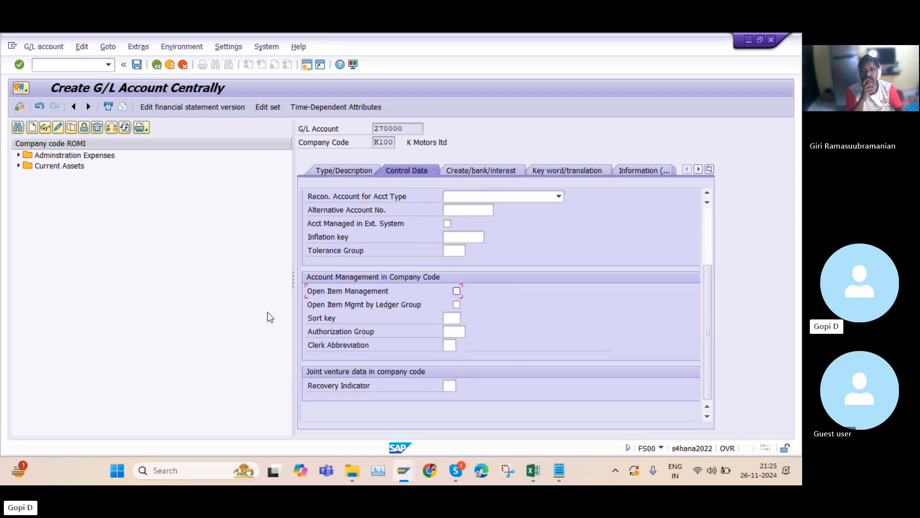
{"action": "left_click", "coordinate": [458, 318]}
{"action": "left_click", "coordinate": [466, 317]}
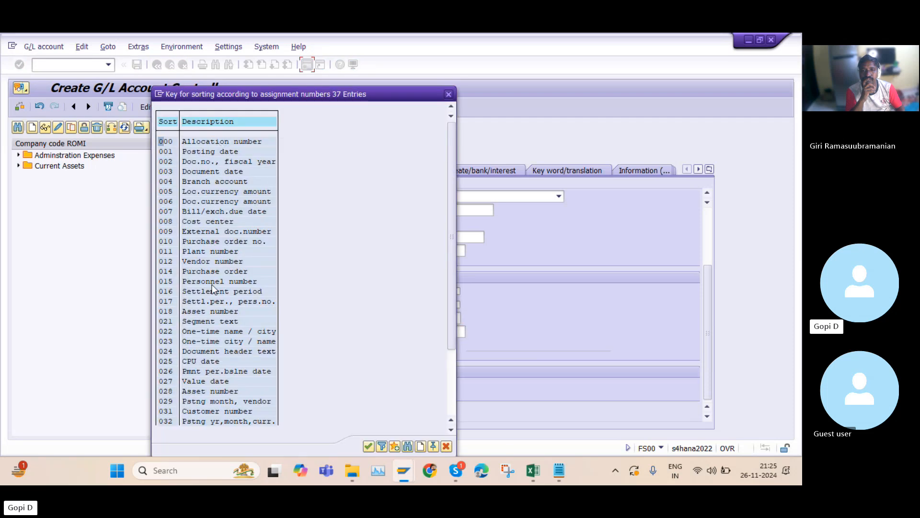
{"action": "left_click_drag", "start_coordinate": [387, 94], "coordinate": [673, 70]}
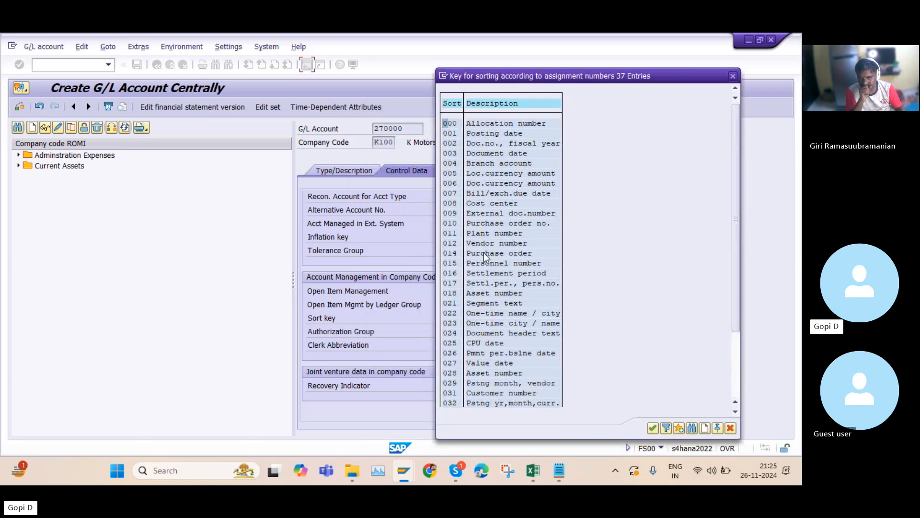
{"action": "left_click", "coordinate": [499, 126]}
{"action": "left_click", "coordinate": [493, 134]}
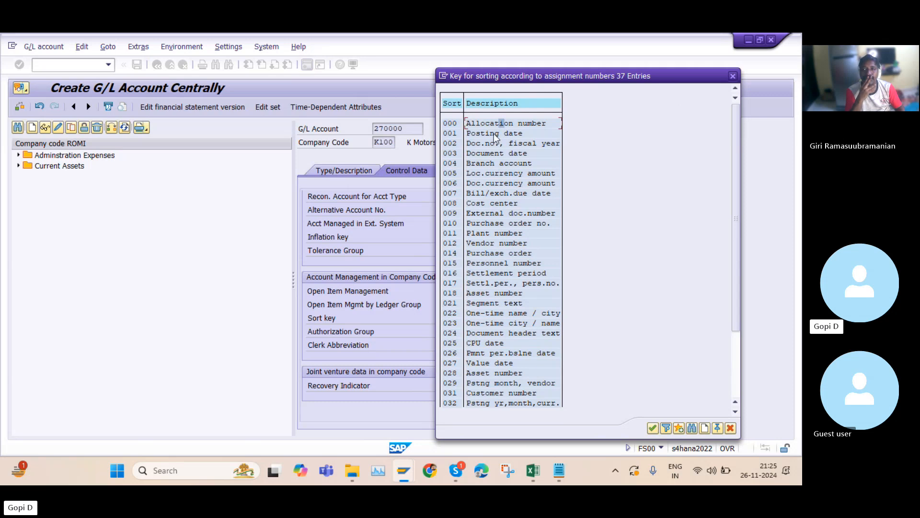
{"action": "left_click", "coordinate": [496, 156]}
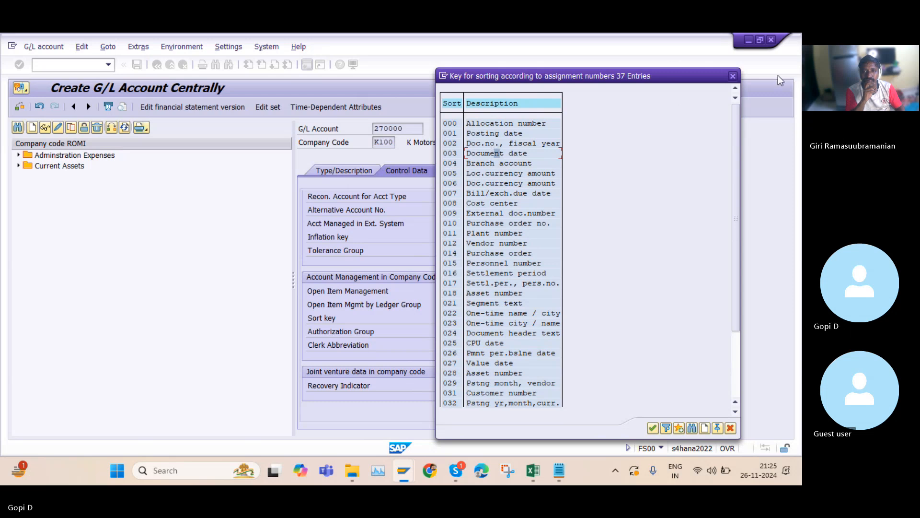
{"action": "key", "text": "Escape"}
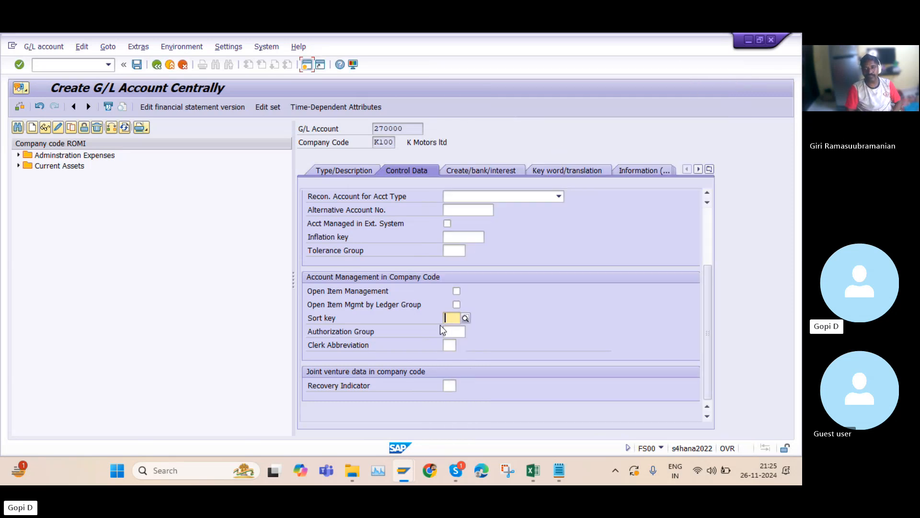
Review the authorization group, recovery indicator, account currency, tax category and local-currency balances fields on Control Data
{"action": "left_click", "coordinate": [457, 332]}
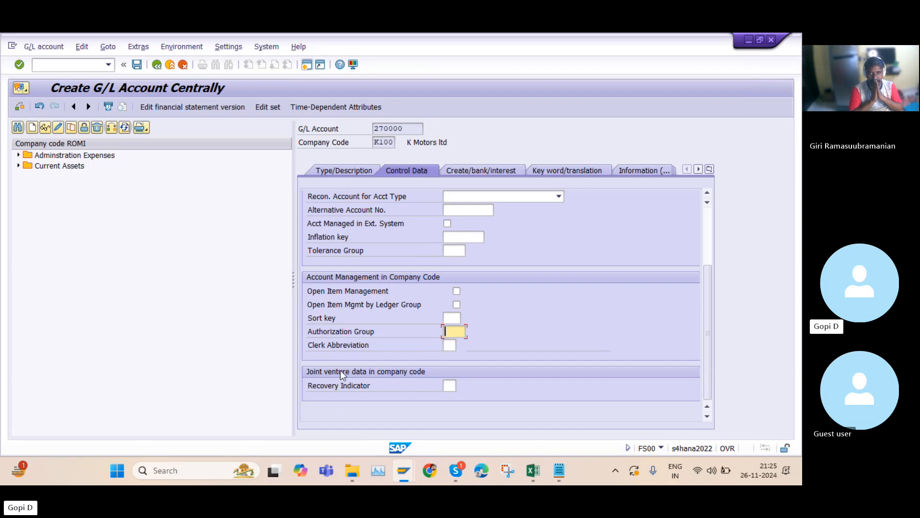
{"action": "left_click", "coordinate": [447, 387]}
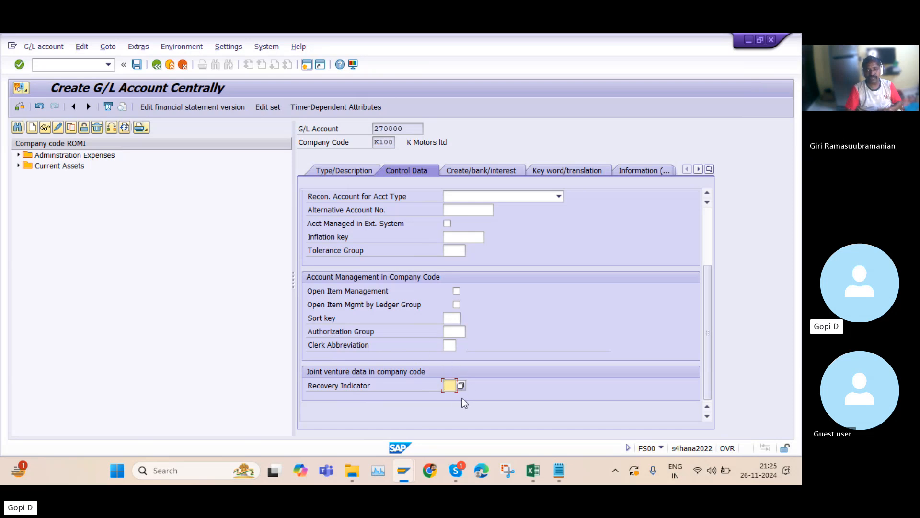
{"action": "scroll", "coordinate": [508, 323], "scroll_direction": "up", "scroll_amount": 3}
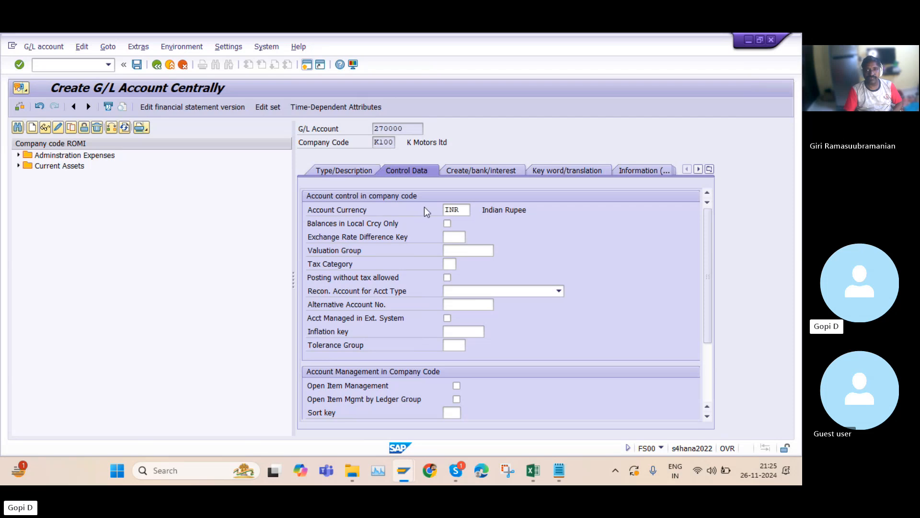
{"action": "left_click_drag", "start_coordinate": [466, 209], "coordinate": [444, 207]}
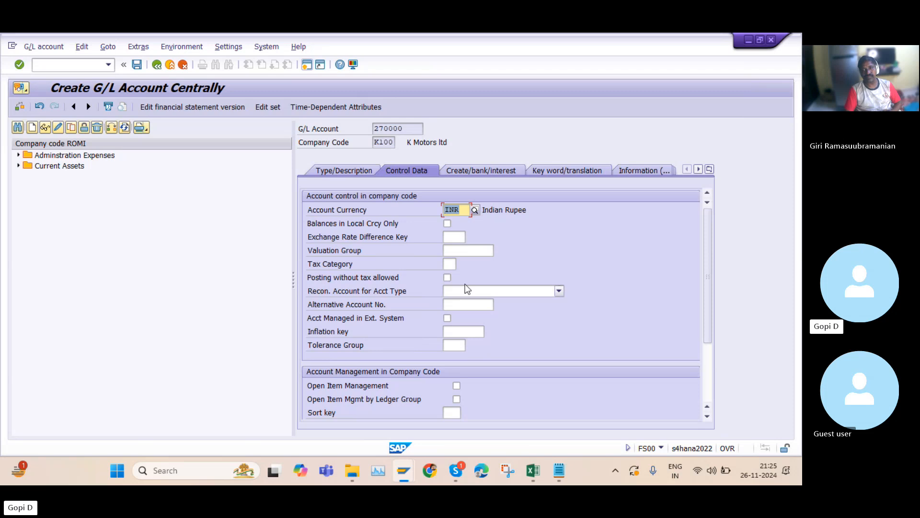
{"action": "left_click_drag", "start_coordinate": [408, 128], "coordinate": [373, 127]}
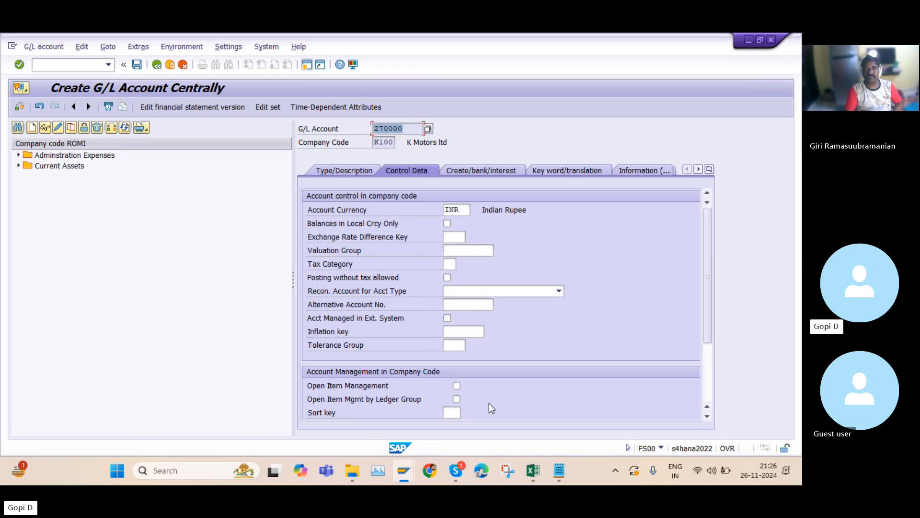
{"action": "left_click", "coordinate": [453, 262]}
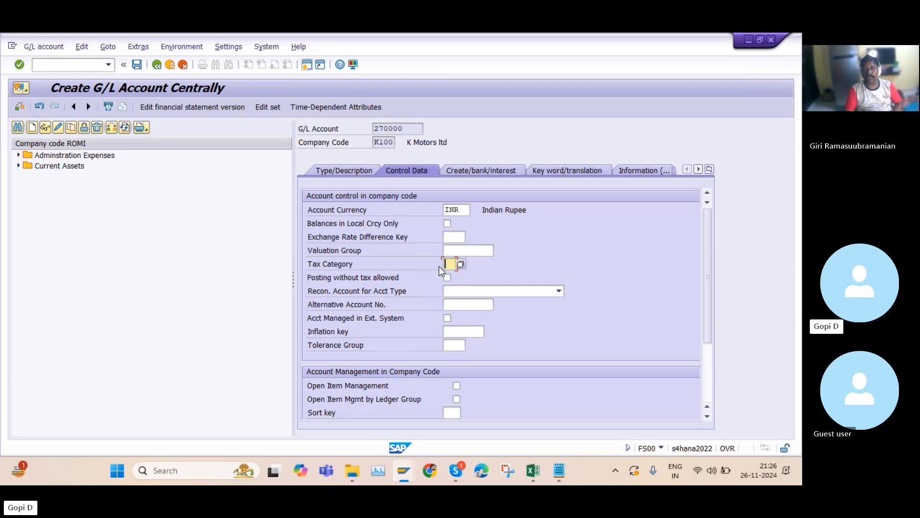
{"action": "left_click", "coordinate": [449, 223]}
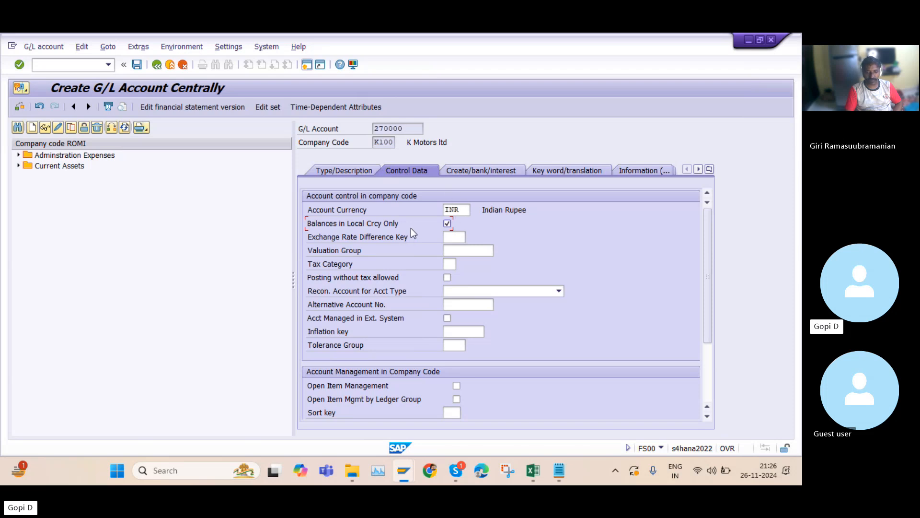
{"action": "left_click", "coordinate": [446, 224]}
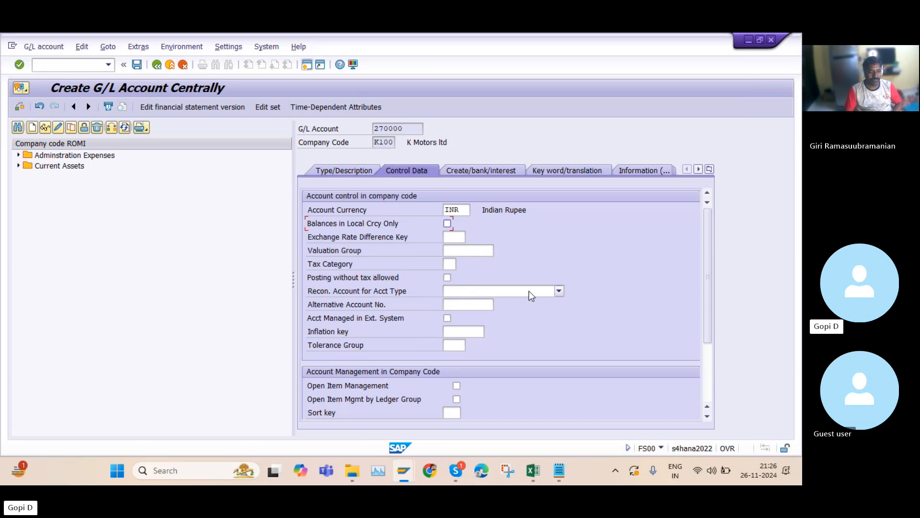
Review the reconciliation account type options and the account management section without selecting anything
{"action": "left_click", "coordinate": [559, 291]}
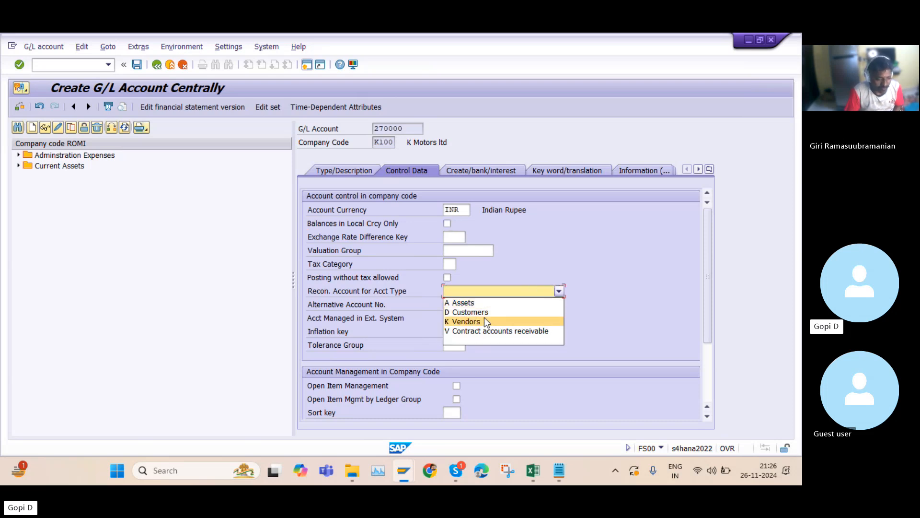
{"action": "left_click", "coordinate": [585, 231]}
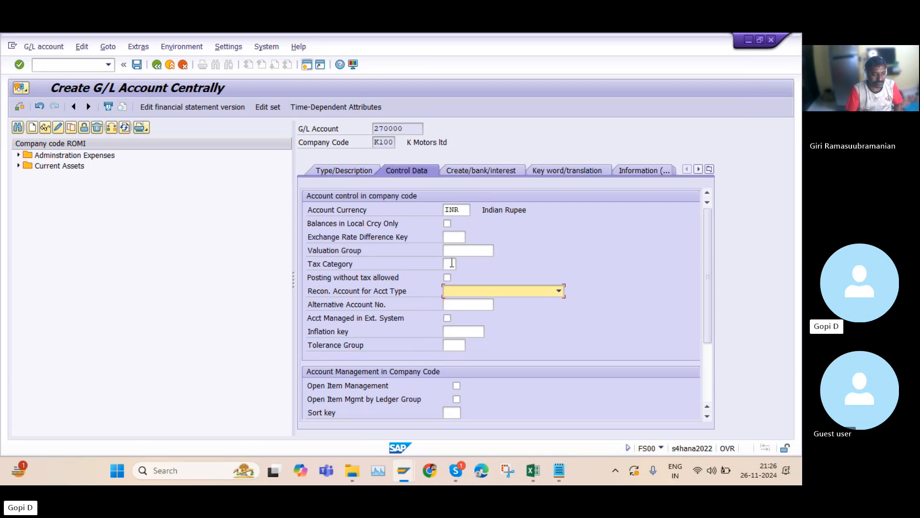
{"action": "scroll", "coordinate": [454, 279], "scroll_direction": "down", "scroll_amount": 3}
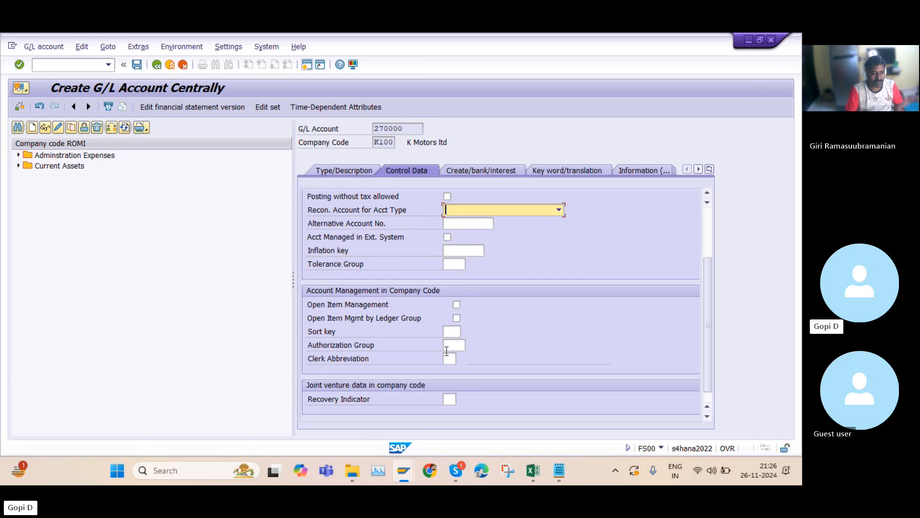
{"action": "scroll", "coordinate": [479, 299], "scroll_direction": "up", "scroll_amount": 3}
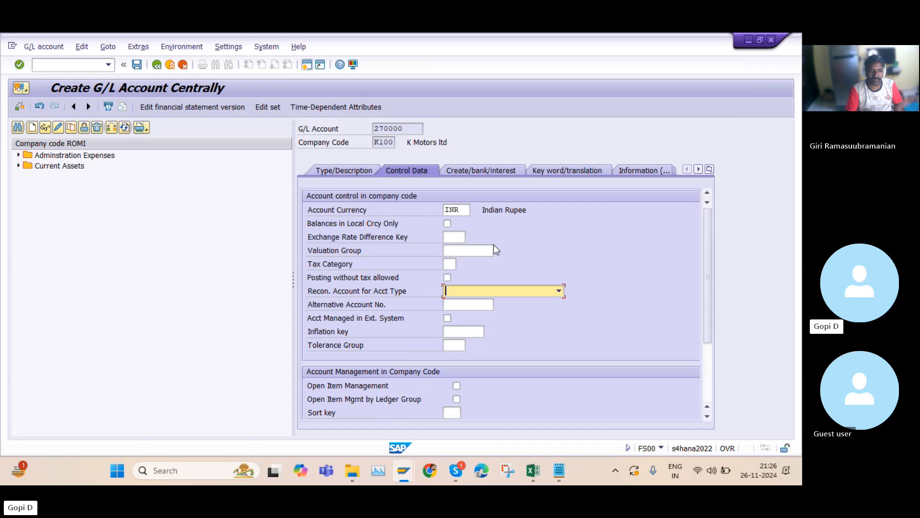
{"action": "scroll", "coordinate": [471, 355], "scroll_direction": "down", "scroll_amount": 3}
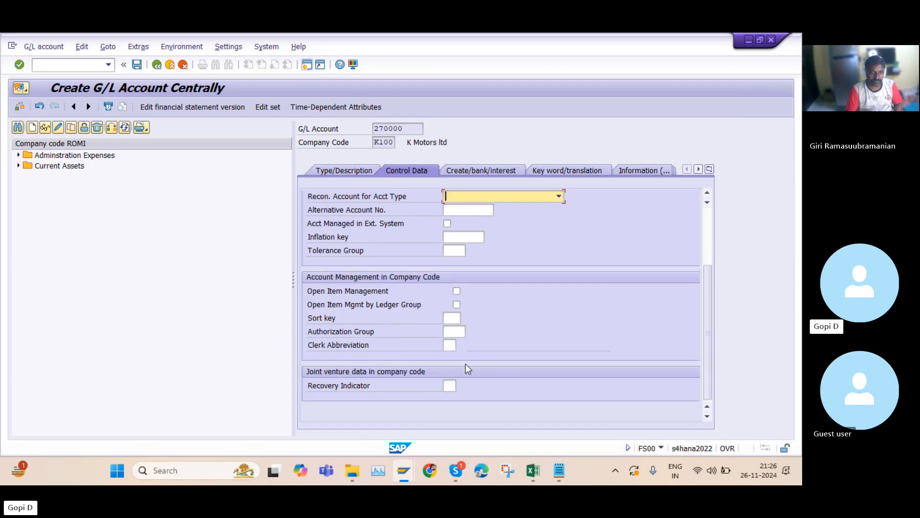
On the Create/bank/interest tab, set the field status group to G001 from its value list
{"action": "left_click", "coordinate": [468, 171]}
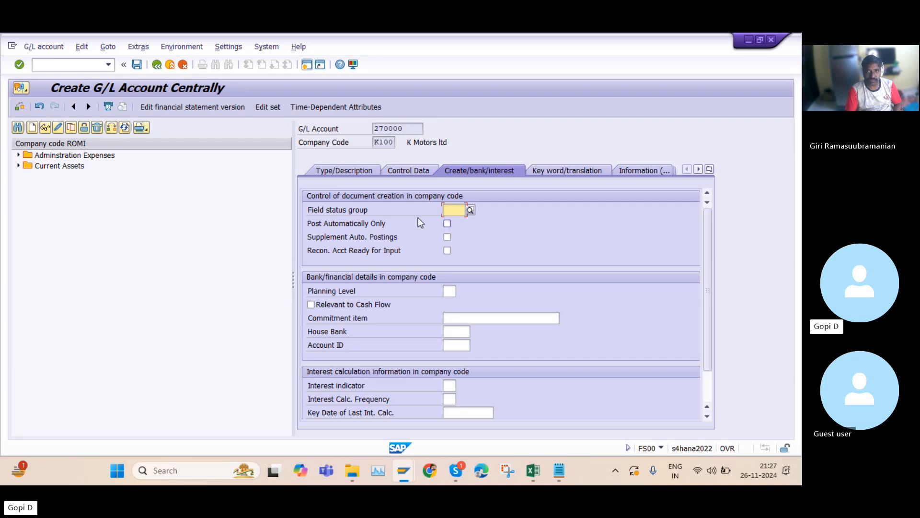
{"action": "left_click", "coordinate": [470, 210]}
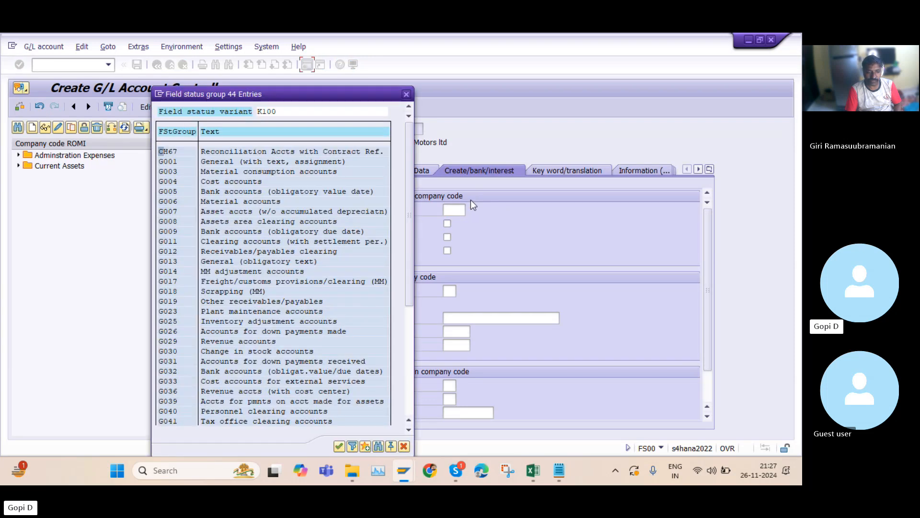
{"action": "double_click", "coordinate": [242, 162]}
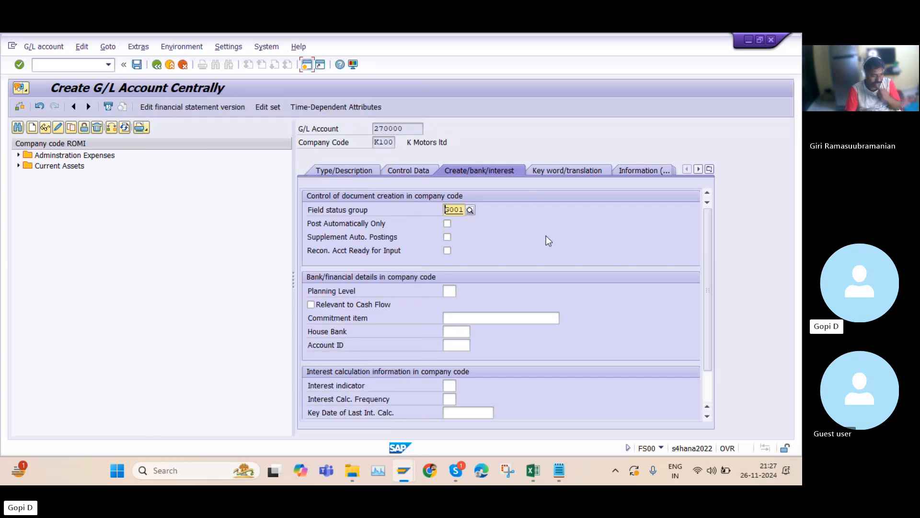
{"action": "left_click", "coordinate": [471, 210]}
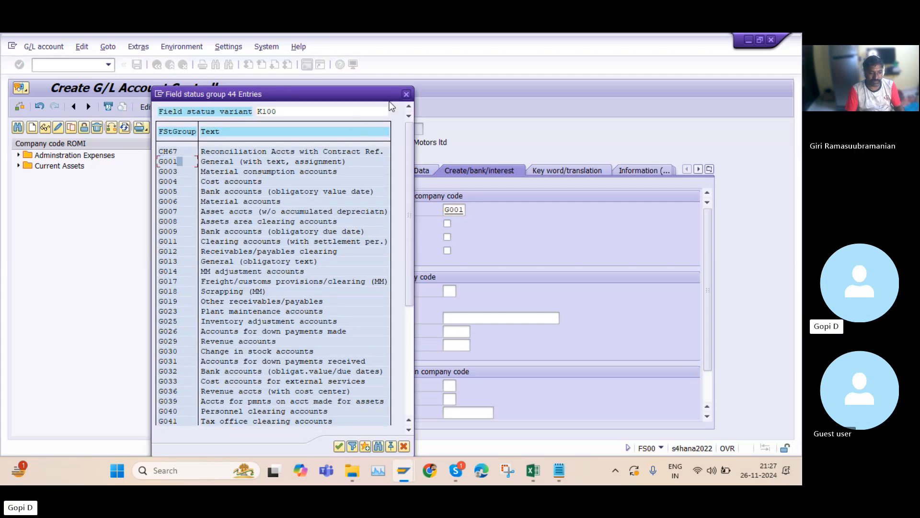
{"action": "left_click", "coordinate": [406, 95]}
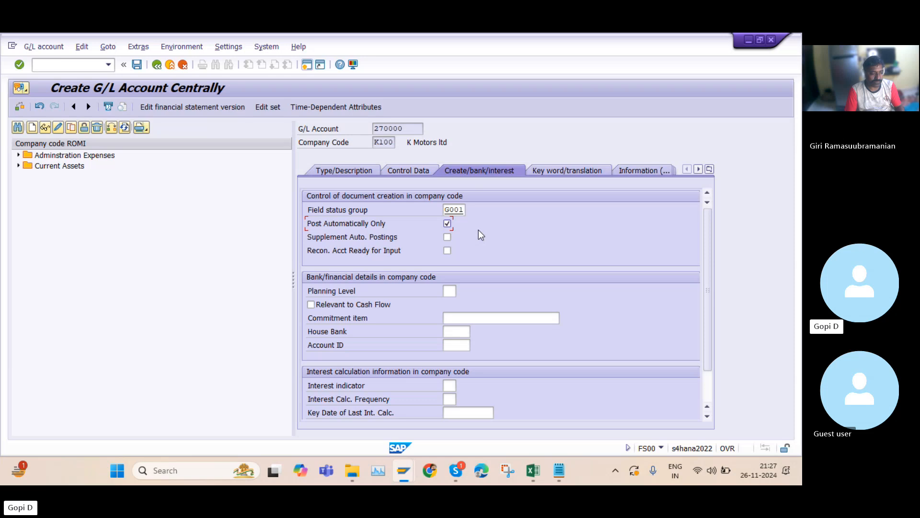
{"action": "left_click", "coordinate": [446, 222]}
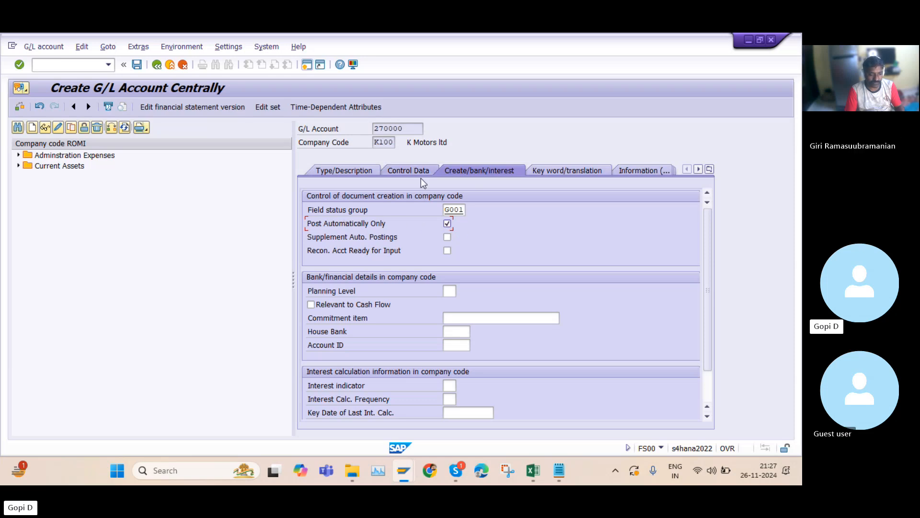
{"action": "left_click", "coordinate": [447, 223]}
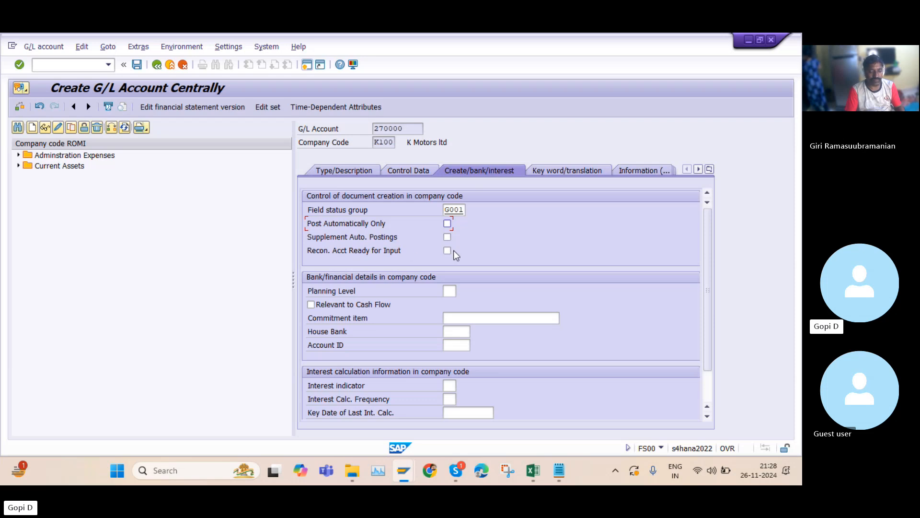
Review the bank, cash flow and interest calculation fields, opening the interest calculation frequency value list without choosing
{"action": "scroll", "coordinate": [441, 260], "scroll_direction": "down", "scroll_amount": 1}
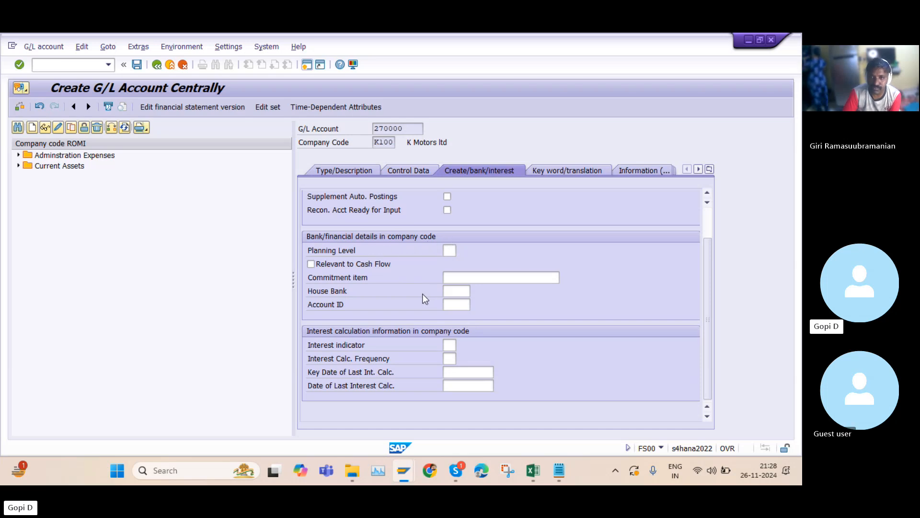
{"action": "left_click", "coordinate": [313, 265]}
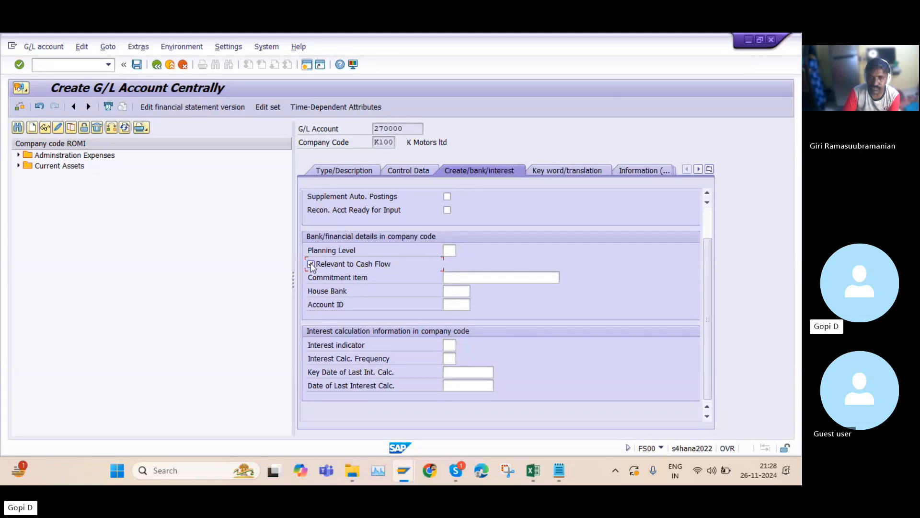
{"action": "left_click", "coordinate": [456, 292]}
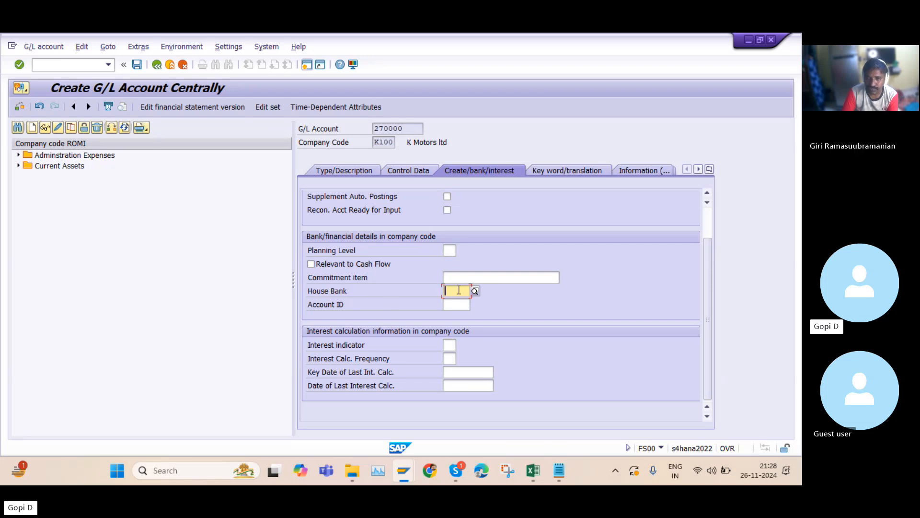
{"action": "left_click", "coordinate": [457, 305]}
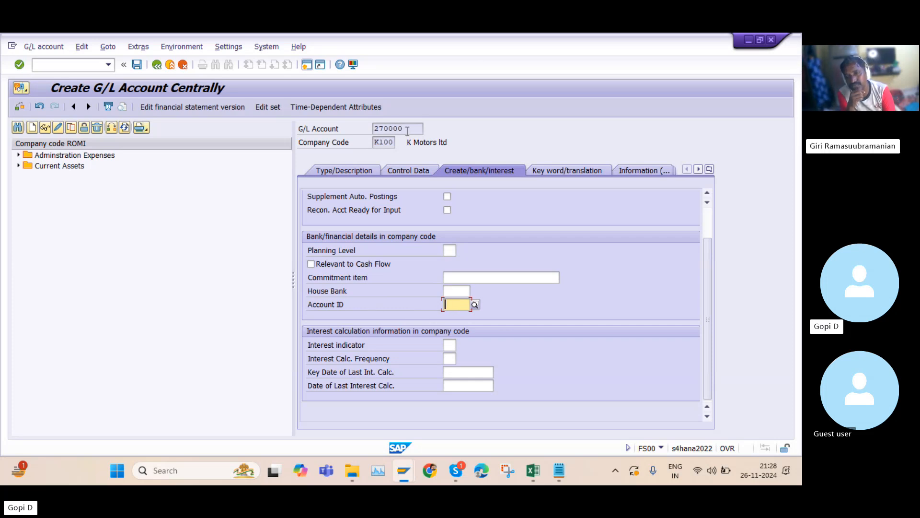
{"action": "double_click", "coordinate": [379, 128]}
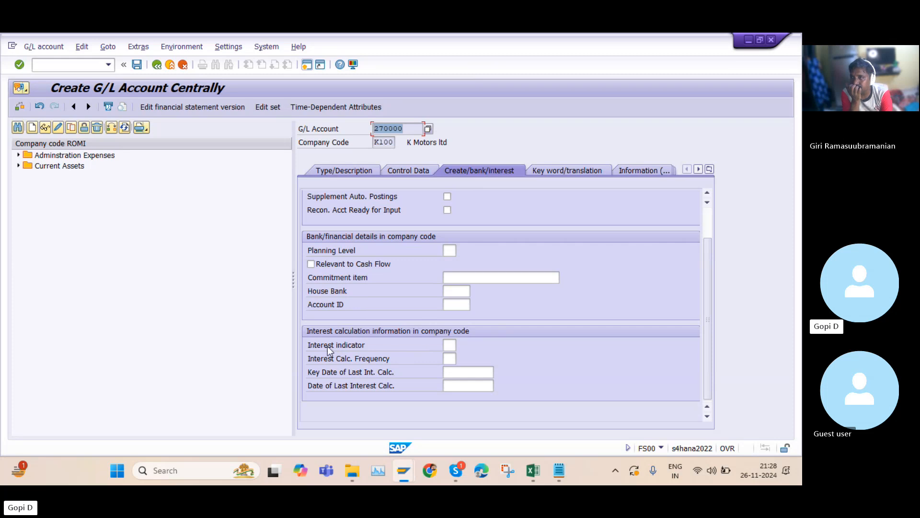
{"action": "left_click", "coordinate": [455, 345]}
{"action": "left_click", "coordinate": [449, 359]}
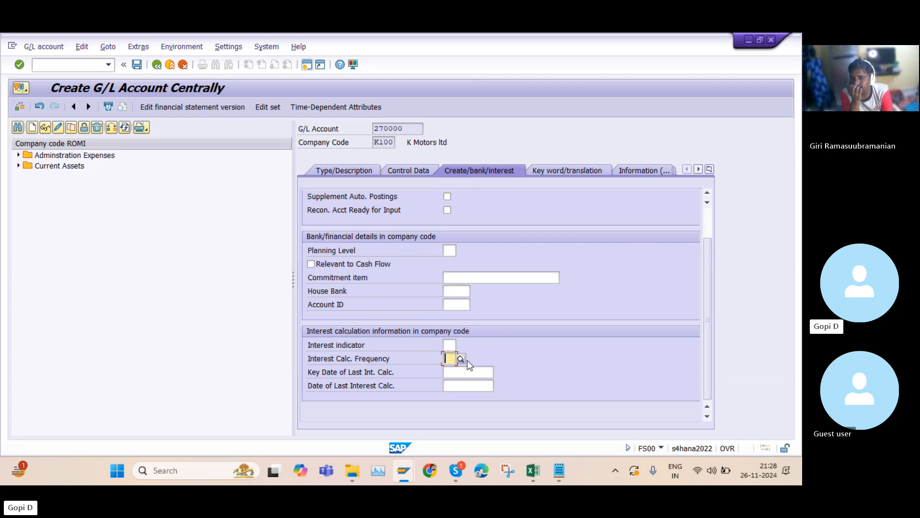
{"action": "left_click", "coordinate": [460, 358]}
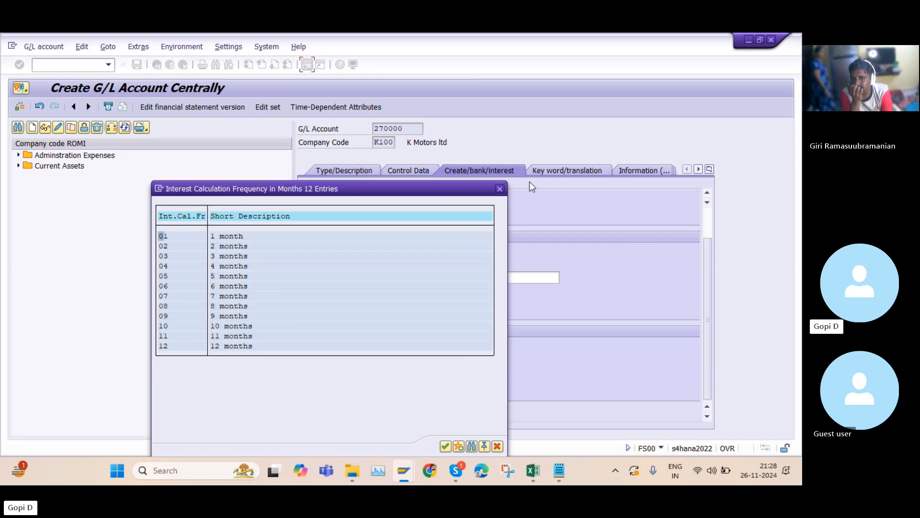
{"action": "left_click", "coordinate": [499, 190]}
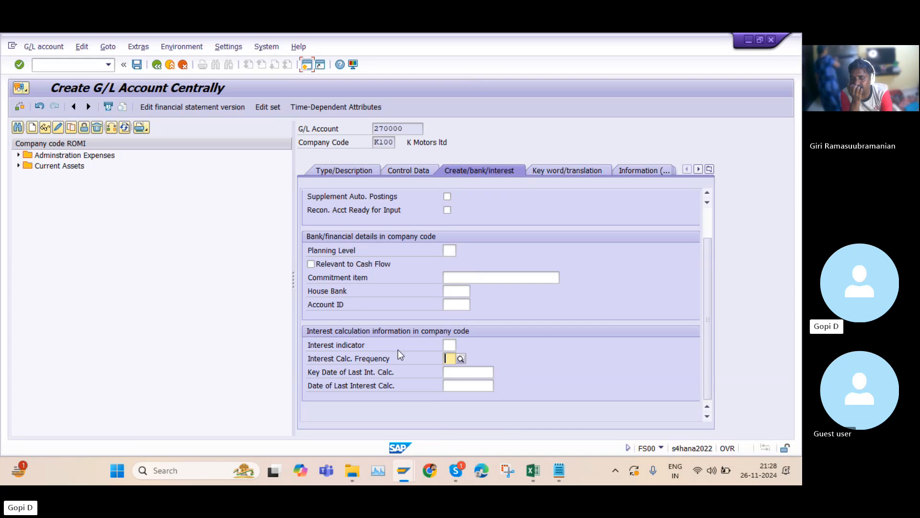
{"action": "scroll", "coordinate": [539, 272], "scroll_direction": "up", "scroll_amount": 1}
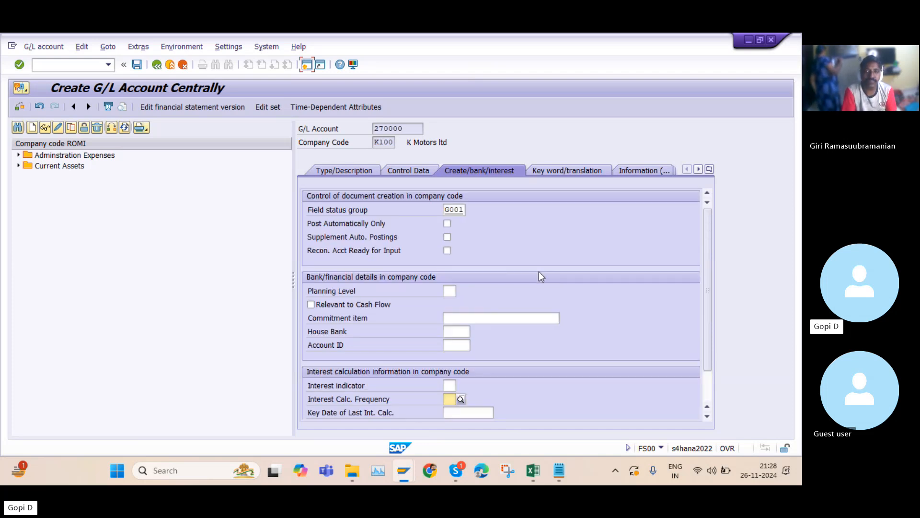
Review the Type/Description, Control Data and Create/bank/interest tabs of the new account once more
{"action": "left_click", "coordinate": [340, 170]}
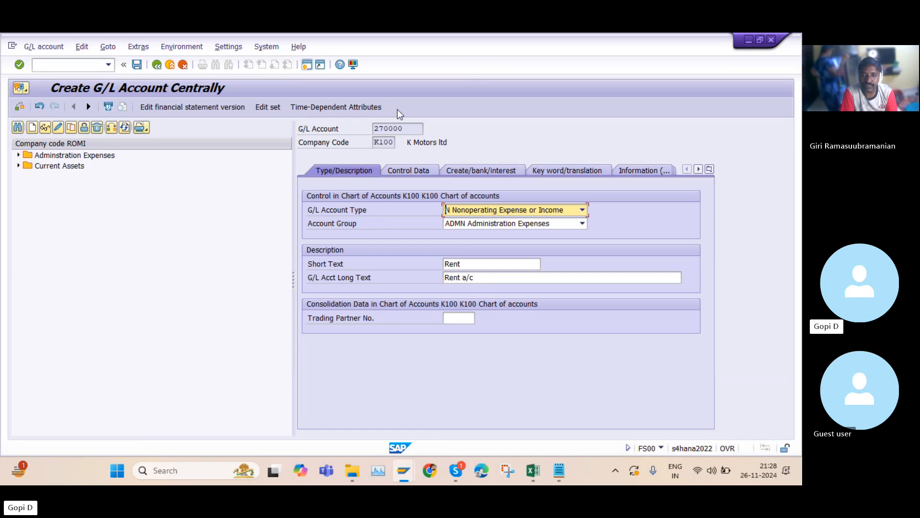
{"action": "left_click", "coordinate": [413, 170]}
{"action": "left_click_drag", "start_coordinate": [418, 128], "coordinate": [369, 133]}
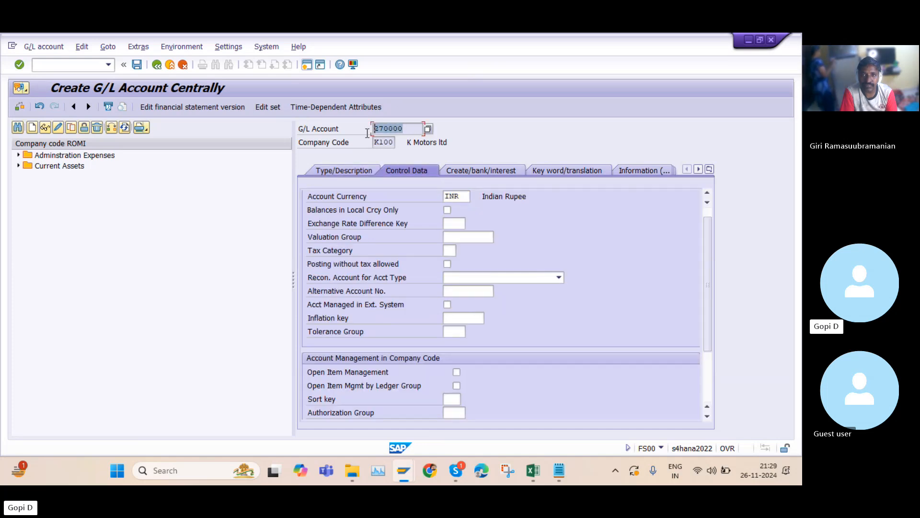
{"action": "left_click", "coordinate": [341, 168]}
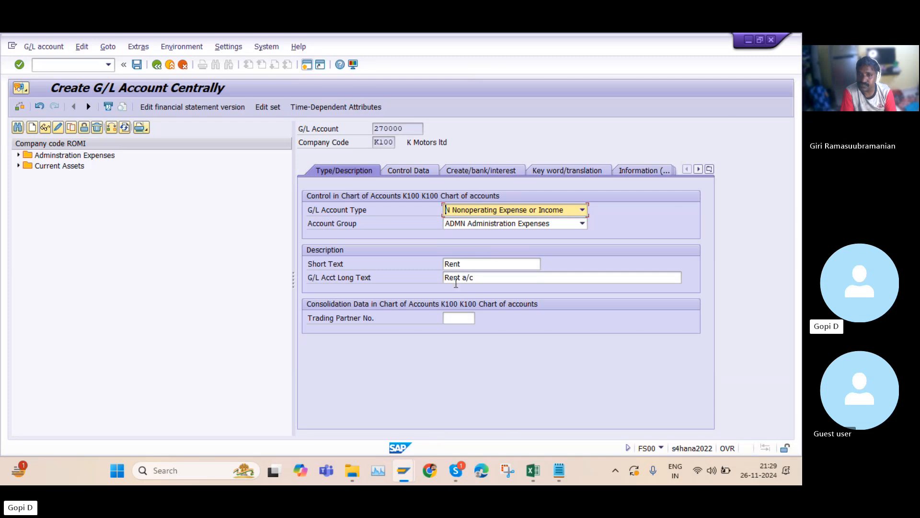
{"action": "left_click", "coordinate": [414, 170]}
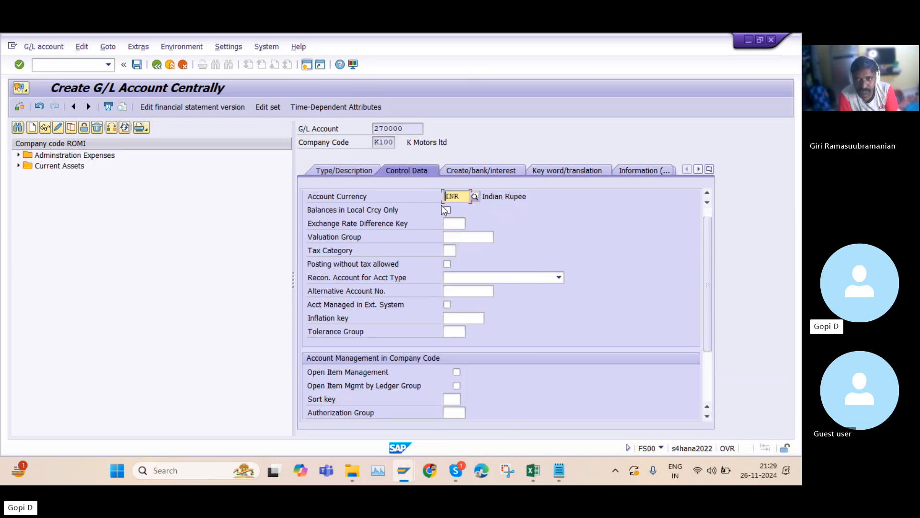
{"action": "left_click", "coordinate": [484, 167]}
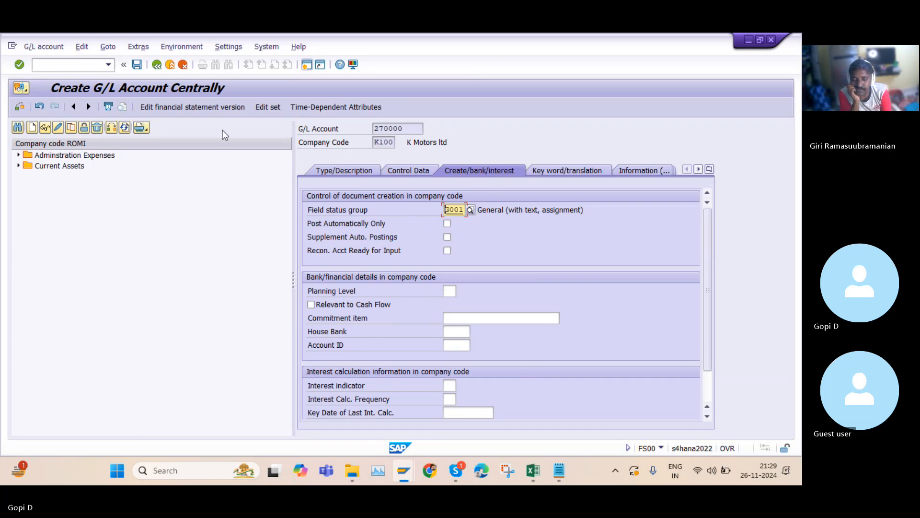
Save G/L account 270000 and switch the account hierarchy to company code K100
{"action": "left_click", "coordinate": [138, 64]}
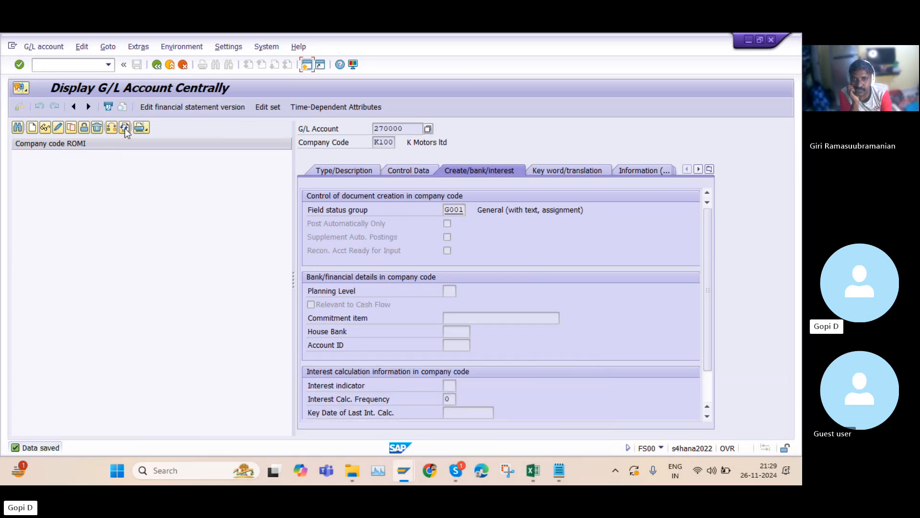
{"action": "left_click", "coordinate": [111, 127]}
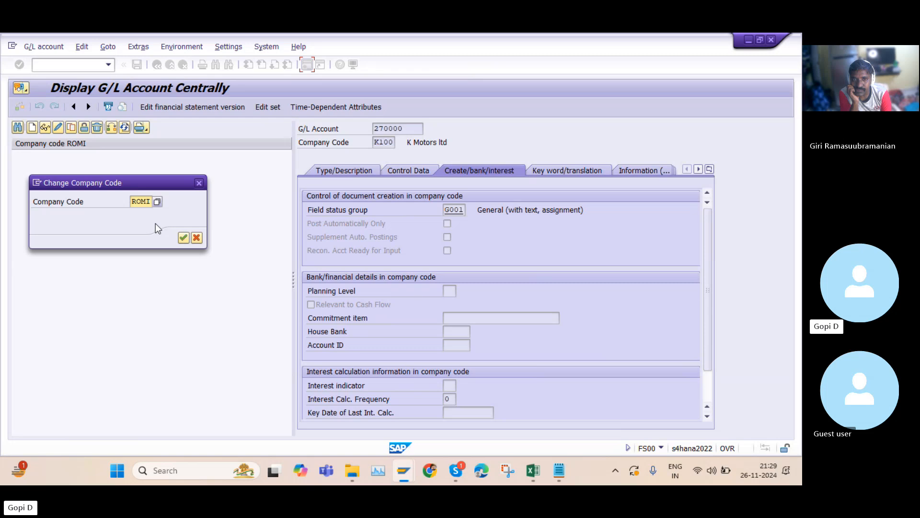
{"action": "key", "text": "Caps_Lock"}
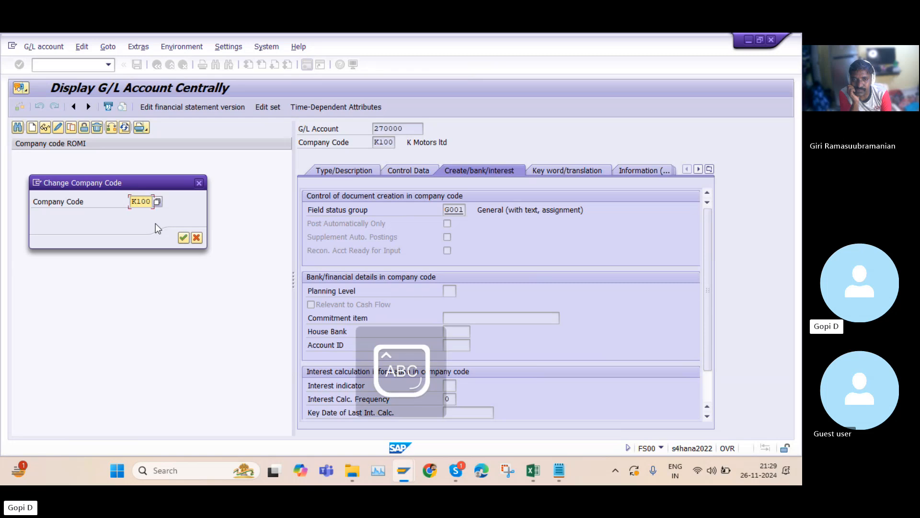
{"action": "key", "text": "Return"}
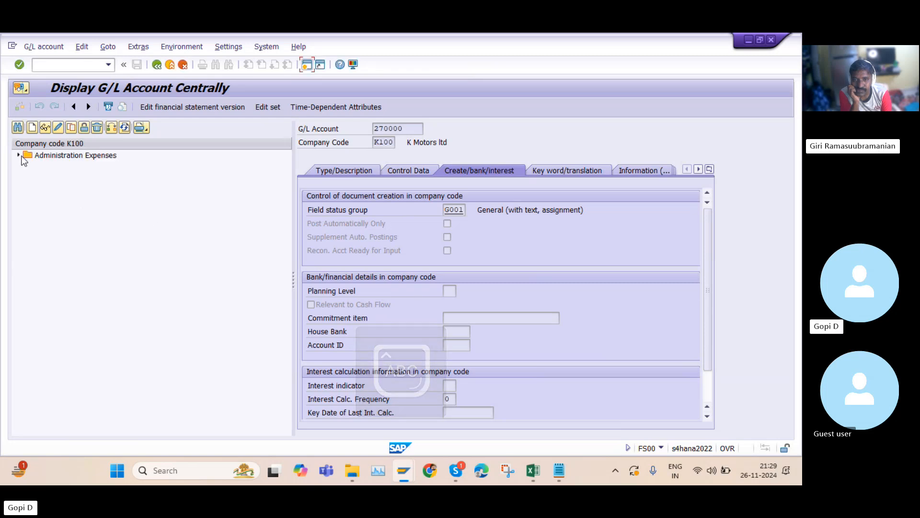
Expand Administration Expenses in the hierarchy and open account 270000 Rent's type and description
{"action": "left_click", "coordinate": [19, 155]}
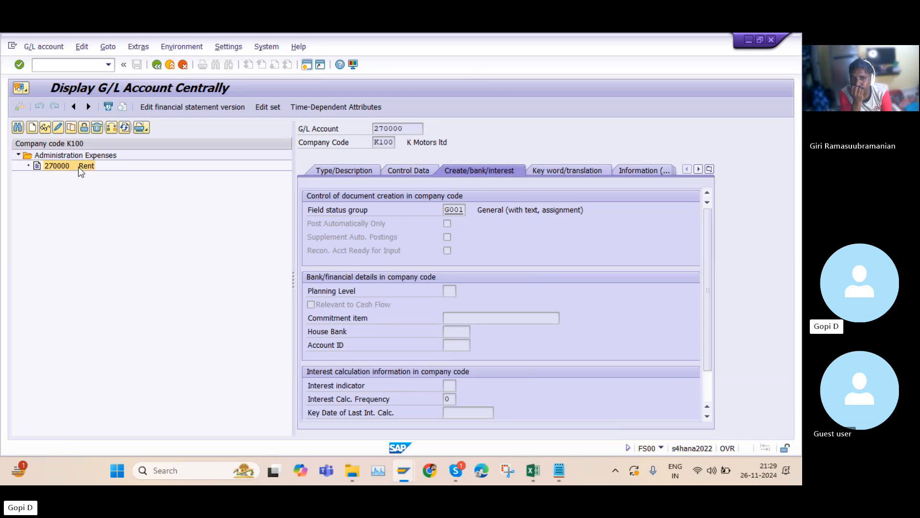
{"action": "left_click", "coordinate": [346, 172]}
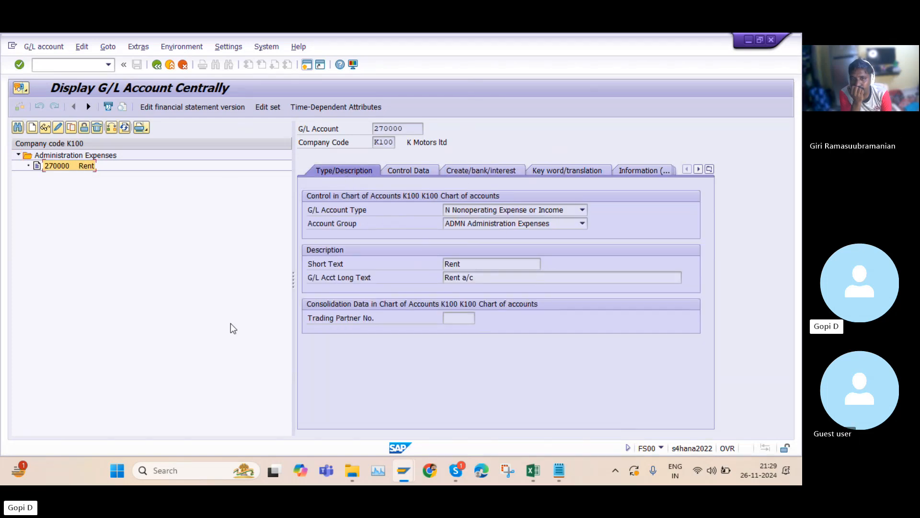
Switch to the G/L Account Groups overview and copy the Current Assets group's From Acct number 180000
{"action": "left_click", "coordinate": [558, 472]}
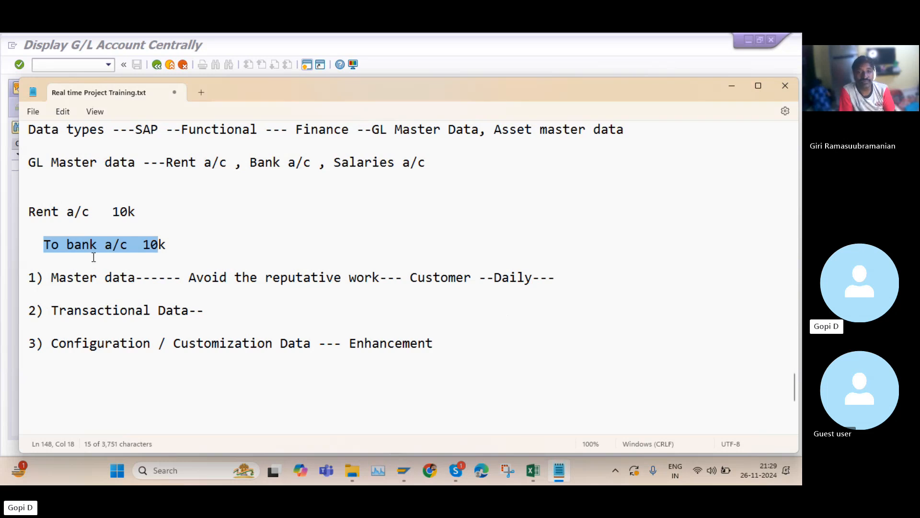
{"action": "left_click", "coordinate": [747, 41]}
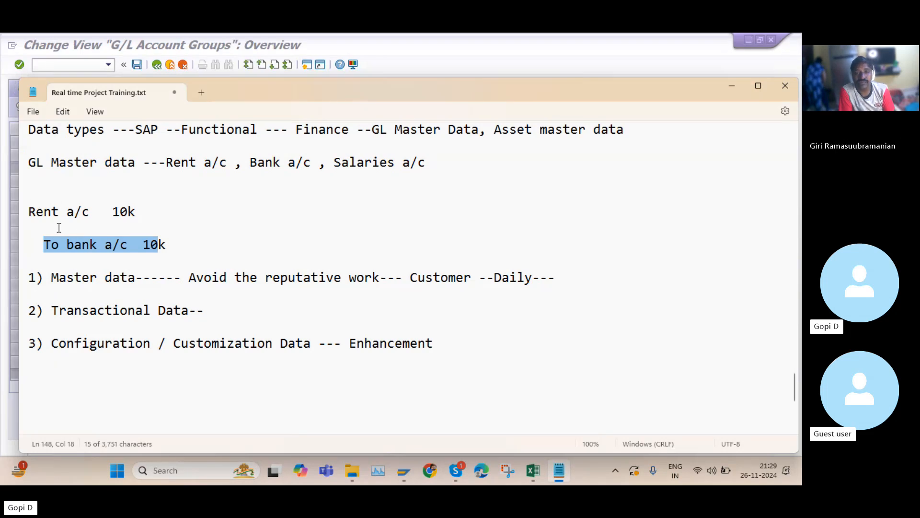
{"action": "left_click", "coordinate": [734, 86]}
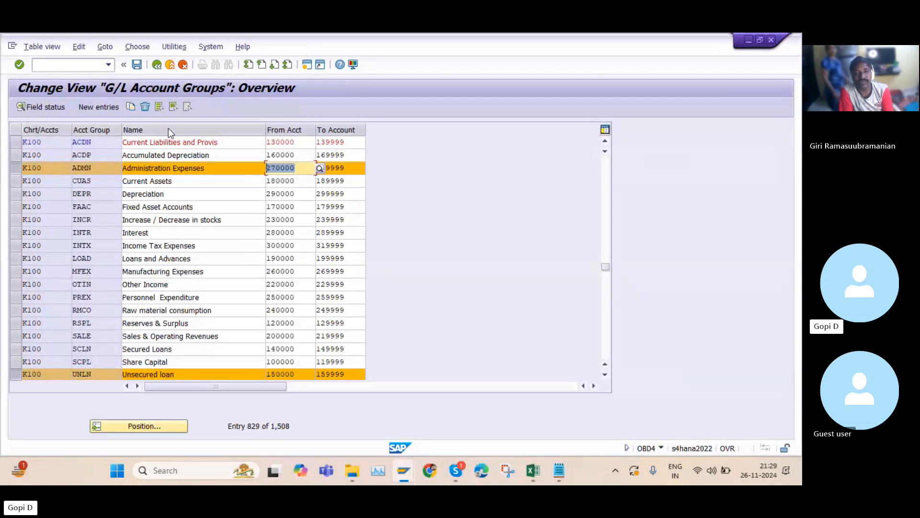
{"action": "left_click", "coordinate": [15, 181]}
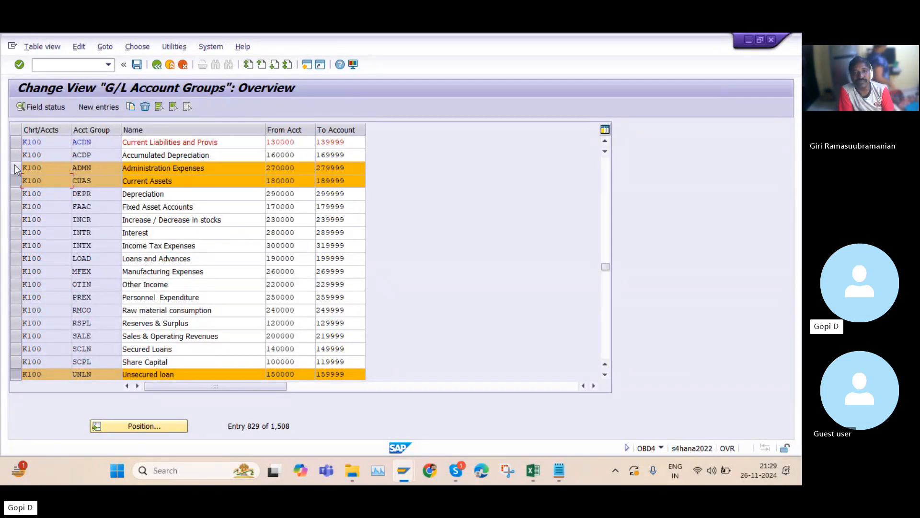
{"action": "left_click", "coordinate": [15, 168]}
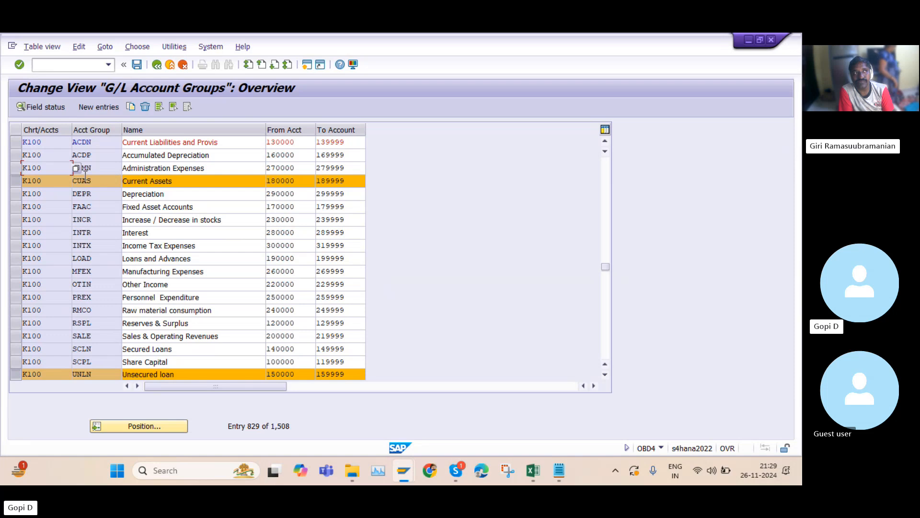
{"action": "left_click_drag", "start_coordinate": [295, 181], "coordinate": [266, 181]}
{"action": "key", "text": "ctrl+c"}
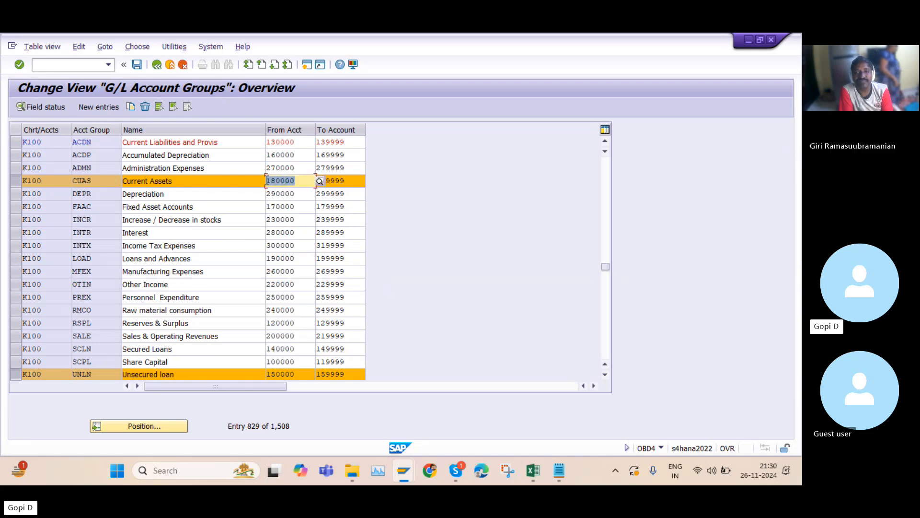
{"action": "left_click", "coordinate": [268, 181]}
Return to the G/L account window and start creating account 180000 for company code K100
{"action": "mouse_move", "coordinate": [406, 472]}
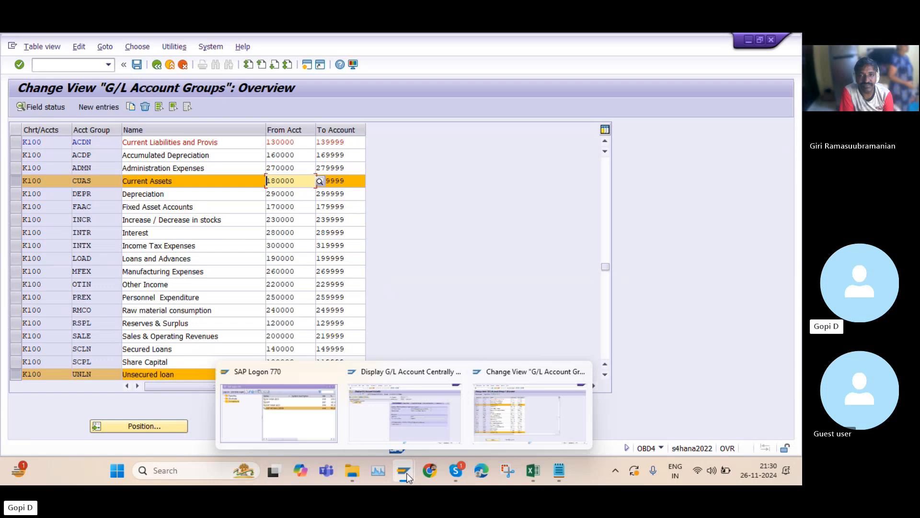
{"action": "left_click", "coordinate": [400, 410]}
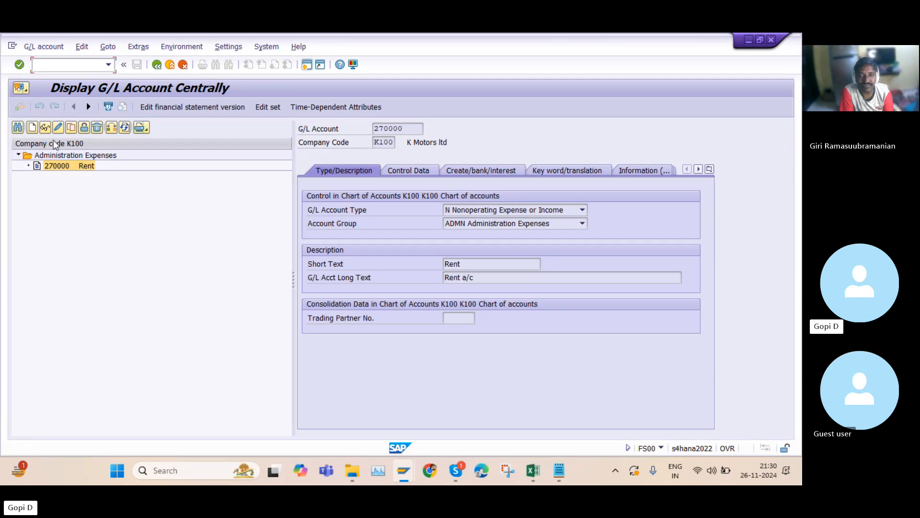
{"action": "left_click", "coordinate": [32, 127]}
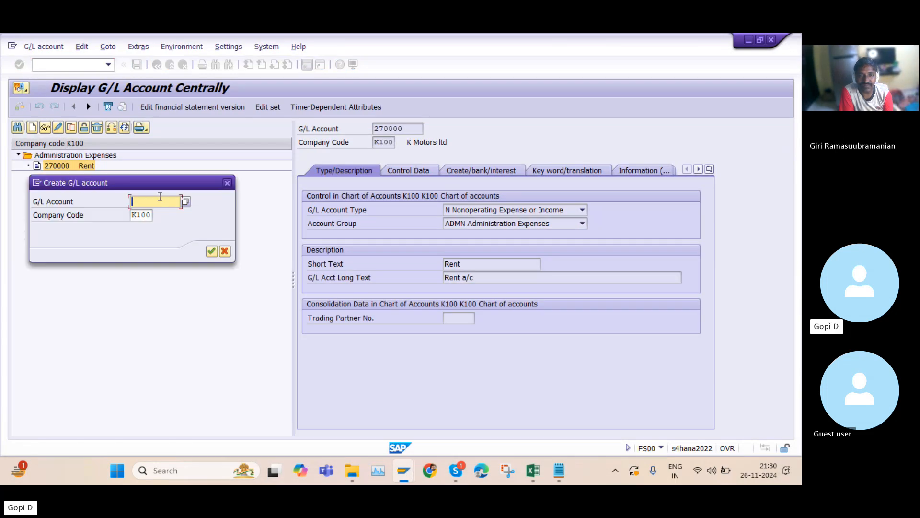
{"action": "key", "text": "ctrl+v"}
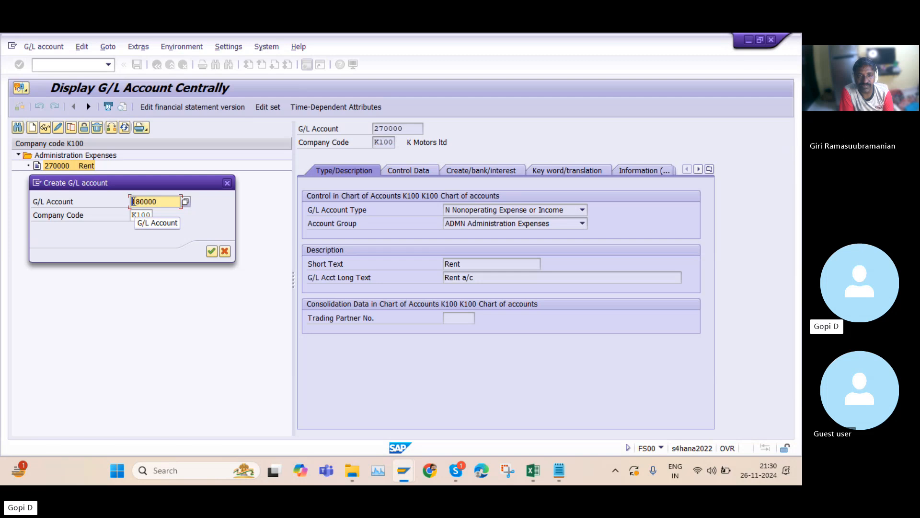
{"action": "left_click", "coordinate": [212, 251]}
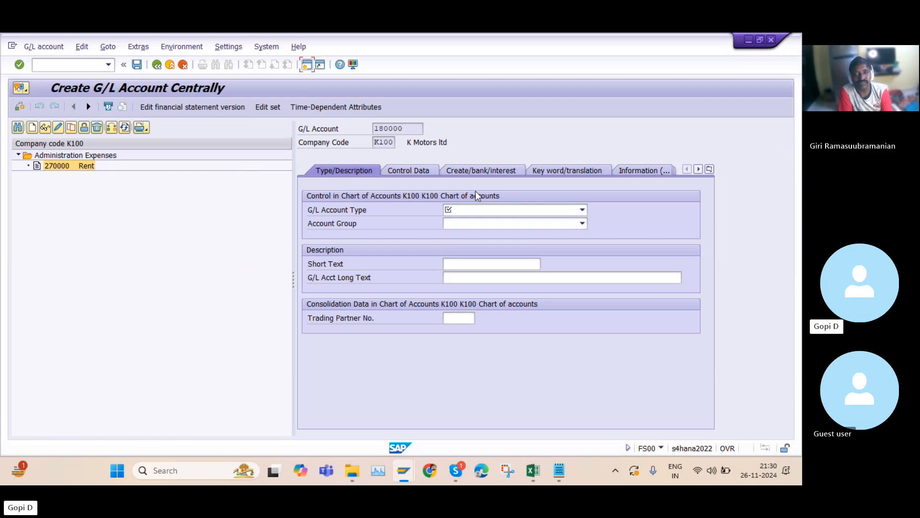
Set the G/L account type to X Balance Sheet Account and browse the available account groups
{"action": "left_click", "coordinate": [583, 211]}
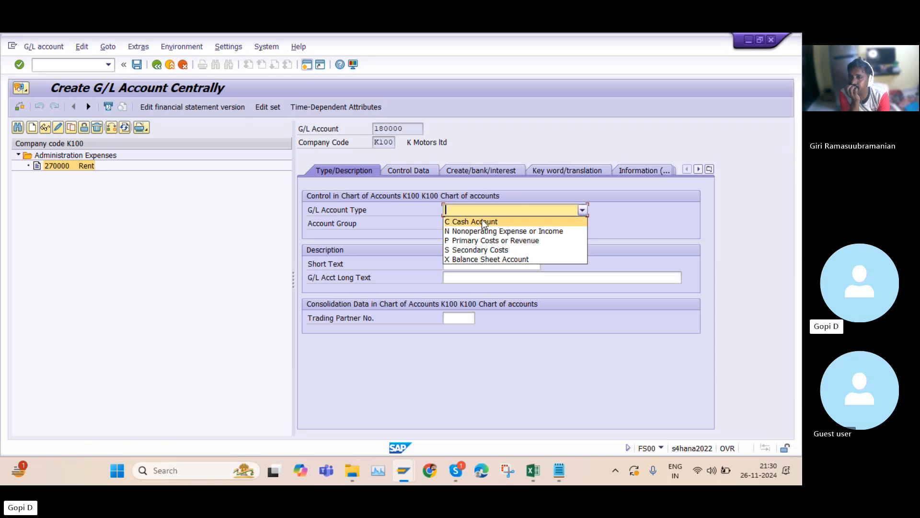
{"action": "left_click", "coordinate": [484, 260]}
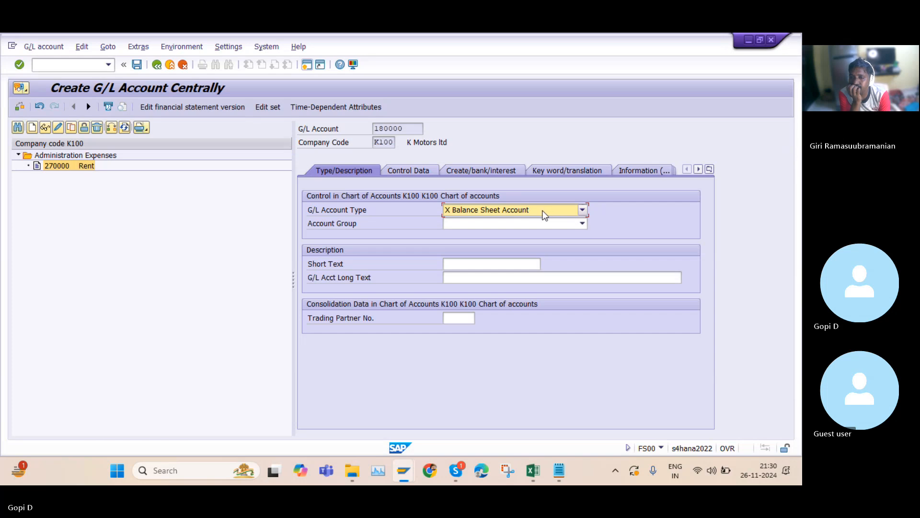
{"action": "left_click", "coordinate": [484, 223]}
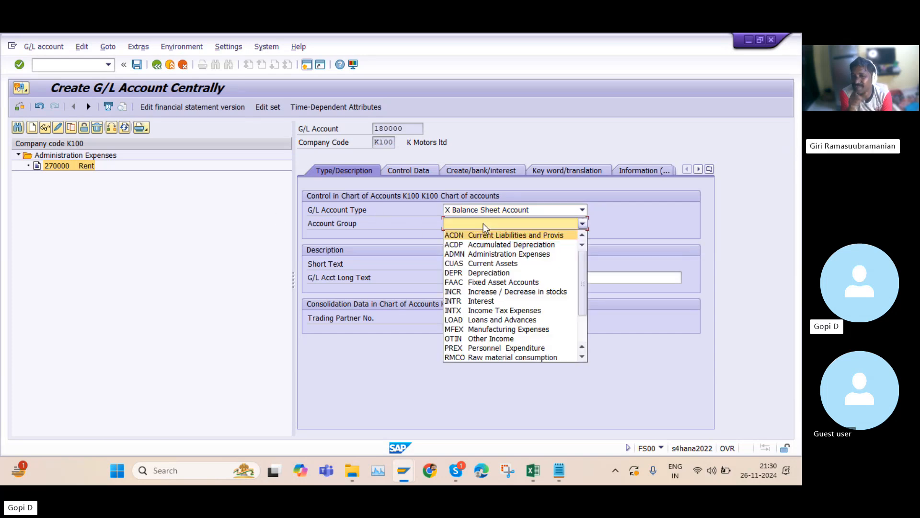
{"action": "left_click", "coordinate": [508, 209]}
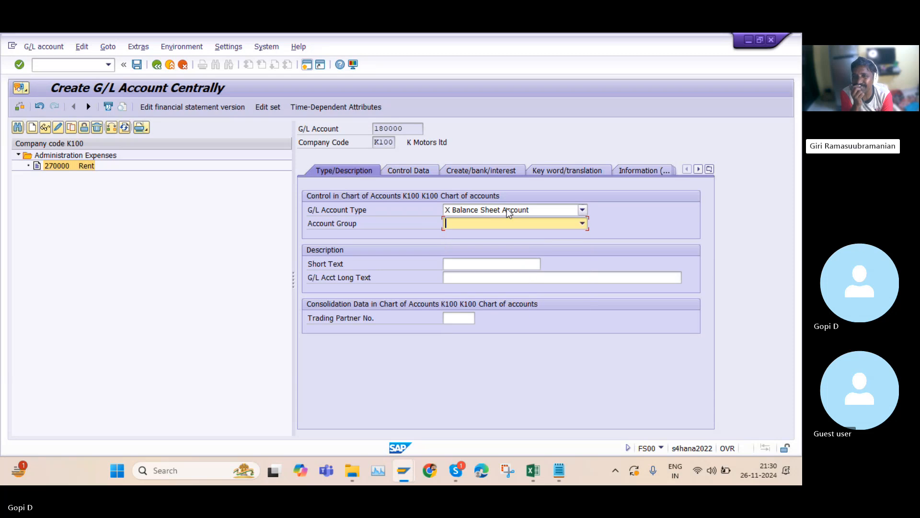
{"action": "left_click", "coordinate": [507, 209]}
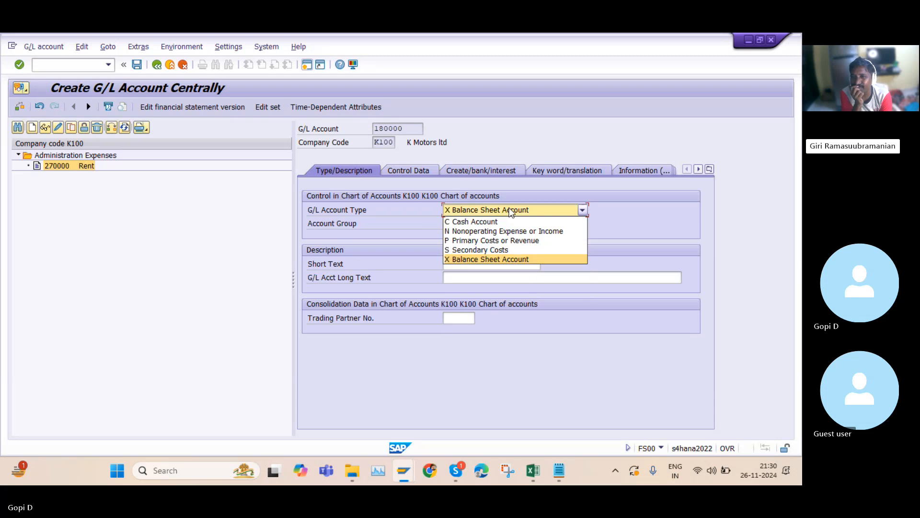
{"action": "left_click", "coordinate": [487, 259]}
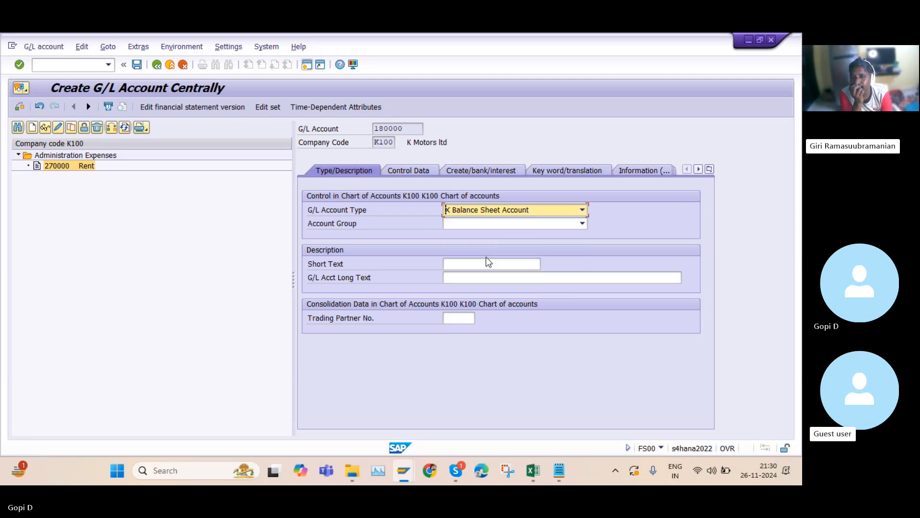
Change the G/L account type to C Cash Account and reopen the account type choices
{"action": "left_click", "coordinate": [525, 213]}
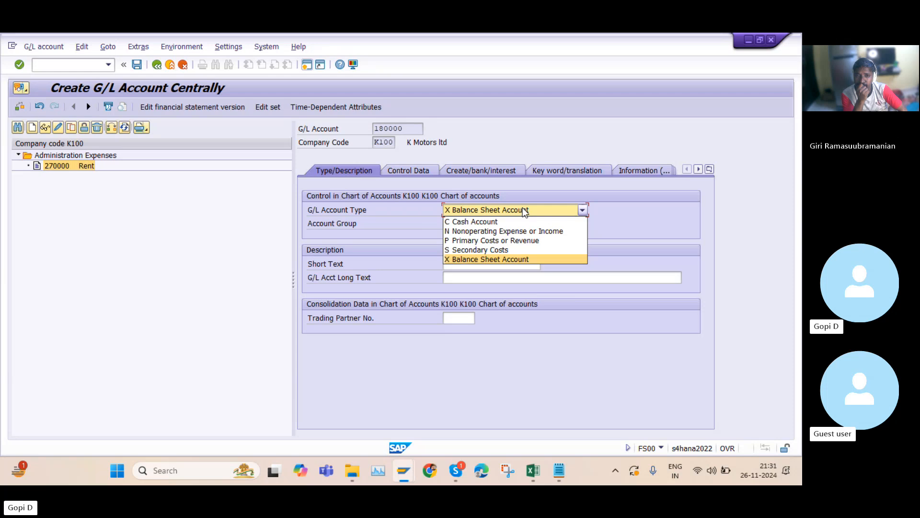
{"action": "left_click", "coordinate": [509, 222]}
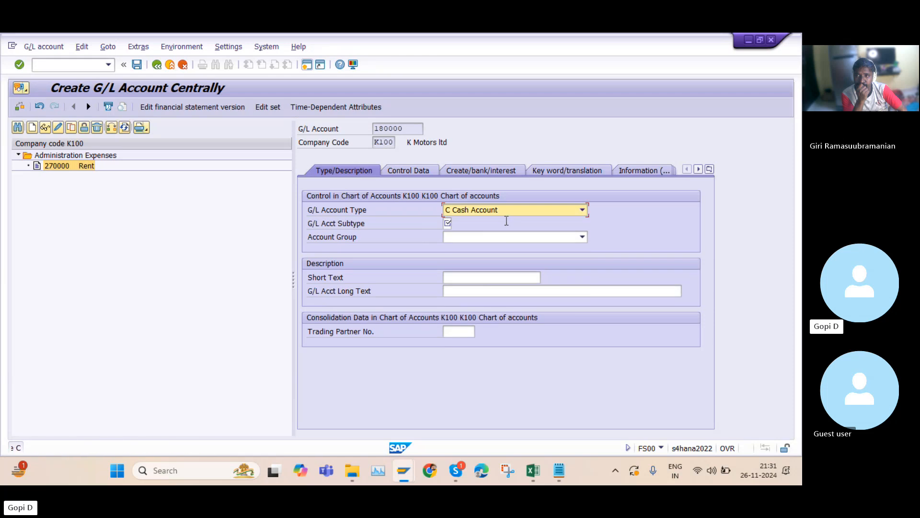
{"action": "left_click", "coordinate": [509, 208]}
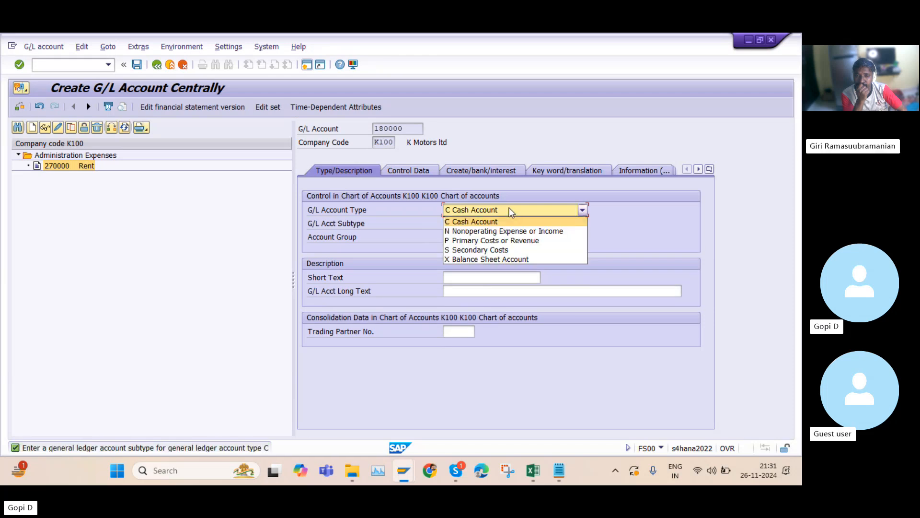
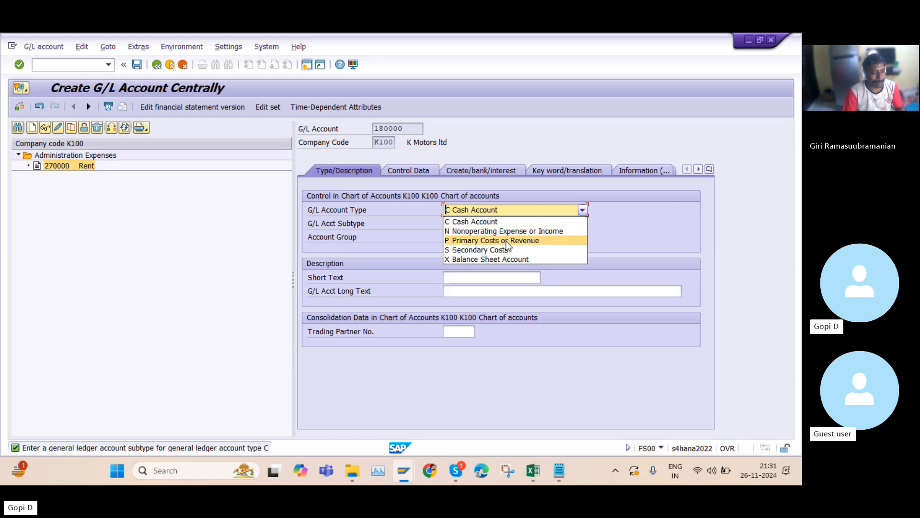
Set the G/L account type back to X Balance Sheet Account
{"action": "left_click", "coordinate": [490, 259]}
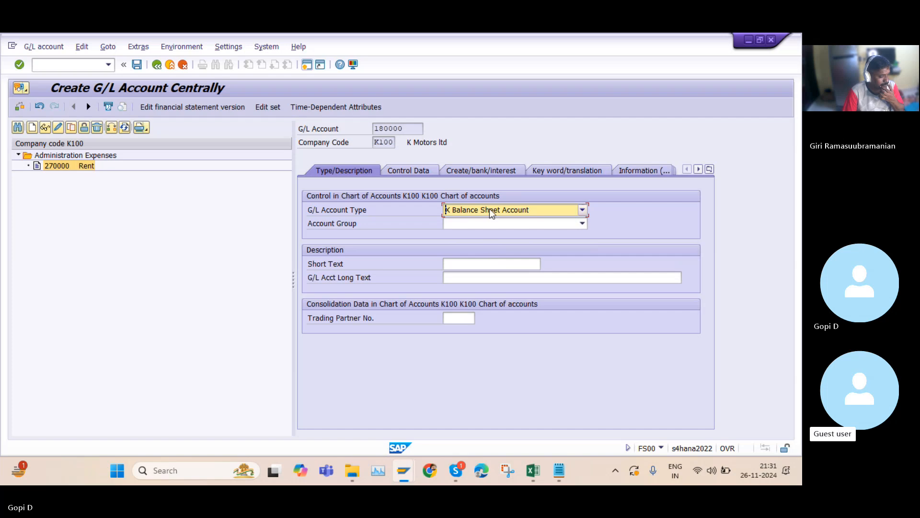
{"action": "left_click", "coordinate": [490, 210]}
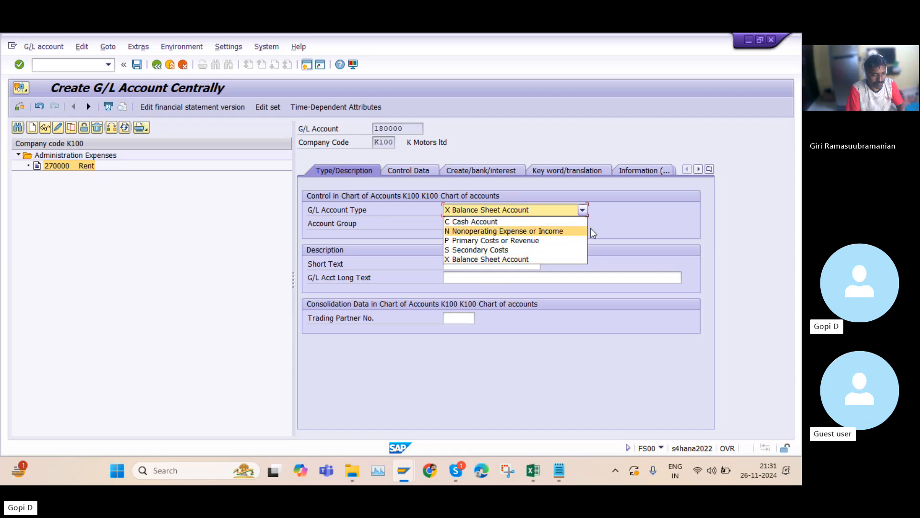
{"action": "left_click", "coordinate": [628, 222]}
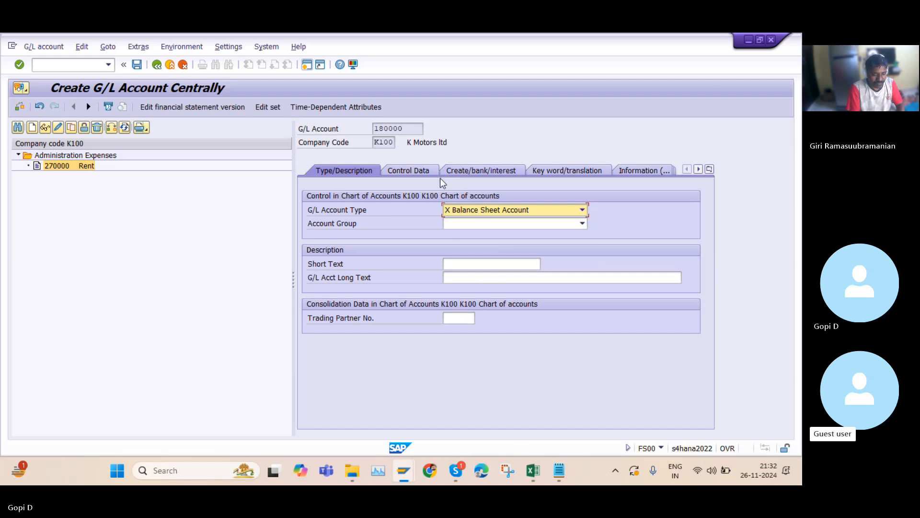
Review the Control Data settings, including the reconciliation account type choices, and return to Type/Description
{"action": "left_click", "coordinate": [415, 171]}
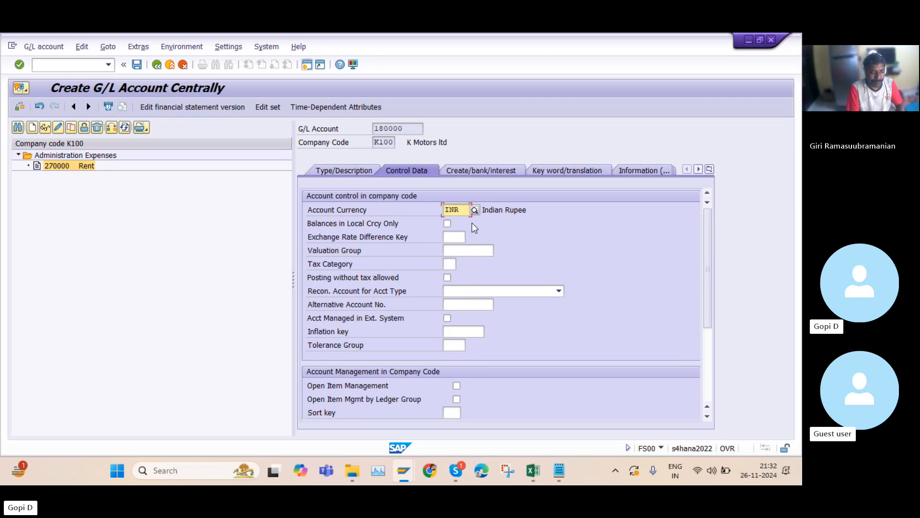
{"action": "left_click_drag", "start_coordinate": [403, 127], "coordinate": [359, 127]}
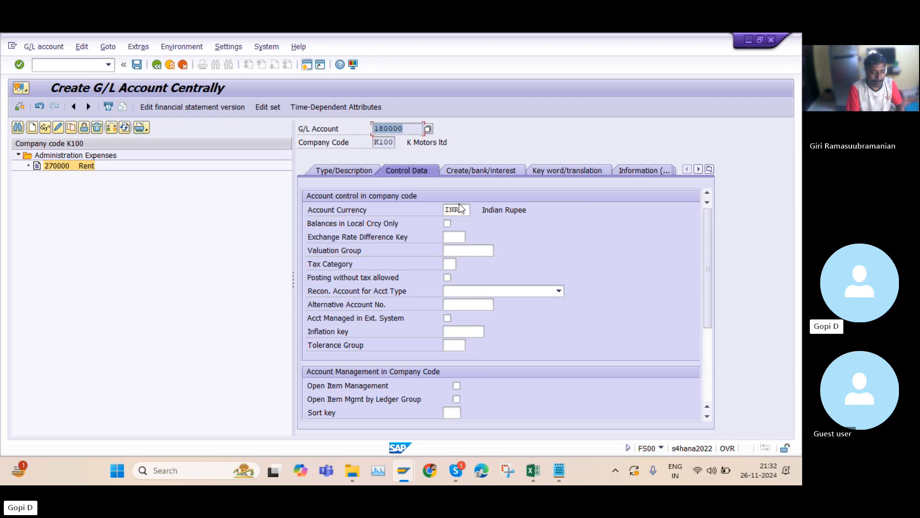
{"action": "left_click", "coordinate": [473, 290]}
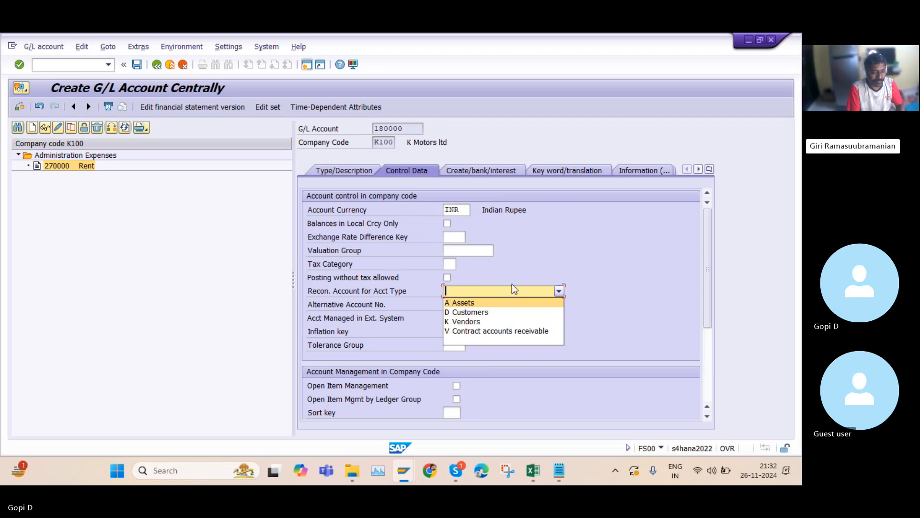
{"action": "left_click", "coordinate": [552, 223]}
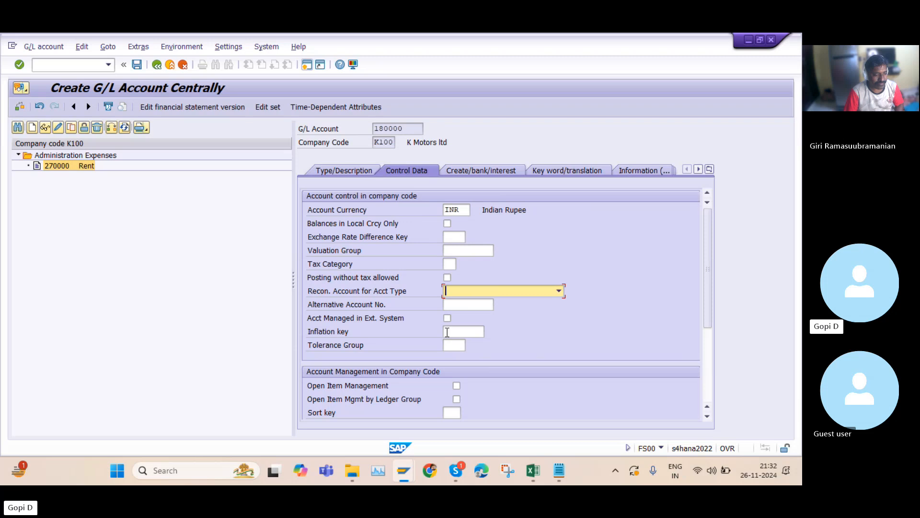
{"action": "left_click", "coordinate": [346, 171]}
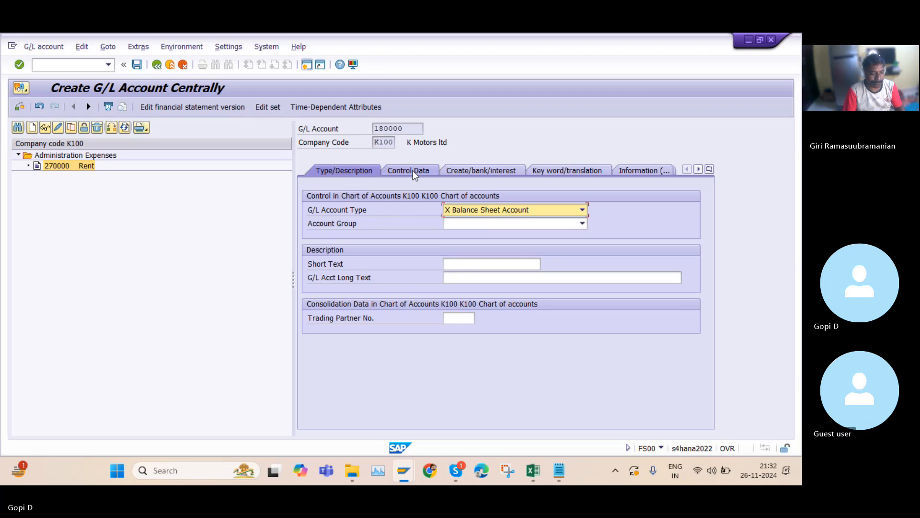
Assign account group CUAS Current Assets and enter the short text HDFC Bank
{"action": "left_click", "coordinate": [538, 223]}
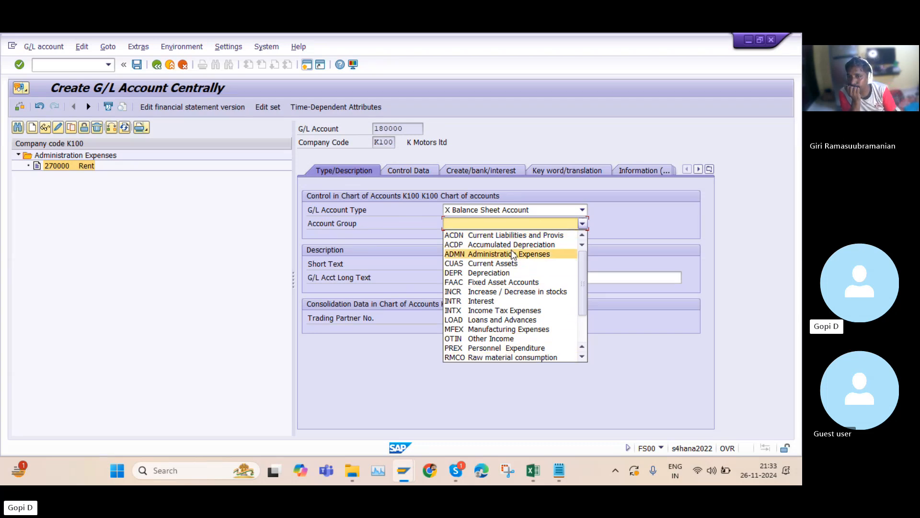
{"action": "left_click", "coordinate": [504, 263]}
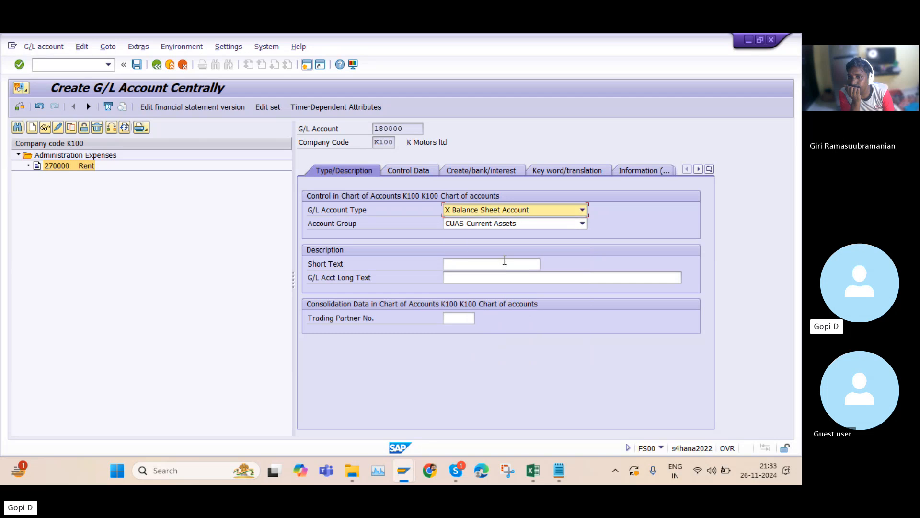
{"action": "left_click", "coordinate": [454, 262]}
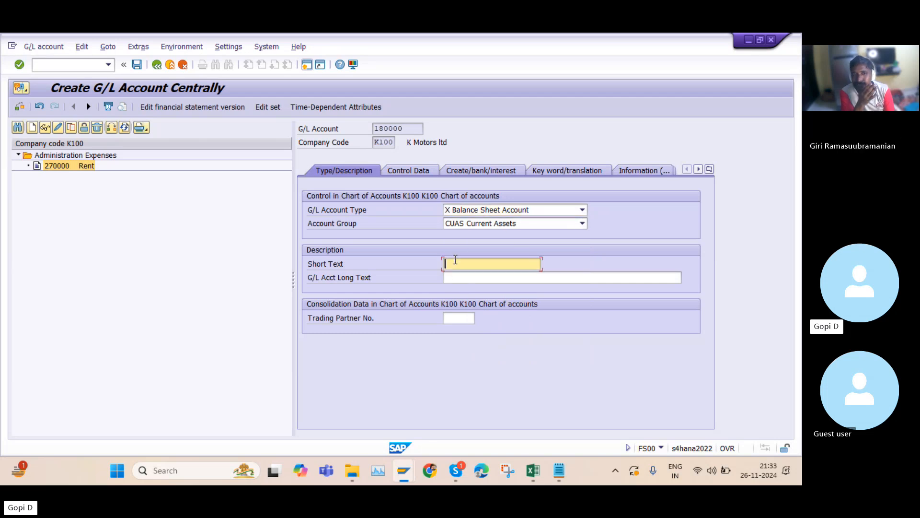
{"action": "type", "text": "P"}
{"action": "key", "text": "BackSpace"}
{"action": "type", "text": "H"}
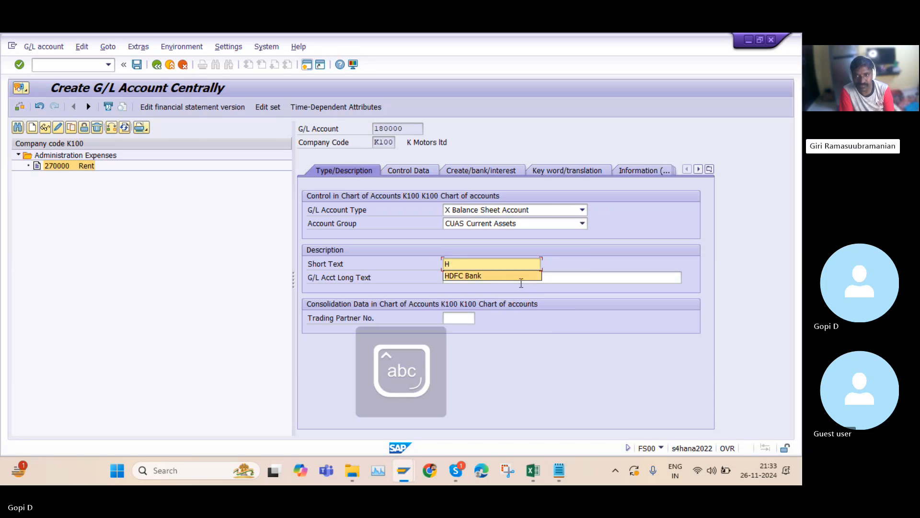
{"action": "left_click", "coordinate": [504, 276]}
Enter the G/L account long text HDFC bank a/c
{"action": "left_click", "coordinate": [471, 277]}
{"action": "type", "text": "HD"}
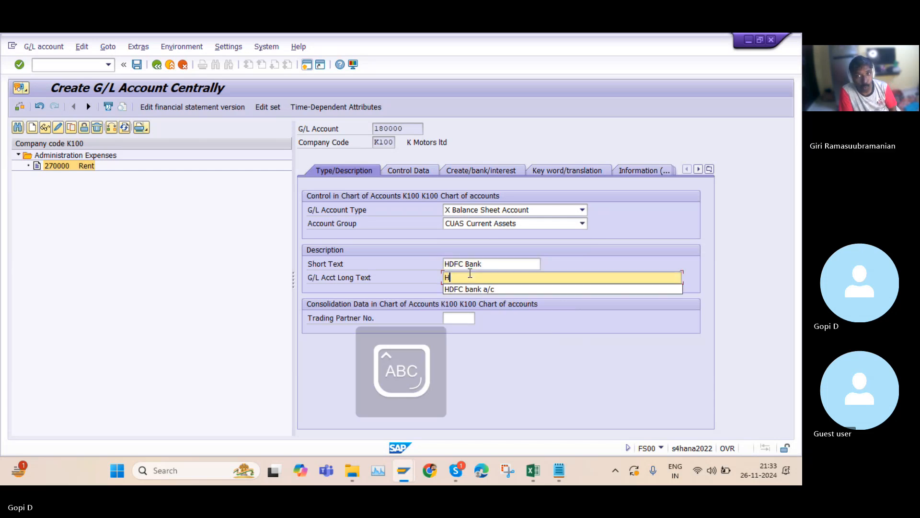
{"action": "left_click", "coordinate": [460, 289]}
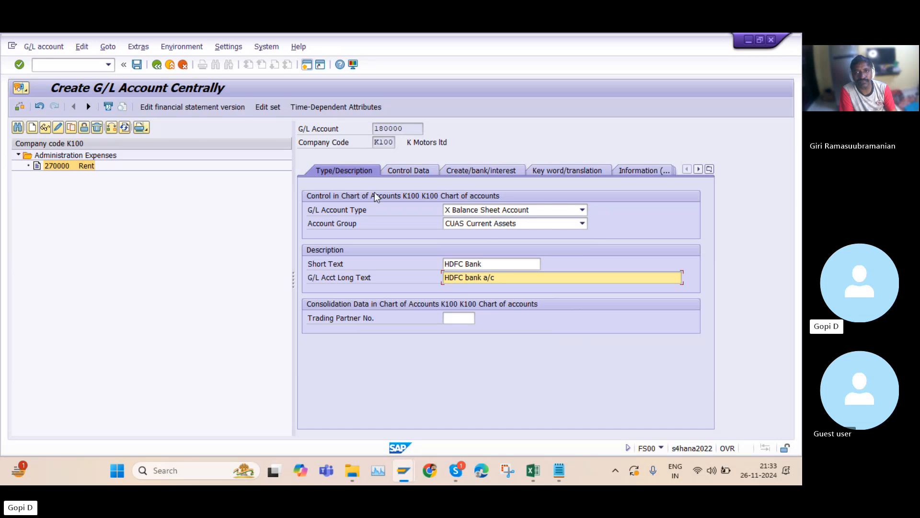
{"action": "left_click", "coordinate": [459, 264]}
{"action": "left_click_drag", "start_coordinate": [458, 266], "coordinate": [443, 264]}
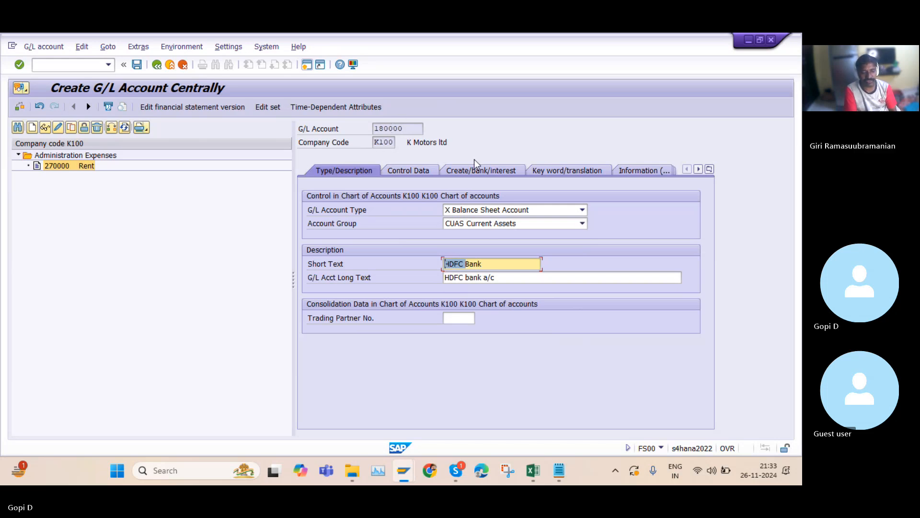
In the control data, enable Balances in Local Crcy Only for the account
{"action": "left_click", "coordinate": [408, 170]}
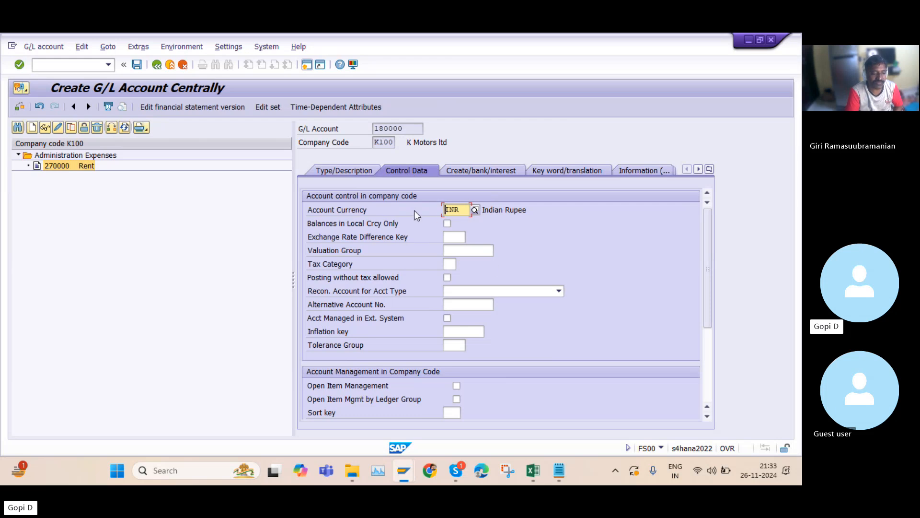
{"action": "left_click", "coordinate": [446, 224]}
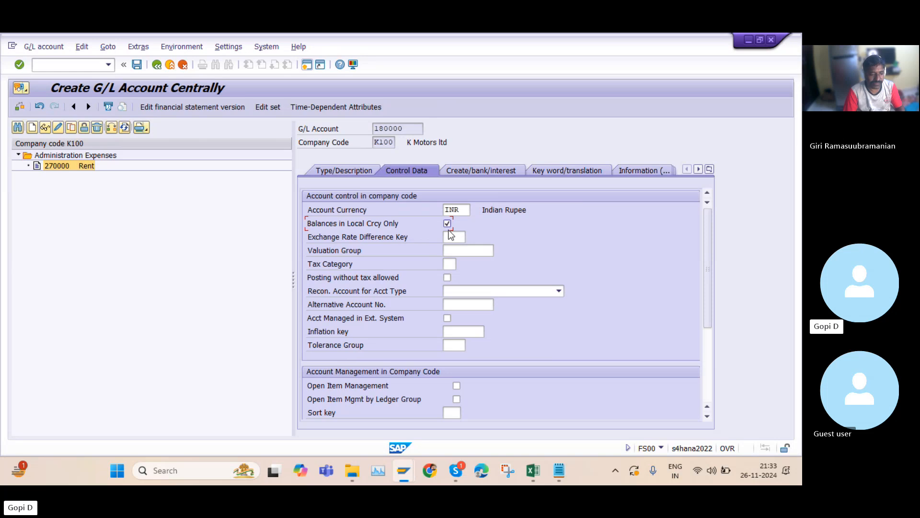
{"action": "left_click_drag", "start_coordinate": [408, 128], "coordinate": [359, 125]}
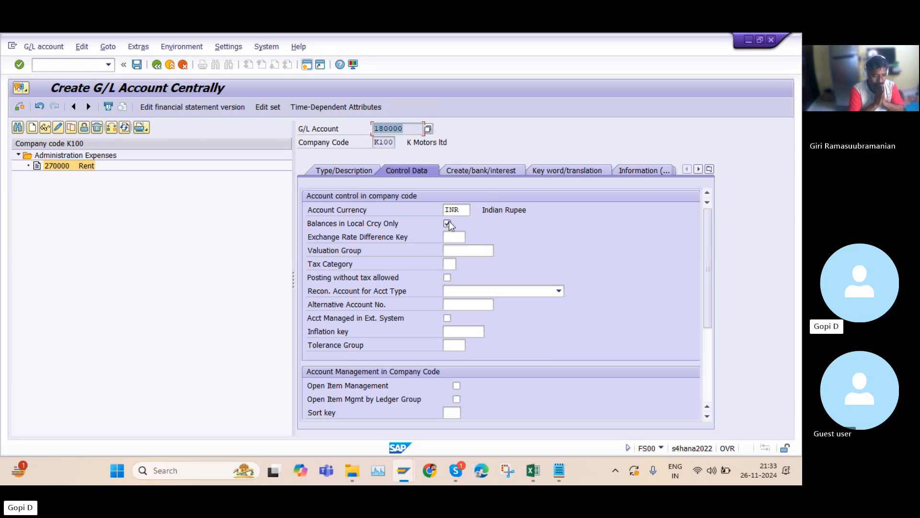
{"action": "left_click_drag", "start_coordinate": [463, 209], "coordinate": [445, 210]}
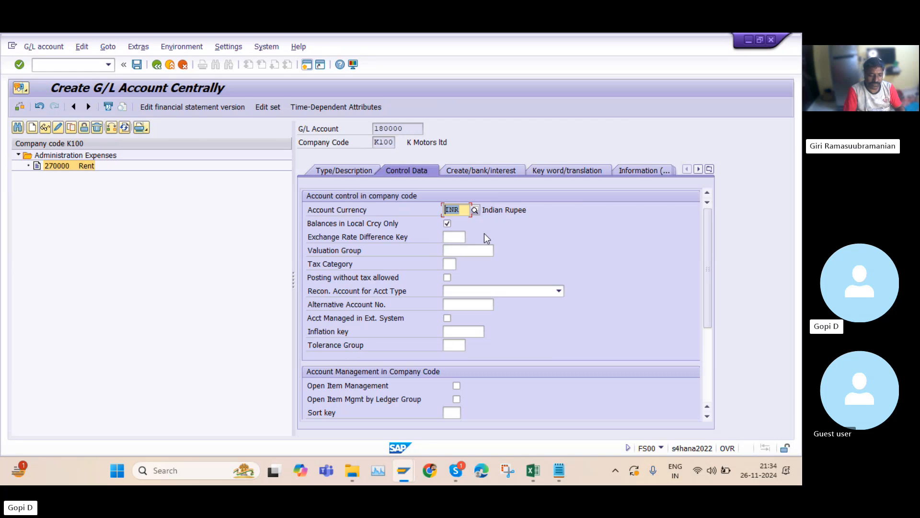
{"action": "scroll", "coordinate": [532, 271], "scroll_direction": "down", "scroll_amount": 3}
{"action": "scroll", "coordinate": [536, 272], "scroll_direction": "up", "scroll_amount": 3}
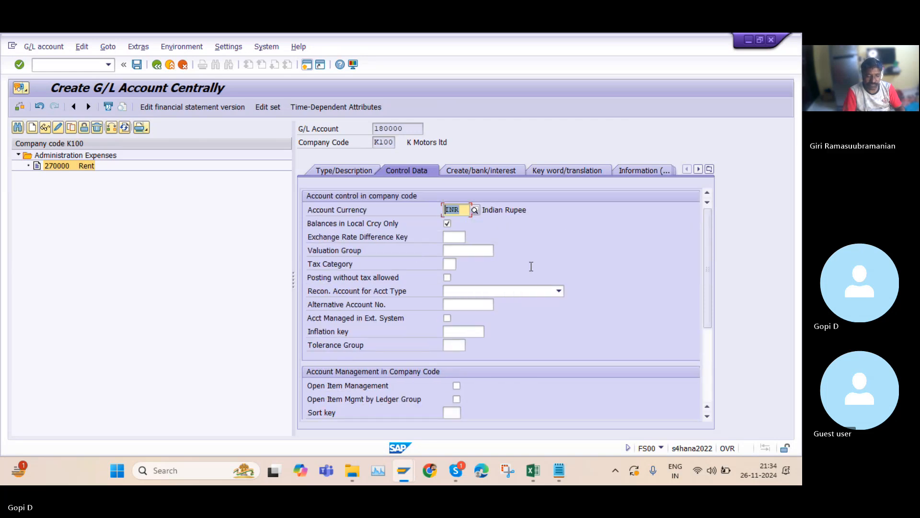
Set the field status group to G005 Bank accounts and save account 180000
{"action": "left_click", "coordinate": [468, 169]}
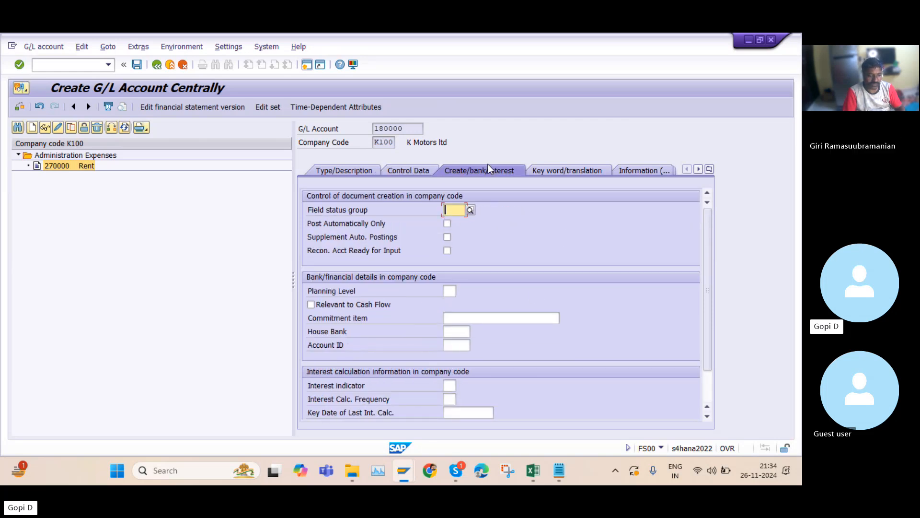
{"action": "left_click", "coordinate": [471, 210]}
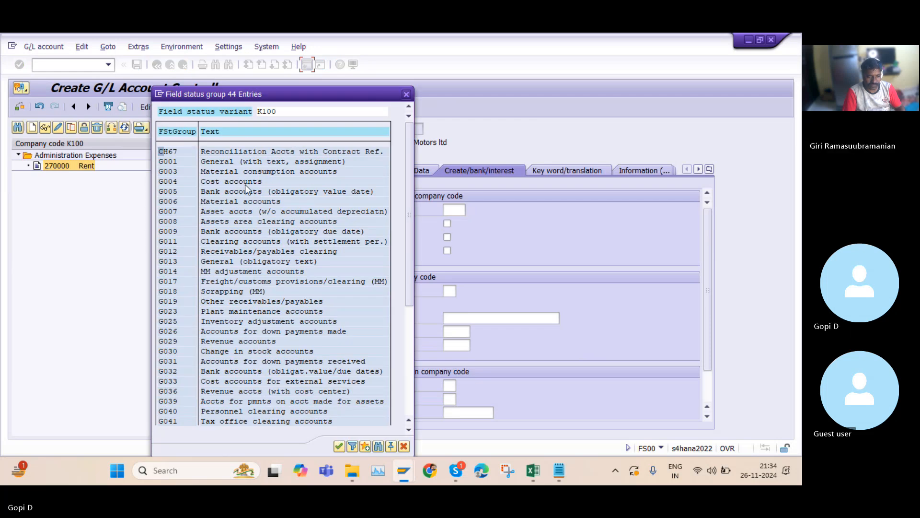
{"action": "double_click", "coordinate": [229, 191]}
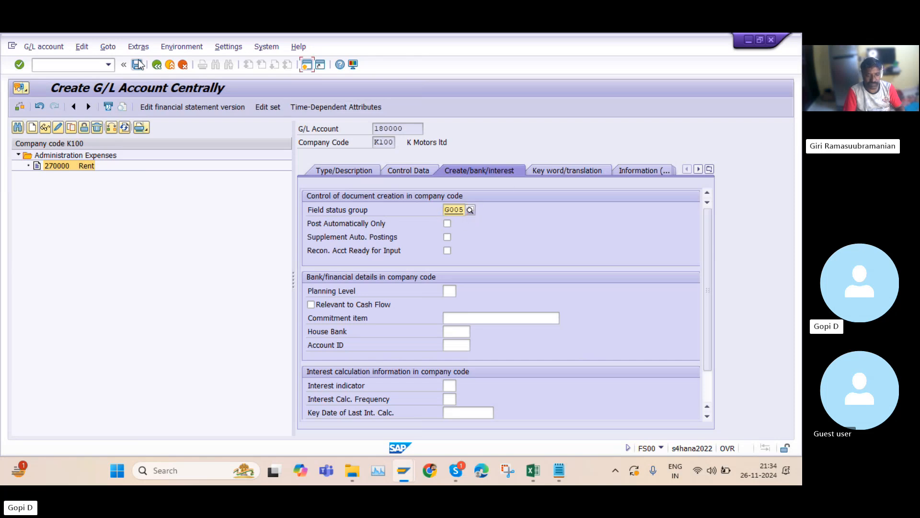
{"action": "left_click", "coordinate": [138, 65]}
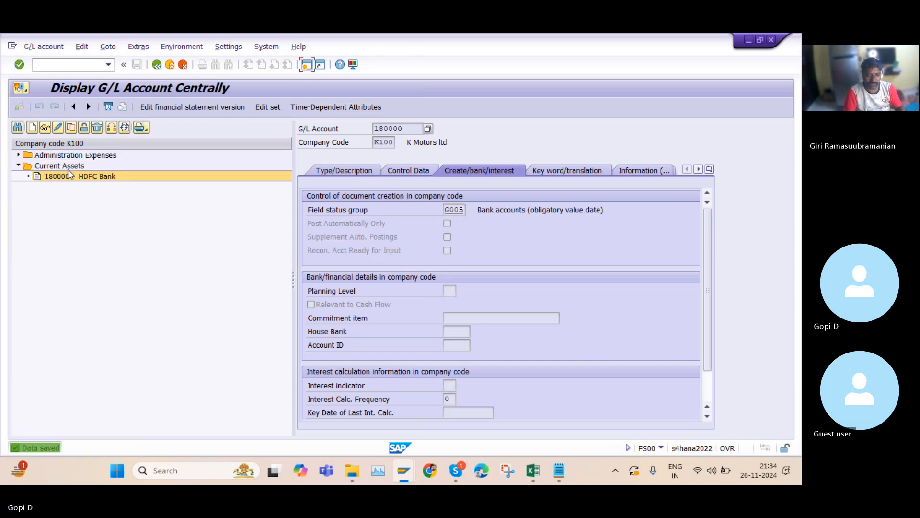
Review the saved account's description and the account tree, then exit the G/L account transaction
{"action": "left_click", "coordinate": [324, 168]}
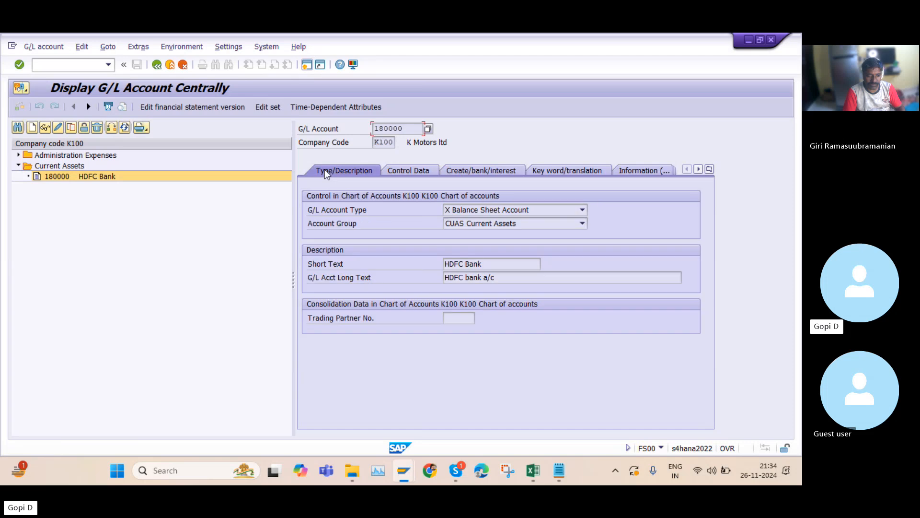
{"action": "left_click", "coordinate": [19, 155]}
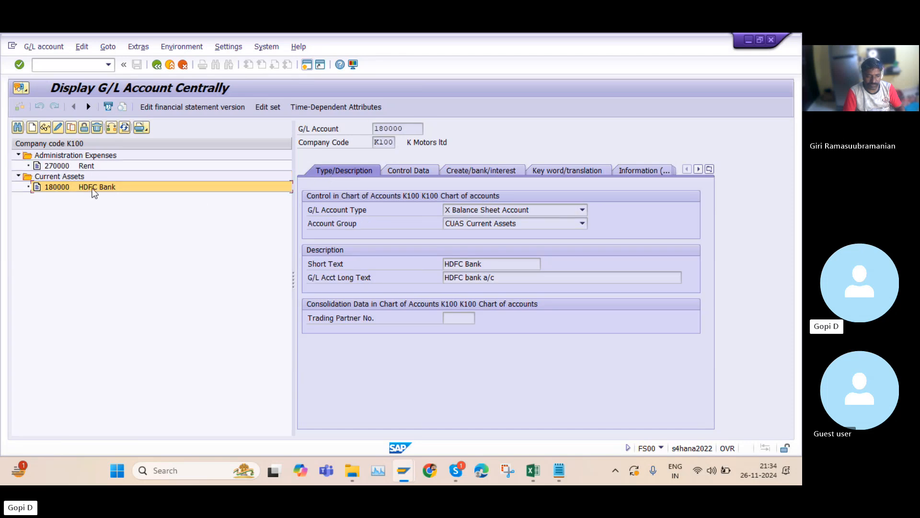
{"action": "left_click", "coordinate": [158, 65]}
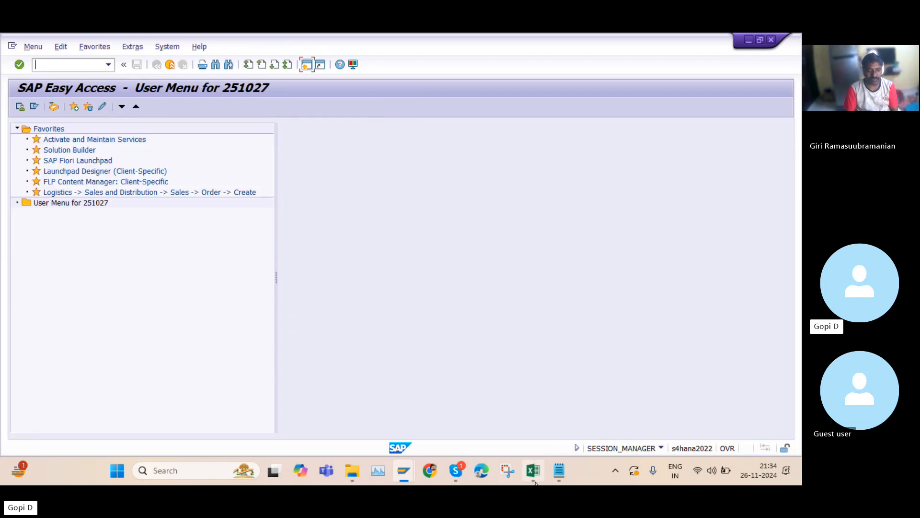
Switch to the training notes and highlight the rent-to-bank posting example of 10k
{"action": "left_click", "coordinate": [561, 472]}
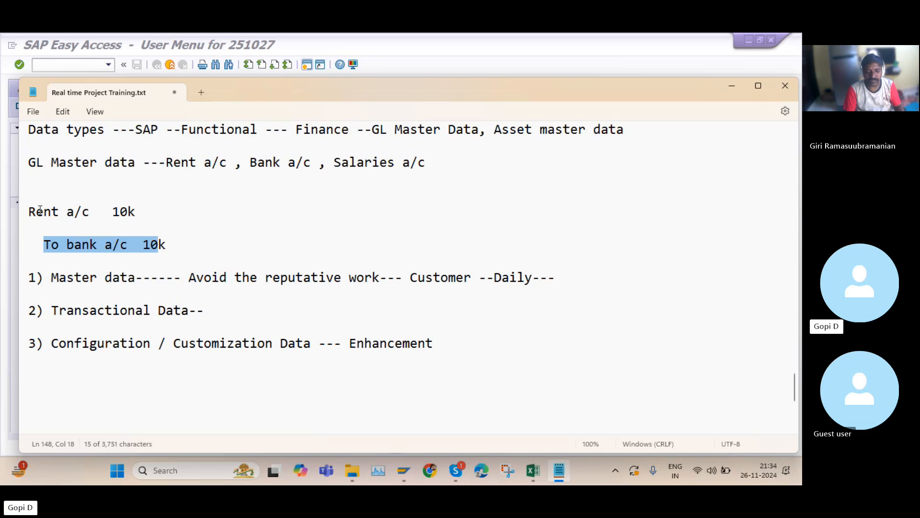
{"action": "left_click_drag", "start_coordinate": [29, 212], "coordinate": [171, 246]}
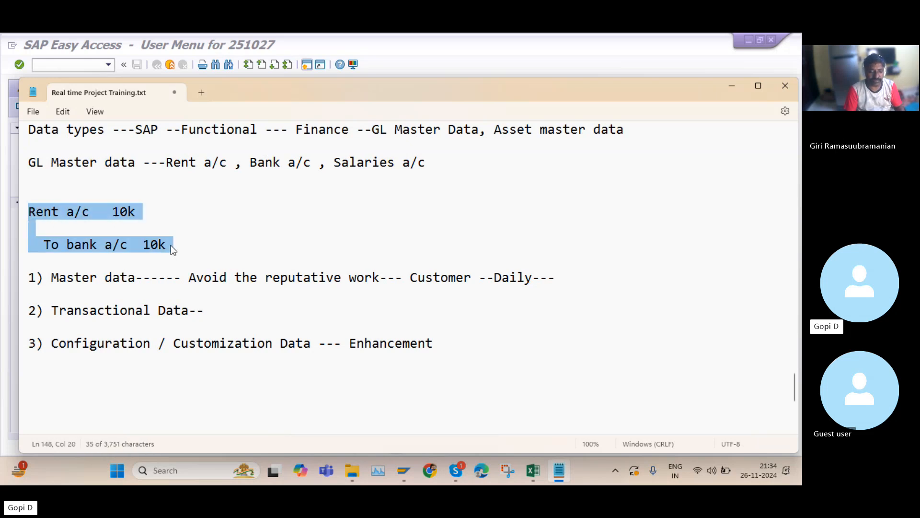
{"action": "left_click", "coordinate": [734, 87]}
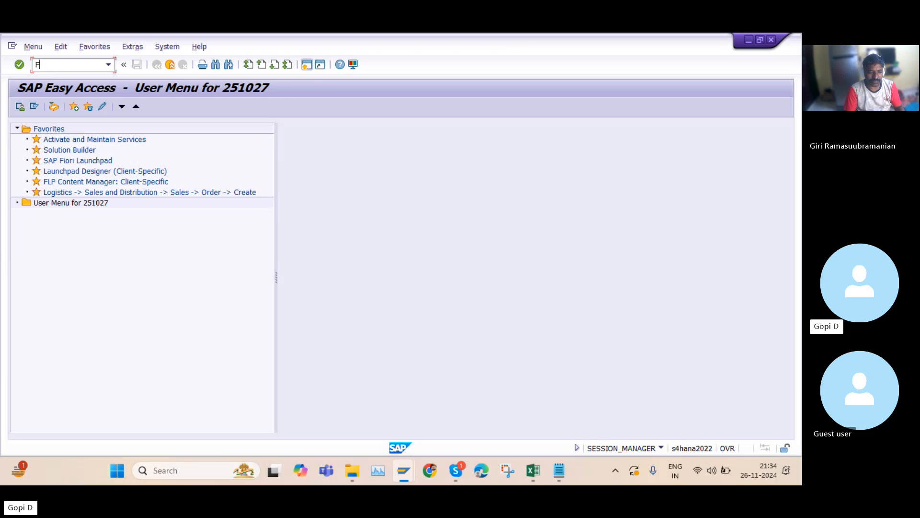
Start transaction F-02 to enter a G/L account posting
{"action": "type", "text": "F"}
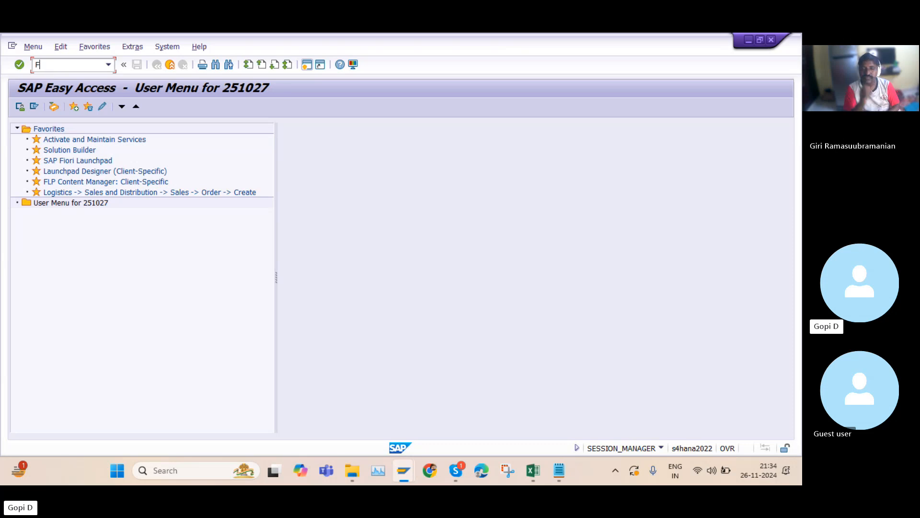
{"action": "type", "text": "-02"}
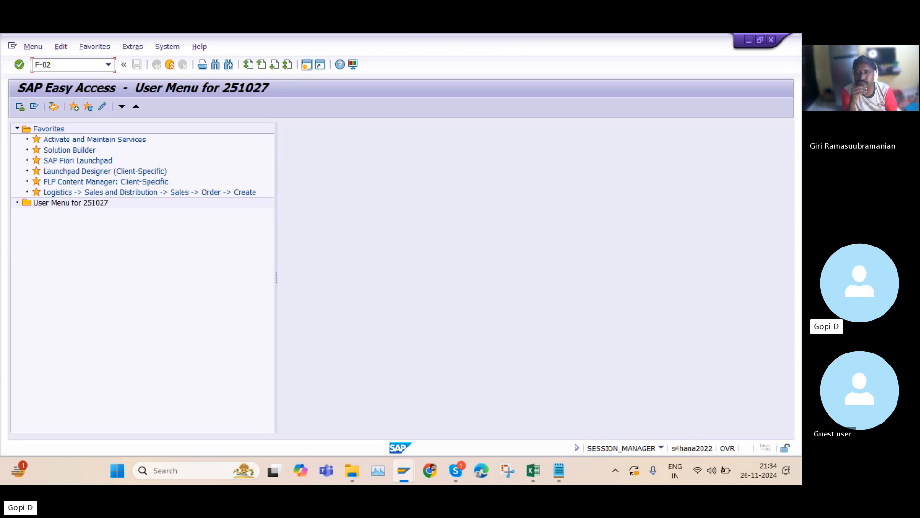
{"action": "key", "text": "Return"}
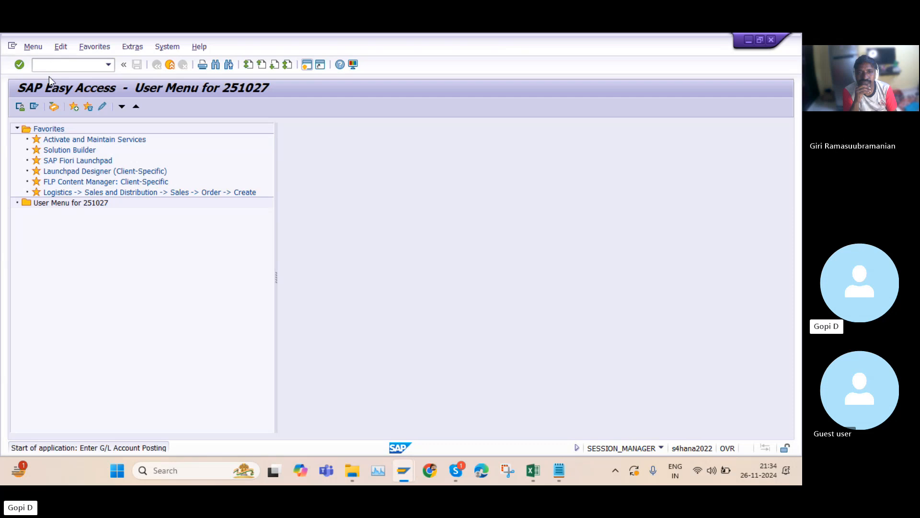
{"action": "scroll", "coordinate": [143, 300], "scroll_direction": "down", "scroll_amount": 3}
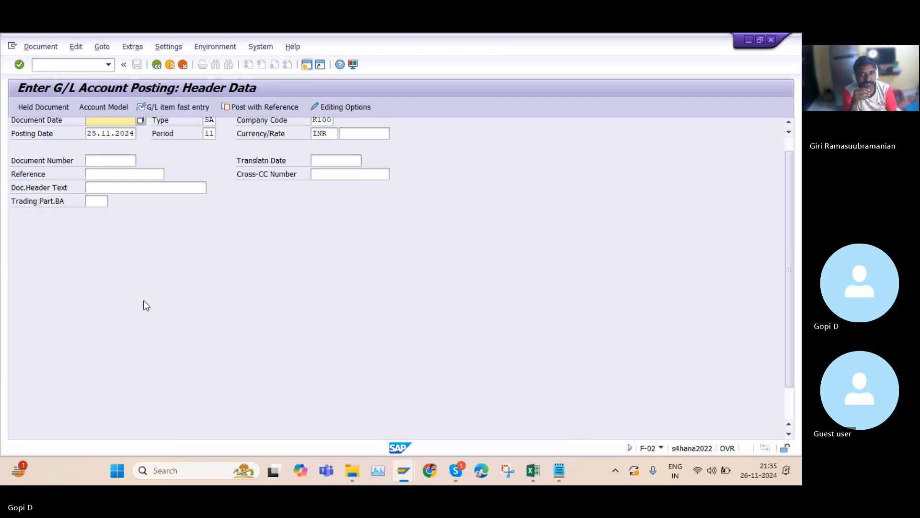
{"action": "scroll", "coordinate": [156, 277], "scroll_direction": "up", "scroll_amount": 3}
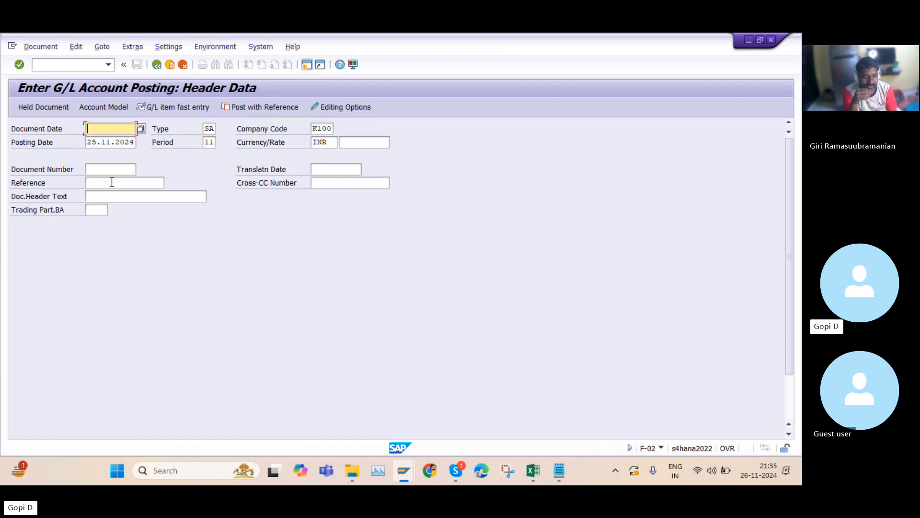
{"action": "scroll", "coordinate": [155, 220], "scroll_direction": "down", "scroll_amount": 3}
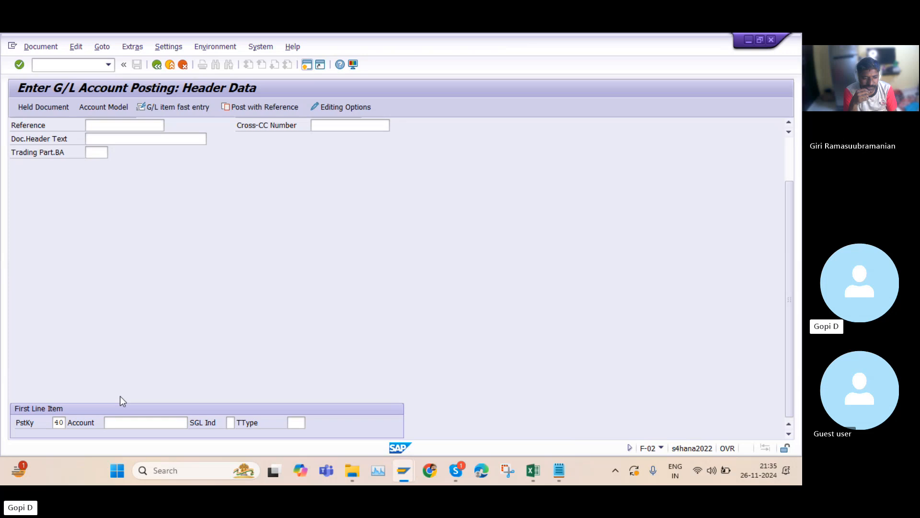
{"action": "left_click", "coordinate": [123, 423]}
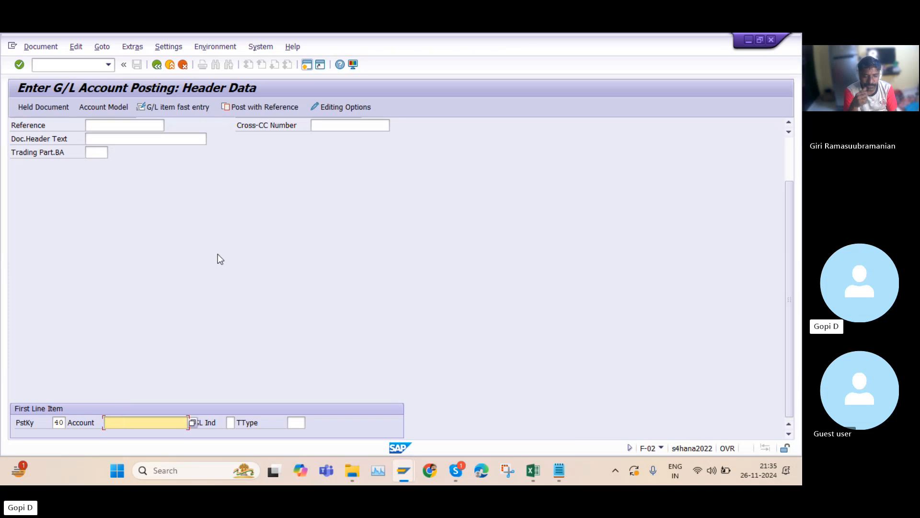
{"action": "scroll", "coordinate": [217, 256], "scroll_direction": "up", "scroll_amount": 3}
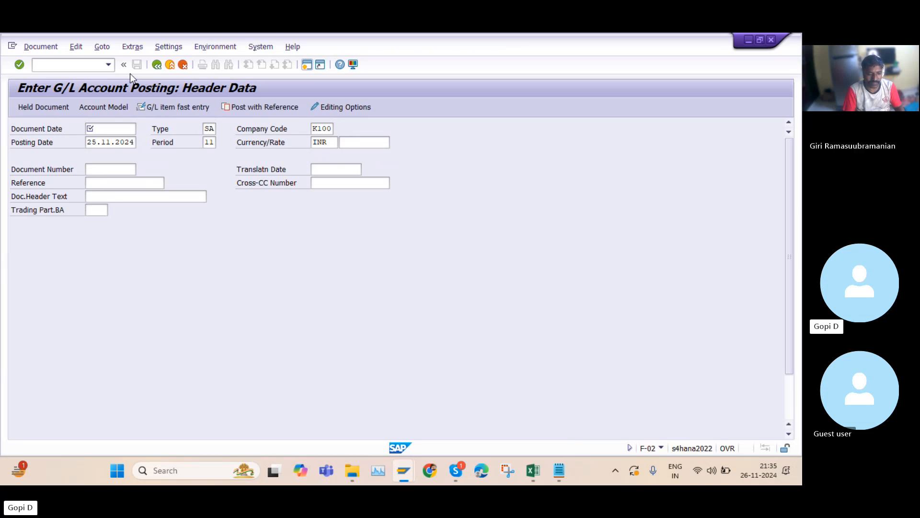
{"action": "left_click", "coordinate": [157, 64]}
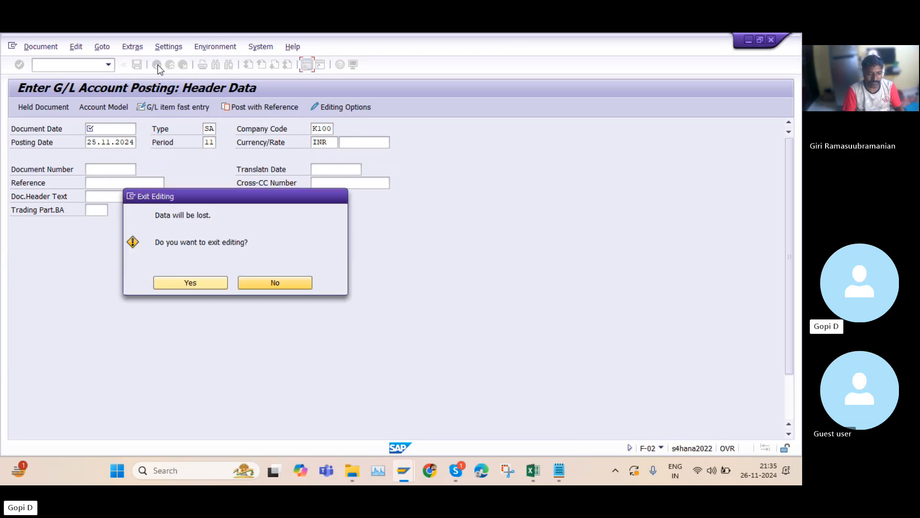
{"action": "left_click", "coordinate": [209, 283]}
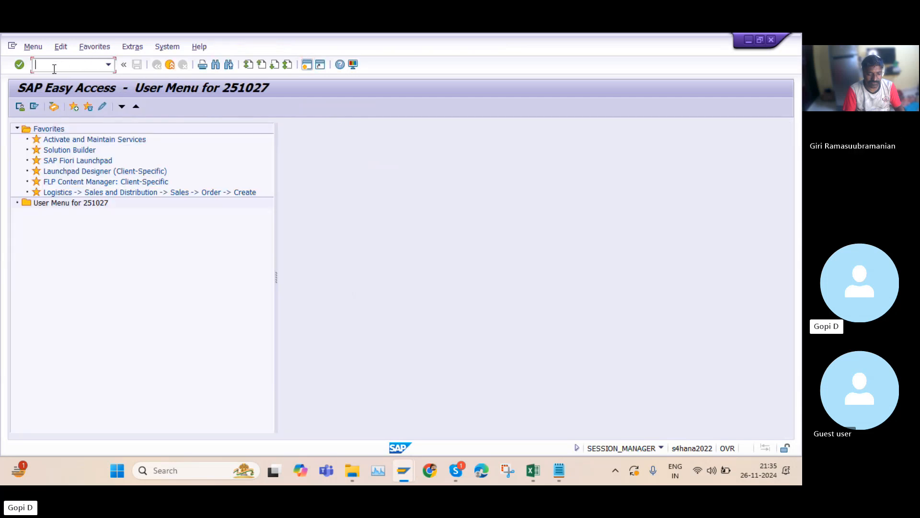
Start transaction FB50 to enter a G/L account document
{"action": "type", "text": "FB5"}
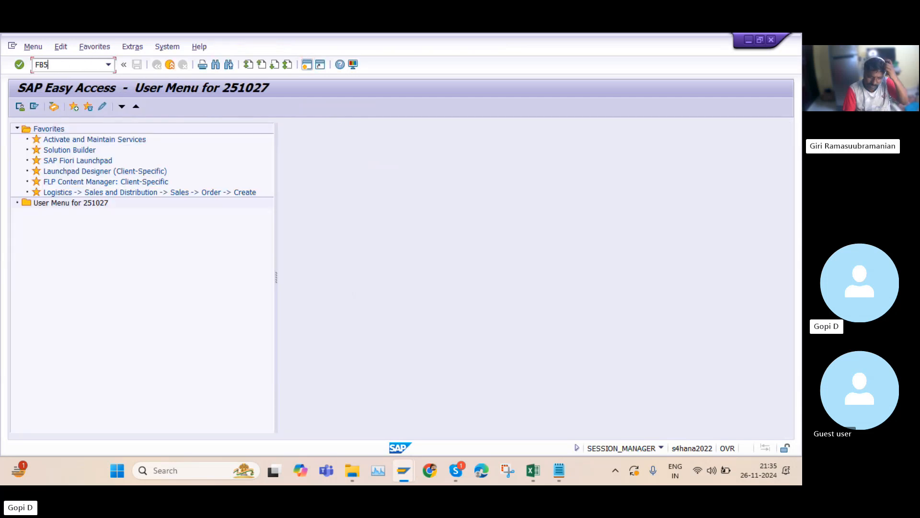
{"action": "type", "text": "0"}
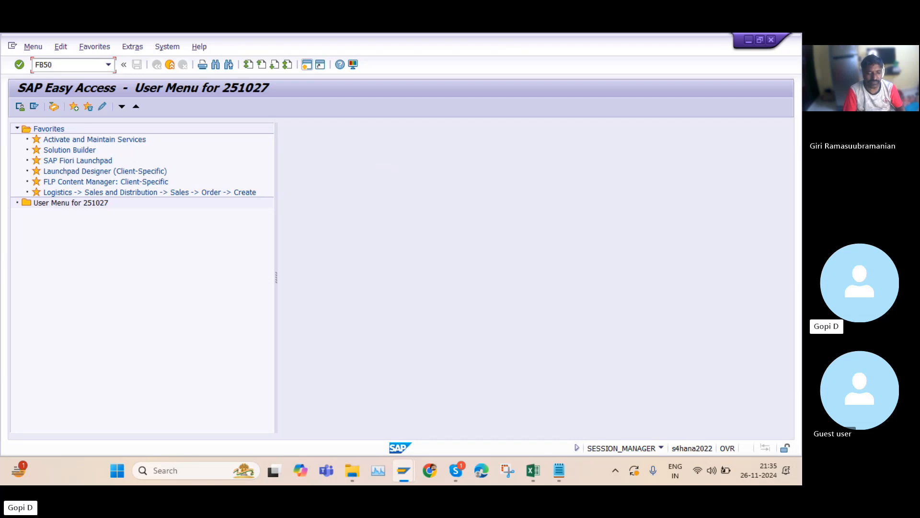
{"action": "key", "text": "Return"}
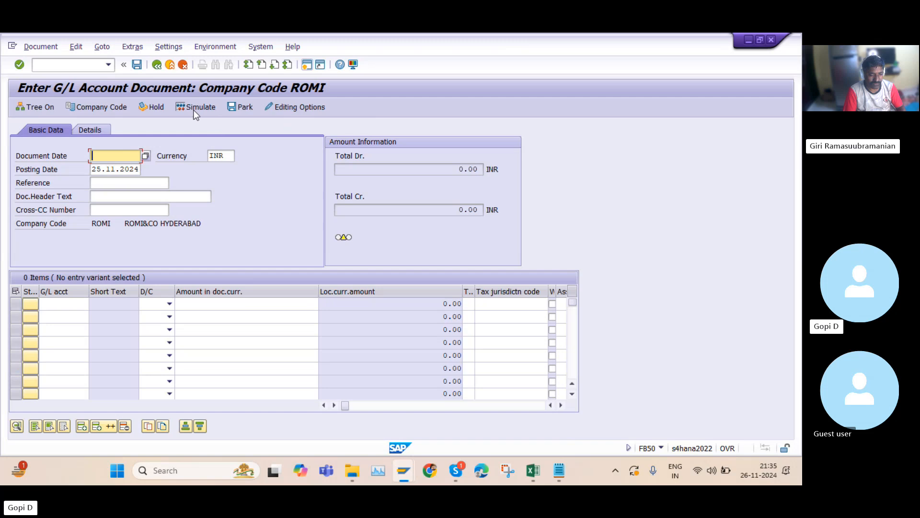
Switch the document's company code to K100
{"action": "left_click", "coordinate": [85, 111]}
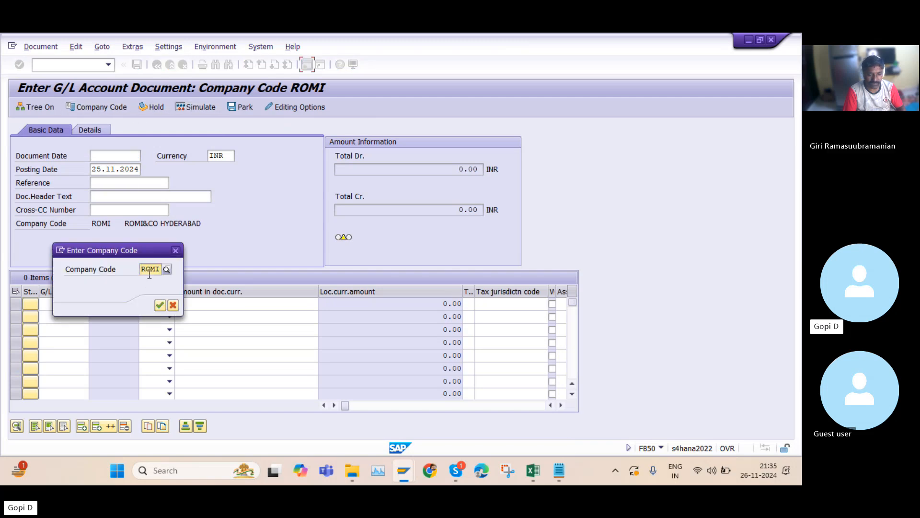
{"action": "type", "text": "K100"}
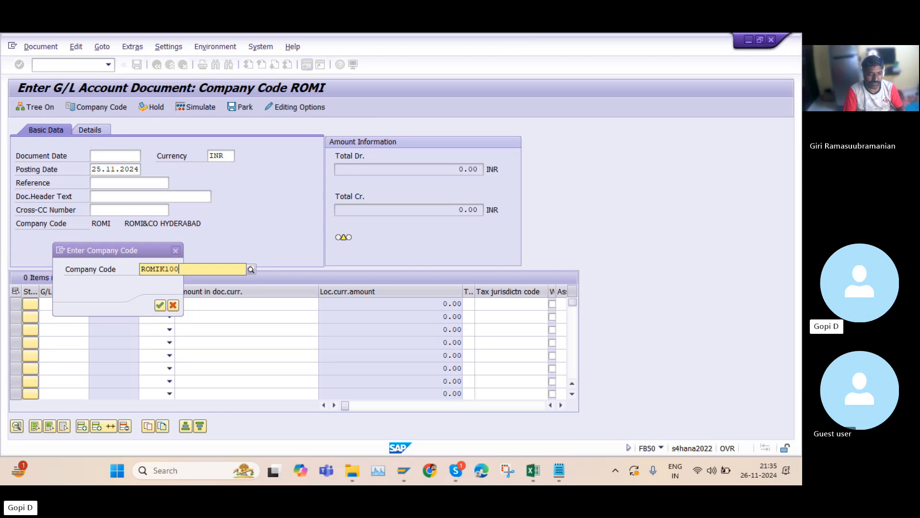
{"action": "key", "text": "BackSpace"}
{"action": "key", "text": "BackSpace"}
{"action": "key", "text": "BackSpace"}
{"action": "key", "text": "BackSpace"}
{"action": "key", "text": "BackSpace"}
{"action": "key", "text": "BackSpace"}
{"action": "key", "text": "BackSpace"}
{"action": "key", "text": "BackSpace"}
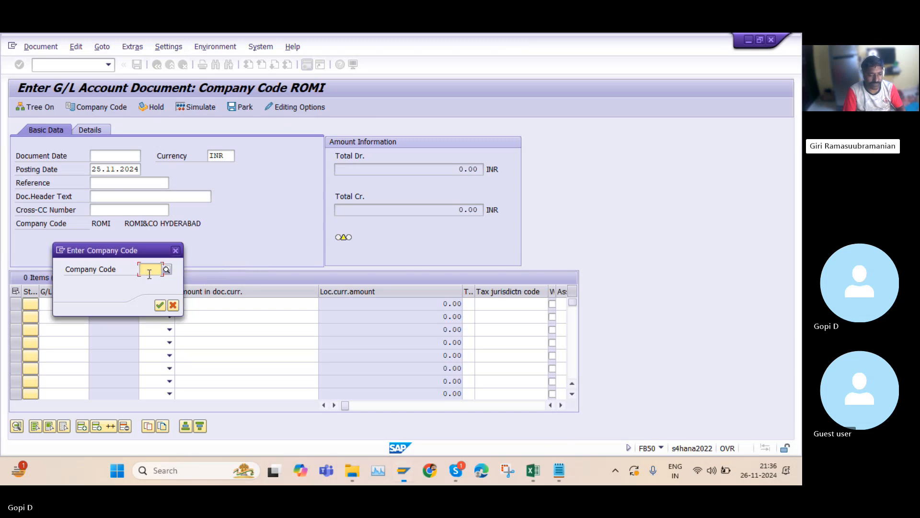
{"action": "type", "text": "K100"}
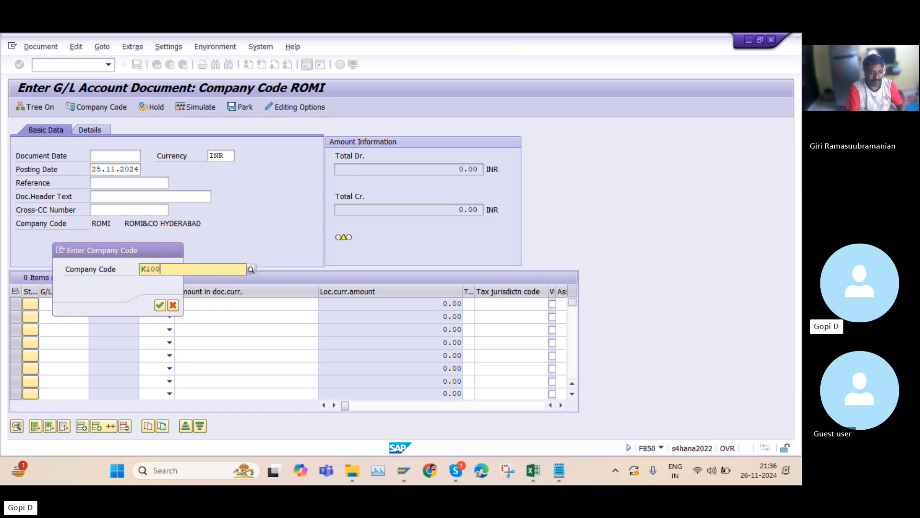
{"action": "left_click", "coordinate": [158, 295]}
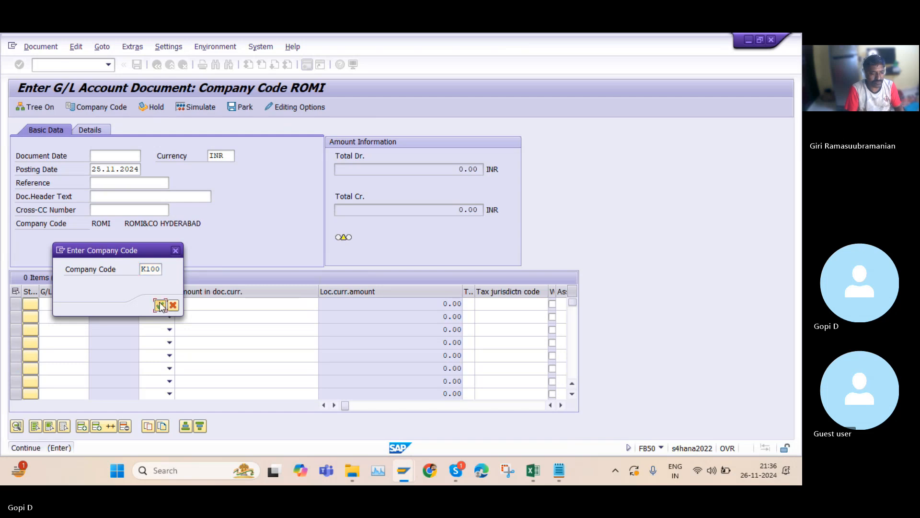
{"action": "left_click", "coordinate": [160, 305]}
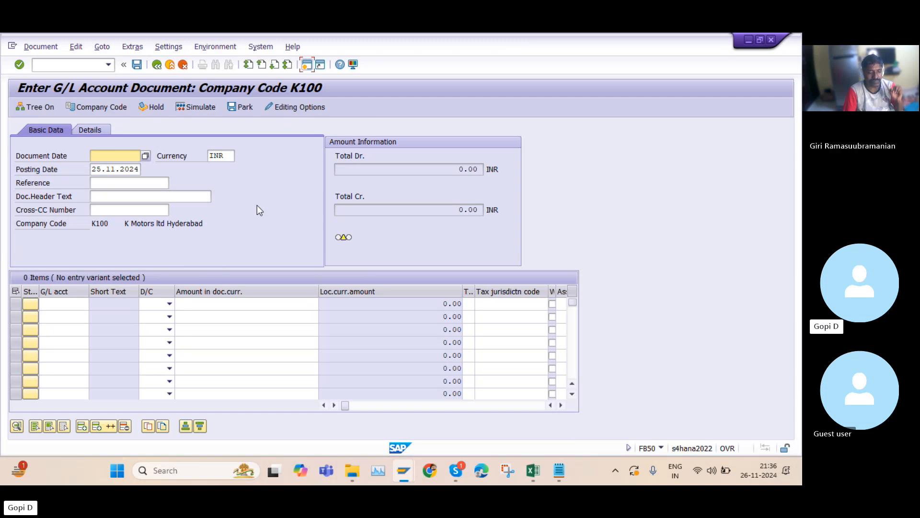
Set both the document date and the posting date to 26.11.2024
{"action": "type", "text": "25"}
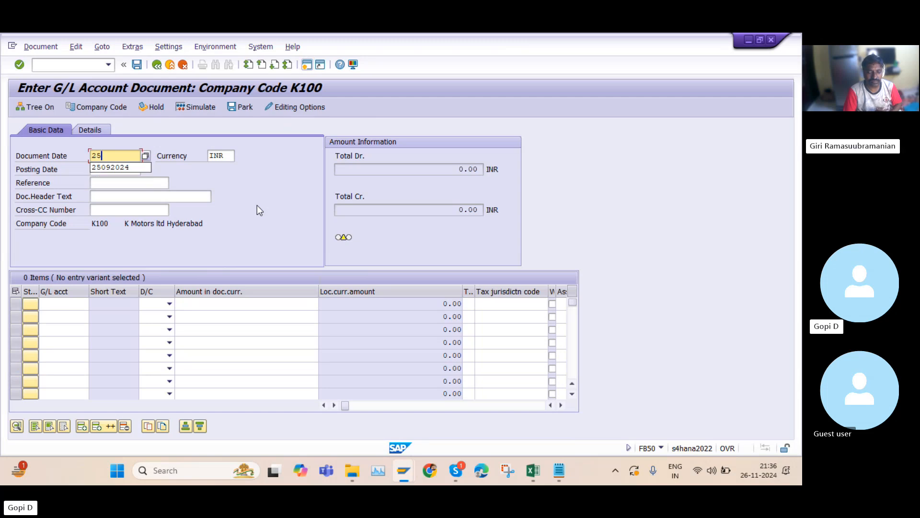
{"action": "key", "text": "BackSpace"}
{"action": "type", "text": "6"}
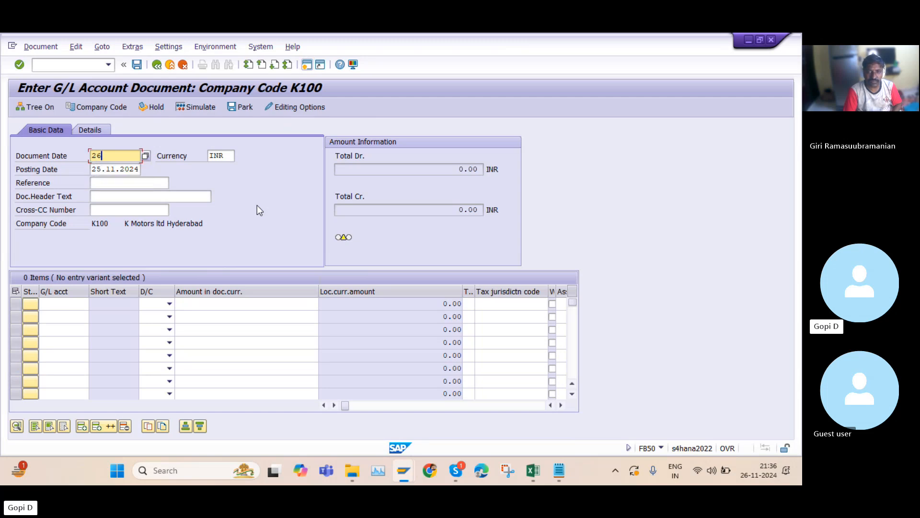
{"action": "type", "text": "112024"}
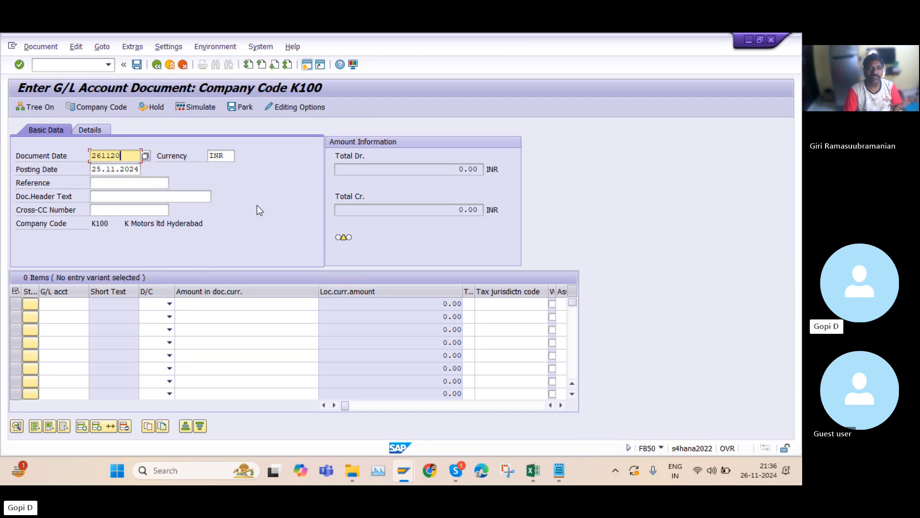
{"action": "left_click", "coordinate": [139, 169]}
{"action": "key", "text": "BackSpace"}
{"action": "key", "text": "BackSpace"}
{"action": "key", "text": "BackSpace"}
{"action": "key", "text": "BackSpace"}
{"action": "key", "text": "BackSpace"}
{"action": "key", "text": "BackSpace"}
{"action": "key", "text": "BackSpace"}
{"action": "key", "text": "BackSpace"}
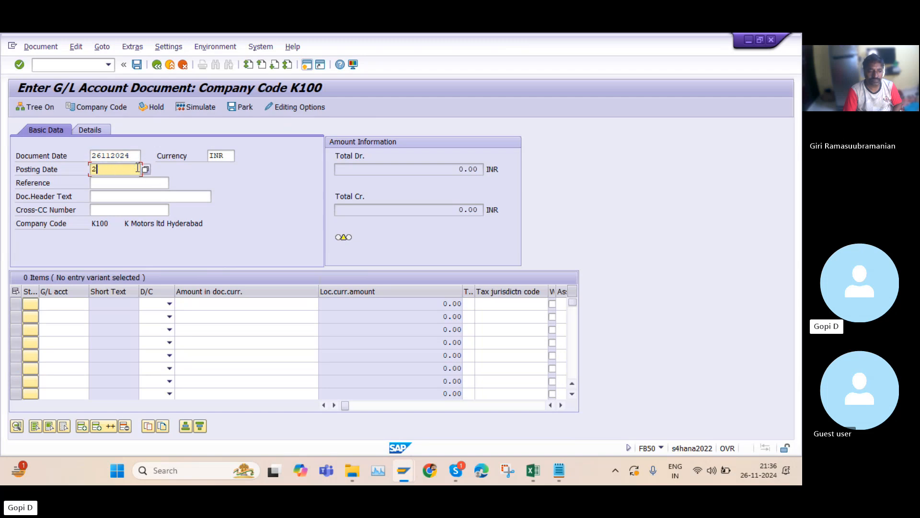
{"action": "type", "text": "26"}
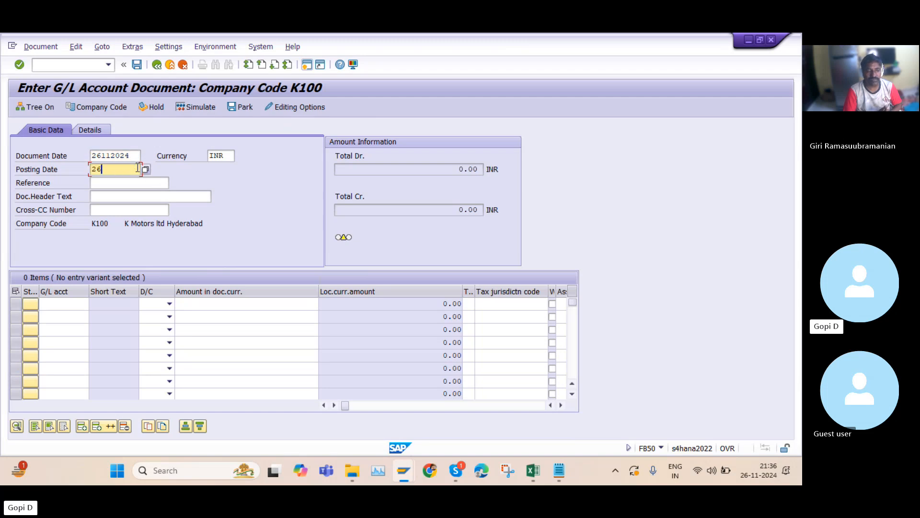
{"action": "type", "text": "112024"}
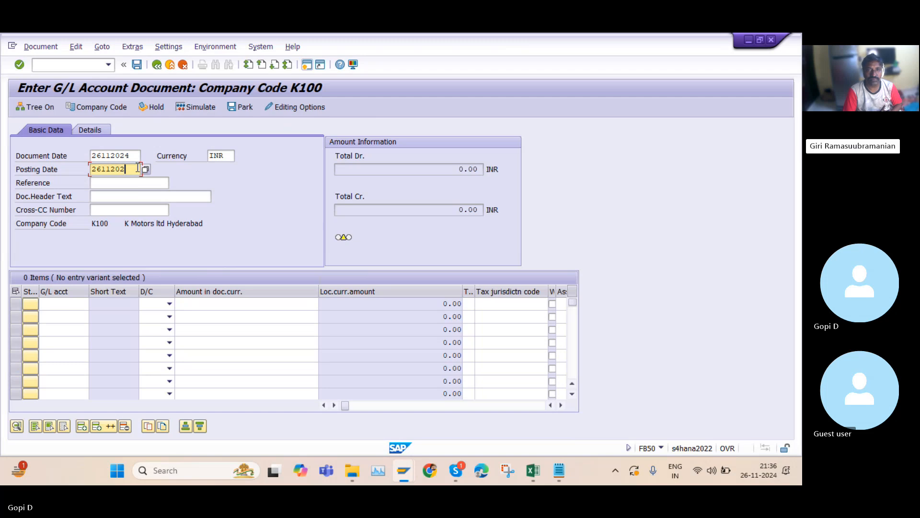
Go through the header fields and re-enter the currency as INR, Indian Rupee
{"action": "left_click", "coordinate": [225, 155]}
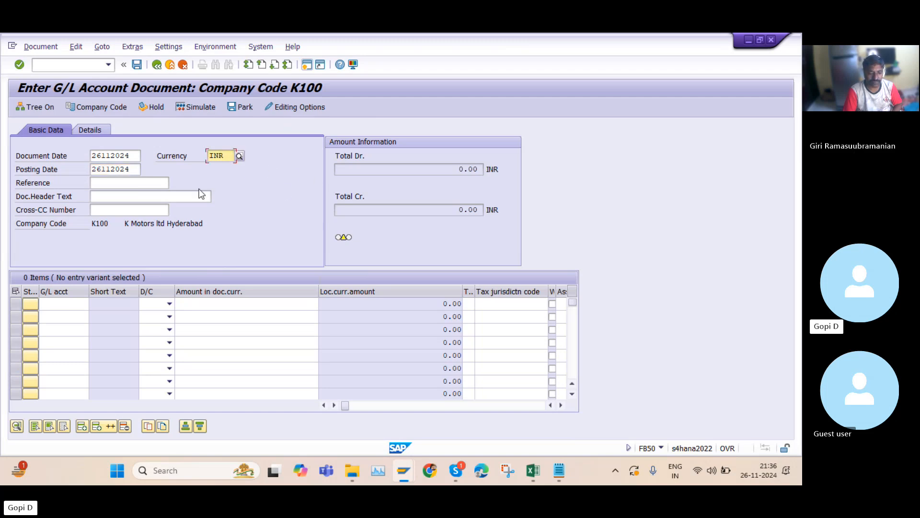
{"action": "left_click", "coordinate": [100, 182]}
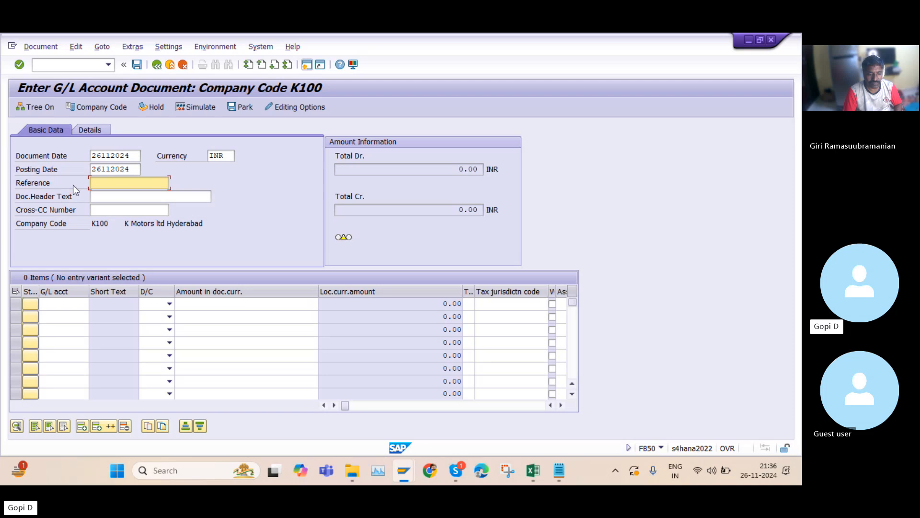
{"action": "left_click", "coordinate": [118, 195]}
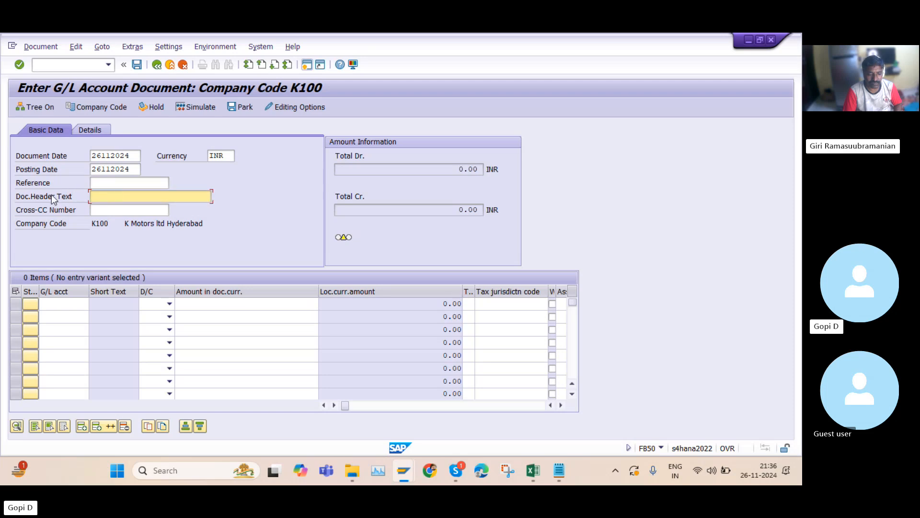
{"action": "left_click", "coordinate": [114, 210]}
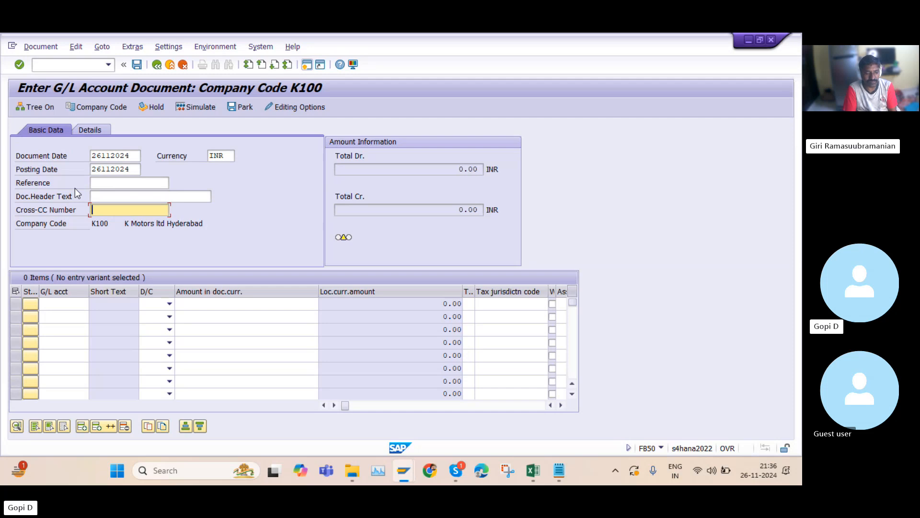
{"action": "left_click", "coordinate": [110, 183]}
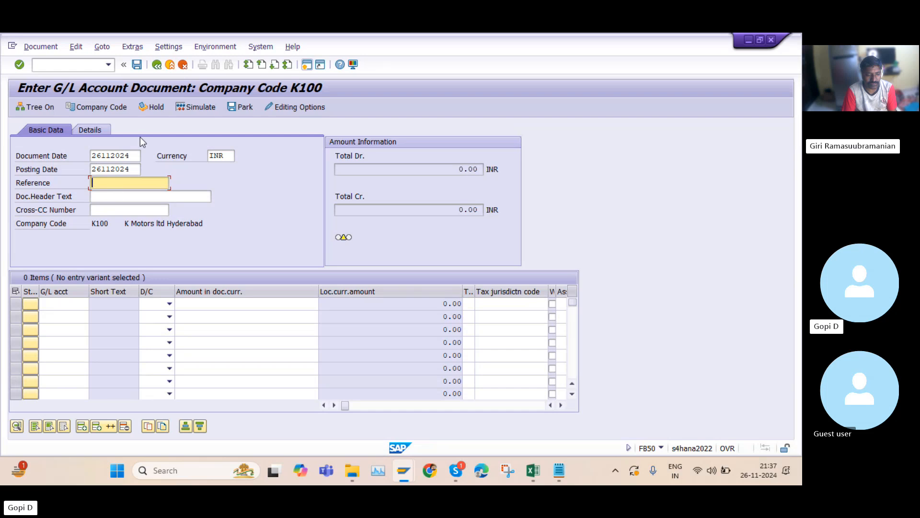
{"action": "double_click", "coordinate": [232, 154]}
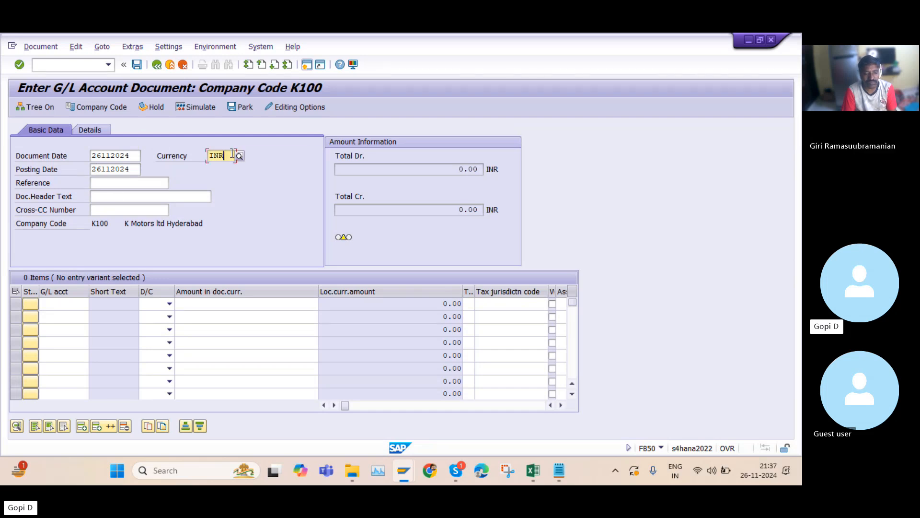
{"action": "key", "text": "Delete"}
{"action": "left_click", "coordinate": [232, 154]}
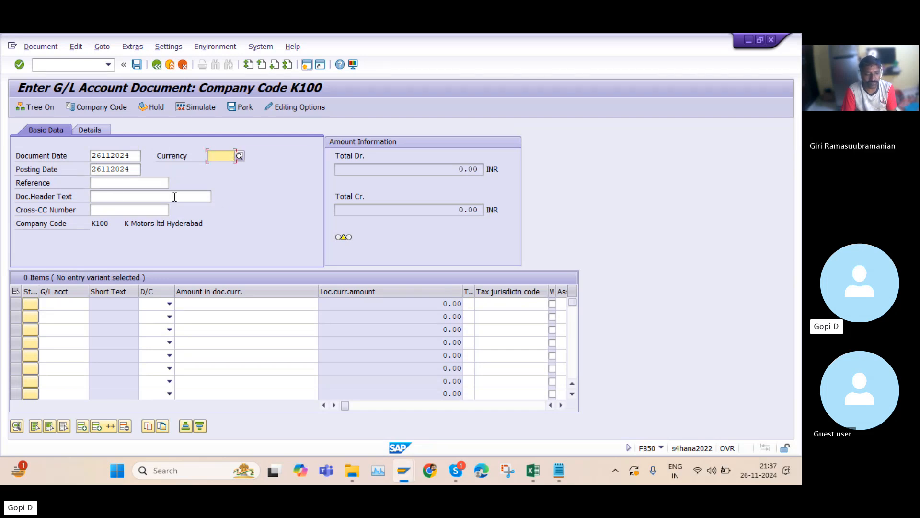
{"action": "left_click", "coordinate": [174, 198]}
{"action": "left_click", "coordinate": [220, 154]}
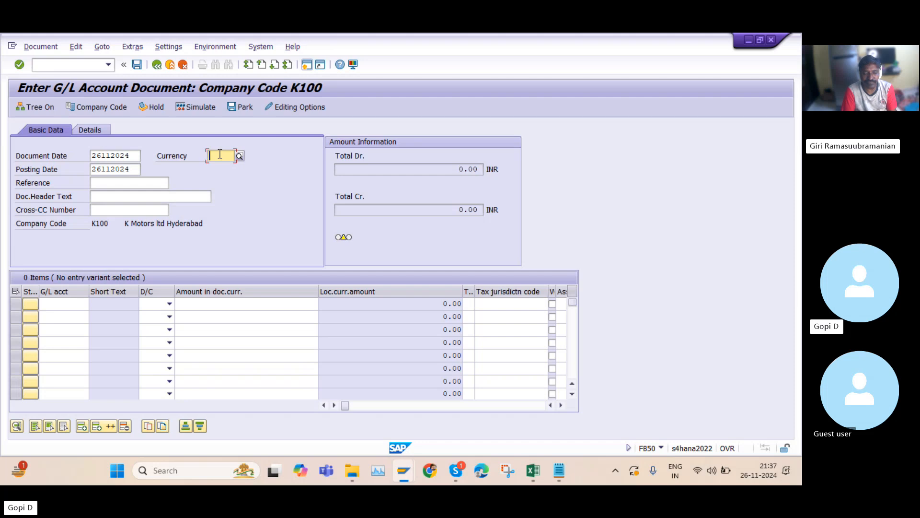
{"action": "type", "text": "INR"}
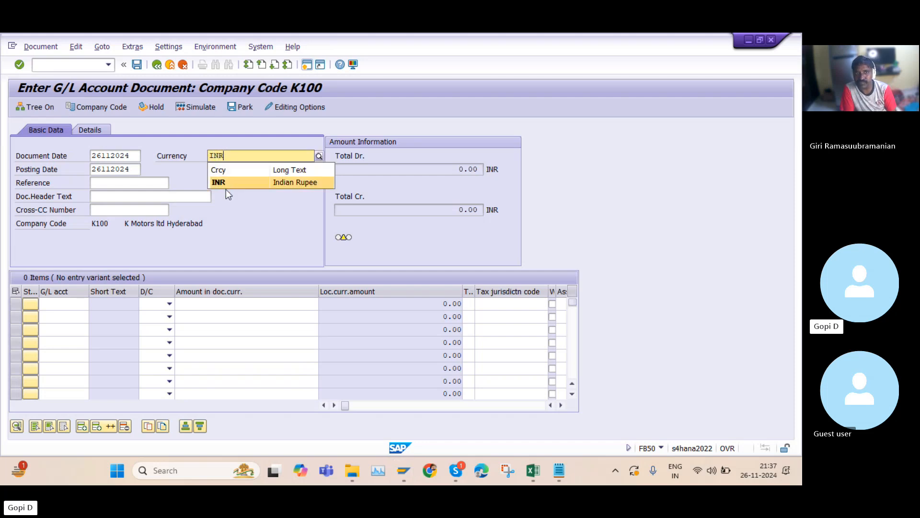
{"action": "left_click", "coordinate": [225, 182]}
Re-enter the document date as 26.11.2024 and go to the first line item's G/L account
{"action": "left_click", "coordinate": [131, 155]}
{"action": "key", "text": "BackSpace"}
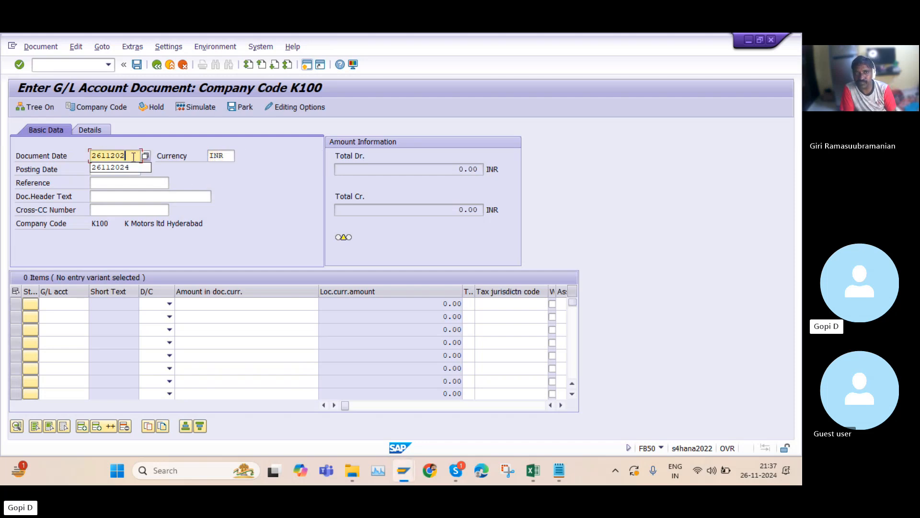
{"action": "key", "text": "BackSpace"}
{"action": "key", "text": "BackSpace"}
{"action": "key", "text": "BackSpace"}
{"action": "key", "text": "BackSpace"}
{"action": "key", "text": "BackSpace"}
{"action": "key", "text": "BackSpace"}
{"action": "key", "text": "BackSpace"}
{"action": "left_click", "coordinate": [171, 196]}
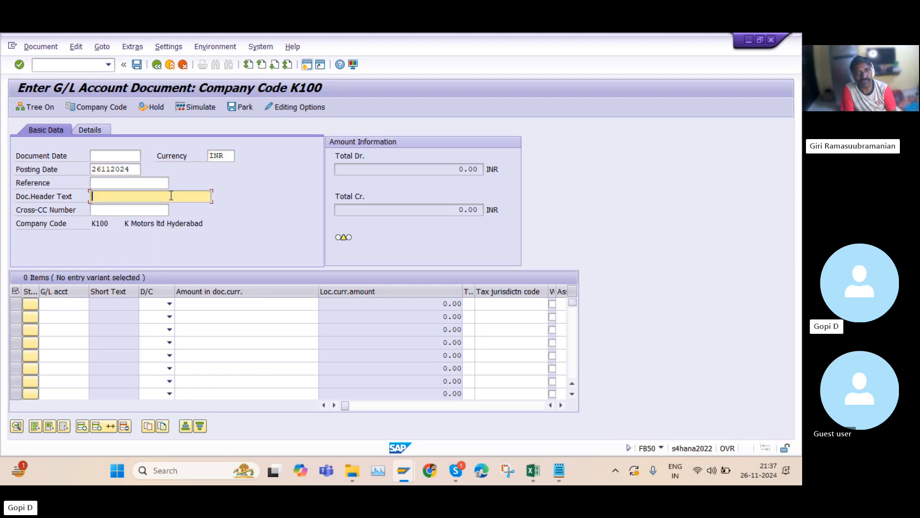
{"action": "left_click", "coordinate": [105, 155]}
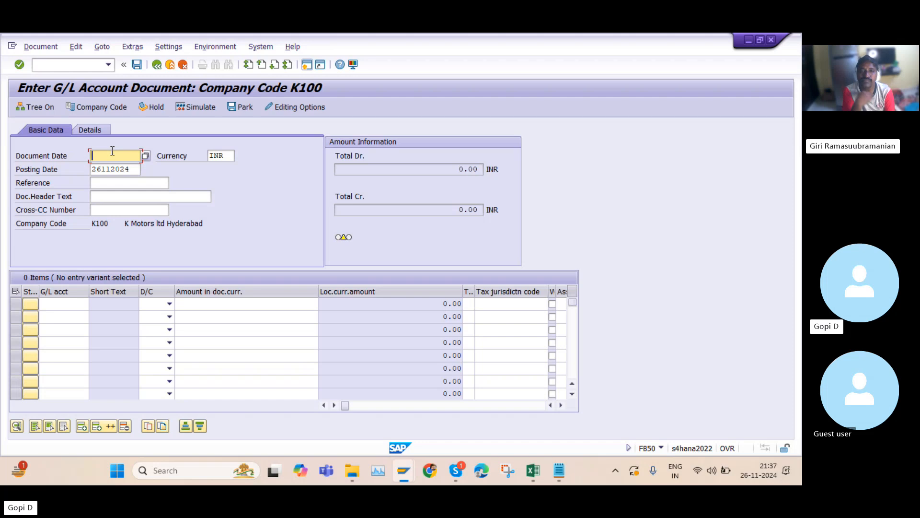
{"action": "type", "text": "26"}
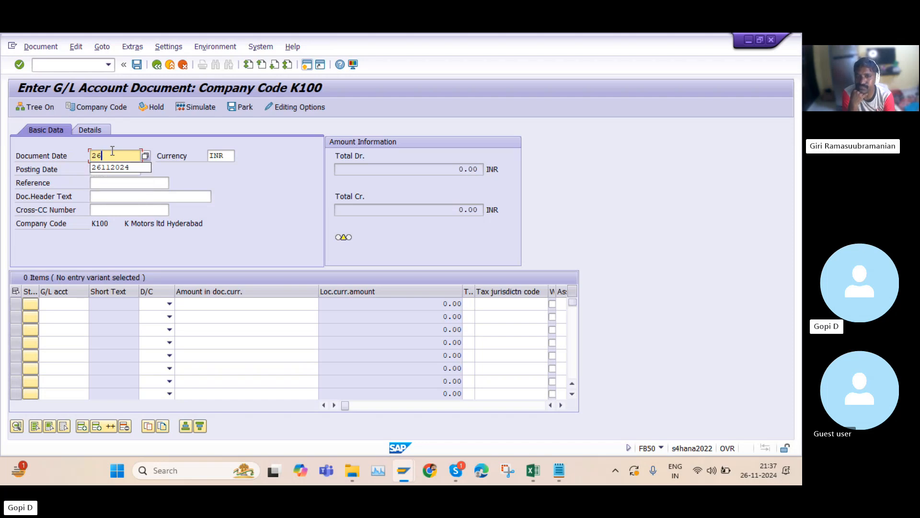
{"action": "left_click", "coordinate": [121, 166]}
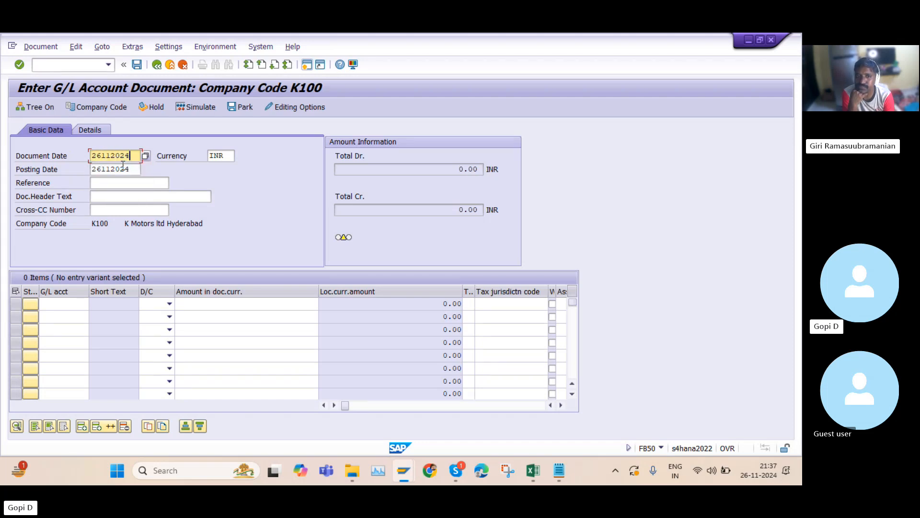
{"action": "left_click", "coordinate": [79, 303]}
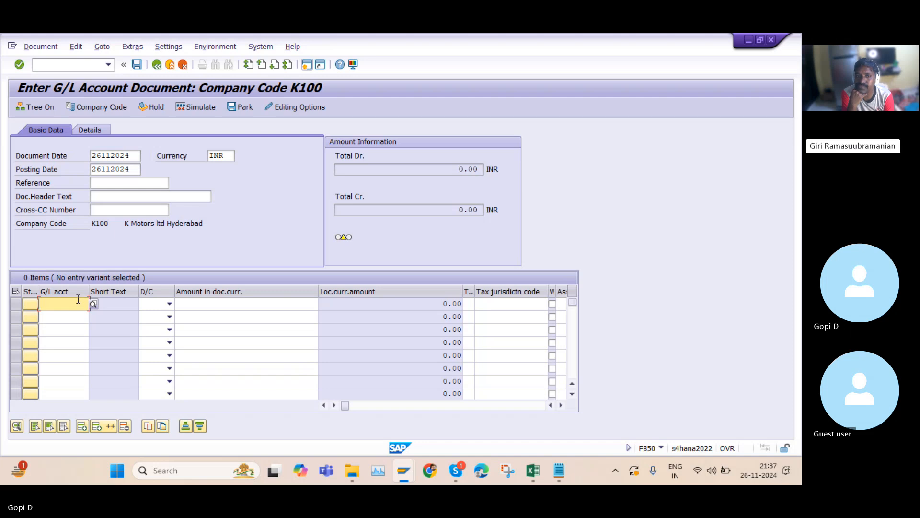
Look up and select G/L account 270000 Rent a/c for the first line item
{"action": "left_click", "coordinate": [93, 305]}
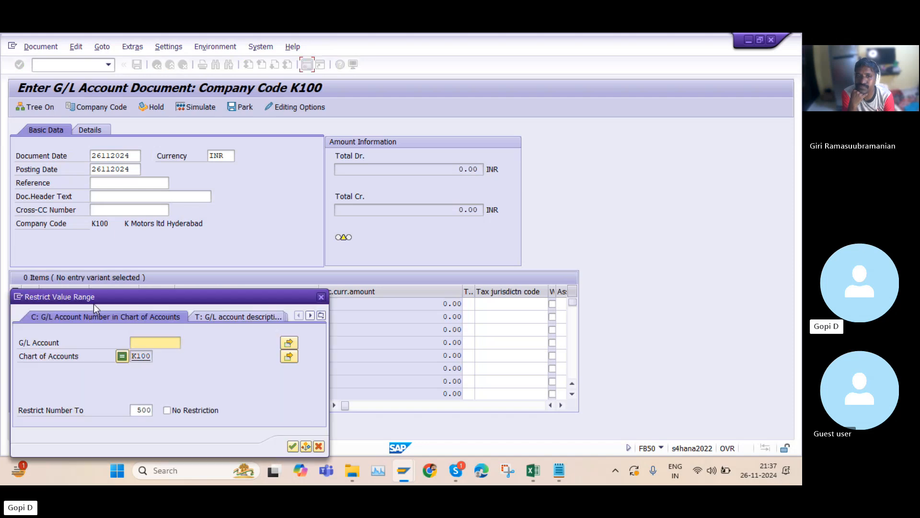
{"action": "left_click", "coordinate": [291, 446]}
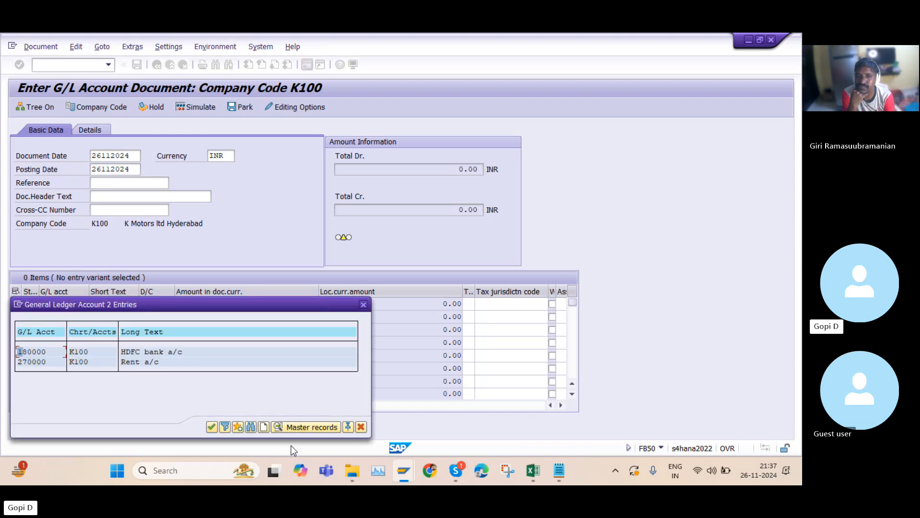
{"action": "double_click", "coordinate": [131, 362]}
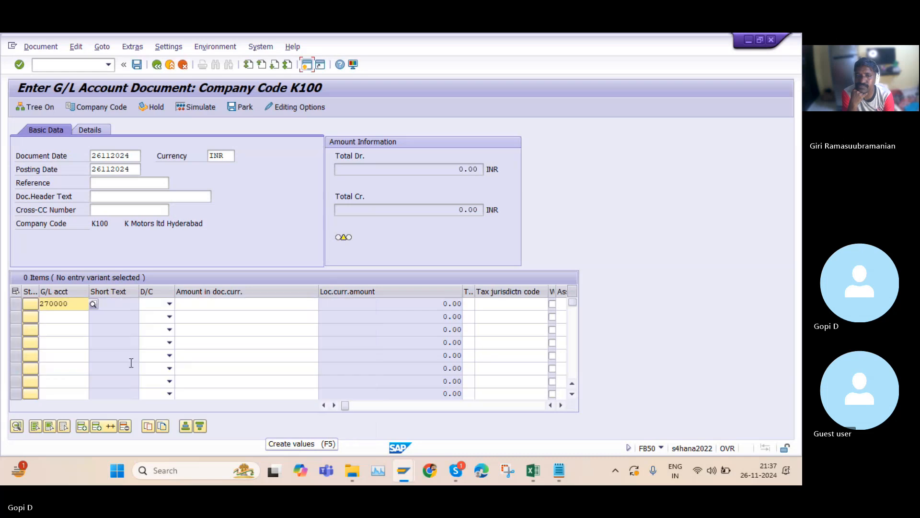
Look up and select G/L account 180000 HDFC bank a/c for the second line item
{"action": "left_click", "coordinate": [78, 317]}
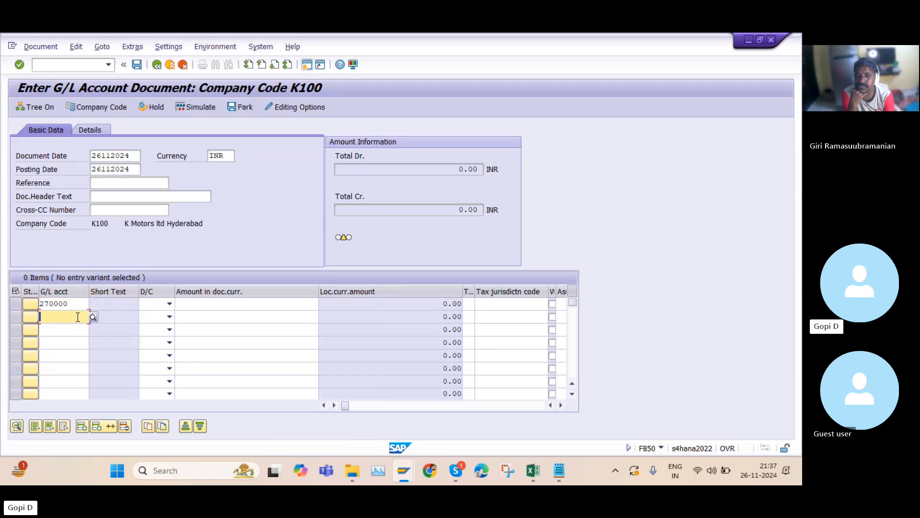
{"action": "left_click", "coordinate": [93, 316]}
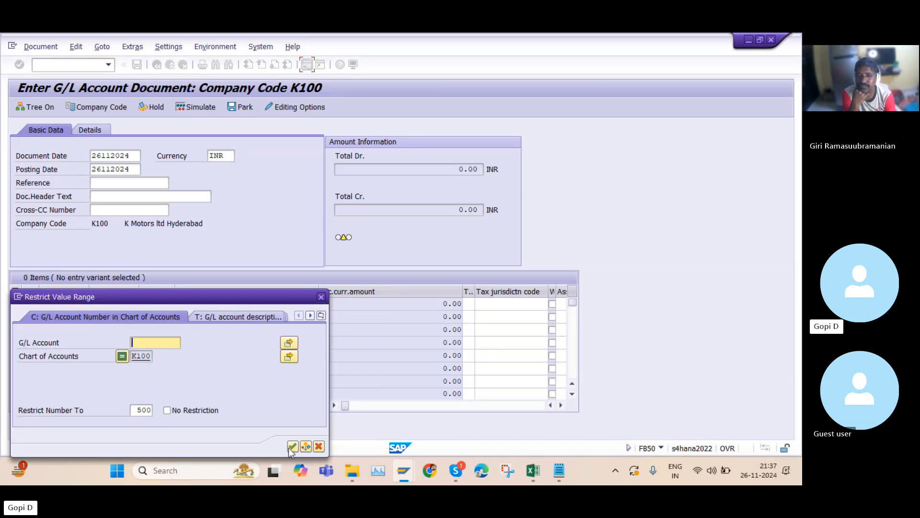
{"action": "left_click", "coordinate": [291, 446]}
{"action": "double_click", "coordinate": [150, 366]}
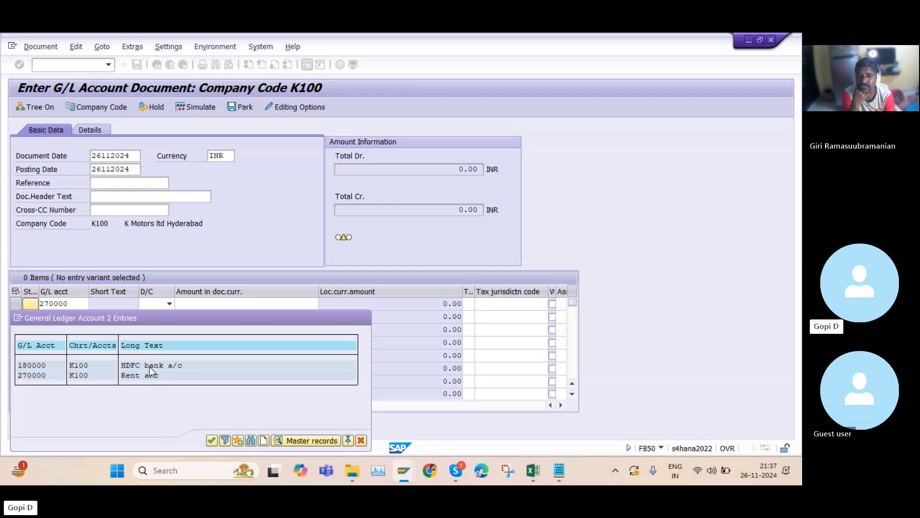
Set the first line to Debit and the second line to Credit
{"action": "left_click", "coordinate": [168, 304]}
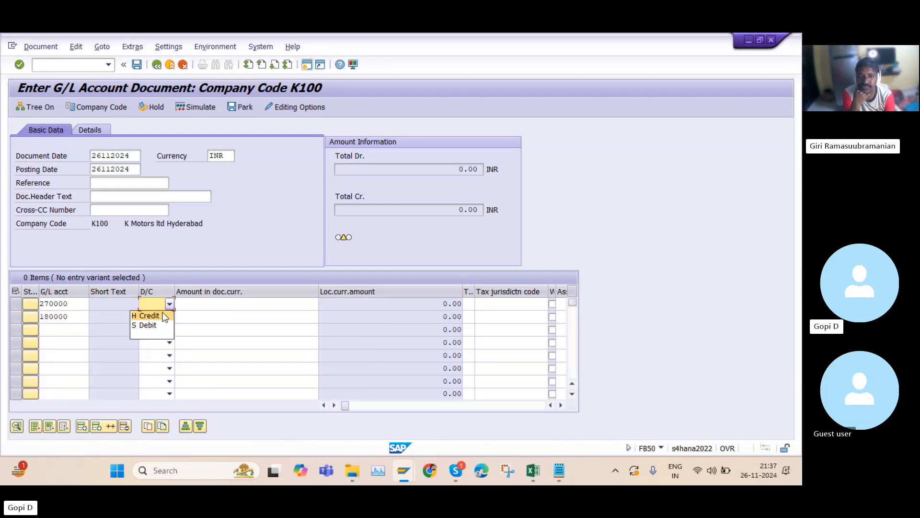
{"action": "left_click", "coordinate": [158, 323]}
{"action": "left_click", "coordinate": [169, 317]}
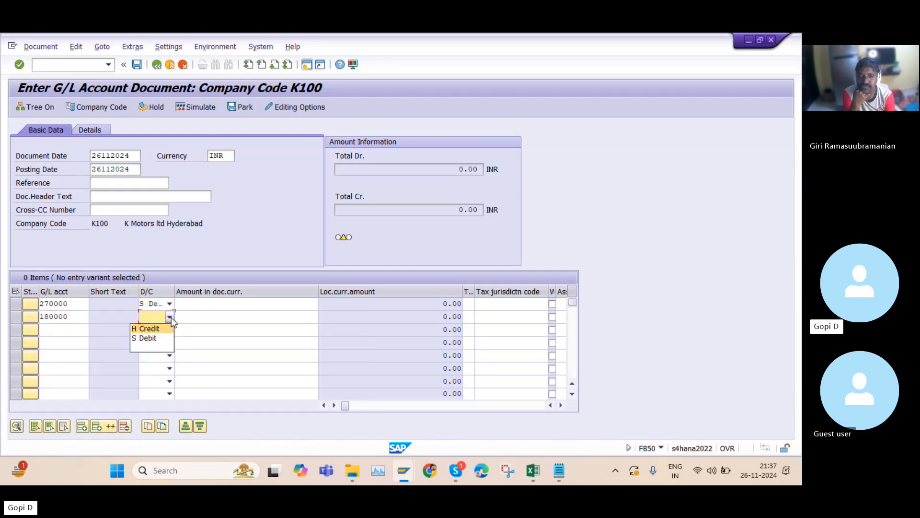
{"action": "left_click", "coordinate": [166, 329]}
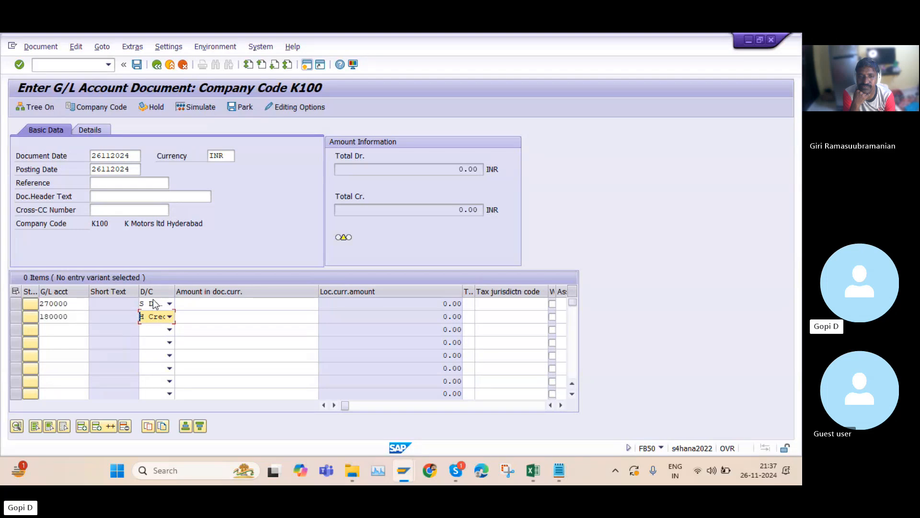
Enter an amount of 12000 on both the debit and credit lines
{"action": "left_click", "coordinate": [222, 305]}
{"action": "type", "text": "12000"}
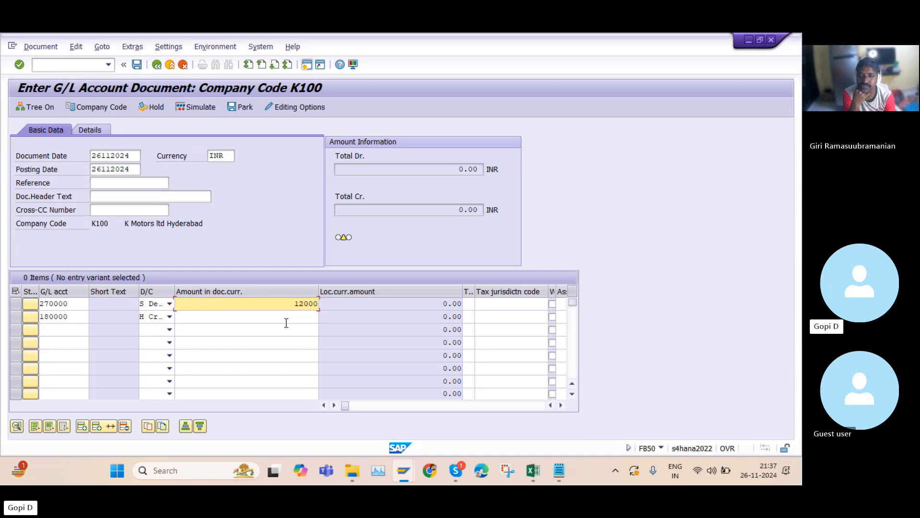
{"action": "left_click", "coordinate": [299, 317]}
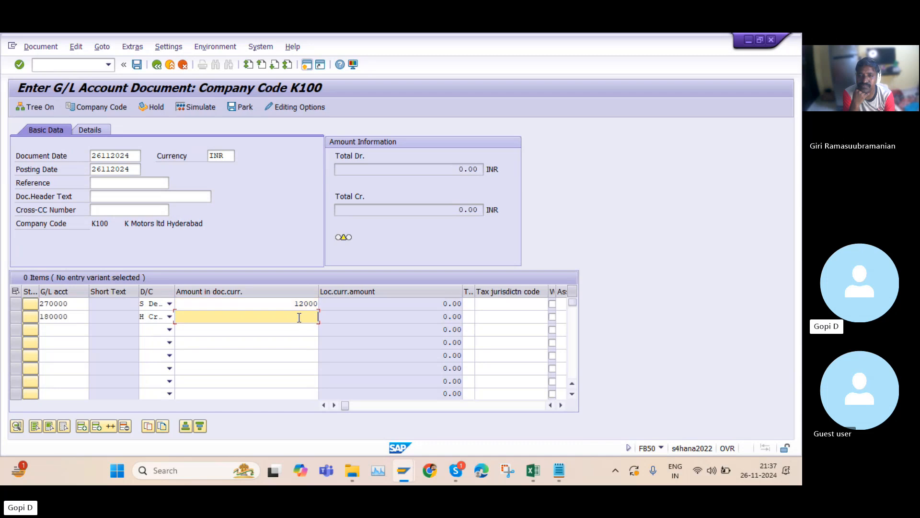
{"action": "type", "text": "12000"}
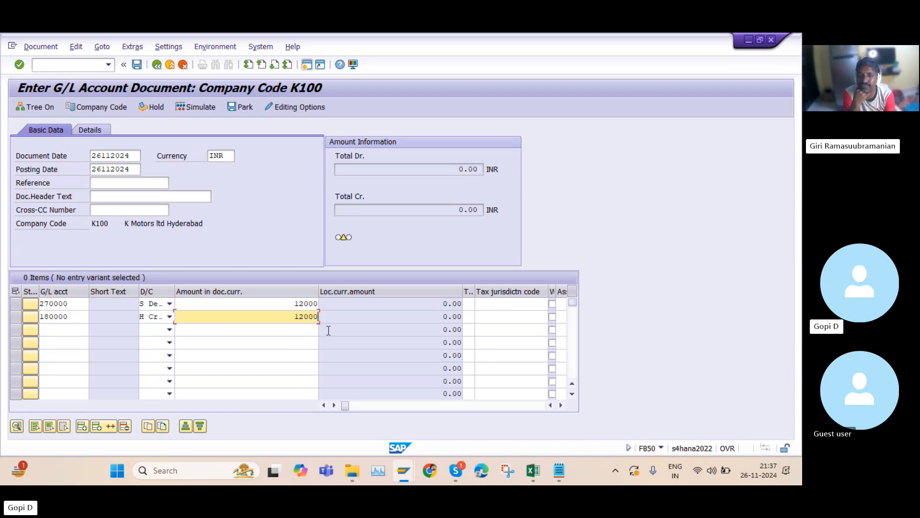
Scroll through the line item columns to examine the cost center, business area and sales order fields
{"action": "left_click", "coordinate": [561, 405]}
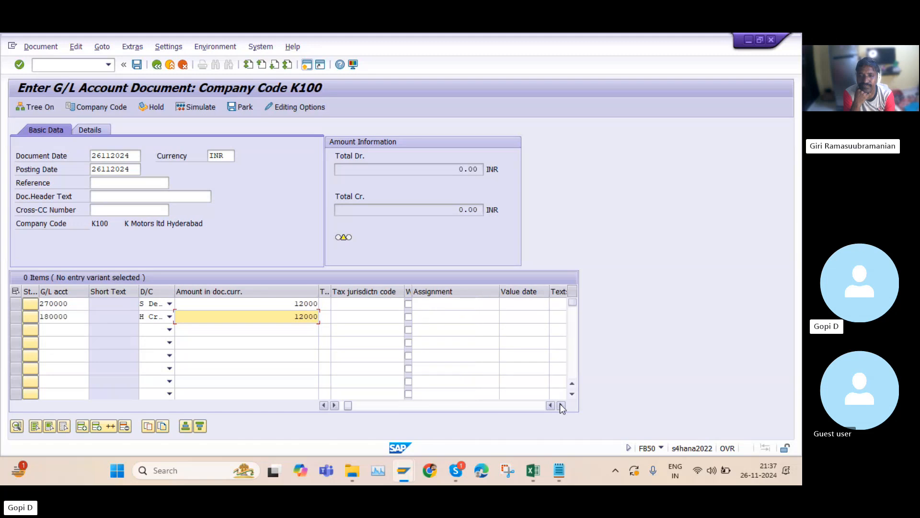
{"action": "left_click", "coordinate": [561, 405]}
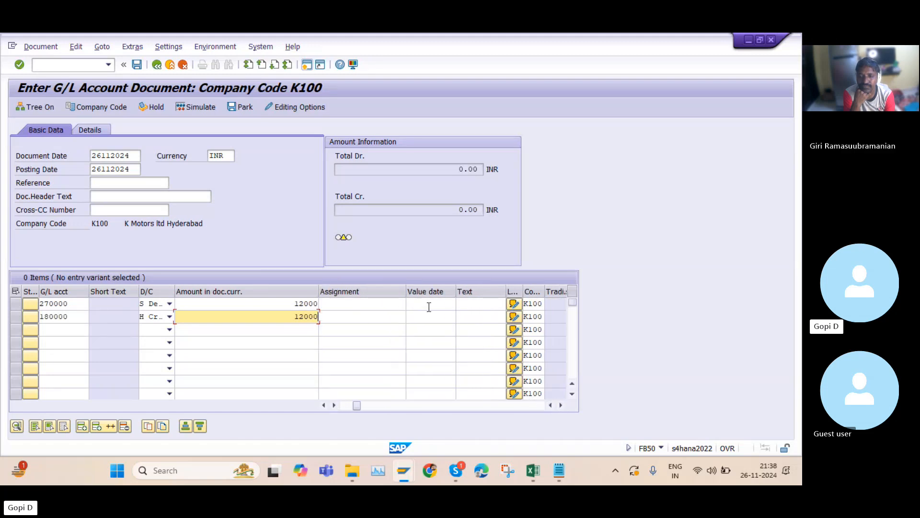
{"action": "left_click", "coordinate": [561, 405]}
{"action": "left_click", "coordinate": [561, 405]}
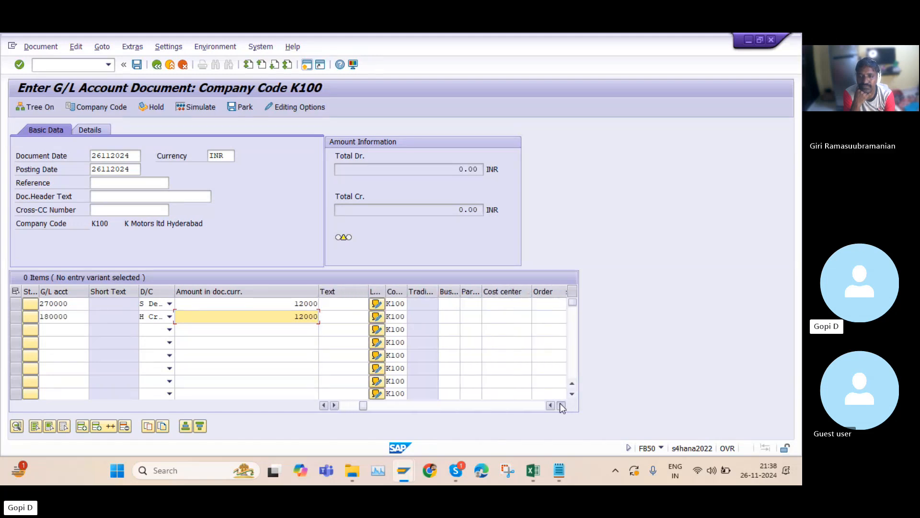
{"action": "left_click", "coordinate": [561, 406]}
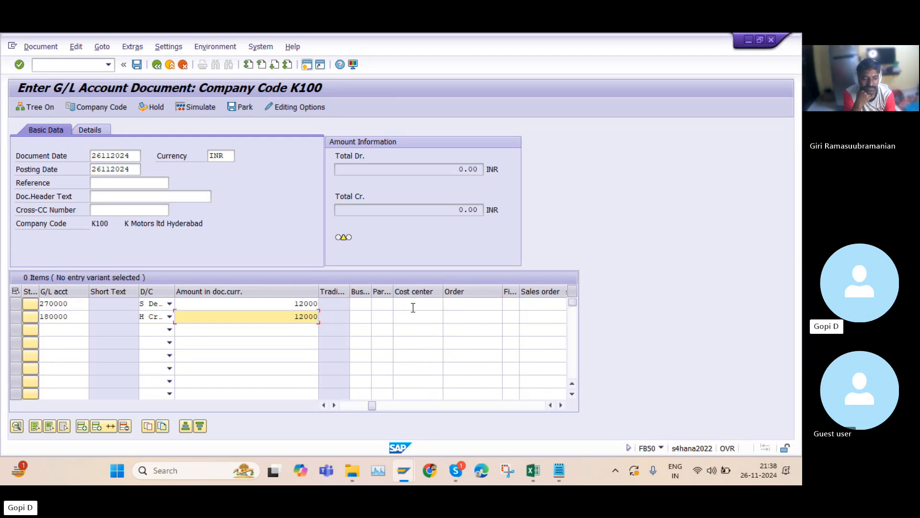
{"action": "left_click", "coordinate": [413, 303]}
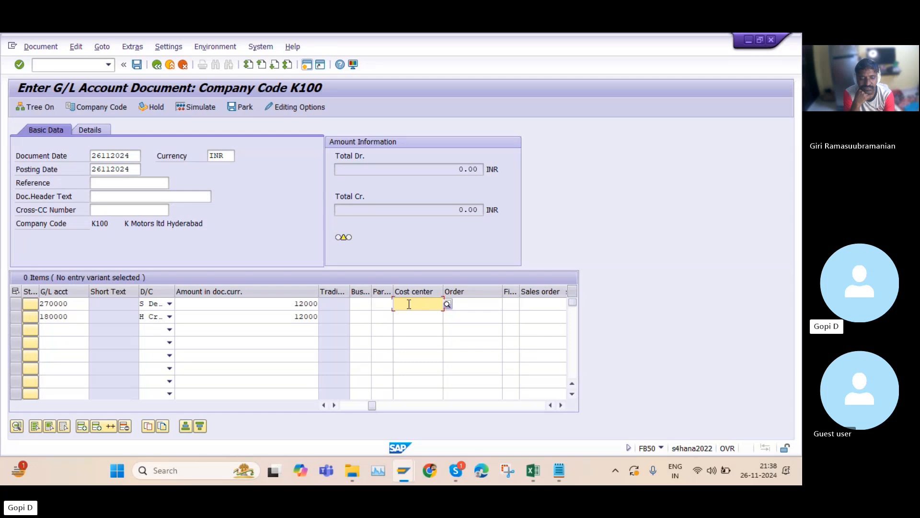
{"action": "left_click", "coordinate": [357, 304]}
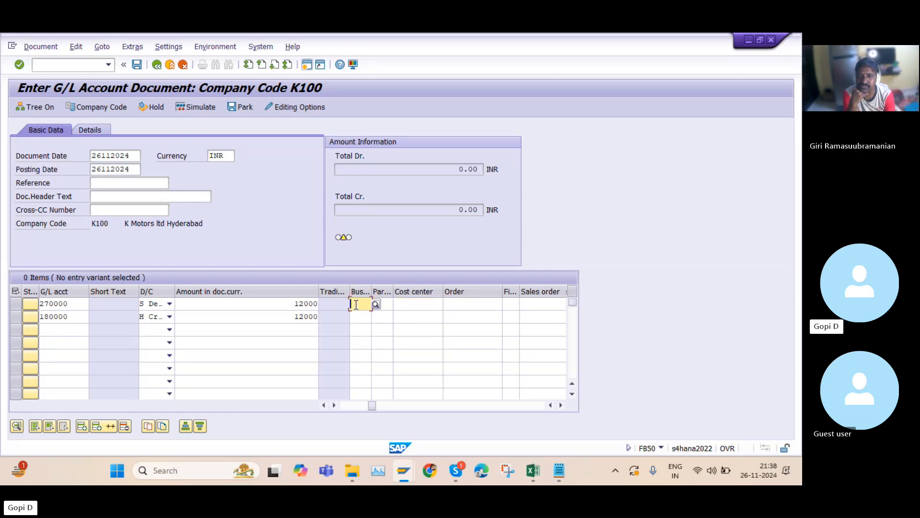
{"action": "left_click", "coordinate": [565, 404]}
{"action": "left_click", "coordinate": [565, 404]}
{"action": "left_click", "coordinate": [499, 305]}
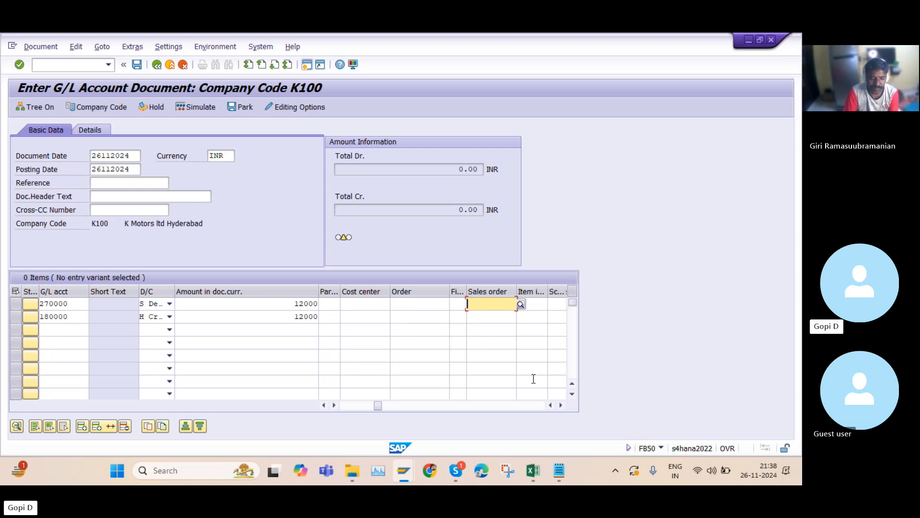
Scroll across the remaining line item columns to the far end, then return to the first columns
{"action": "left_click", "coordinate": [561, 405]}
{"action": "left_click", "coordinate": [561, 406]}
{"action": "left_click", "coordinate": [562, 406]}
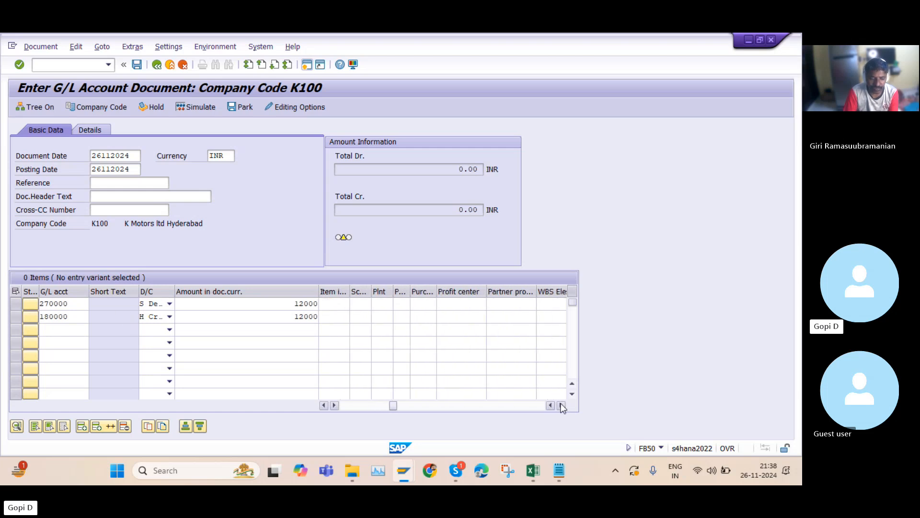
{"action": "left_click", "coordinate": [562, 406]}
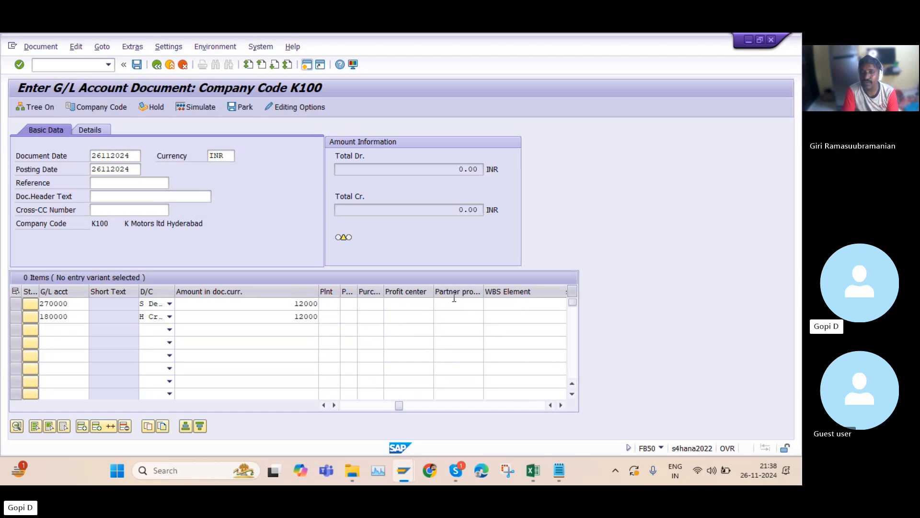
{"action": "left_click", "coordinate": [561, 405]}
{"action": "left_click", "coordinate": [562, 406]}
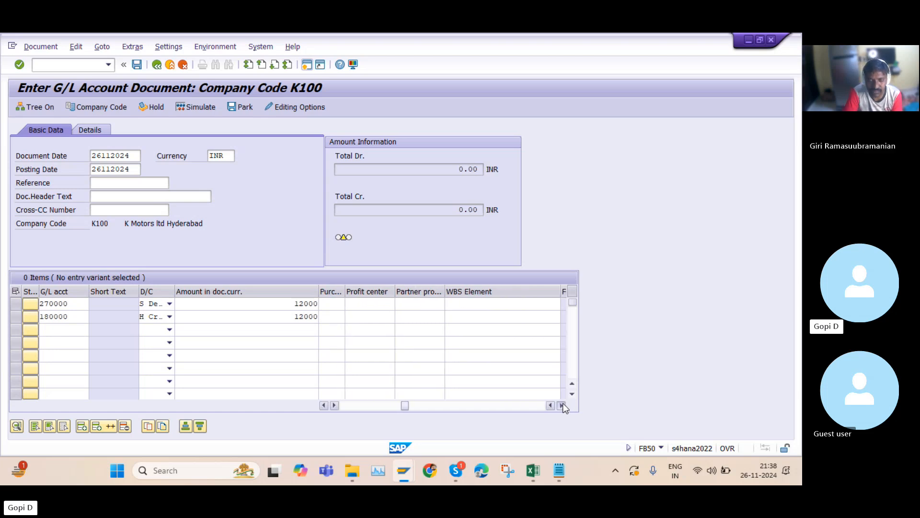
{"action": "left_click", "coordinate": [562, 406]}
{"action": "left_click", "coordinate": [562, 406]}
{"action": "left_click", "coordinate": [561, 405]}
{"action": "left_click", "coordinate": [561, 406]}
{"action": "left_click", "coordinate": [562, 405]}
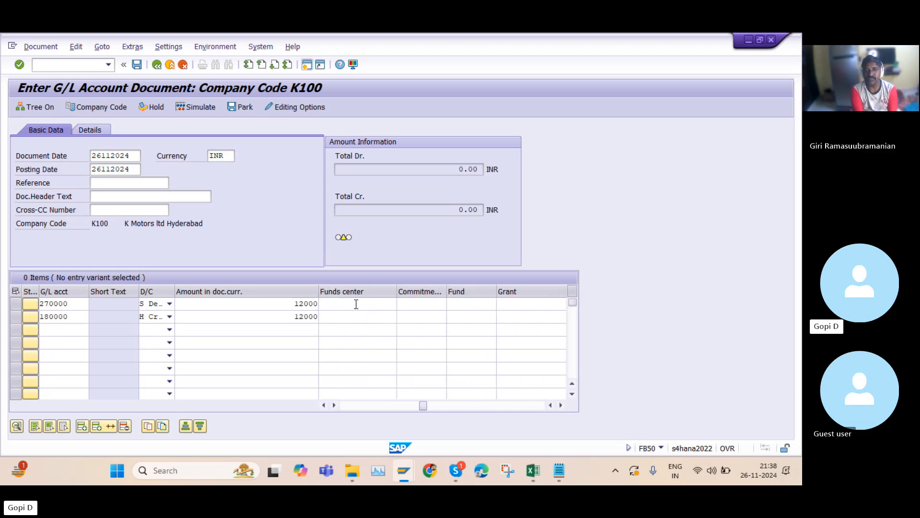
{"action": "left_click", "coordinate": [561, 406]}
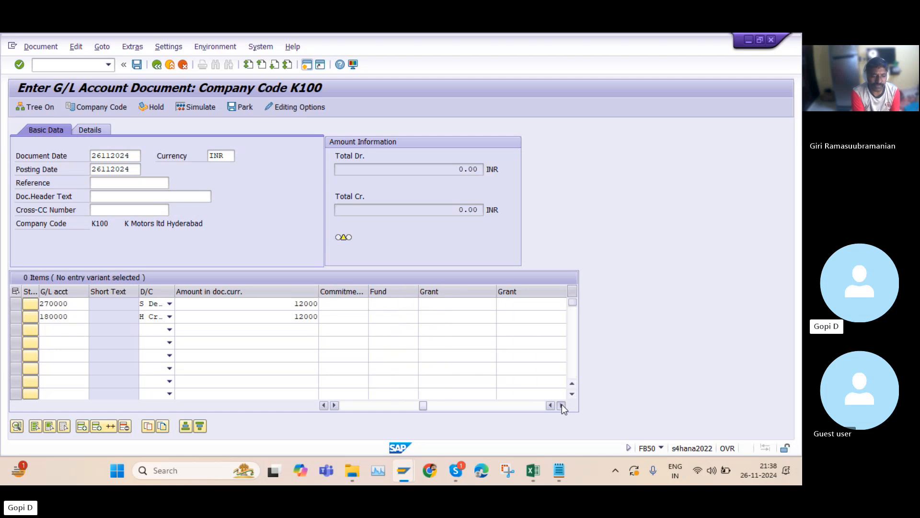
{"action": "left_click", "coordinate": [561, 405]}
{"action": "left_click", "coordinate": [561, 406]}
{"action": "left_click", "coordinate": [562, 406]}
{"action": "left_click", "coordinate": [563, 406]}
{"action": "left_click", "coordinate": [563, 406]}
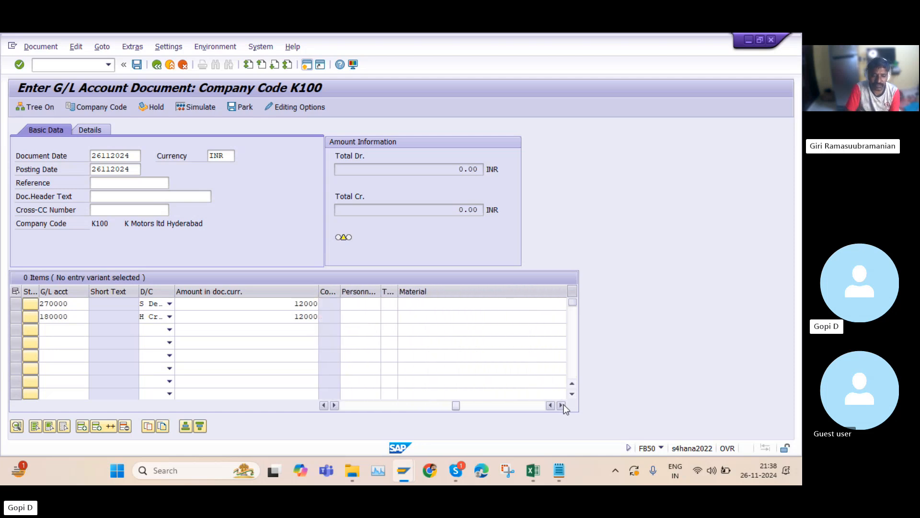
{"action": "left_click", "coordinate": [563, 406]}
{"action": "left_click", "coordinate": [563, 406]}
{"action": "left_click", "coordinate": [563, 406]}
{"action": "left_click", "coordinate": [563, 405]}
{"action": "left_click", "coordinate": [563, 406]}
{"action": "left_click", "coordinate": [562, 406]}
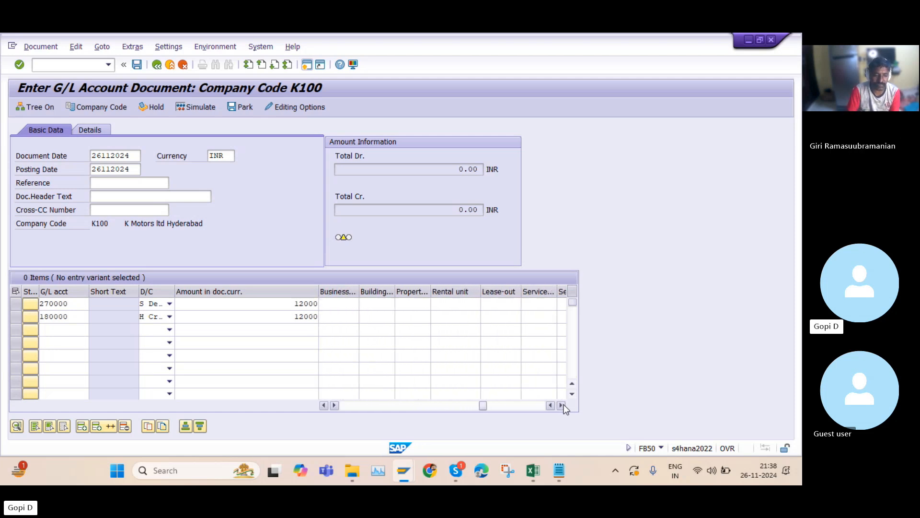
{"action": "left_click", "coordinate": [563, 405]}
{"action": "left_click", "coordinate": [563, 405]}
{"action": "left_click", "coordinate": [563, 406]}
{"action": "left_click", "coordinate": [562, 406]}
{"action": "left_click", "coordinate": [563, 405]}
{"action": "left_click", "coordinate": [563, 406]}
{"action": "left_click", "coordinate": [563, 406]}
{"action": "left_click", "coordinate": [563, 405]}
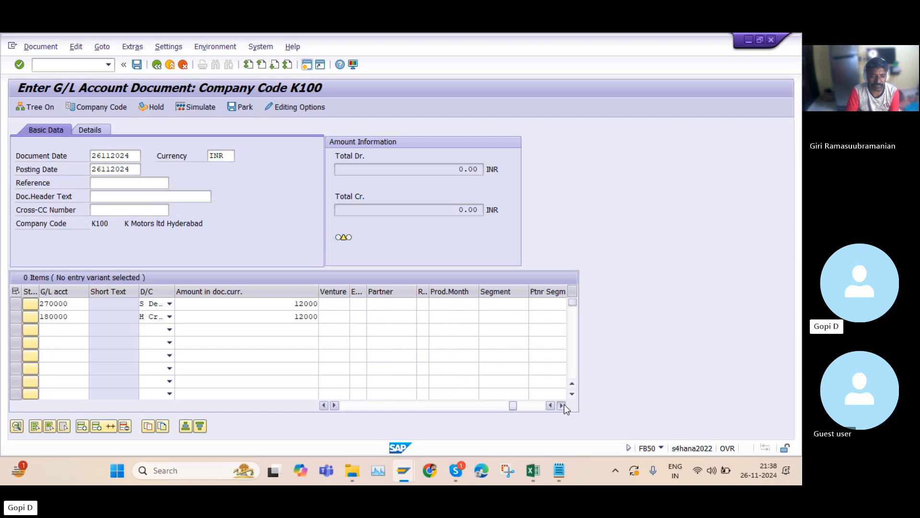
{"action": "left_click", "coordinate": [563, 406]}
{"action": "left_click", "coordinate": [563, 406]}
{"action": "left_click", "coordinate": [564, 405]}
{"action": "left_click", "coordinate": [564, 405]}
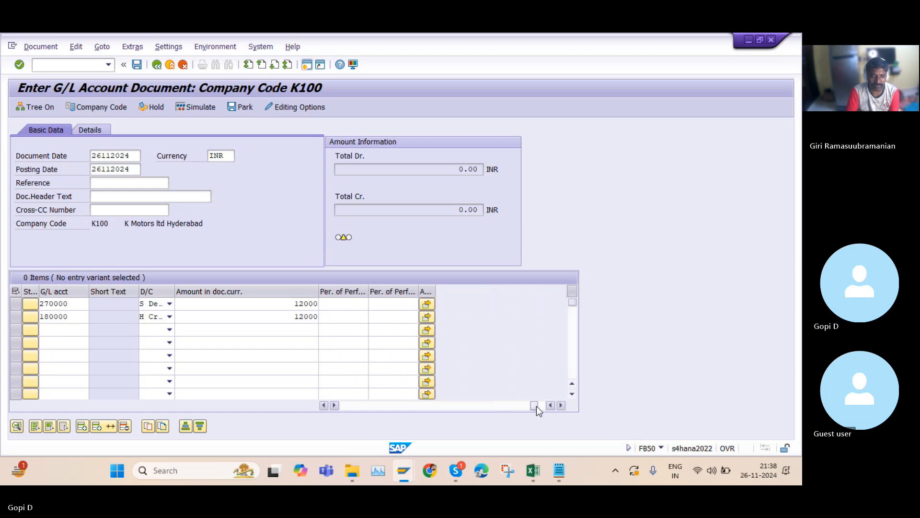
{"action": "left_click_drag", "start_coordinate": [536, 407], "coordinate": [333, 404]}
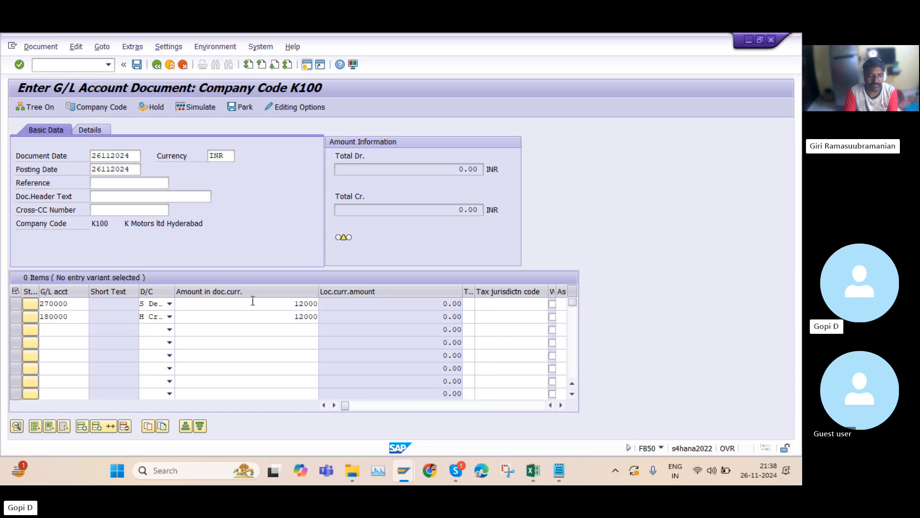
Scroll again through the columns to review the assignment, value date and text fields, then return
{"action": "left_click", "coordinate": [560, 405]}
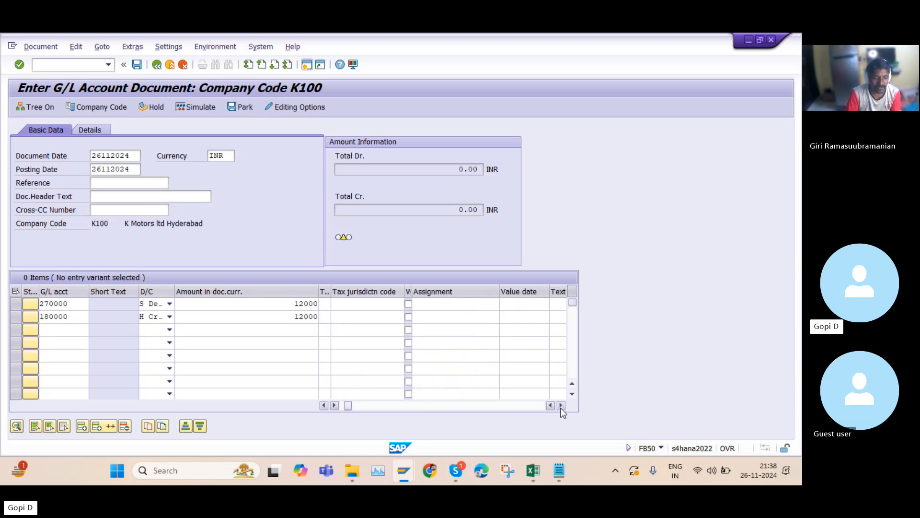
{"action": "left_click", "coordinate": [560, 406]}
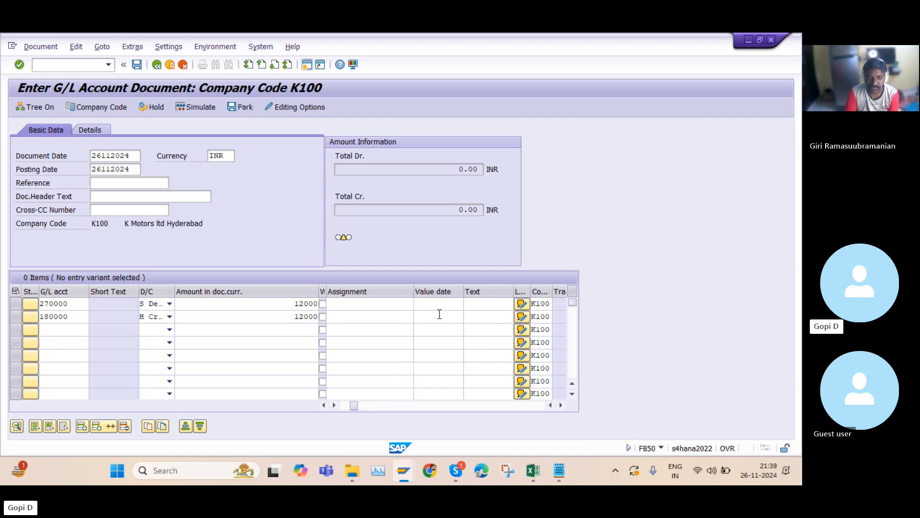
{"action": "left_click", "coordinate": [561, 405]}
{"action": "left_click", "coordinate": [561, 405]}
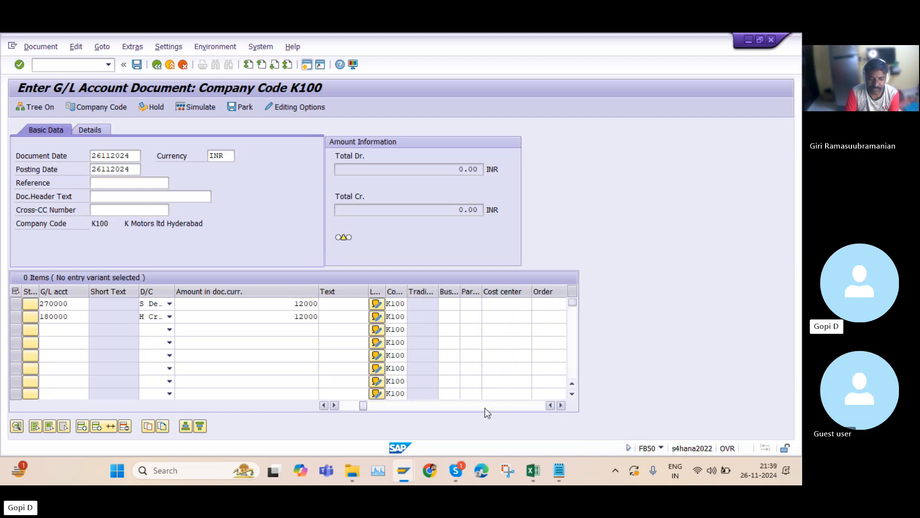
{"action": "left_click", "coordinate": [324, 405]}
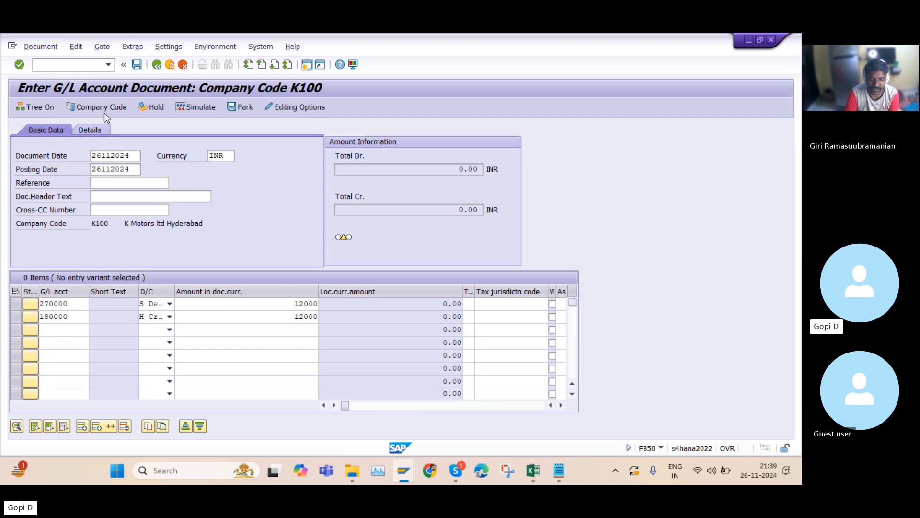
Try to post the document, accepting the future document date warning
{"action": "left_click", "coordinate": [137, 66]}
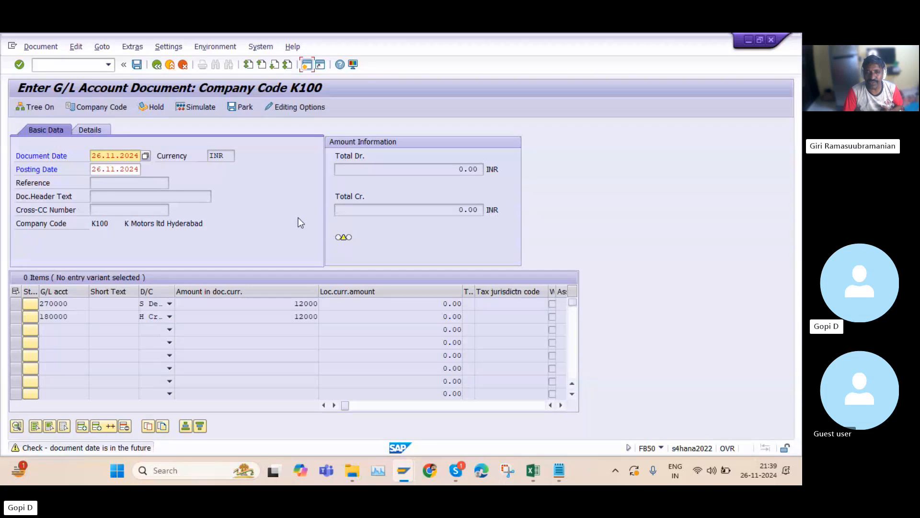
{"action": "key", "text": "Return"}
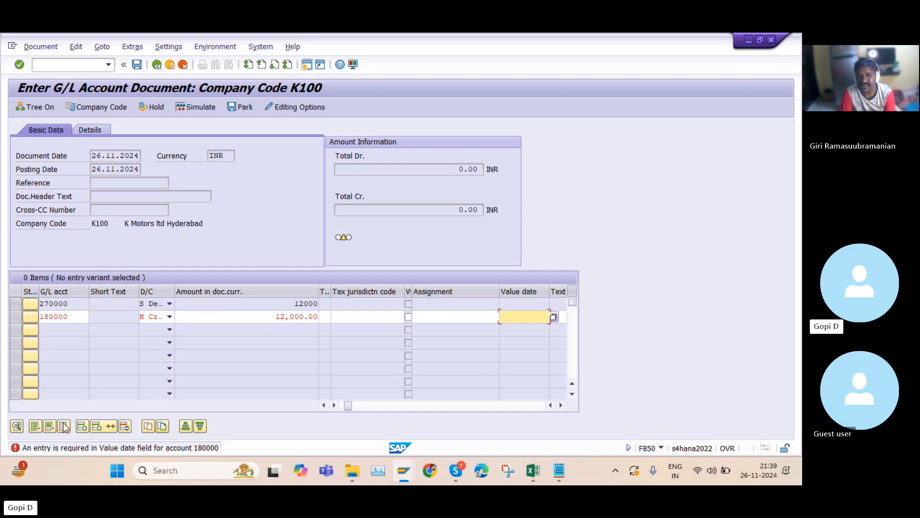
Read the detailed help for the missing value date error on account 180000, then try posting the document again
{"action": "left_click", "coordinate": [17, 449]}
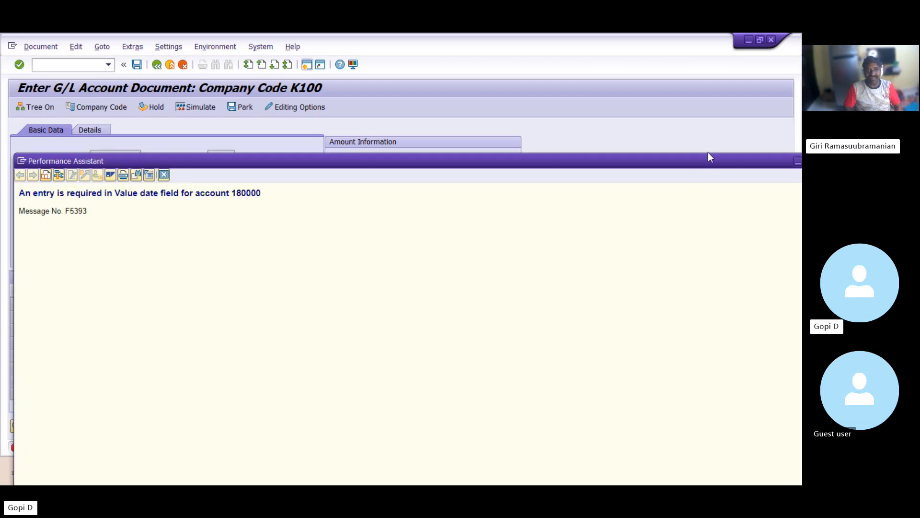
{"action": "left_click_drag", "start_coordinate": [697, 158], "coordinate": [496, 183]}
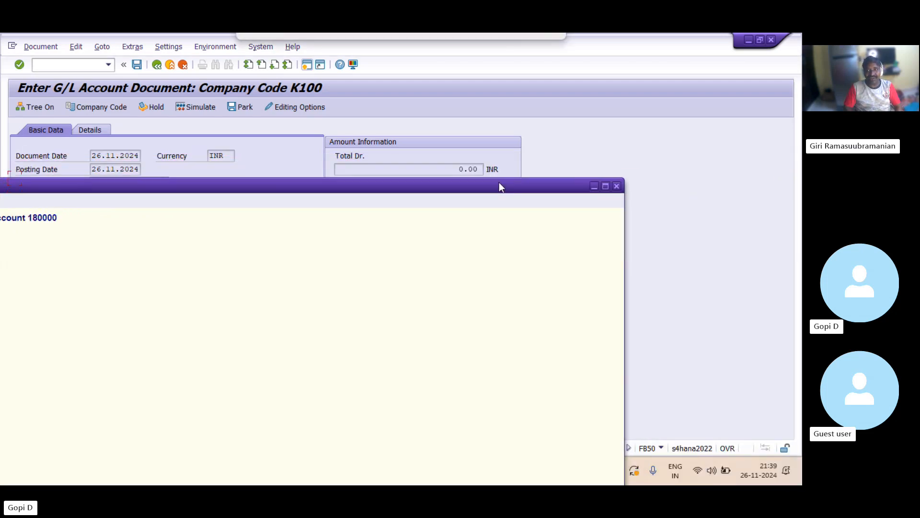
{"action": "left_click", "coordinate": [617, 186]}
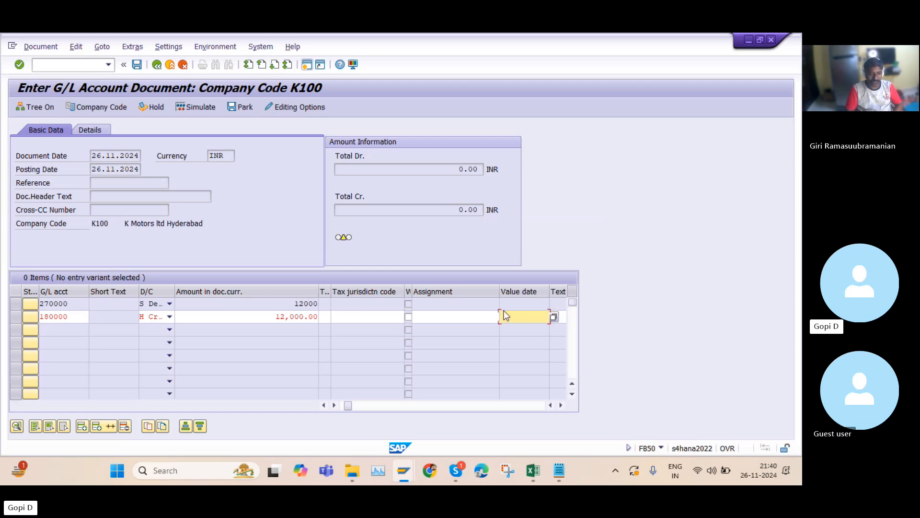
{"action": "key", "text": "Return"}
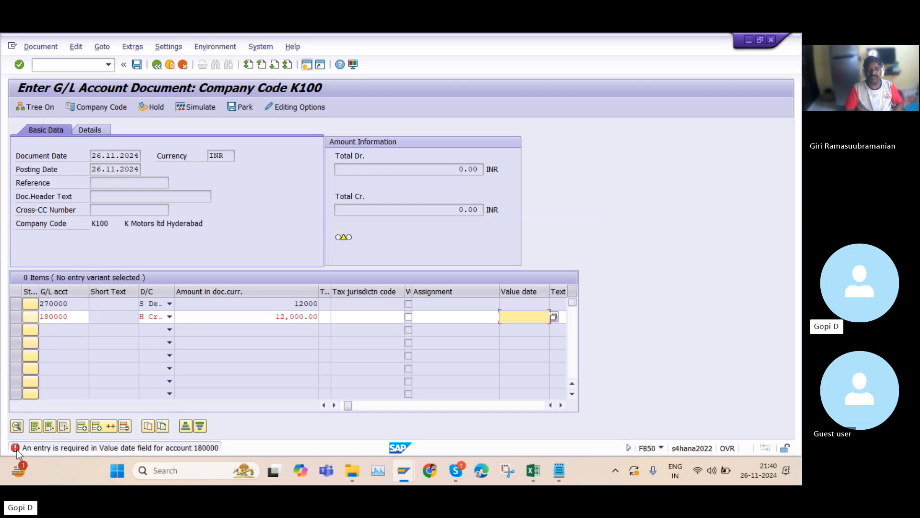
{"action": "left_click", "coordinate": [137, 65]}
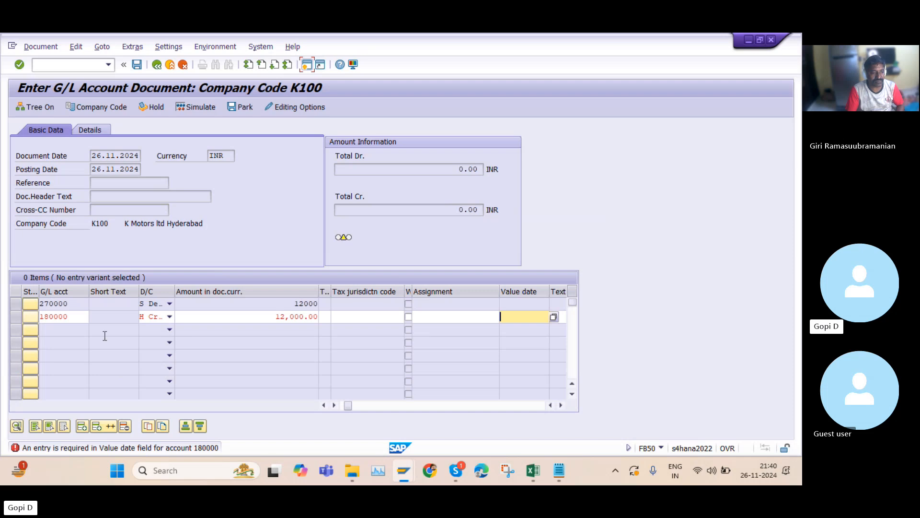
{"action": "left_click_drag", "start_coordinate": [76, 317], "coordinate": [38, 316]}
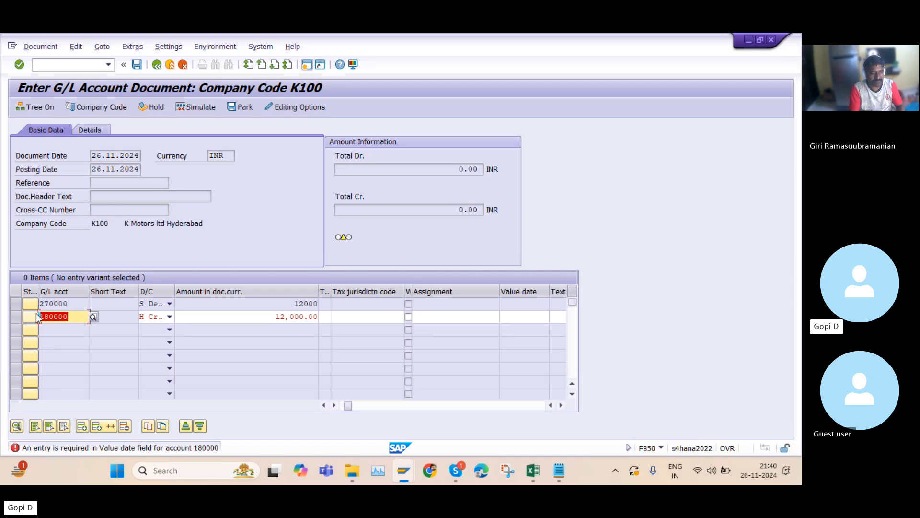
{"action": "left_click", "coordinate": [517, 316]}
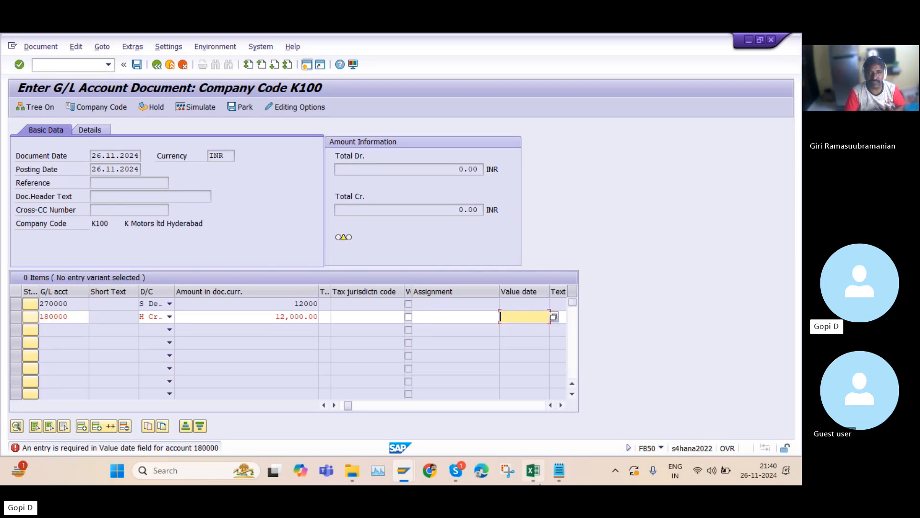
Copy the OBC4 transaction code from the GL configuration spreadsheet and run it in a new SAP session
{"action": "left_click", "coordinate": [538, 472]}
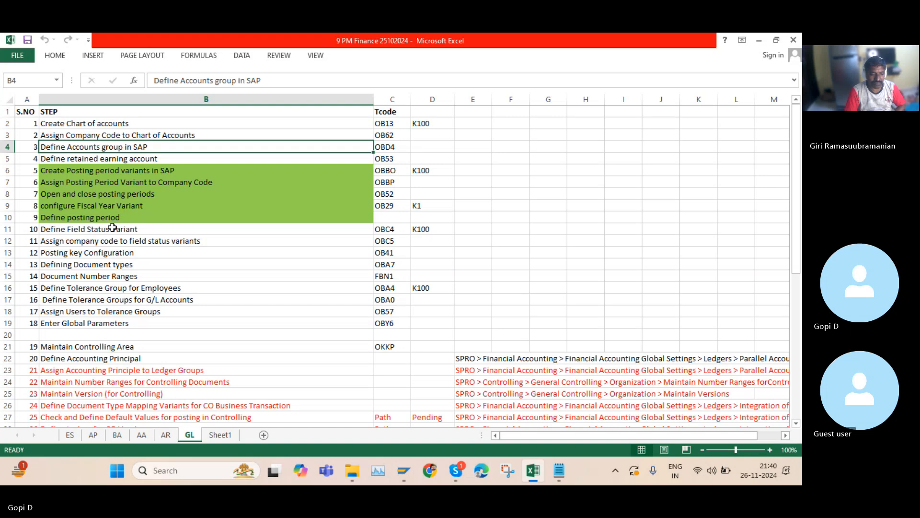
{"action": "left_click", "coordinate": [130, 229]}
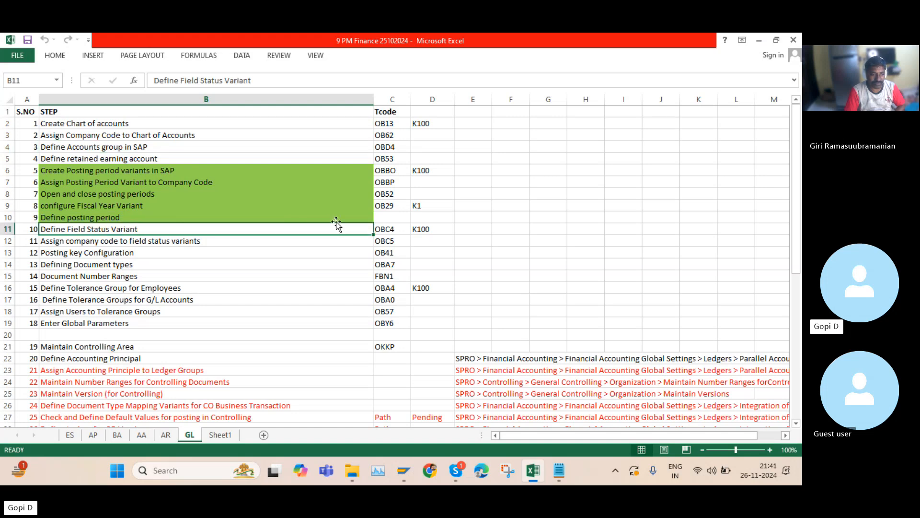
{"action": "left_click", "coordinate": [392, 231]}
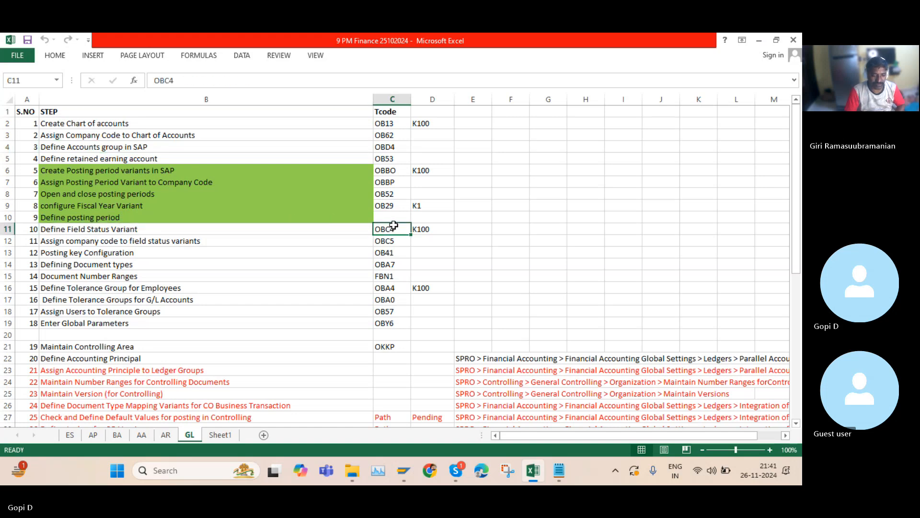
{"action": "key", "text": "ctrl+c"}
{"action": "mouse_move", "coordinate": [408, 473]}
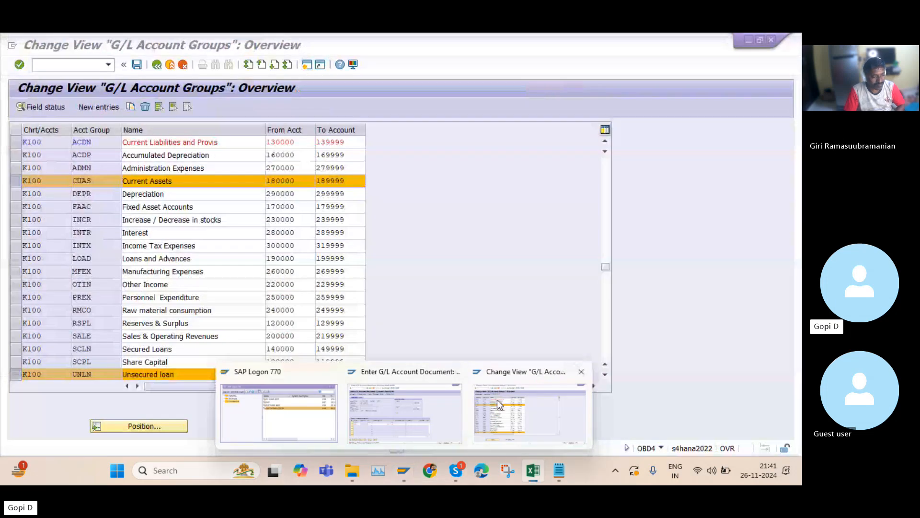
{"action": "left_click", "coordinate": [497, 404]}
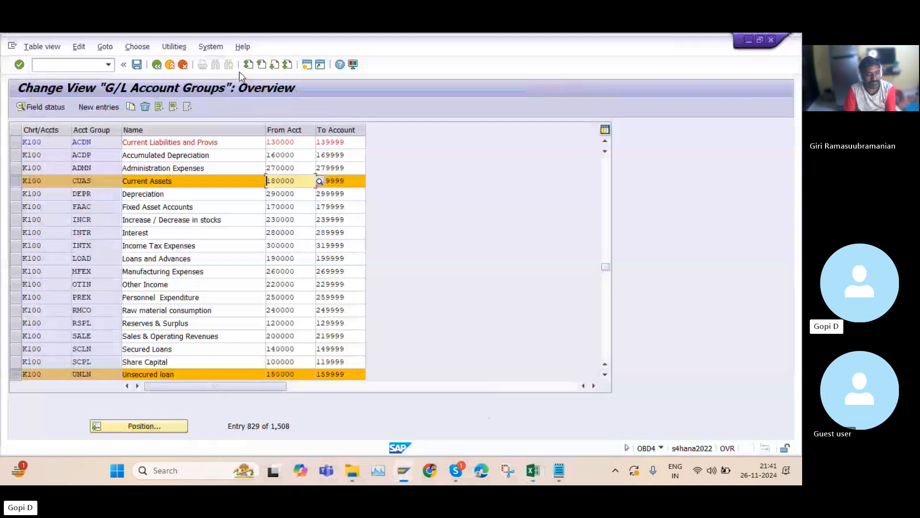
{"action": "left_click", "coordinate": [307, 65]}
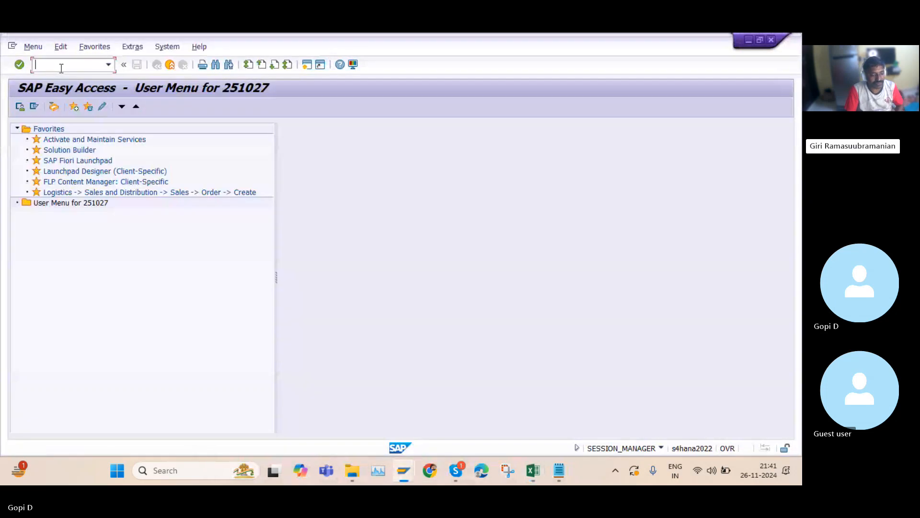
{"action": "type", "text": "OBC4"}
{"action": "key", "text": "Return"}
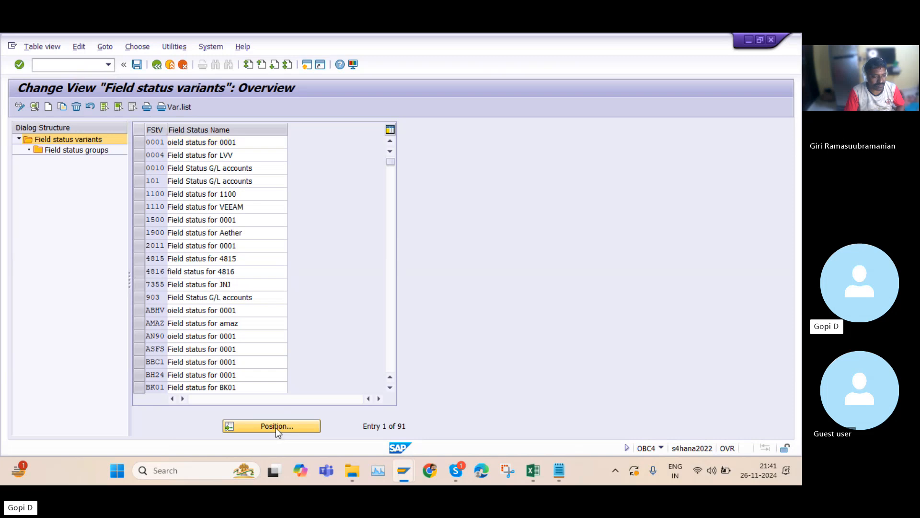
Position the list on field status variant K100 and open its field status groups
{"action": "left_click", "coordinate": [275, 425]}
{"action": "type", "text": "K100"}
{"action": "key", "text": "Return"}
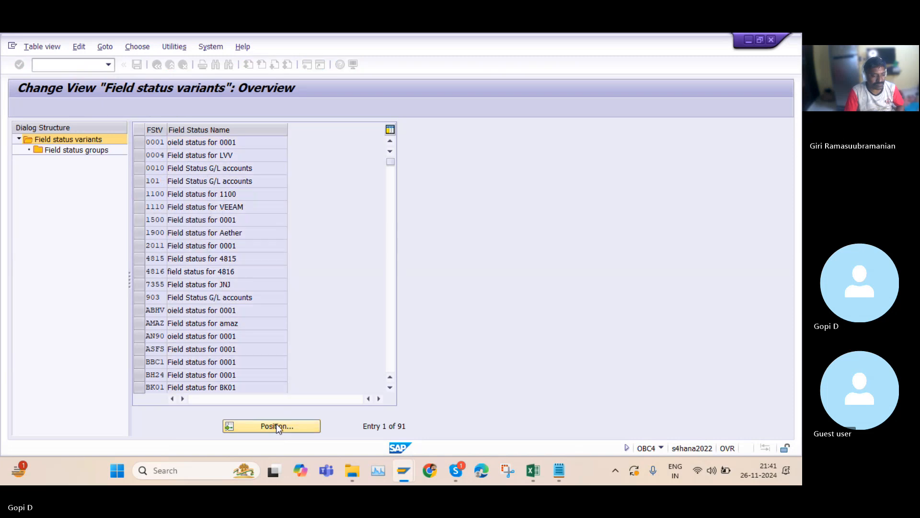
{"action": "left_click", "coordinate": [139, 143]}
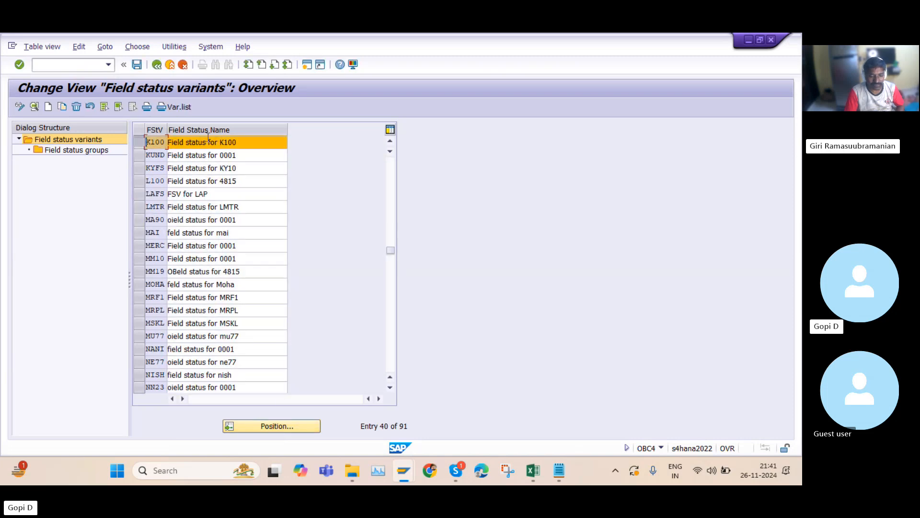
{"action": "left_click", "coordinate": [86, 153]}
{"action": "double_click", "coordinate": [86, 152]}
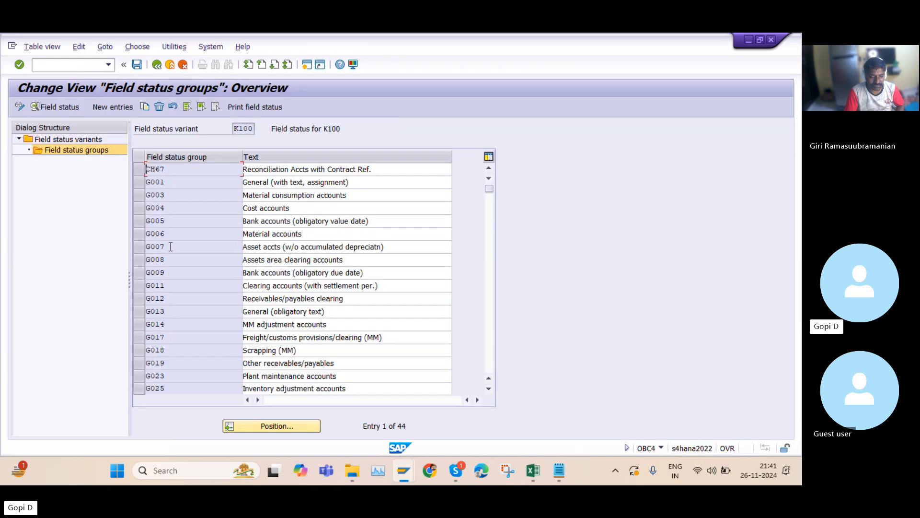
{"action": "mouse_move", "coordinate": [404, 473]}
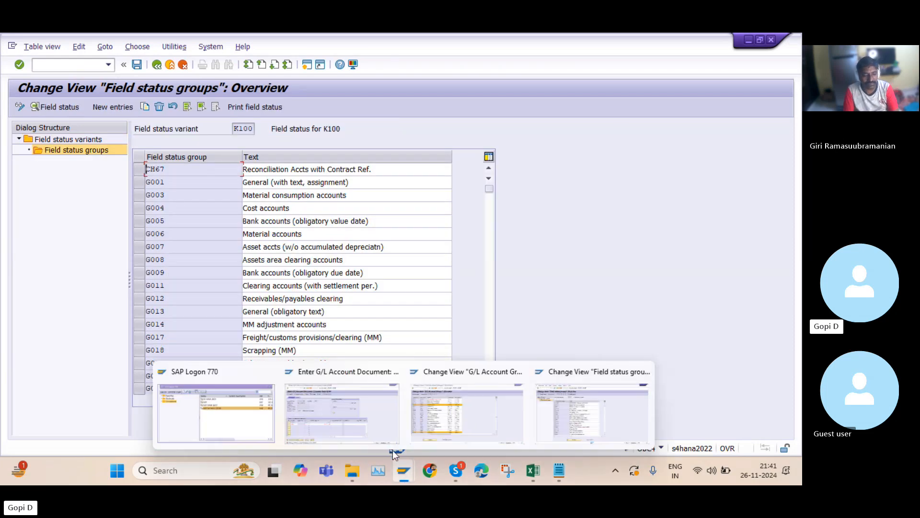
{"action": "left_click", "coordinate": [335, 410]}
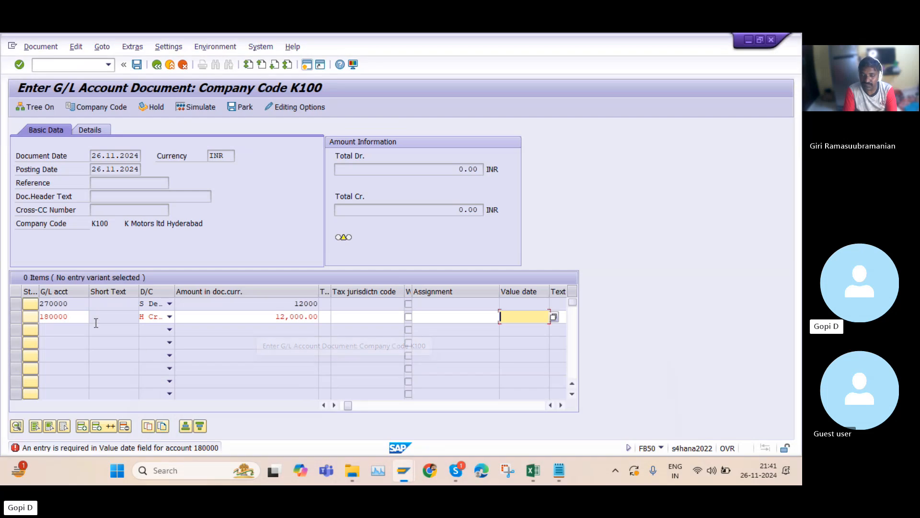
{"action": "mouse_move", "coordinate": [407, 472]}
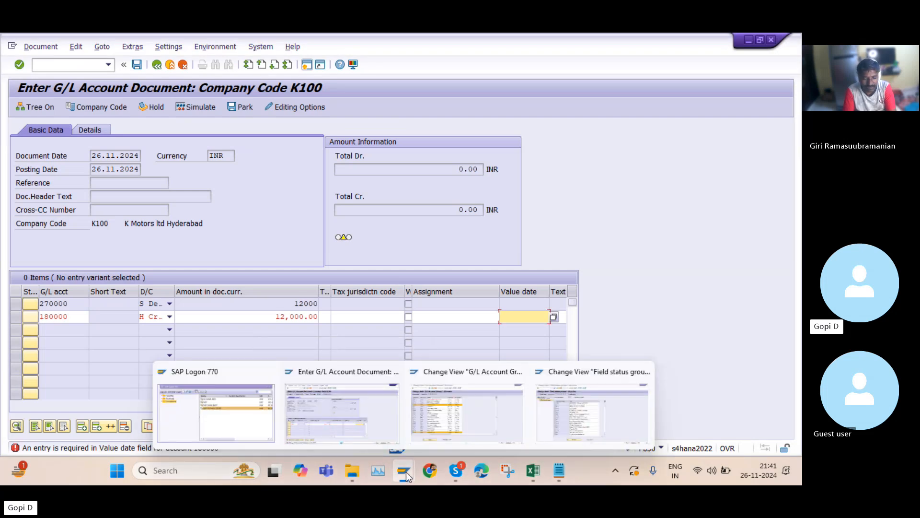
{"action": "left_click", "coordinate": [549, 394]}
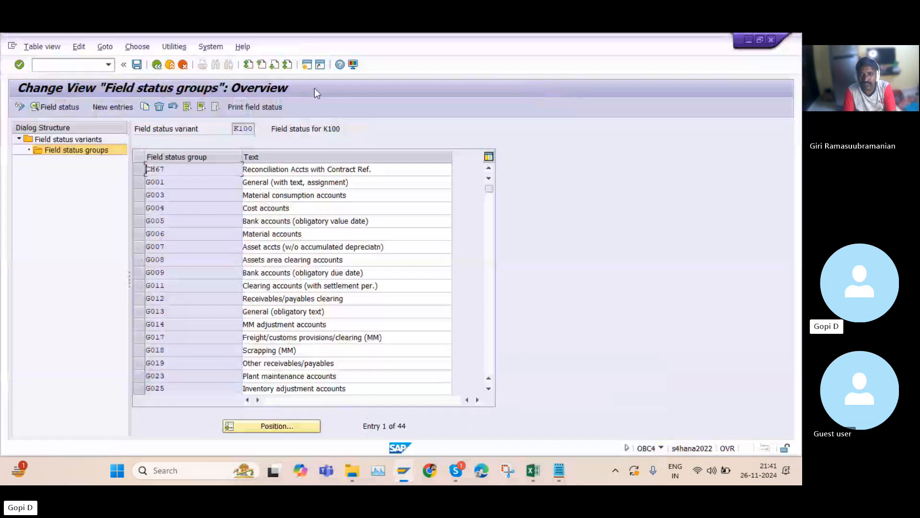
Open G/L account 180000 in FS00 and check its field status group on the Create/bank/interest tab
{"action": "left_click", "coordinate": [75, 67]}
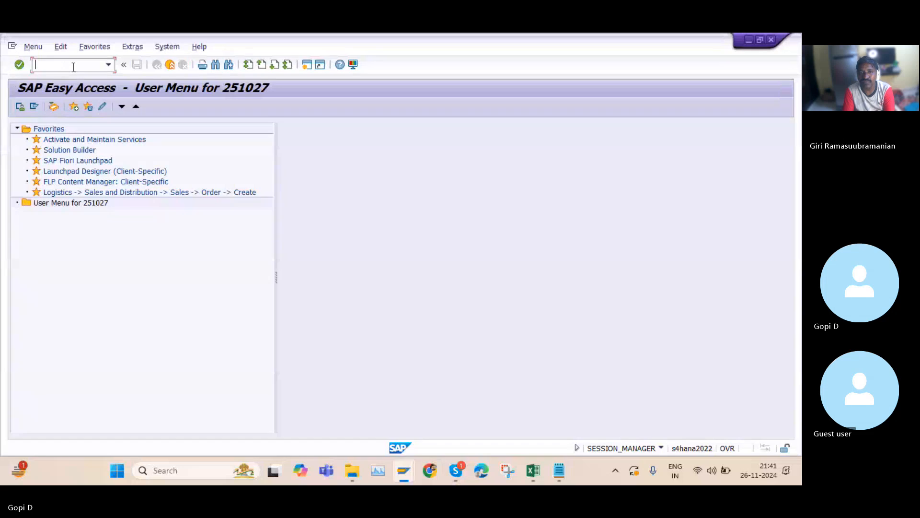
{"action": "type", "text": "FS00"}
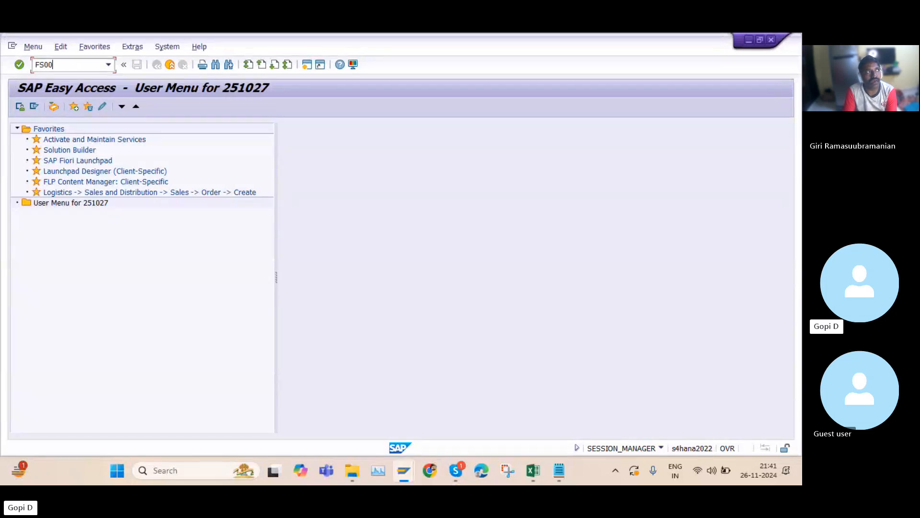
{"action": "key", "text": "Return"}
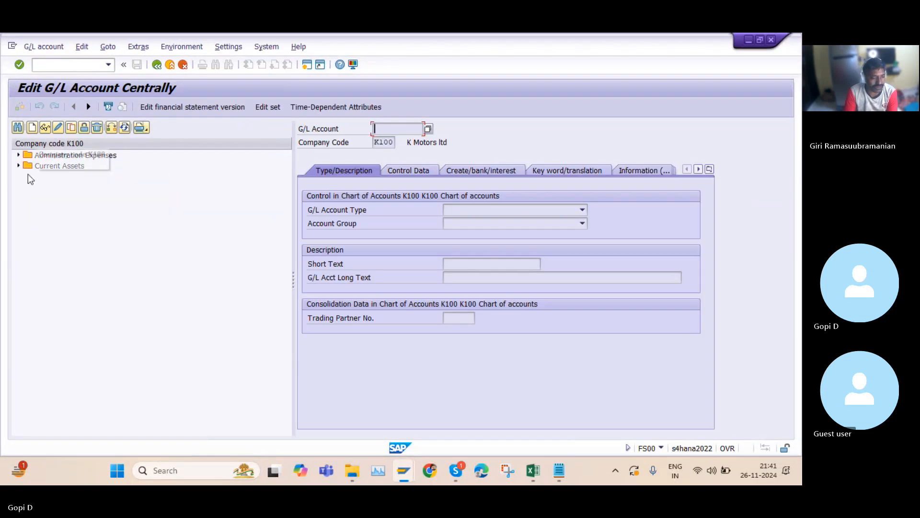
{"action": "left_click", "coordinate": [19, 167]}
{"action": "double_click", "coordinate": [73, 176]}
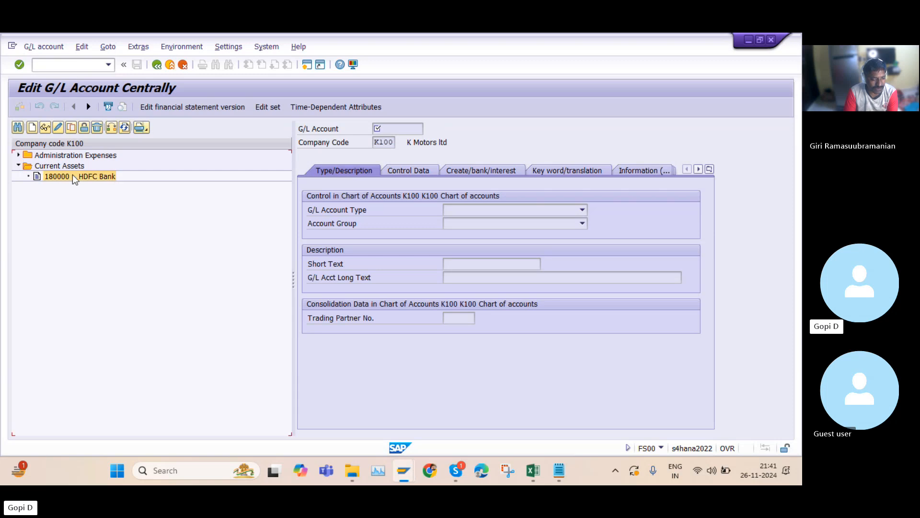
{"action": "left_click", "coordinate": [495, 172]}
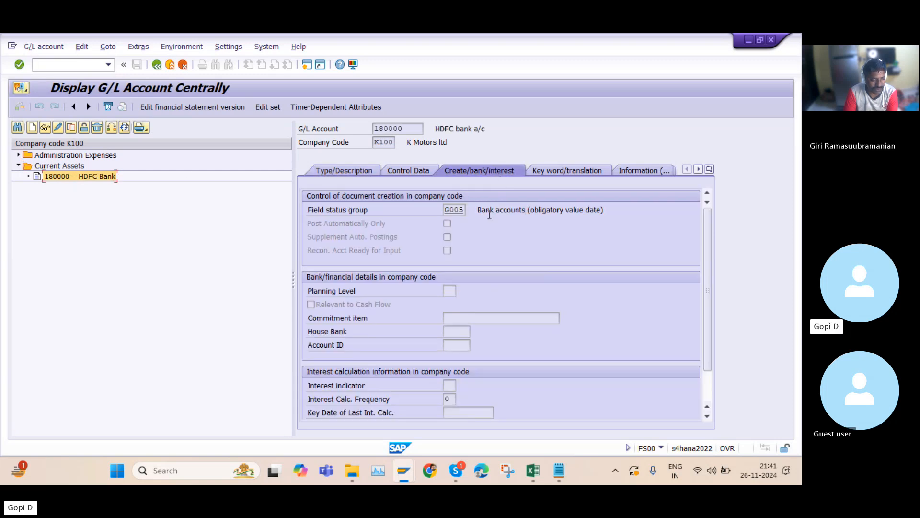
{"action": "left_click", "coordinate": [445, 211]}
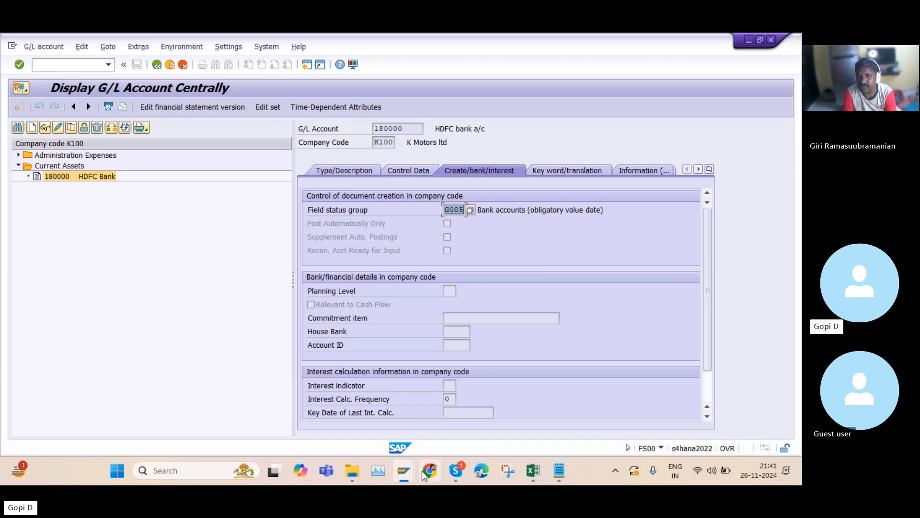
Open field status group G005 under variant K100 and review its Asset Accounting, Taxes and General Data field settings
{"action": "mouse_move", "coordinate": [406, 470]}
{"action": "left_click", "coordinate": [531, 414]}
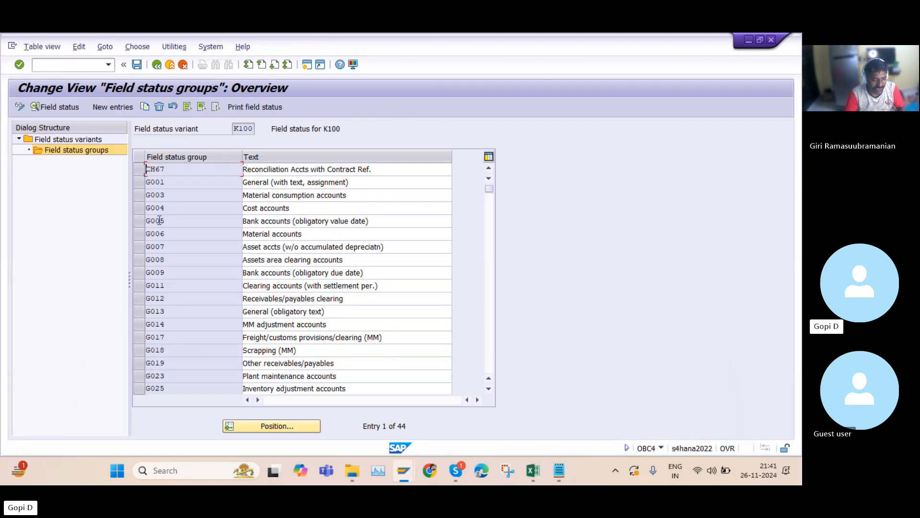
{"action": "double_click", "coordinate": [176, 220]}
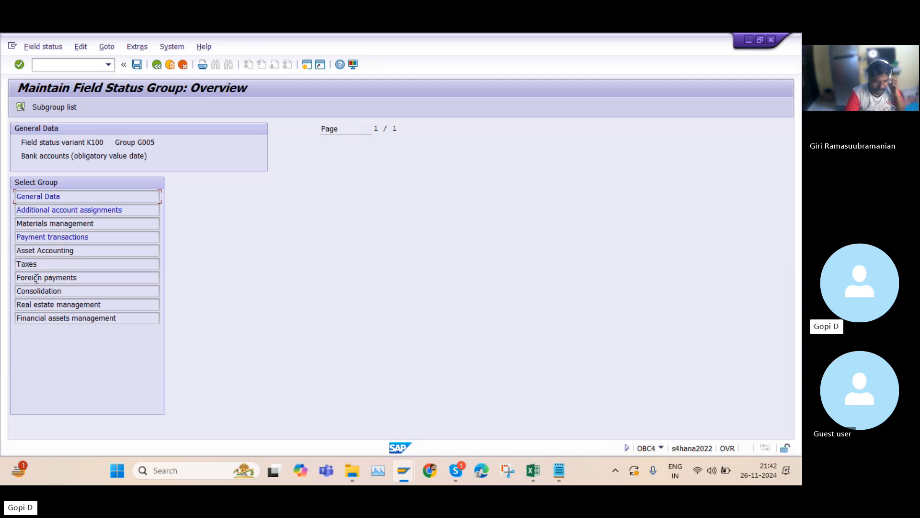
{"action": "left_click", "coordinate": [76, 250]}
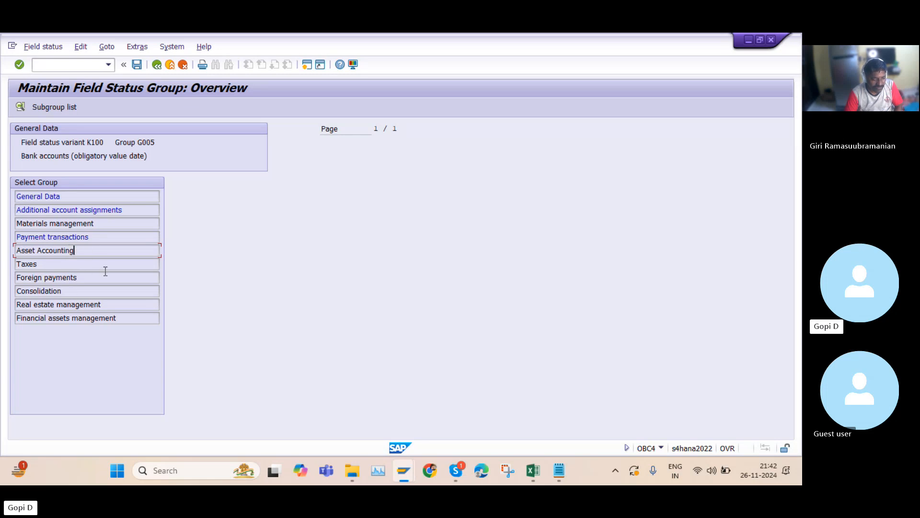
{"action": "double_click", "coordinate": [81, 251]}
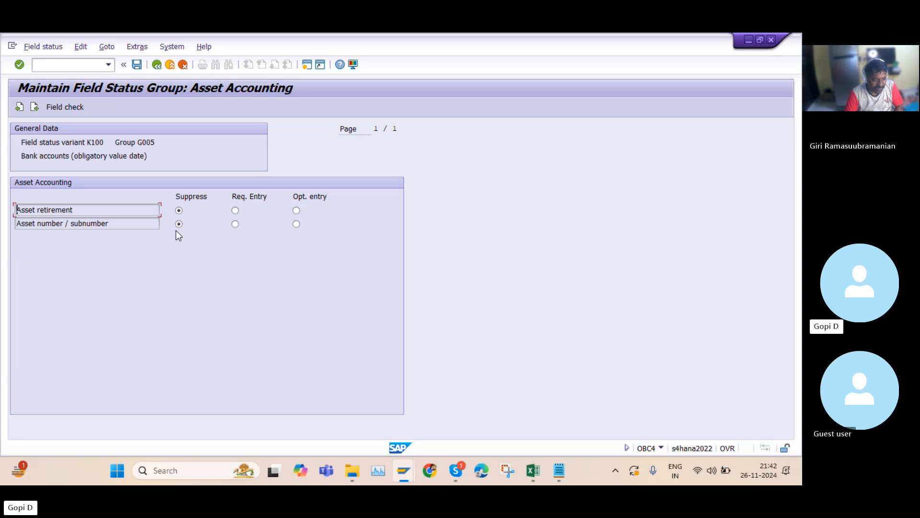
{"action": "left_click", "coordinate": [156, 64]}
{"action": "double_click", "coordinate": [48, 264]}
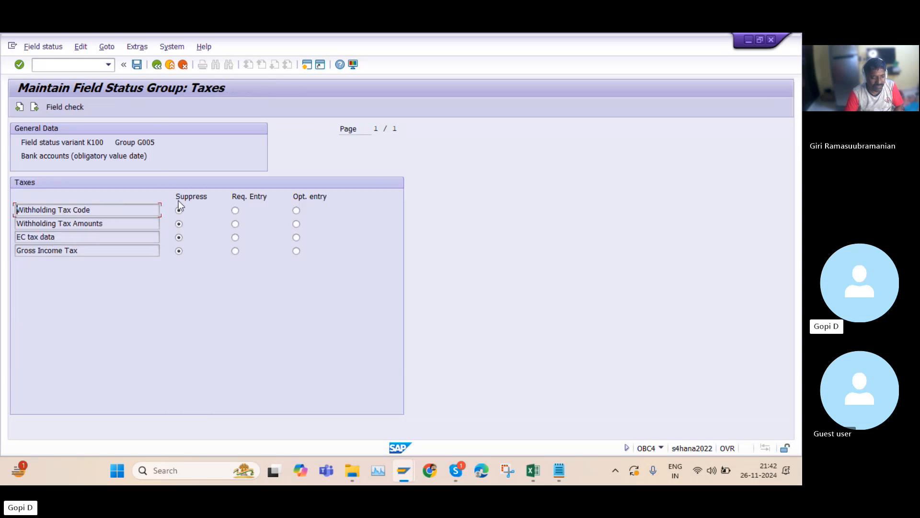
{"action": "left_click", "coordinate": [156, 67]}
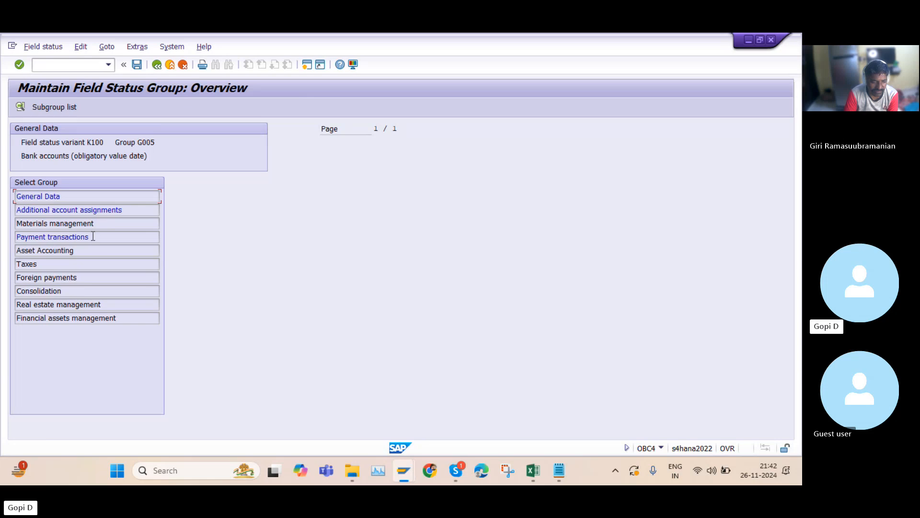
{"action": "double_click", "coordinate": [69, 196]}
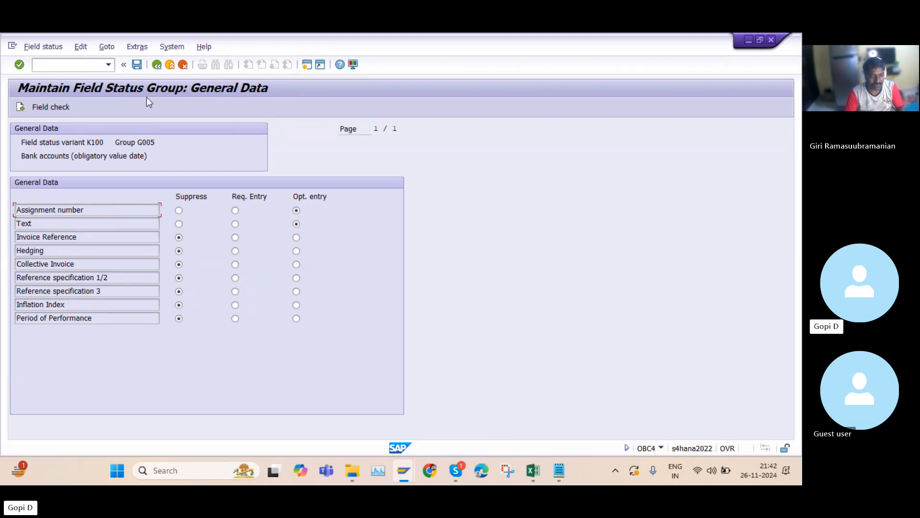
{"action": "left_click", "coordinate": [157, 66]}
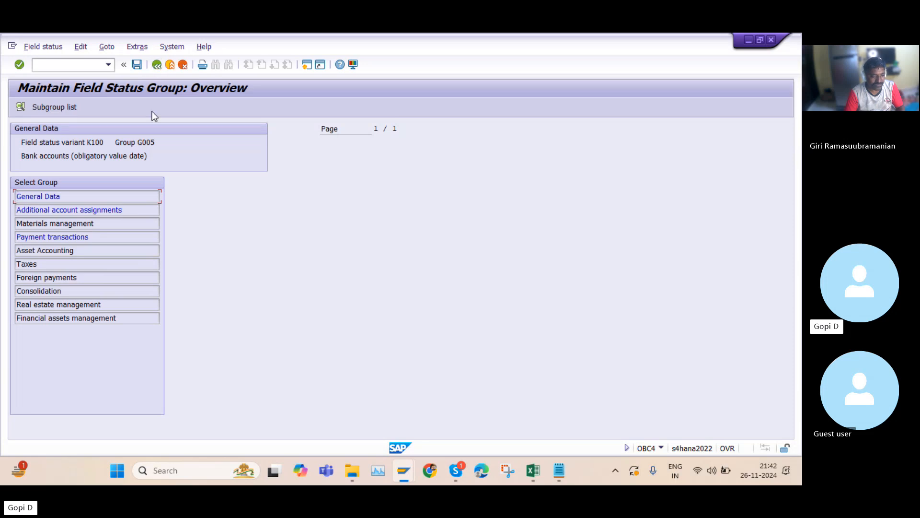
In field status group G005, set Business Area under Additional account assignments to Suppress and save it to the customizing request
{"action": "double_click", "coordinate": [127, 210]}
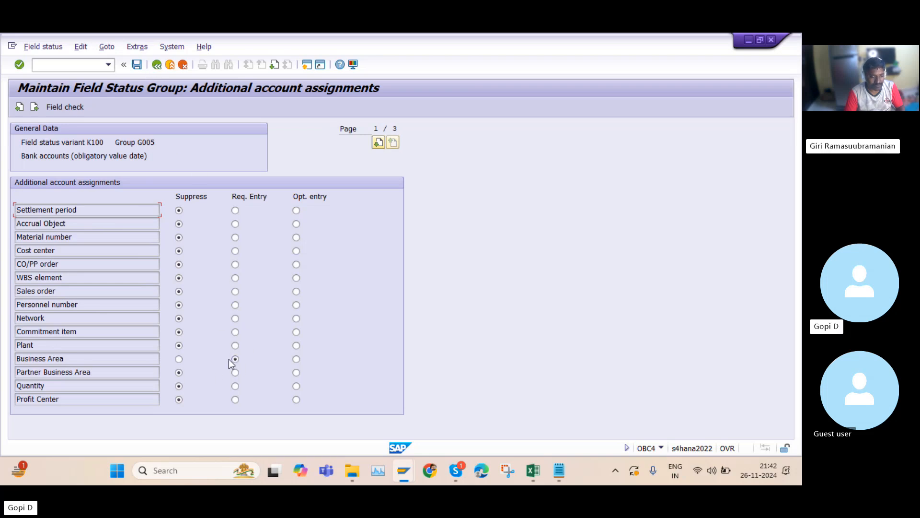
{"action": "left_click", "coordinate": [179, 359]}
{"action": "left_click", "coordinate": [137, 65]}
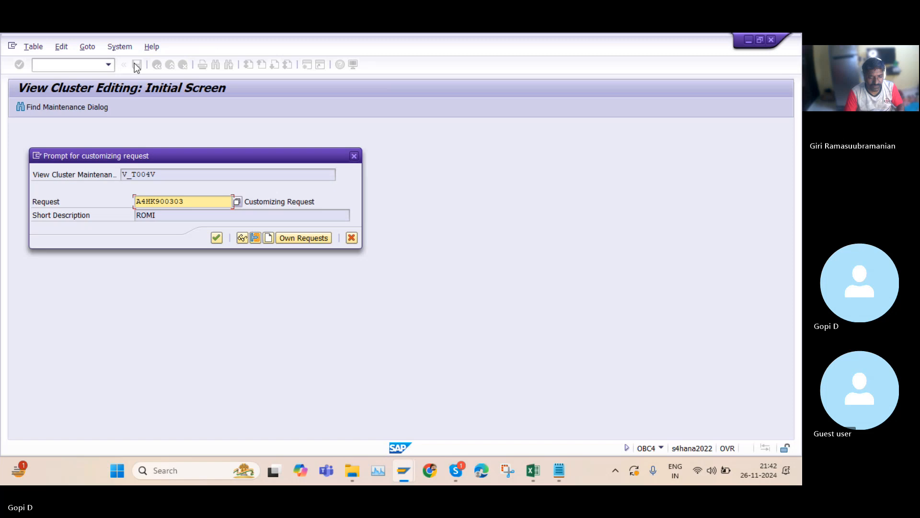
{"action": "left_click", "coordinate": [217, 237]}
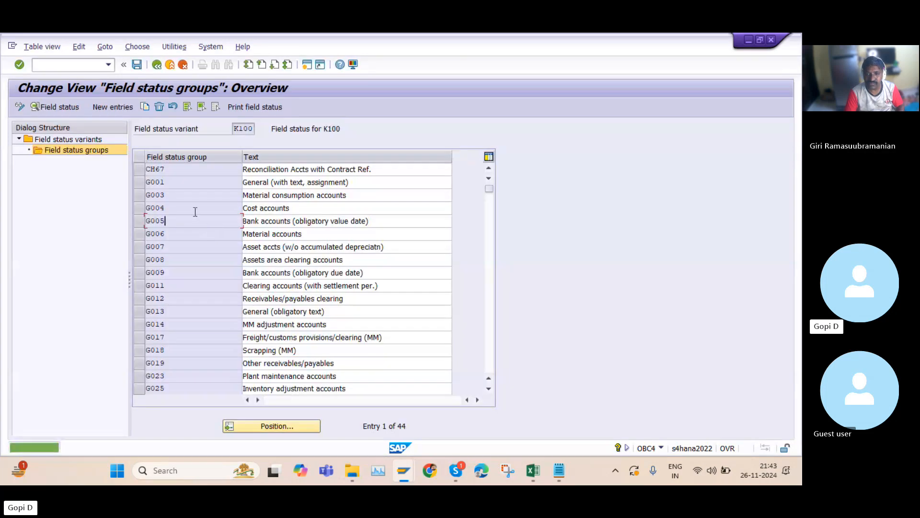
Reopen G005 and review the Payment transactions field statuses, including Value date
{"action": "double_click", "coordinate": [174, 220]}
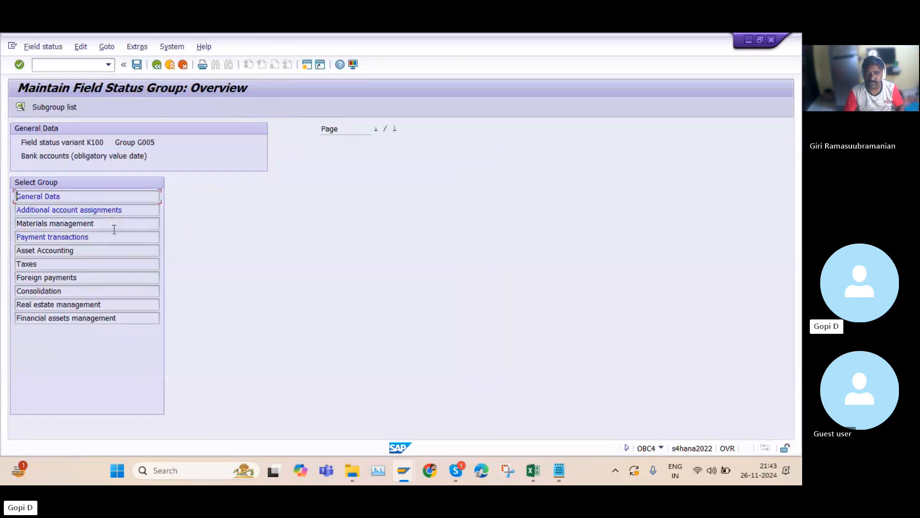
{"action": "double_click", "coordinate": [90, 237]}
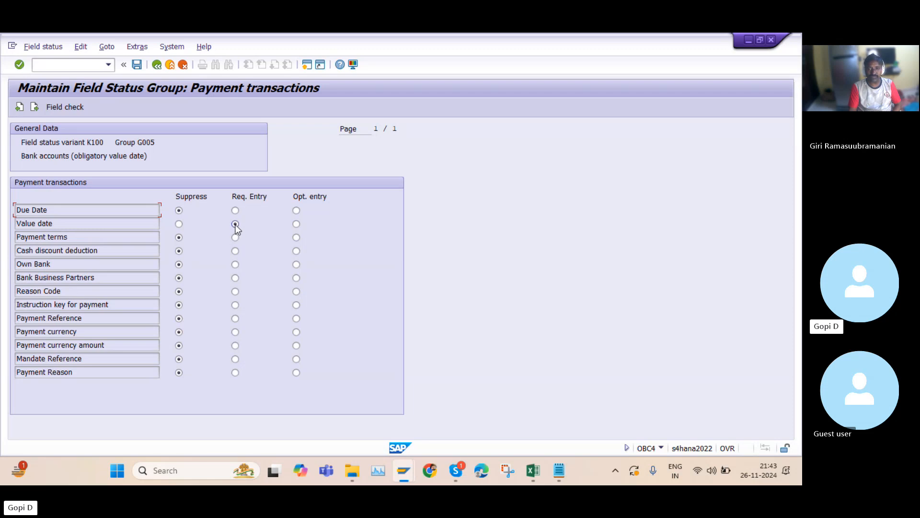
{"action": "left_click_drag", "start_coordinate": [137, 141], "coordinate": [163, 139]}
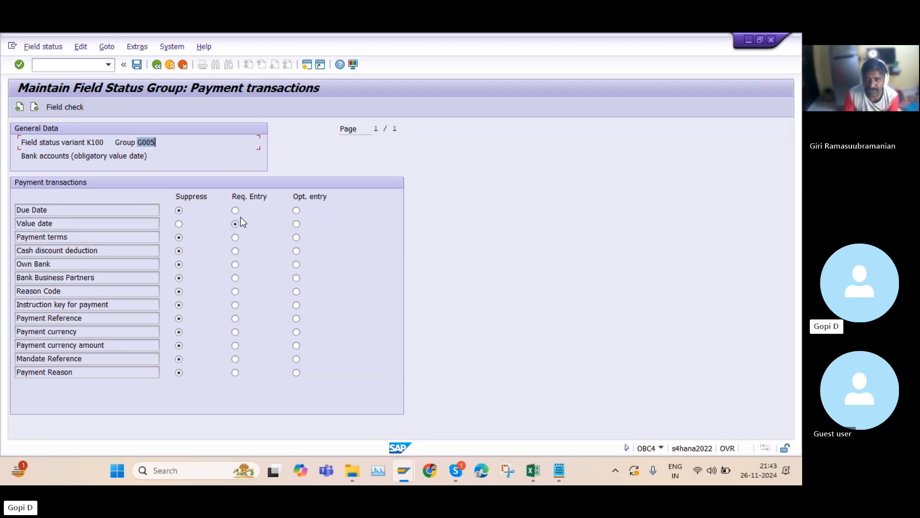
{"action": "left_click", "coordinate": [157, 65]}
Switch to the FB50 session and enter value date 26112024 on the 180000 bank line item
{"action": "mouse_move", "coordinate": [394, 467]}
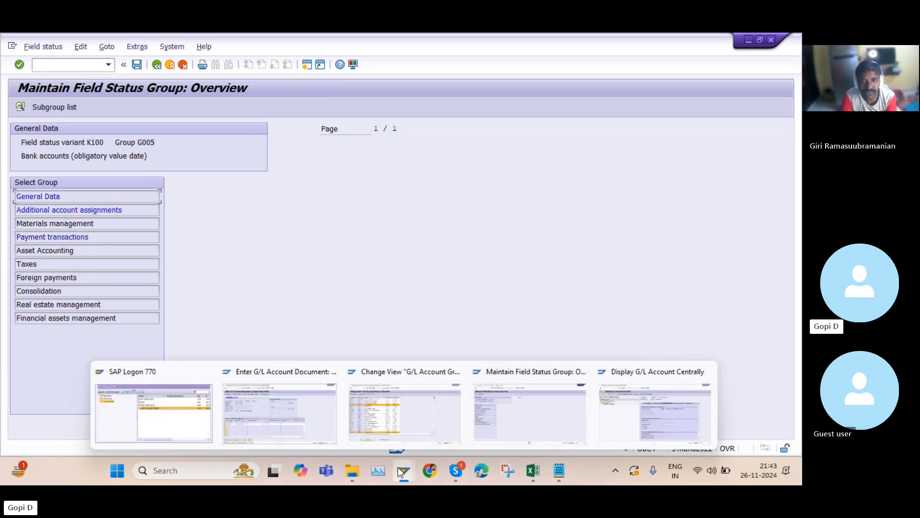
{"action": "left_click", "coordinate": [295, 419]}
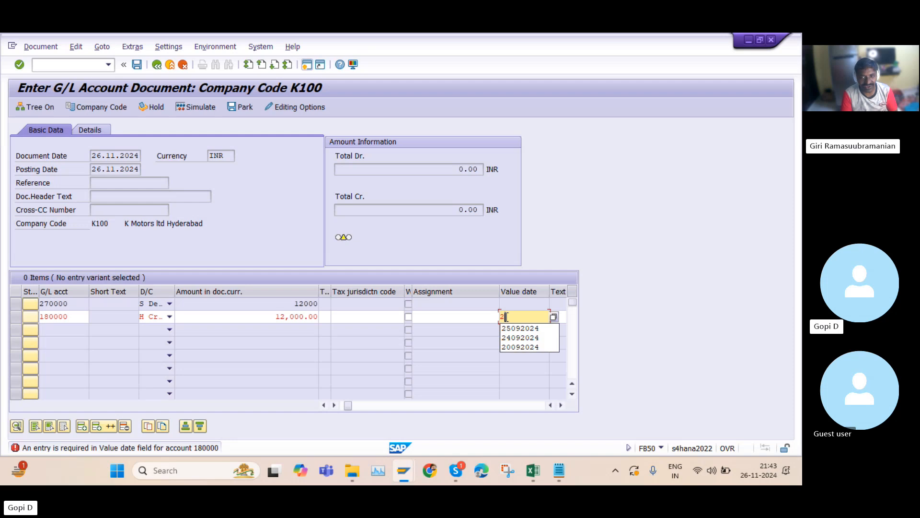
{"action": "type", "text": "511"}
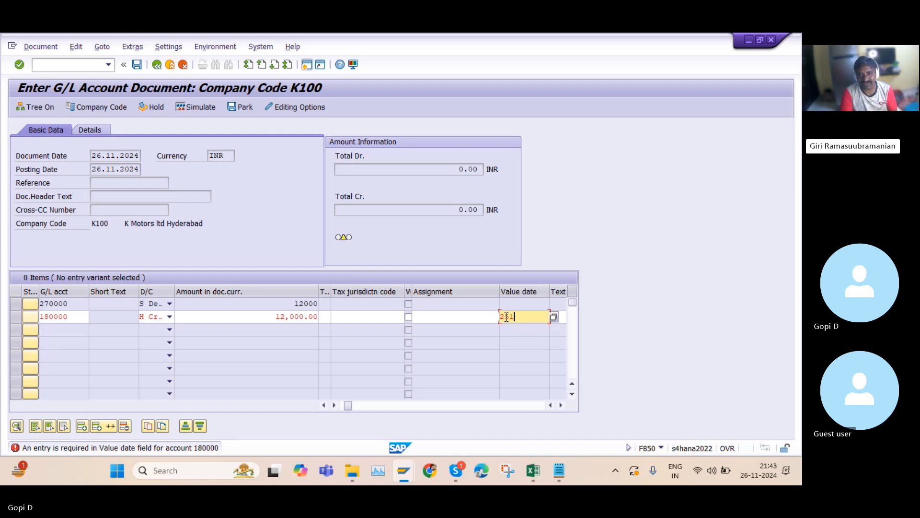
{"action": "type", "text": "2024"}
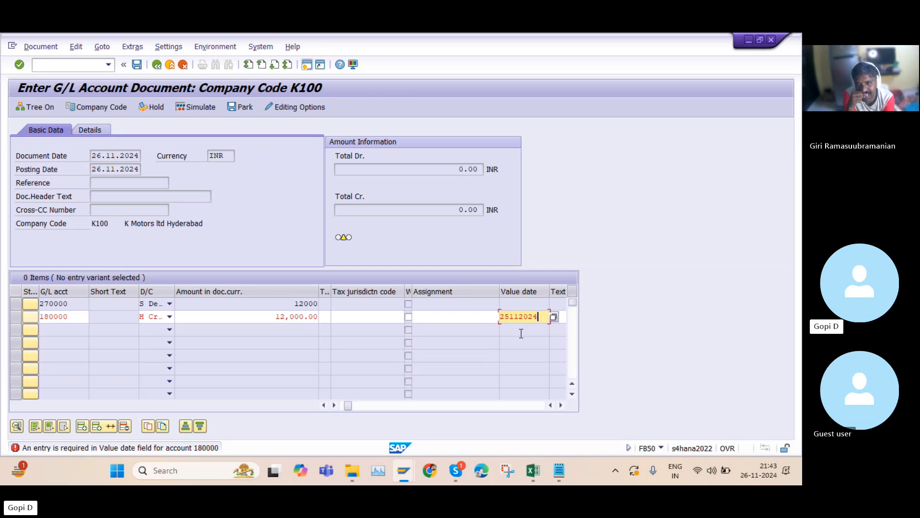
{"action": "left_click", "coordinate": [510, 318]}
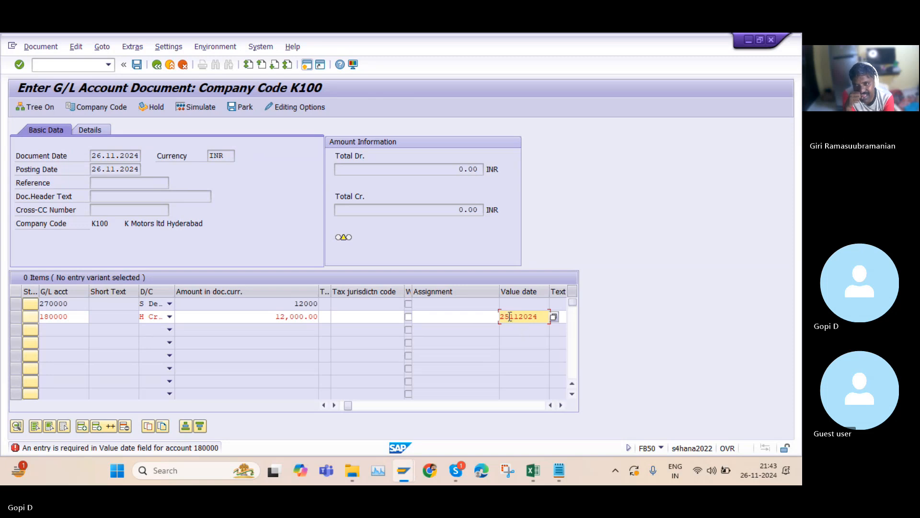
{"action": "key", "text": "BackSpace"}
{"action": "type", "text": "6"}
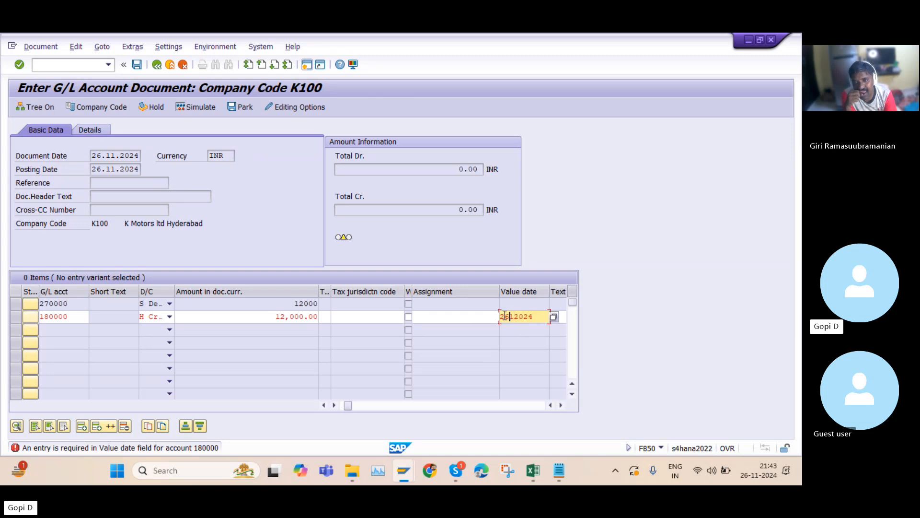
{"action": "type", "text": "1120"}
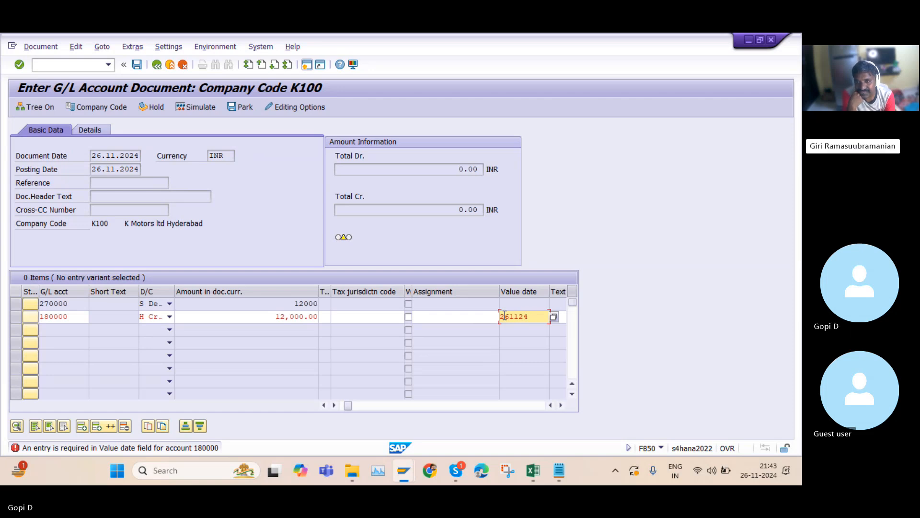
{"action": "type", "text": "02"}
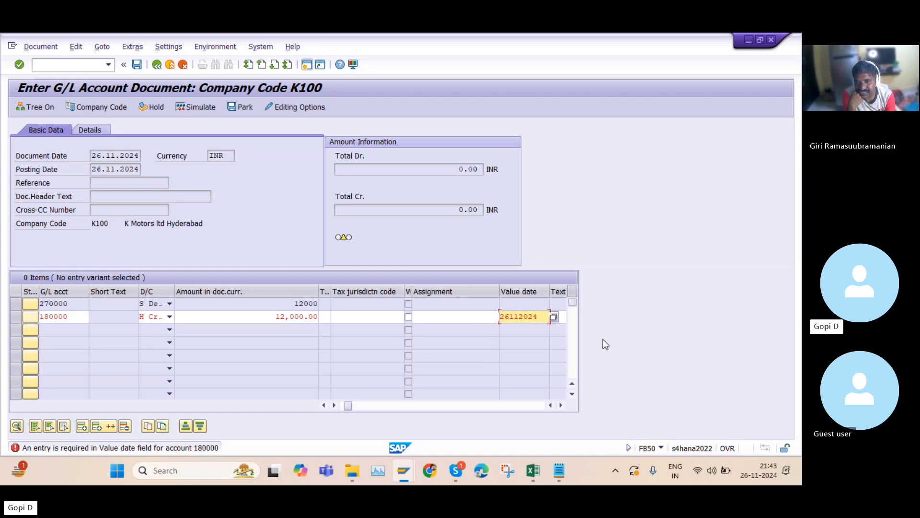
Try to post the document, choosing business area 0001 for the 180000 line
{"action": "left_click", "coordinate": [138, 65]}
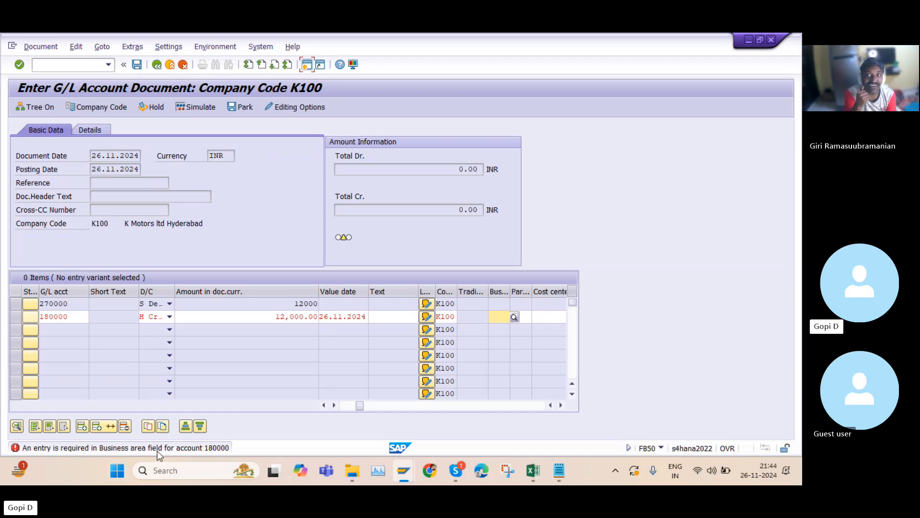
{"action": "left_click", "coordinate": [515, 316]}
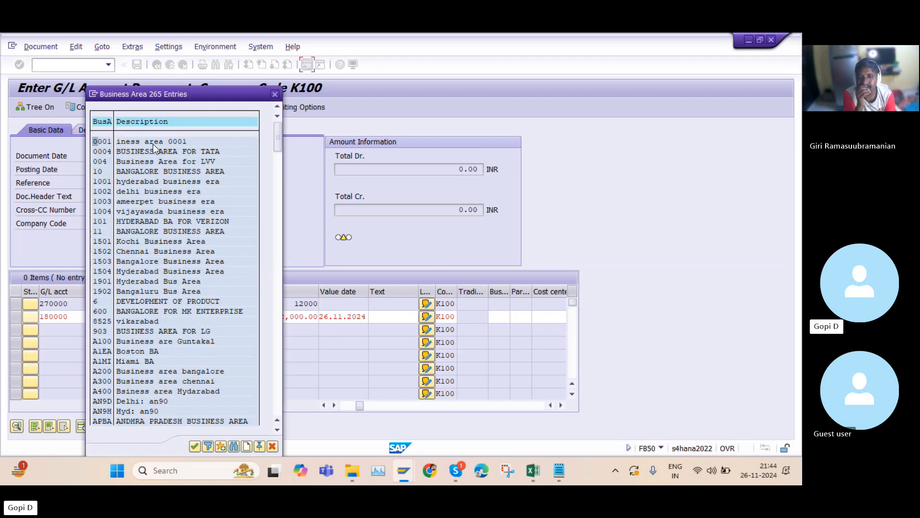
{"action": "double_click", "coordinate": [151, 141]}
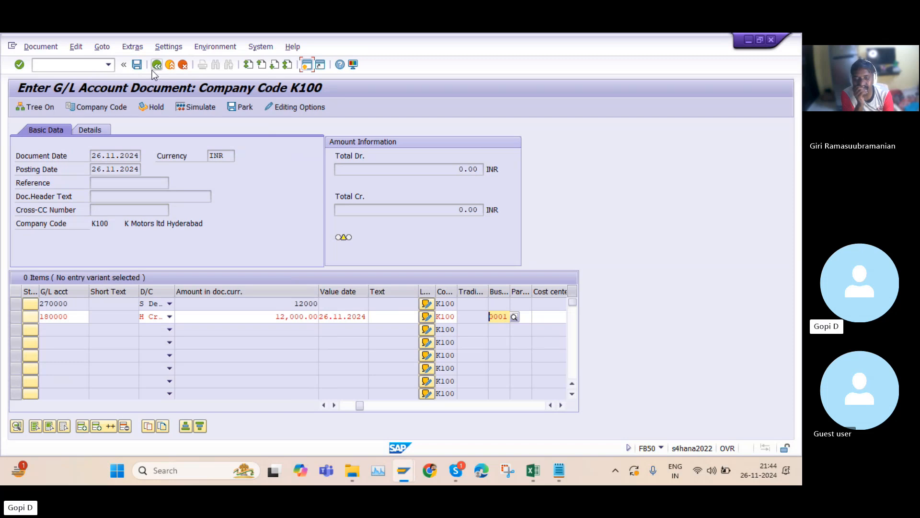
{"action": "left_click", "coordinate": [138, 65]}
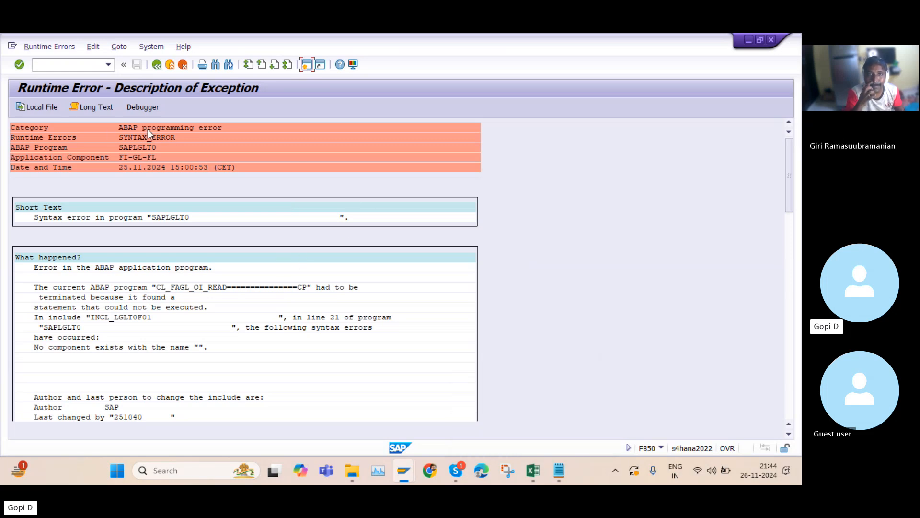
Read through the runtime error description and close that session window
{"action": "scroll", "coordinate": [193, 287], "scroll_direction": "down", "scroll_amount": 3}
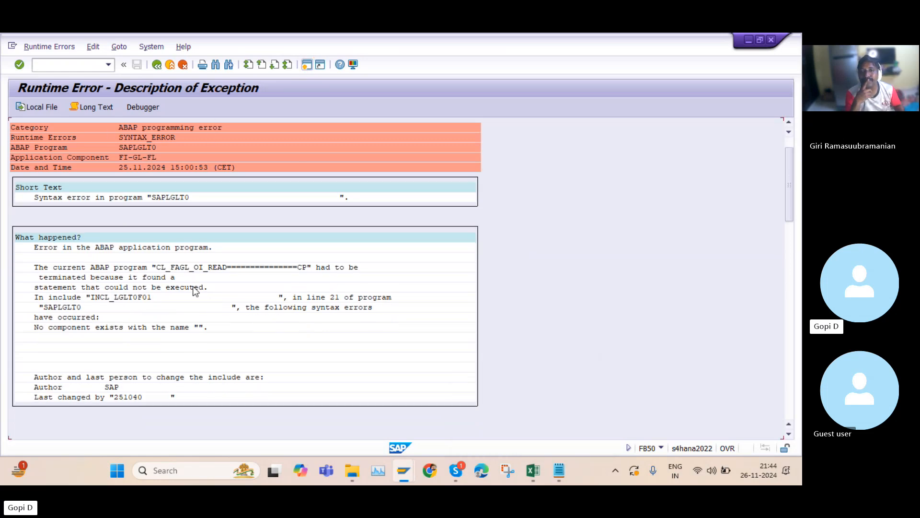
{"action": "scroll", "coordinate": [191, 282], "scroll_direction": "down", "scroll_amount": 2}
{"action": "scroll", "coordinate": [208, 246], "scroll_direction": "up", "scroll_amount": 4}
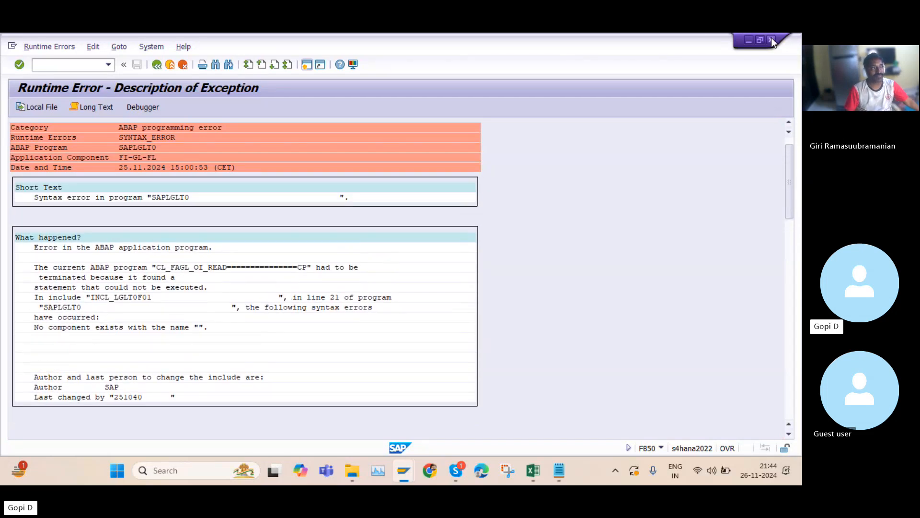
{"action": "left_click", "coordinate": [772, 40]}
Return to the main menu in the other session and start transaction FB50
{"action": "left_click", "coordinate": [157, 65]}
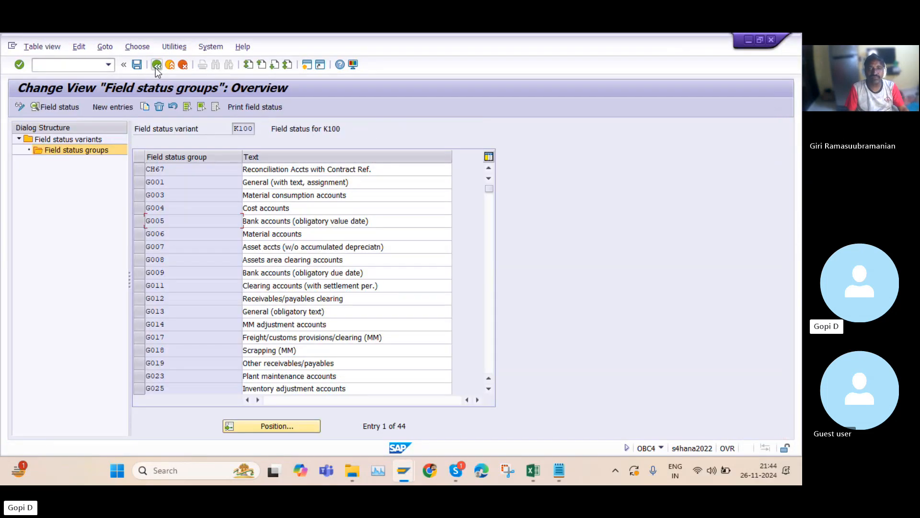
{"action": "left_click", "coordinate": [156, 65]}
{"action": "left_click", "coordinate": [156, 65]}
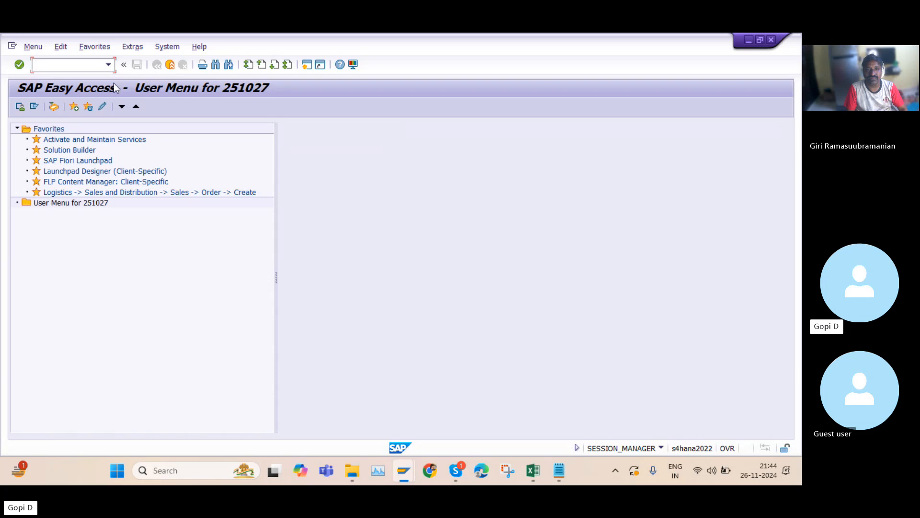
{"action": "type", "text": "F"}
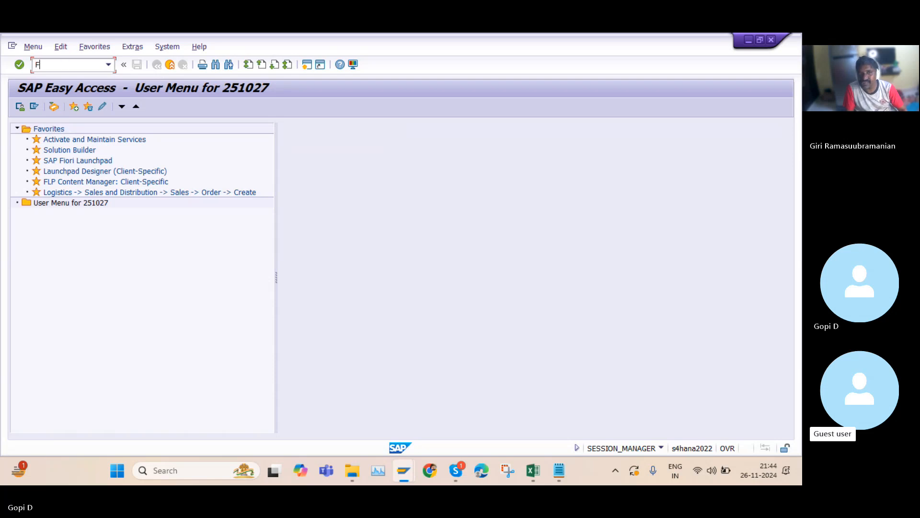
{"action": "type", "text": "B50"}
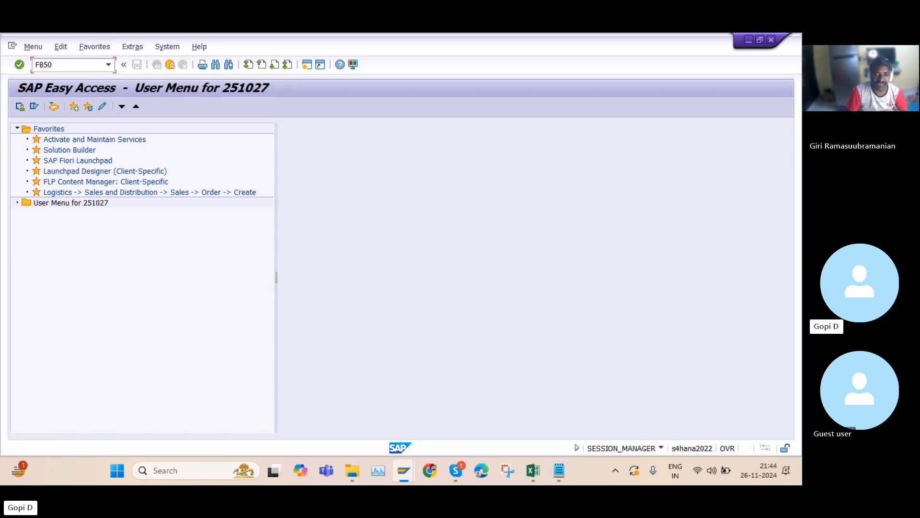
{"action": "key", "text": "Return"}
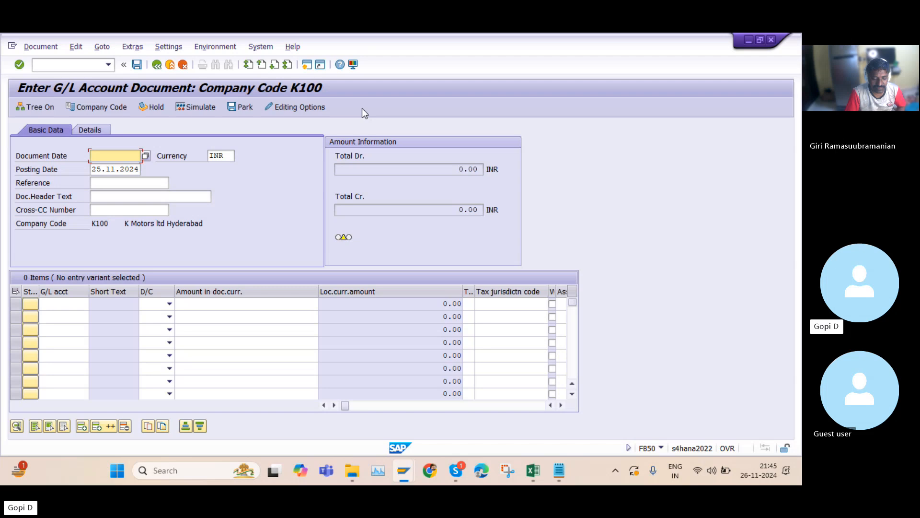
Set the document date to 25112024
{"action": "left_click", "coordinate": [129, 157]}
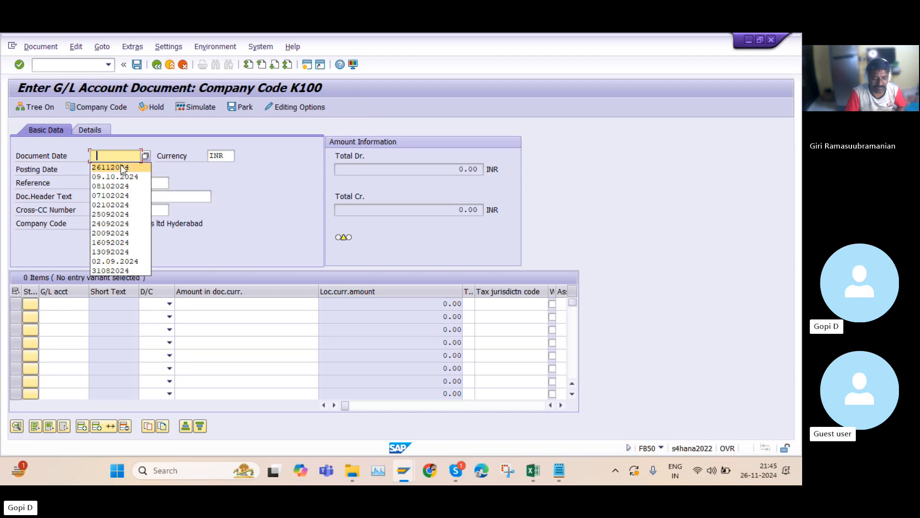
{"action": "left_click", "coordinate": [126, 153]}
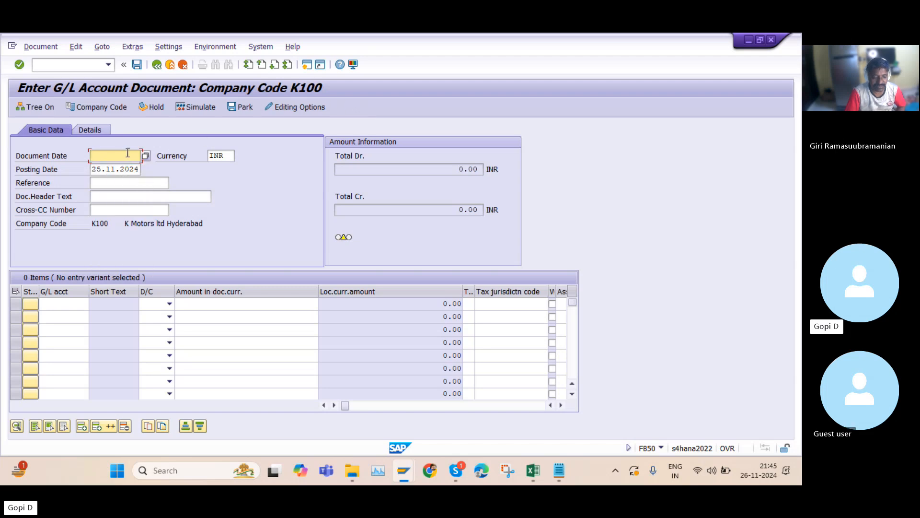
{"action": "type", "text": "25112"}
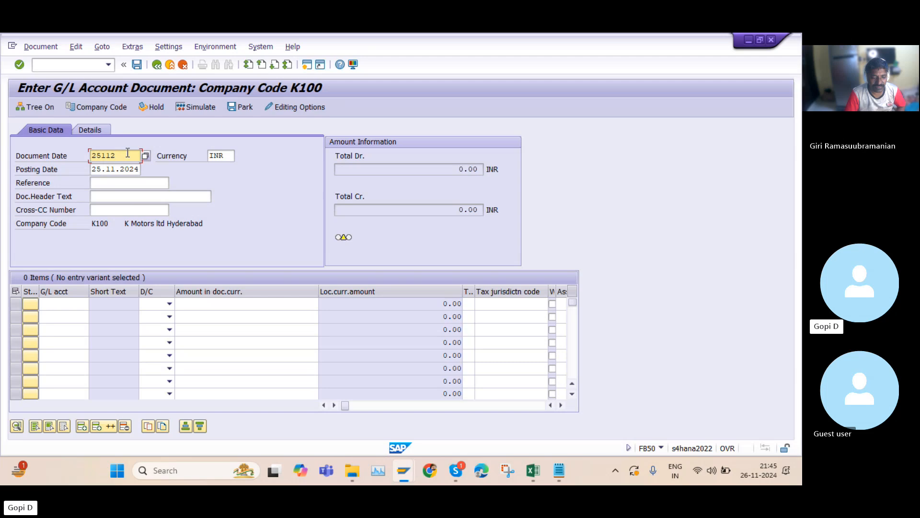
{"action": "type", "text": "024"}
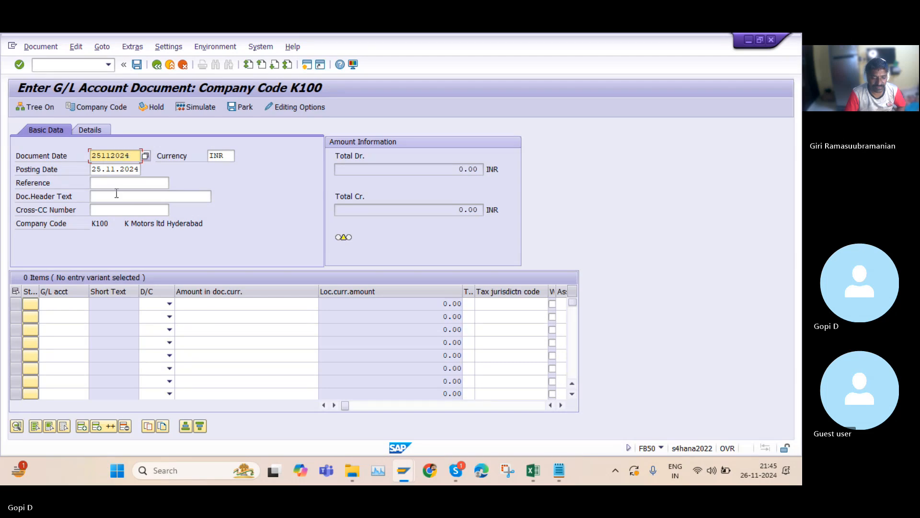
Enter G/L account 270000 on the first line item from the entry history
{"action": "left_click", "coordinate": [76, 305]}
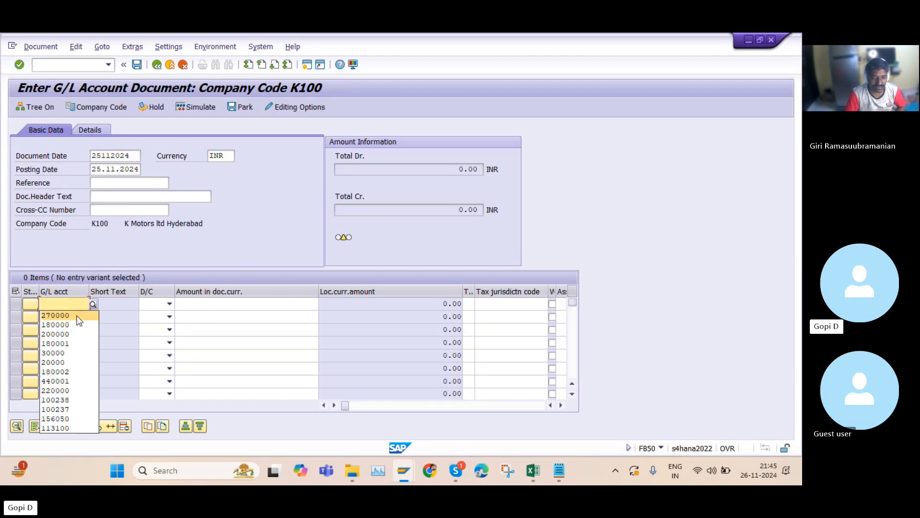
{"action": "left_click", "coordinate": [76, 316]}
{"action": "left_click", "coordinate": [77, 317]}
Search the K100 G/L accounts and pick 270000 for the second line item
{"action": "left_click", "coordinate": [79, 330]}
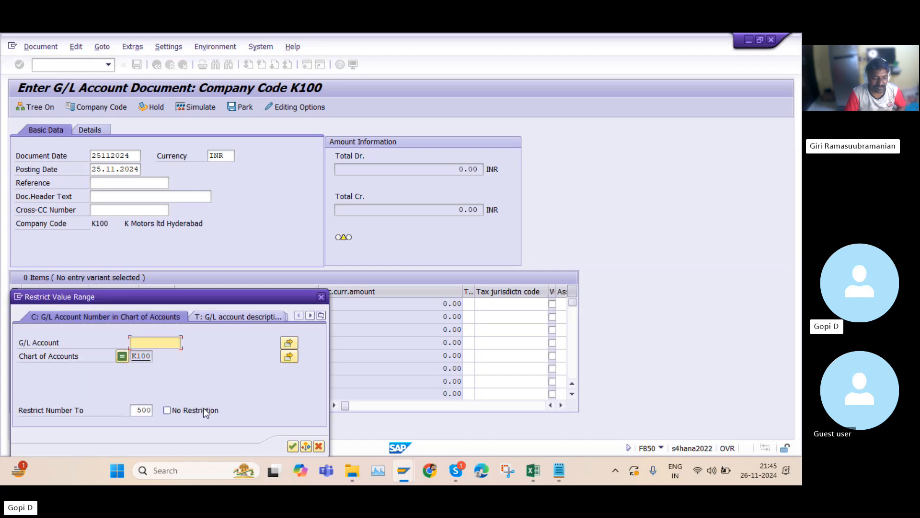
{"action": "left_click", "coordinate": [298, 447]}
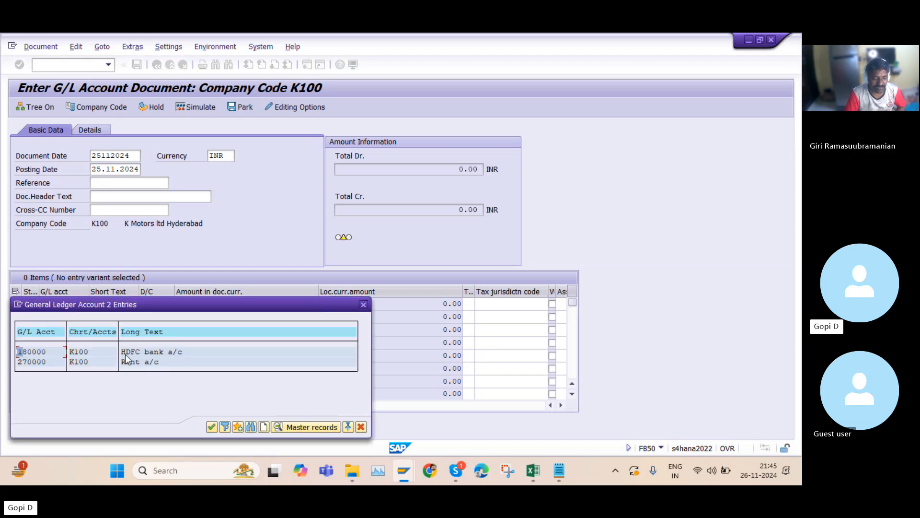
{"action": "double_click", "coordinate": [140, 361]}
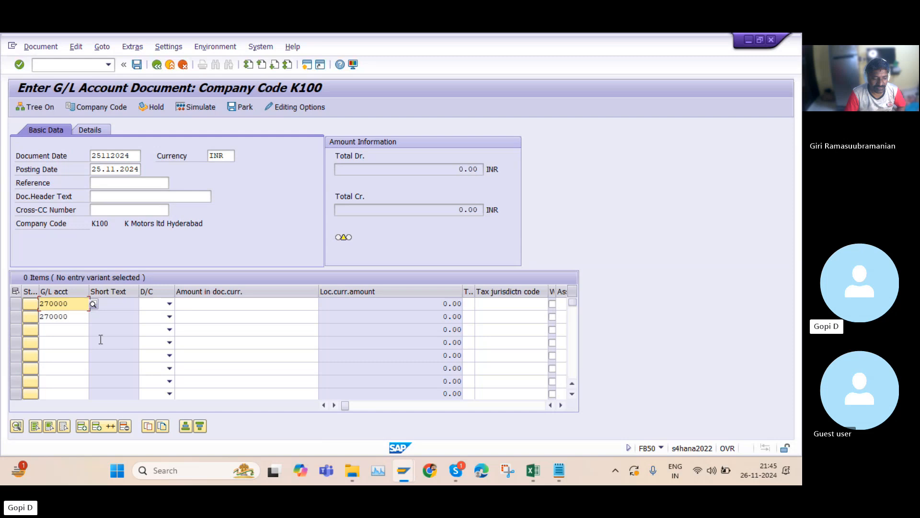
Replace the second line item's G/L account with bank account 180000 from the entry history
{"action": "left_click", "coordinate": [89, 317]}
{"action": "key", "text": "BackSpace"}
{"action": "key", "text": "BackSpace"}
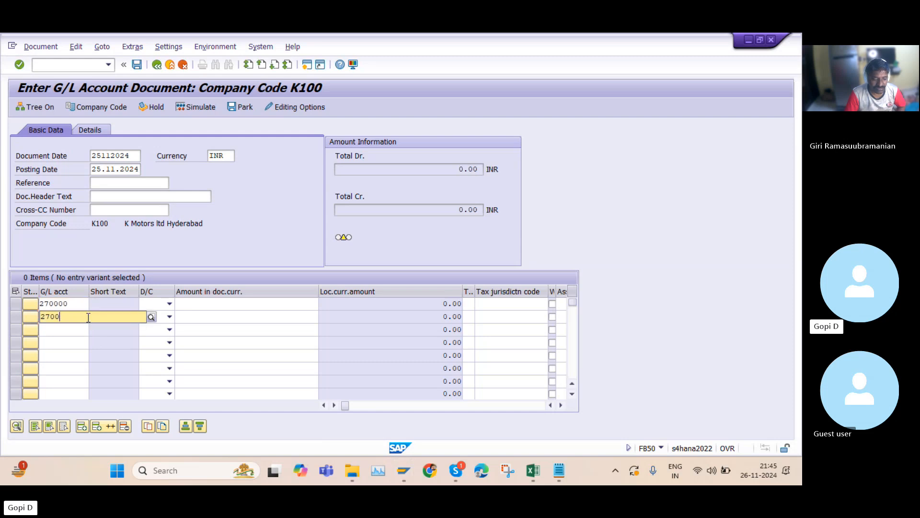
{"action": "key", "text": "BackSpace"}
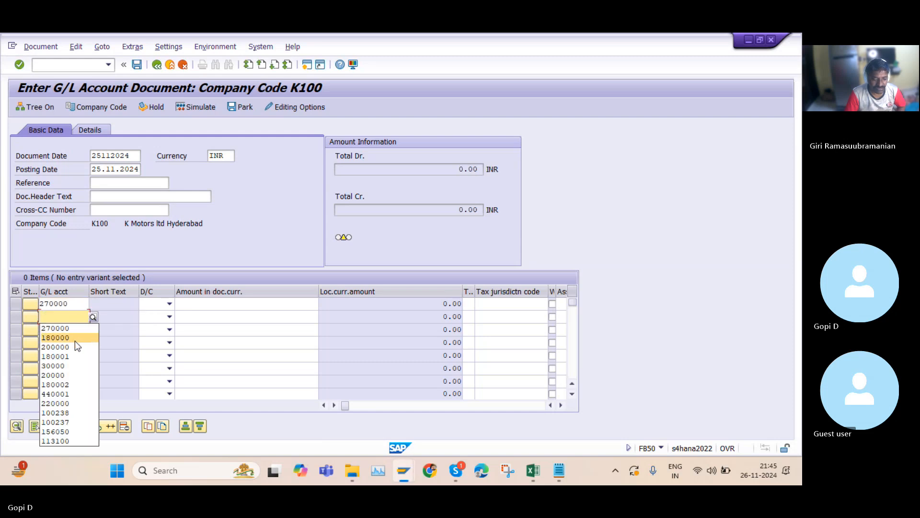
{"action": "left_click", "coordinate": [75, 340]}
Mark the rent line as Debit and the bank line as Credit
{"action": "left_click", "coordinate": [169, 304]}
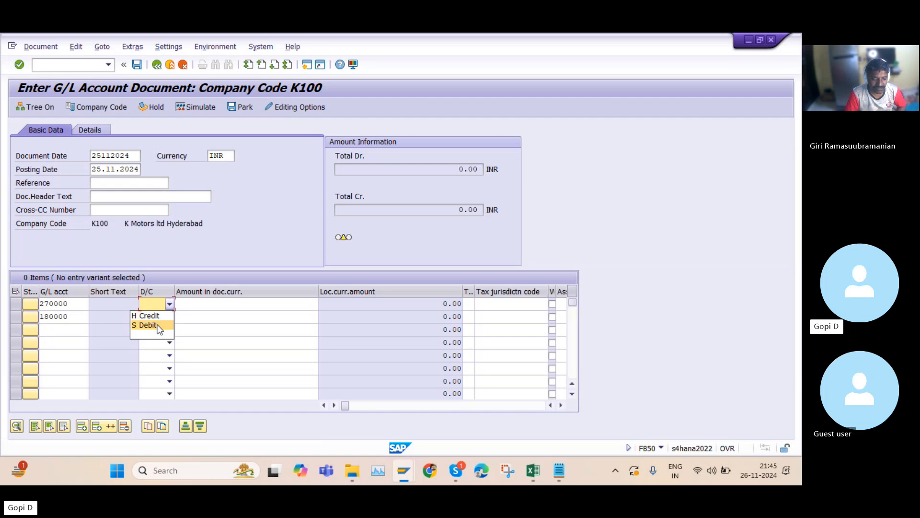
{"action": "left_click", "coordinate": [162, 325]}
{"action": "left_click", "coordinate": [169, 316]}
{"action": "left_click", "coordinate": [161, 329]}
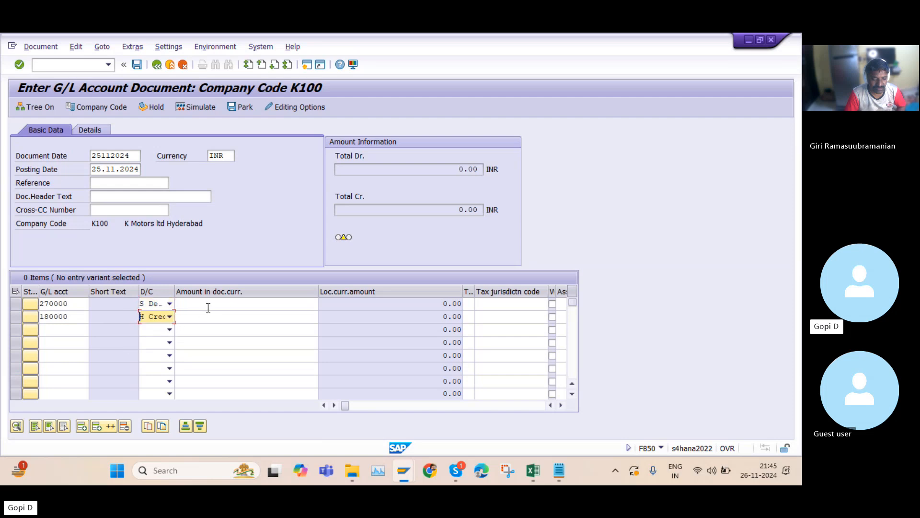
Enter an amount of 12000 on both line items
{"action": "left_click", "coordinate": [224, 302]}
{"action": "left_click", "coordinate": [230, 316]}
{"action": "left_click", "coordinate": [229, 317]}
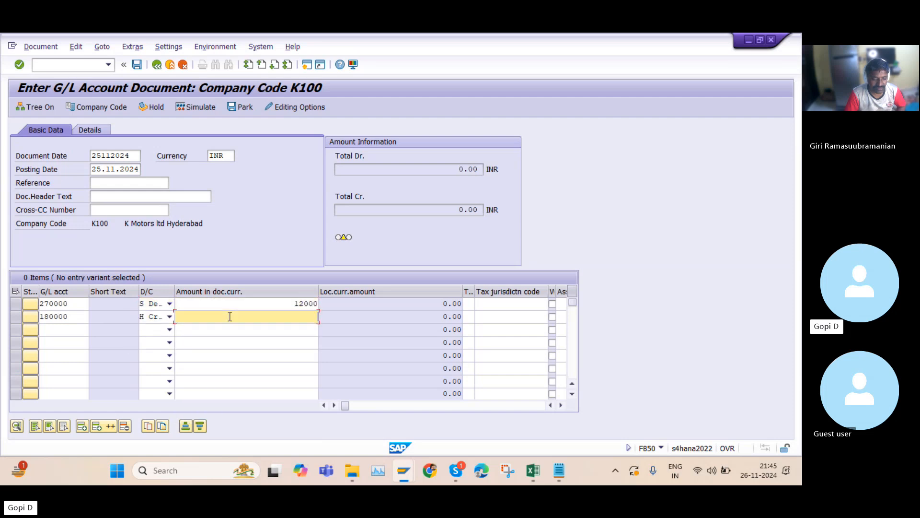
{"action": "left_click", "coordinate": [235, 331]}
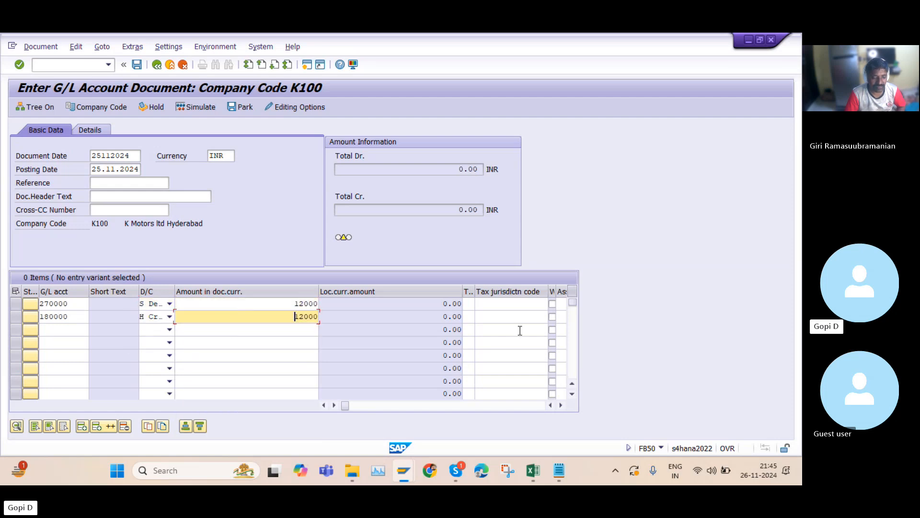
Set the bank line's value date to 25112024
{"action": "left_click", "coordinate": [561, 406]}
{"action": "left_click", "coordinate": [561, 406]}
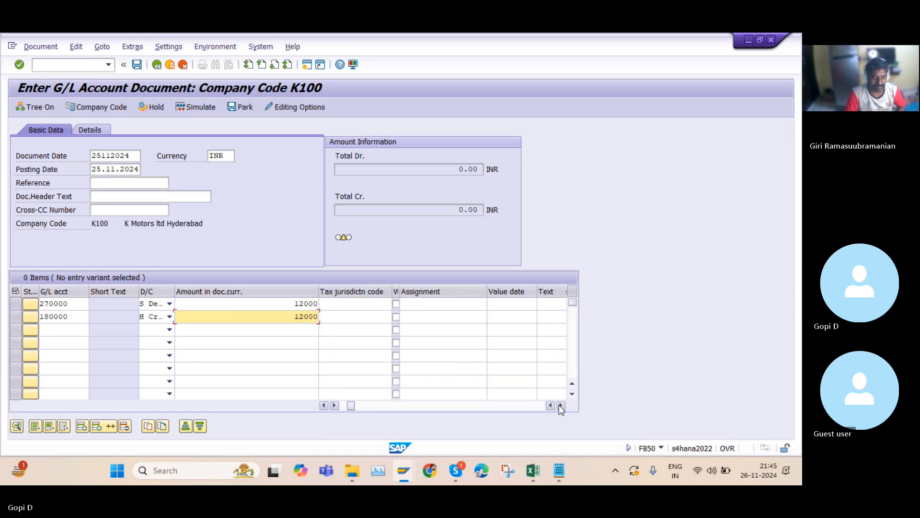
{"action": "left_click", "coordinate": [509, 318]}
{"action": "type", "text": "25112024"}
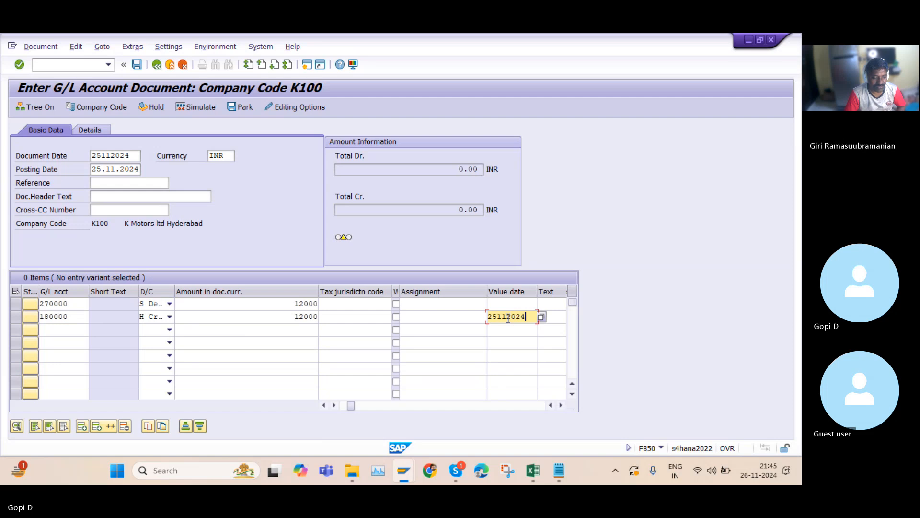
{"action": "left_click", "coordinate": [324, 405]}
{"action": "left_click", "coordinate": [325, 405]}
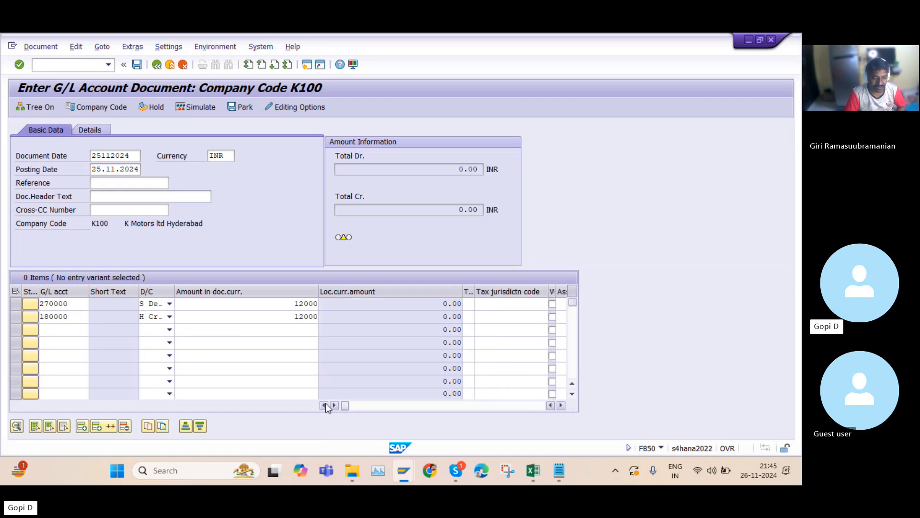
Pick business area 0001 for the bank line from the value list and post the document
{"action": "left_click", "coordinate": [562, 405]}
{"action": "left_click", "coordinate": [561, 406]}
{"action": "left_click", "coordinate": [562, 405]}
{"action": "left_click", "coordinate": [562, 405]}
{"action": "left_click", "coordinate": [562, 406]}
{"action": "left_click", "coordinate": [562, 406]}
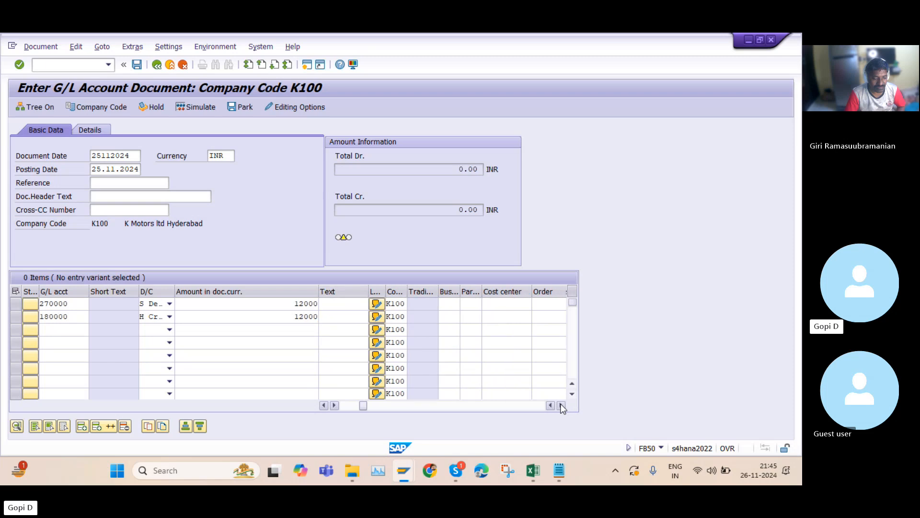
{"action": "left_click", "coordinate": [453, 316]}
{"action": "key", "text": "F4"}
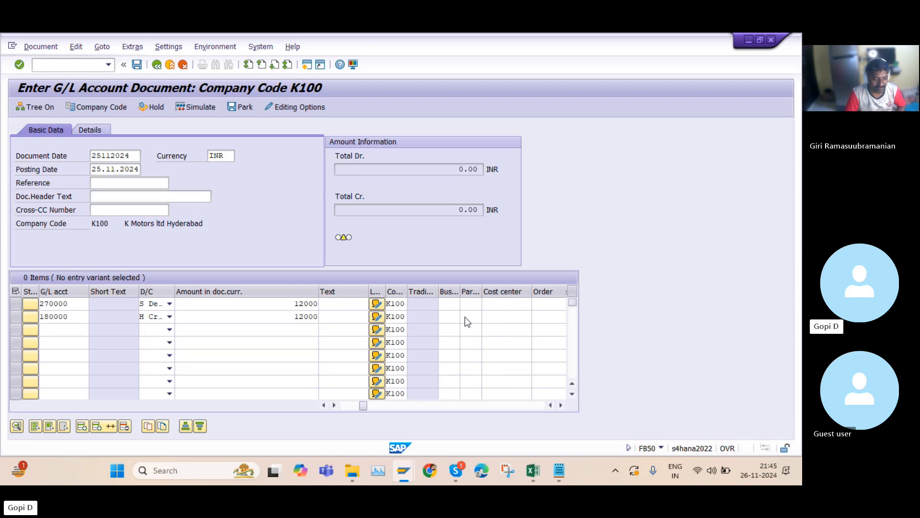
{"action": "double_click", "coordinate": [146, 142]}
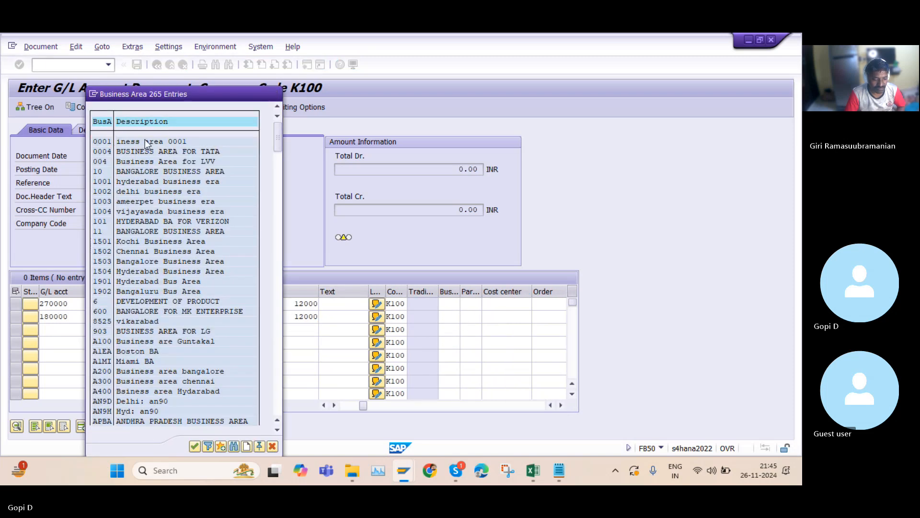
{"action": "left_click", "coordinate": [136, 65]}
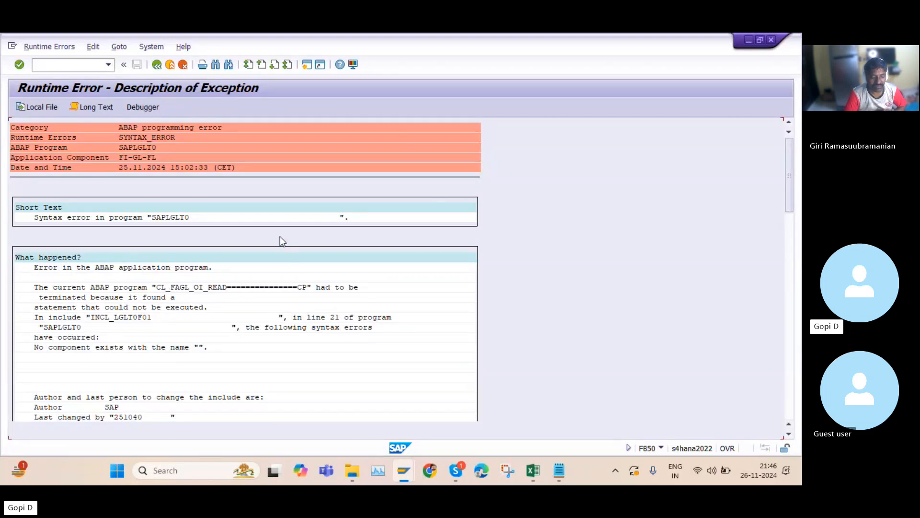
Read through the runtime error description and open it in the debugger
{"action": "scroll", "coordinate": [295, 272], "scroll_direction": "down", "scroll_amount": 2}
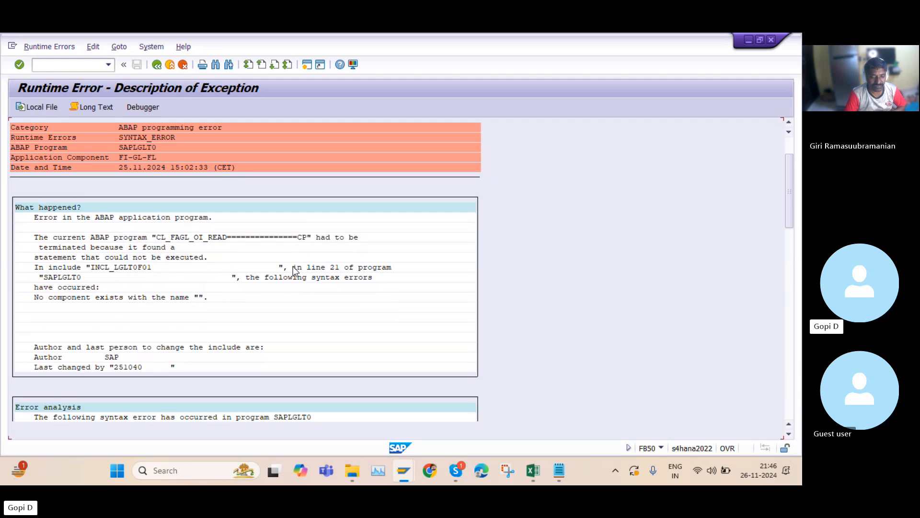
{"action": "scroll", "coordinate": [294, 269], "scroll_direction": "down", "scroll_amount": 2}
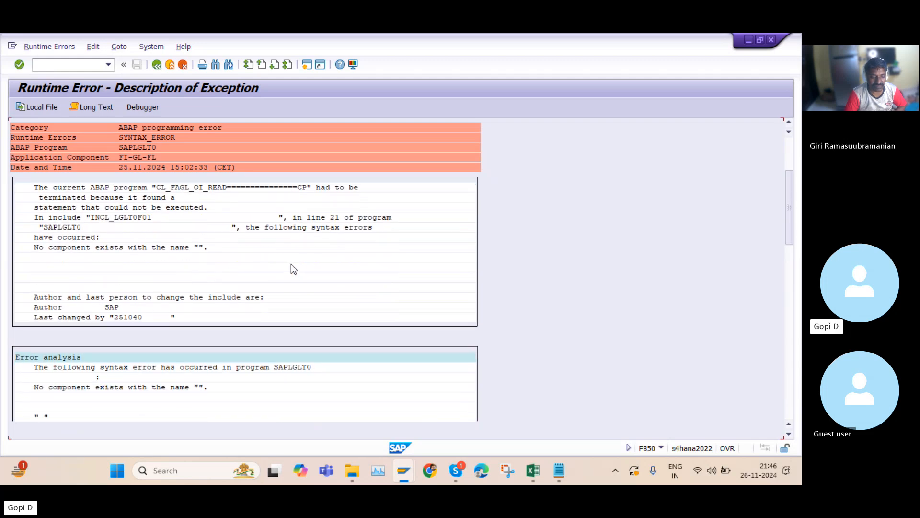
{"action": "scroll", "coordinate": [289, 264], "scroll_direction": "down", "scroll_amount": 1}
{"action": "scroll", "coordinate": [286, 249], "scroll_direction": "up", "scroll_amount": 2}
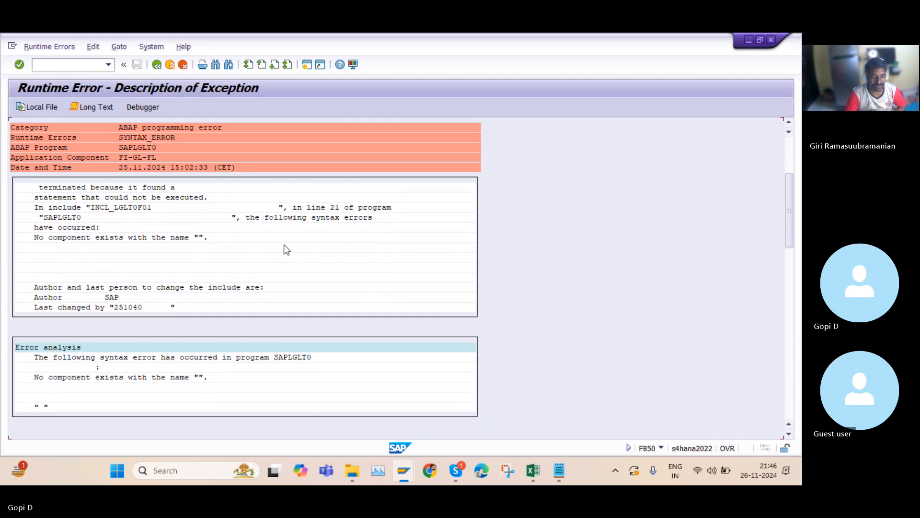
{"action": "scroll", "coordinate": [292, 192], "scroll_direction": "up", "scroll_amount": 1}
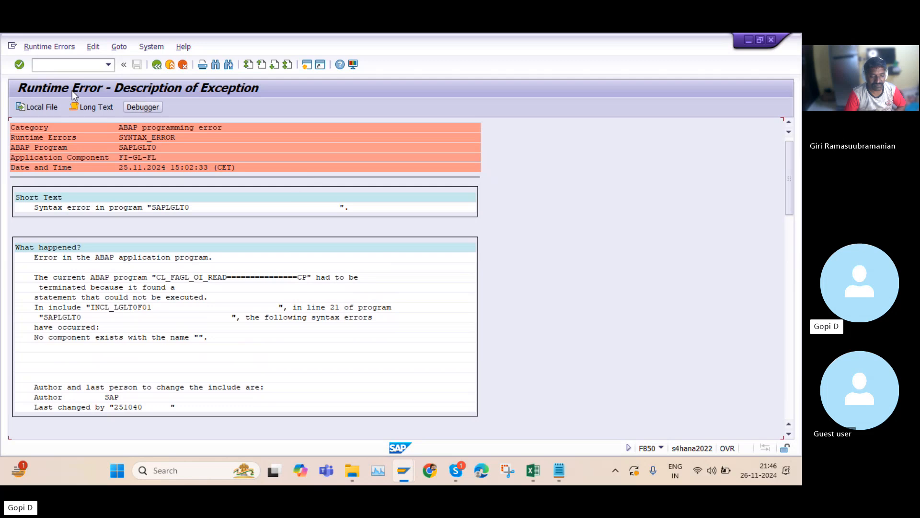
{"action": "left_click", "coordinate": [143, 107]}
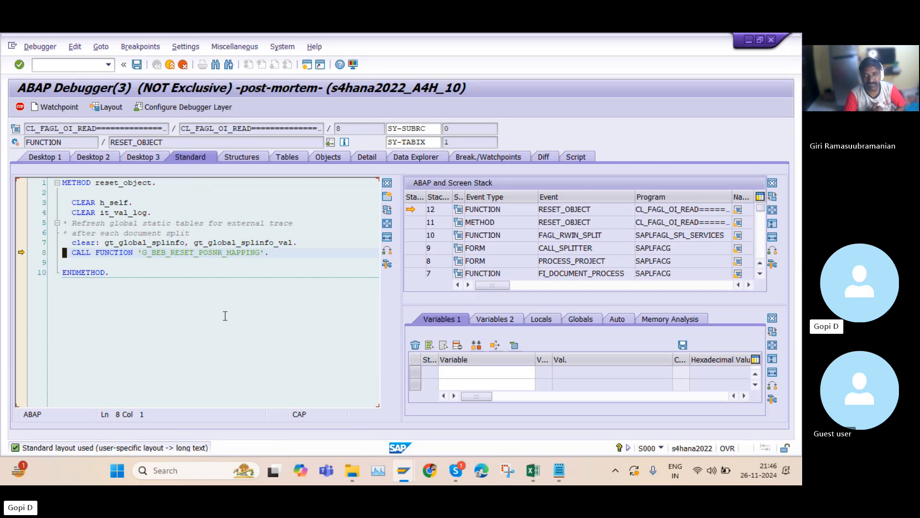
Examine the debugger desktops, source code and ABAP call stack for the failing FB50 posting
{"action": "double_click", "coordinate": [126, 252]}
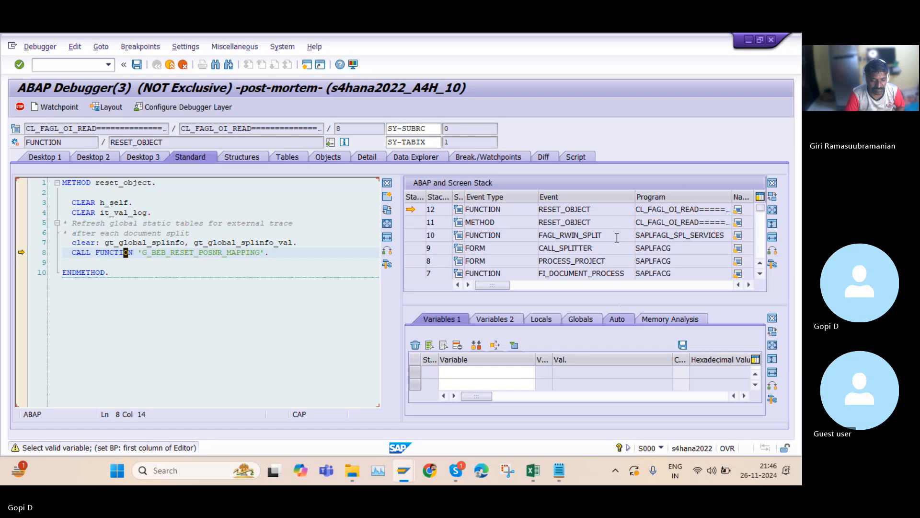
{"action": "left_click", "coordinate": [37, 158]}
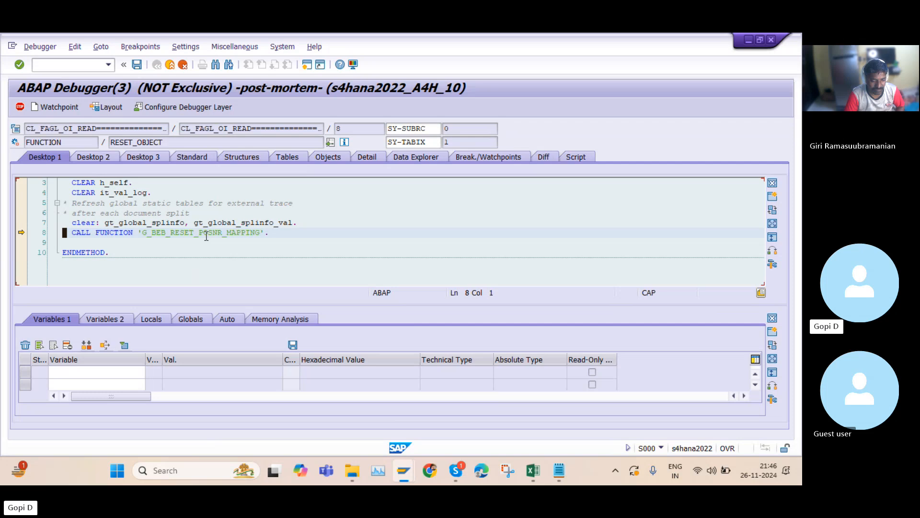
{"action": "left_click", "coordinate": [98, 157]}
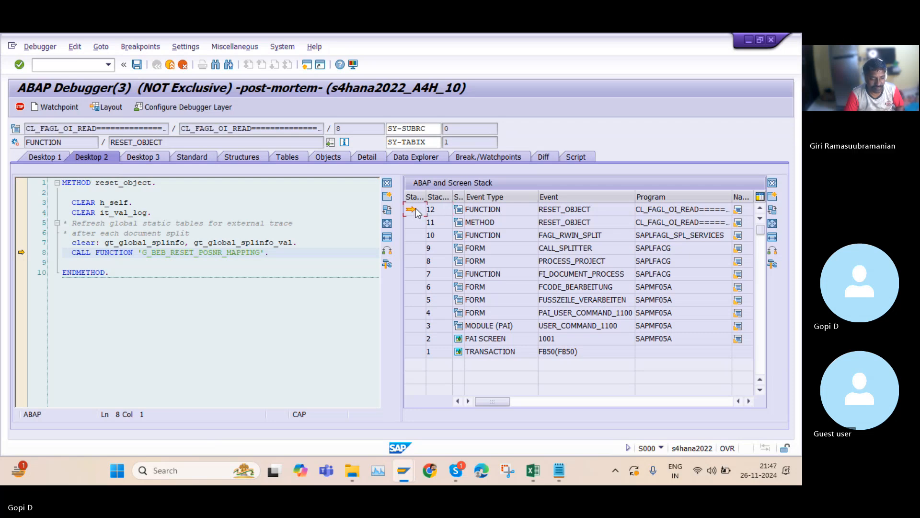
{"action": "left_click", "coordinate": [749, 401]}
{"action": "left_click", "coordinate": [750, 401]}
{"action": "left_click", "coordinate": [749, 400]}
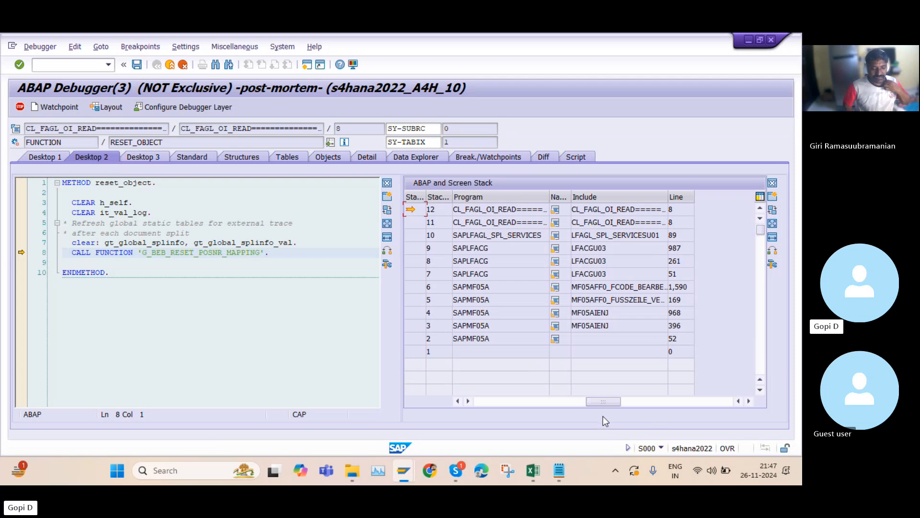
{"action": "left_click_drag", "start_coordinate": [601, 401], "coordinate": [476, 401]}
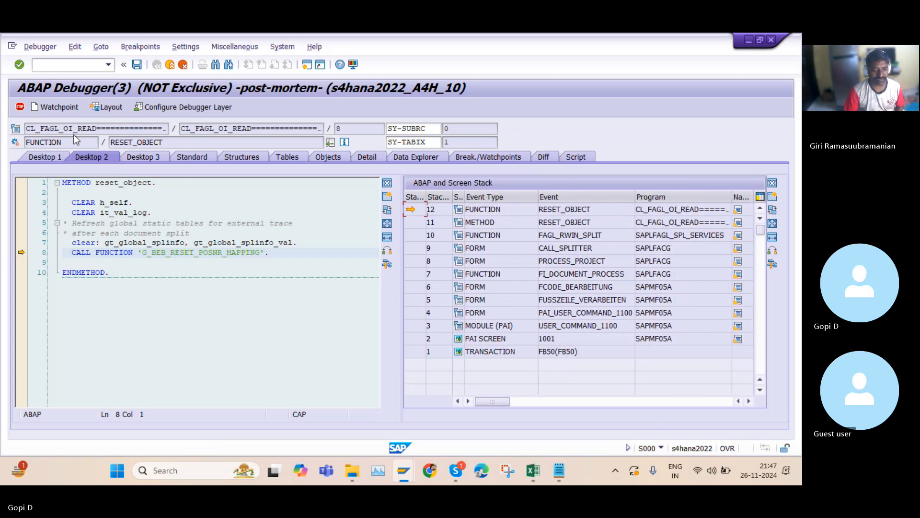
{"action": "left_click", "coordinate": [144, 158]}
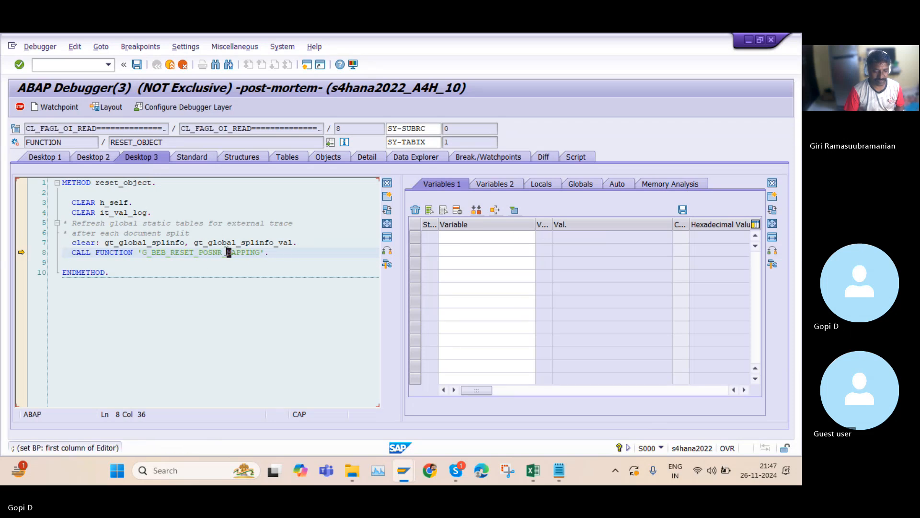
{"action": "left_click", "coordinate": [194, 157]}
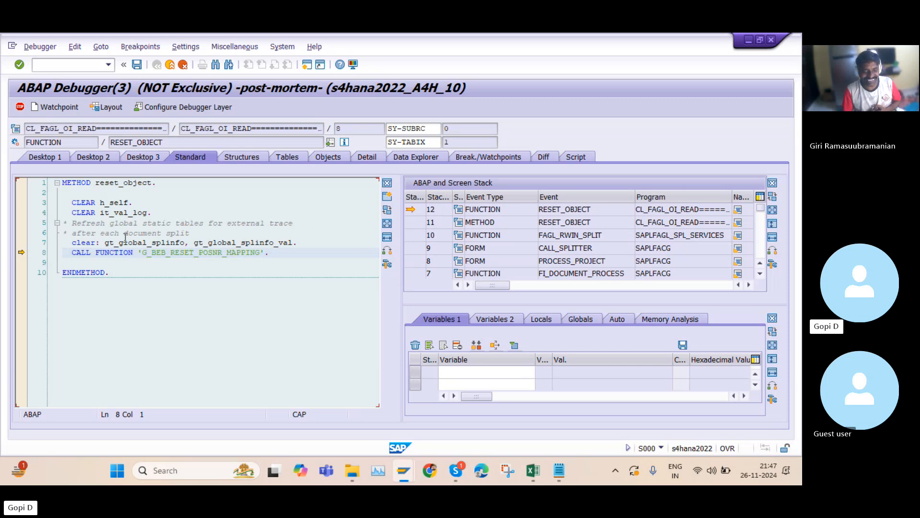
{"action": "scroll", "coordinate": [163, 248], "scroll_direction": "down", "scroll_amount": 2}
{"action": "scroll", "coordinate": [163, 247], "scroll_direction": "up", "scroll_amount": 2}
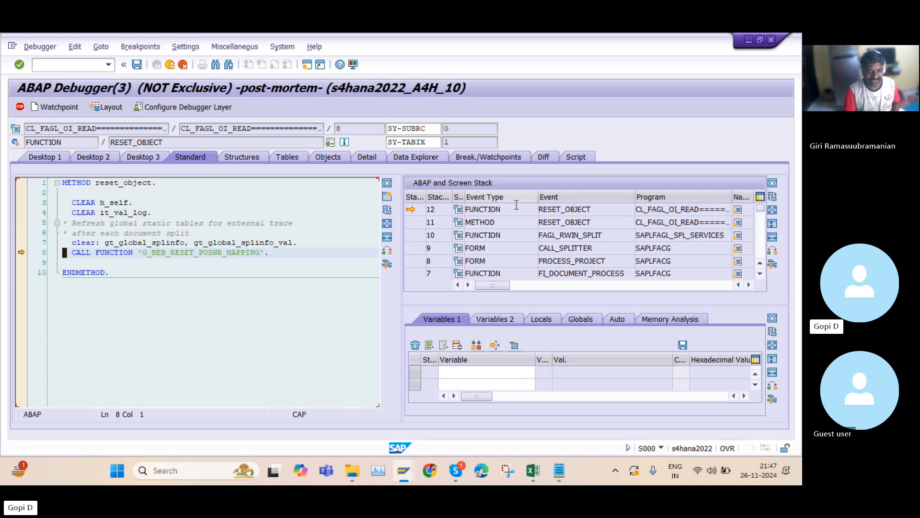
{"action": "scroll", "coordinate": [599, 249], "scroll_direction": "down", "scroll_amount": 1}
{"action": "scroll", "coordinate": [599, 251], "scroll_direction": "up", "scroll_amount": 1}
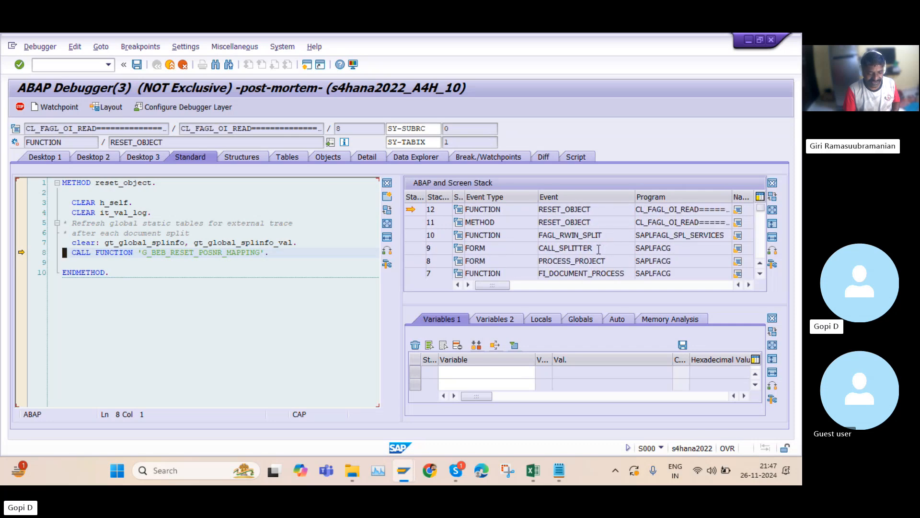
{"action": "left_click", "coordinate": [52, 157]}
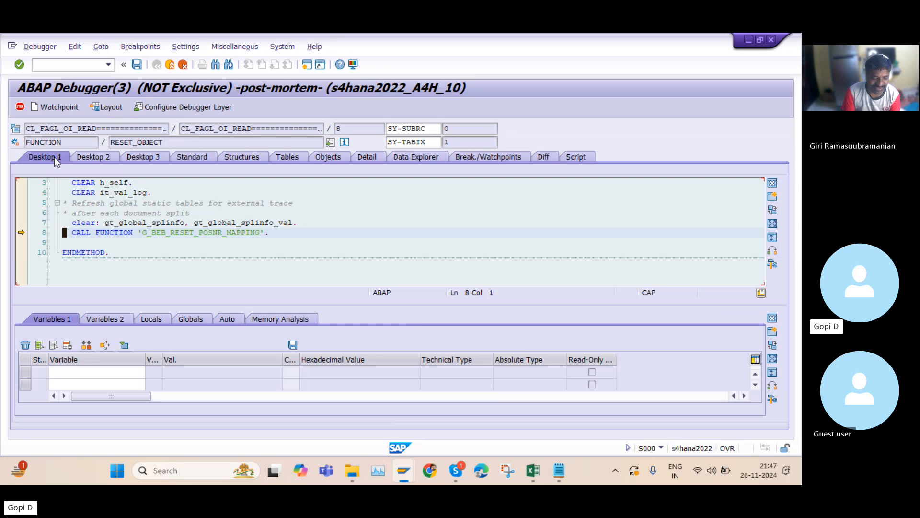
{"action": "left_click", "coordinate": [60, 107]}
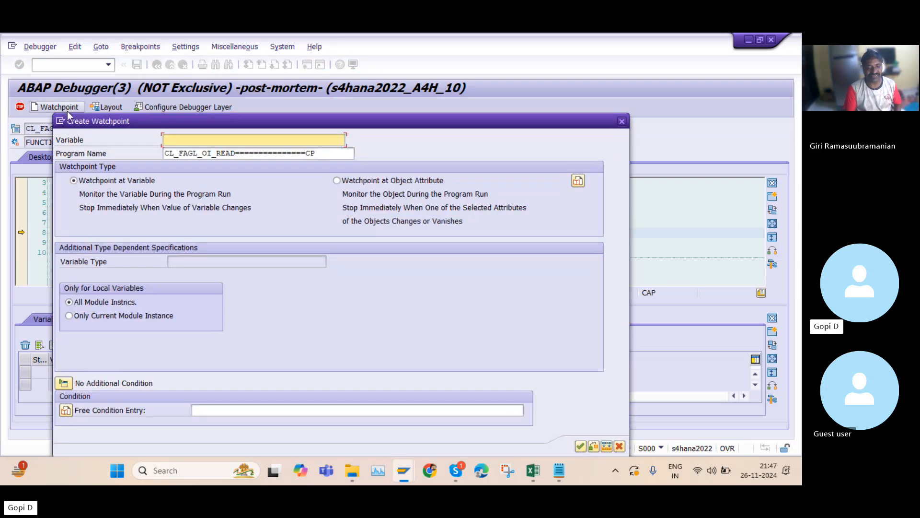
{"action": "left_click_drag", "start_coordinate": [432, 124], "coordinate": [537, 62]}
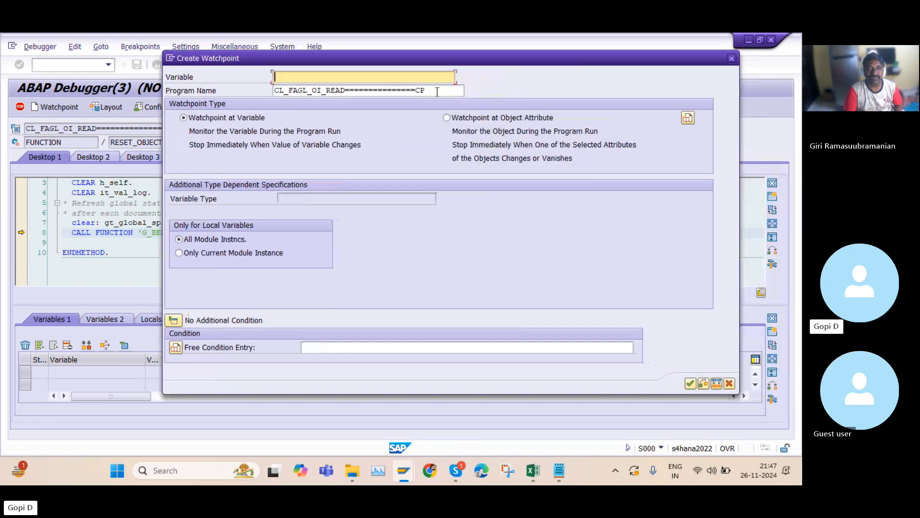
{"action": "left_click_drag", "start_coordinate": [434, 91], "coordinate": [268, 90]}
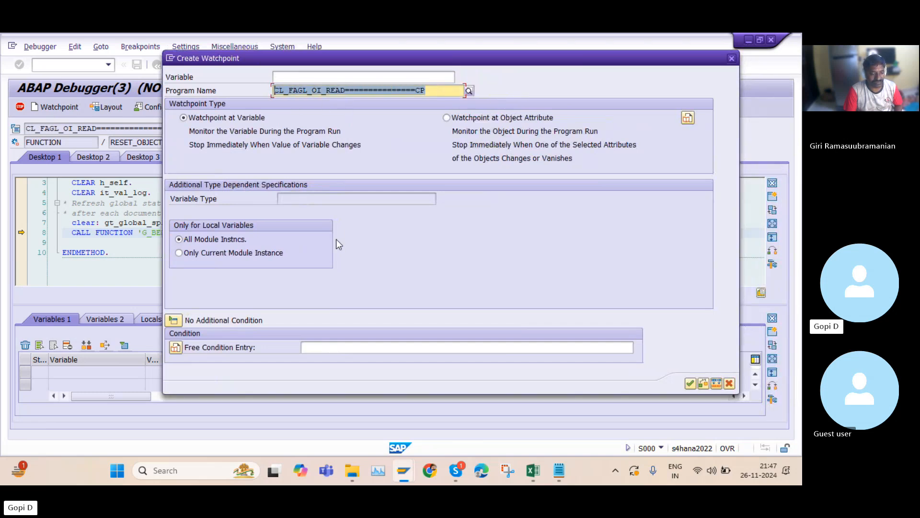
{"action": "left_click", "coordinate": [423, 89]}
{"action": "left_click_drag", "start_coordinate": [416, 91], "coordinate": [266, 91]}
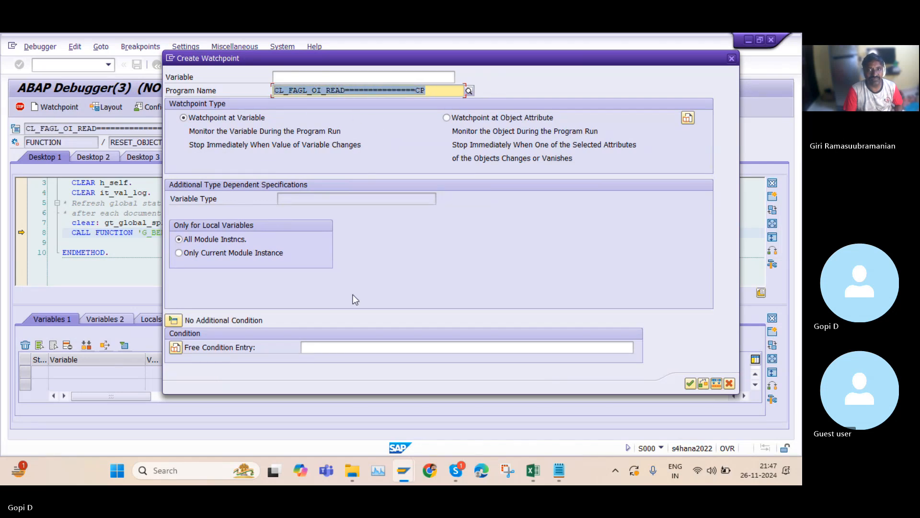
{"action": "left_click", "coordinate": [731, 58]}
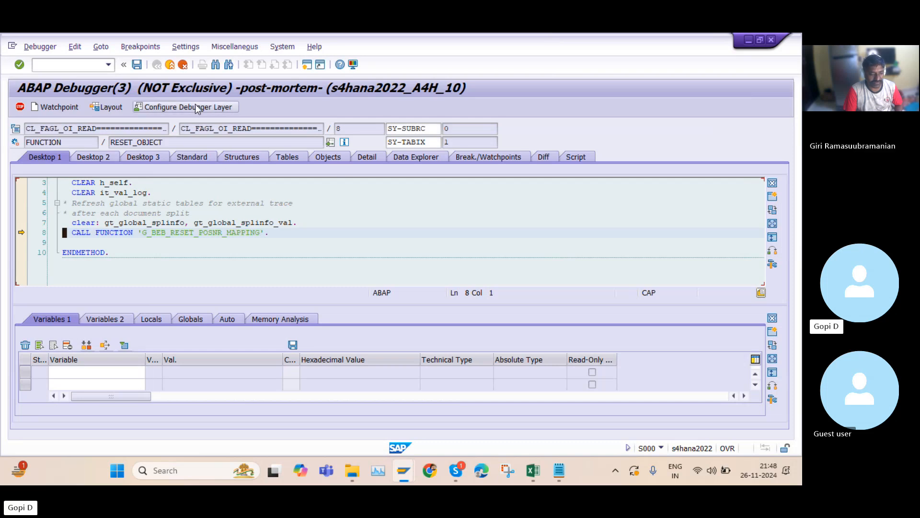
Open the debugger layer configuration, activate layer-aware debugging and open the package value list for the visible object set
{"action": "left_click", "coordinate": [166, 109]}
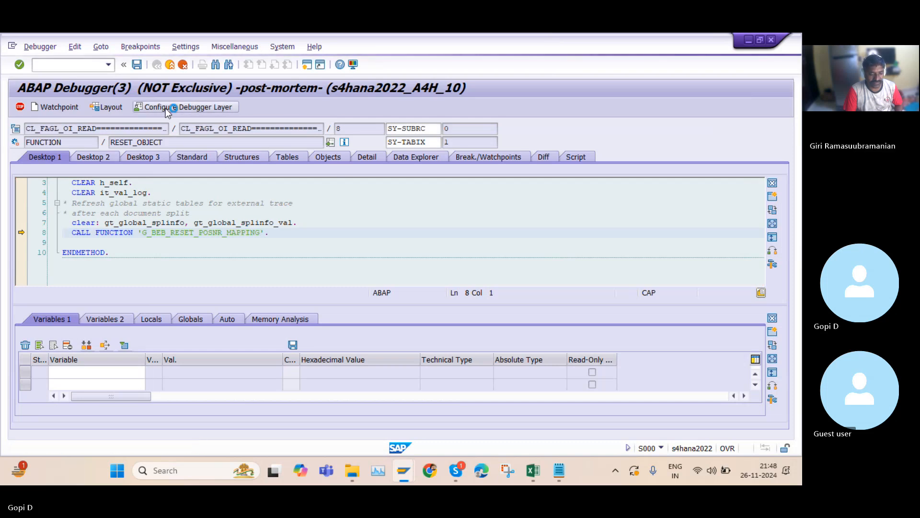
{"action": "left_click_drag", "start_coordinate": [304, 246], "coordinate": [435, 107]}
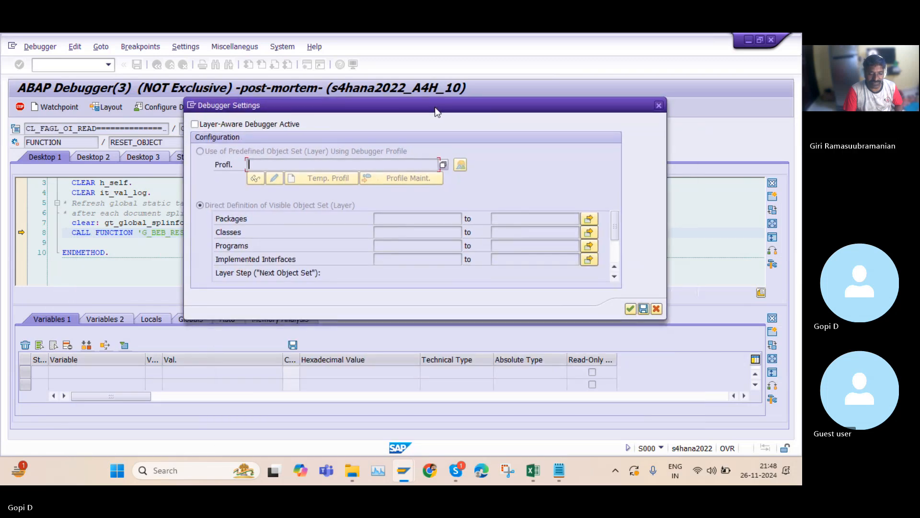
{"action": "left_click", "coordinate": [206, 214]}
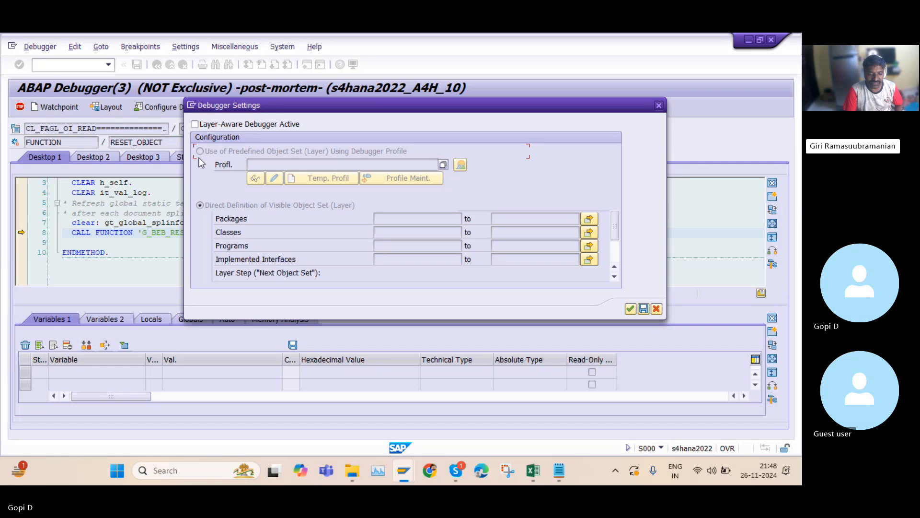
{"action": "left_click", "coordinate": [195, 124]}
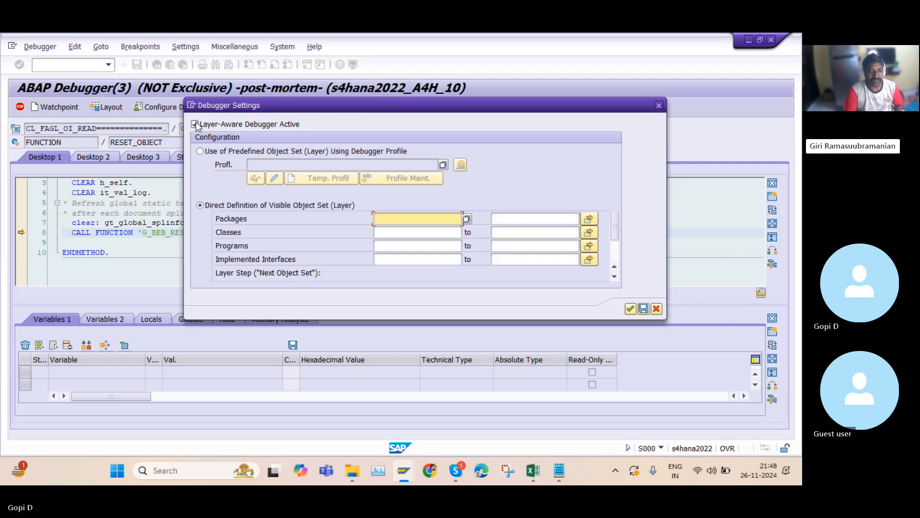
{"action": "left_click", "coordinate": [467, 219]}
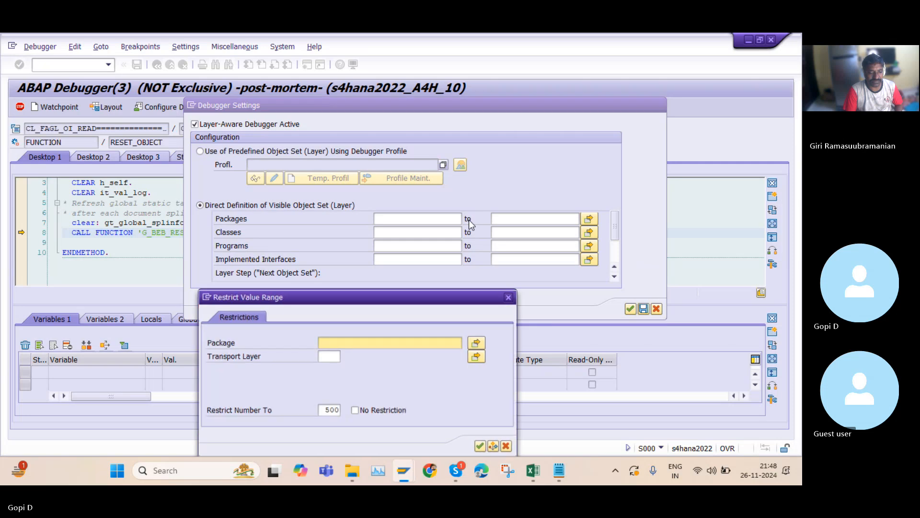
{"action": "left_click_drag", "start_coordinate": [387, 287], "coordinate": [357, 102]}
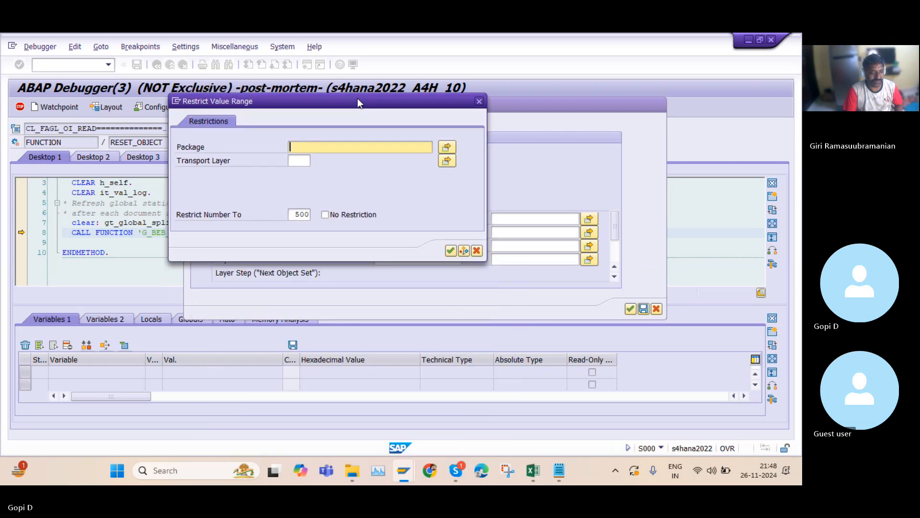
{"action": "left_click", "coordinate": [450, 251]}
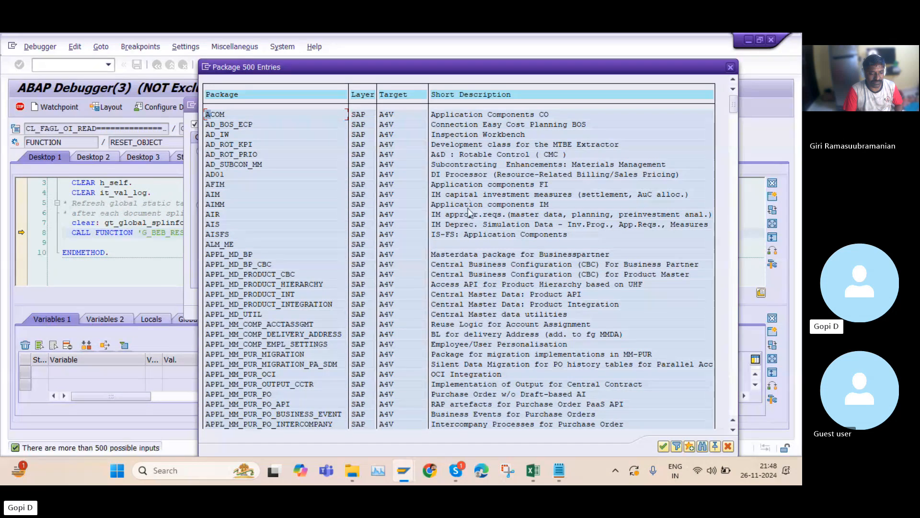
Browse through the package value list
{"action": "scroll", "coordinate": [492, 271], "scroll_direction": "down", "scroll_amount": 3}
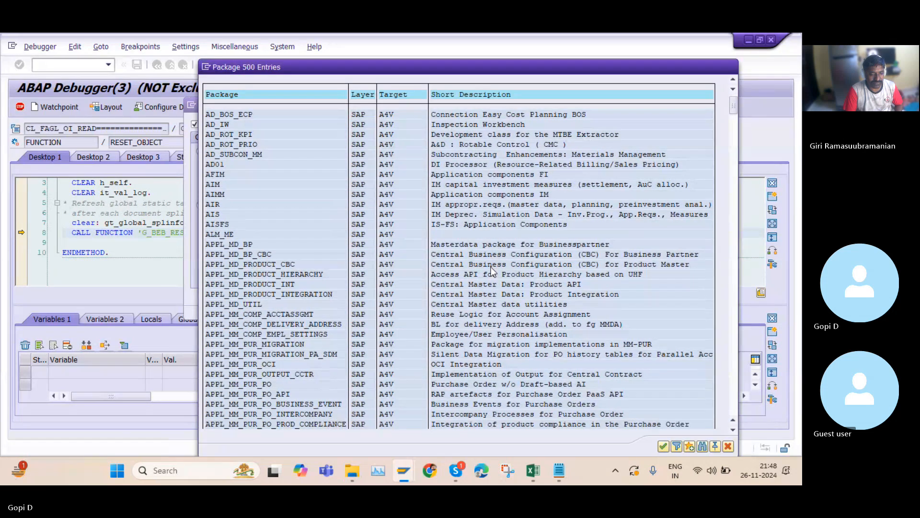
{"action": "scroll", "coordinate": [492, 271], "scroll_direction": "down", "scroll_amount": 6}
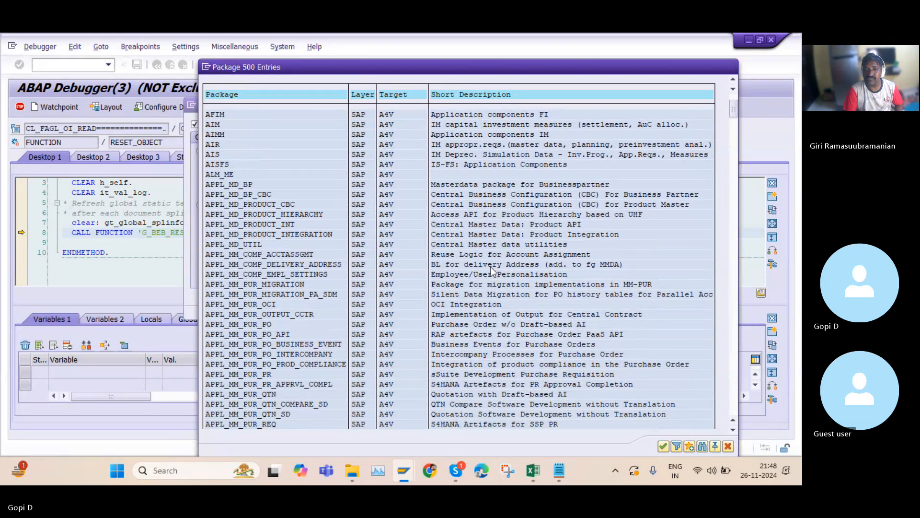
{"action": "scroll", "coordinate": [490, 271], "scroll_direction": "down", "scroll_amount": 7}
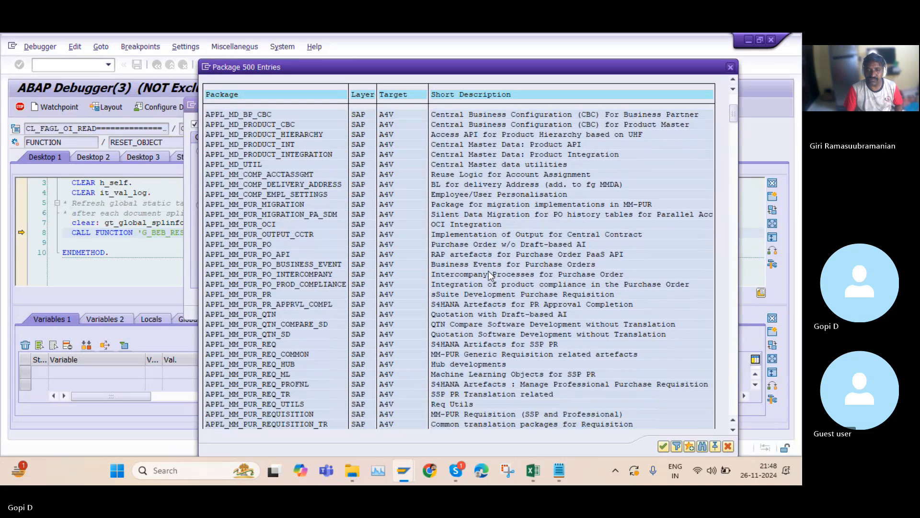
{"action": "scroll", "coordinate": [488, 268], "scroll_direction": "down", "scroll_amount": 4}
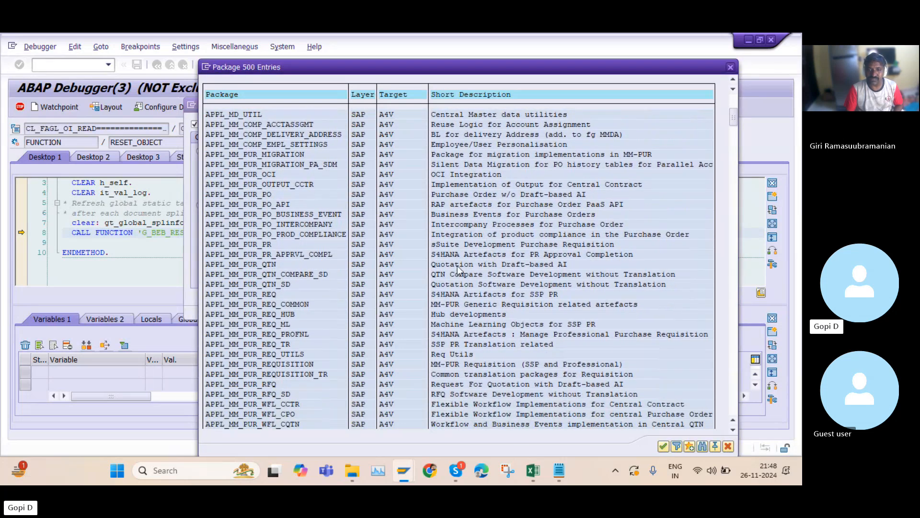
{"action": "scroll", "coordinate": [465, 335], "scroll_direction": "down", "scroll_amount": 4}
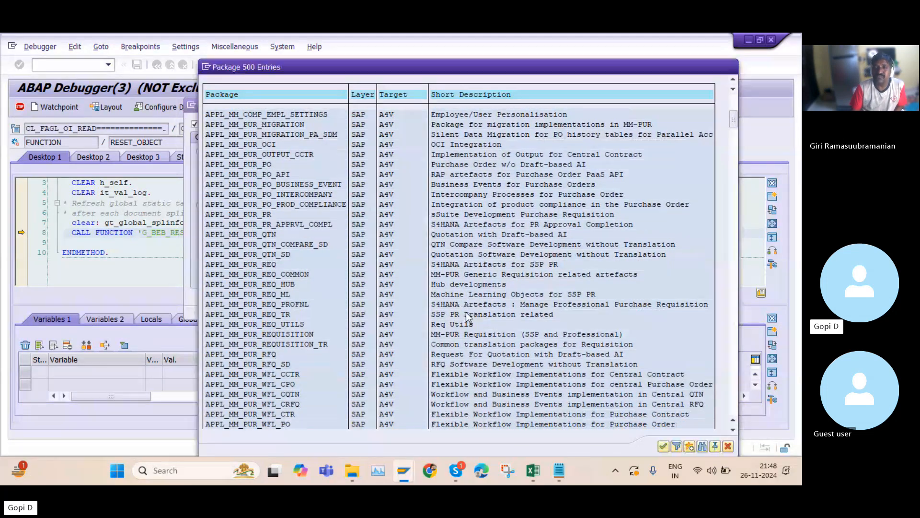
{"action": "scroll", "coordinate": [465, 309], "scroll_direction": "down", "scroll_amount": 4}
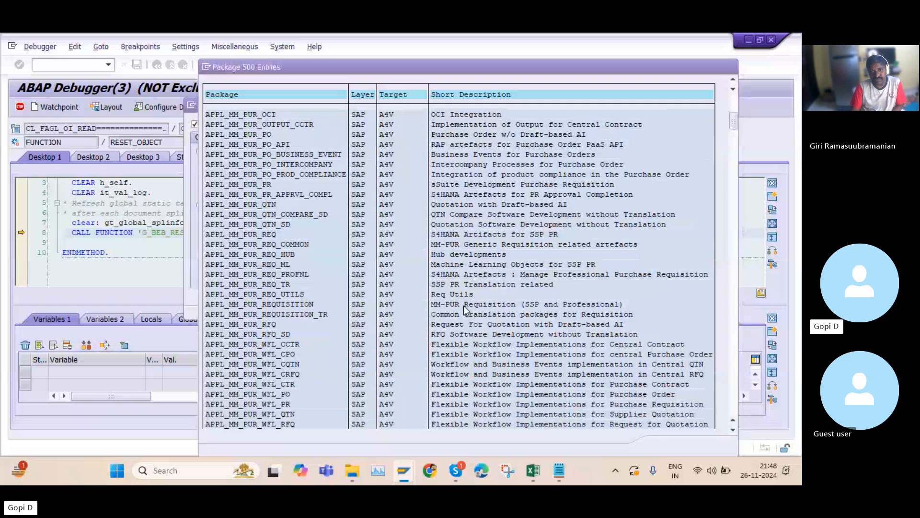
{"action": "scroll", "coordinate": [463, 300], "scroll_direction": "down", "scroll_amount": 2}
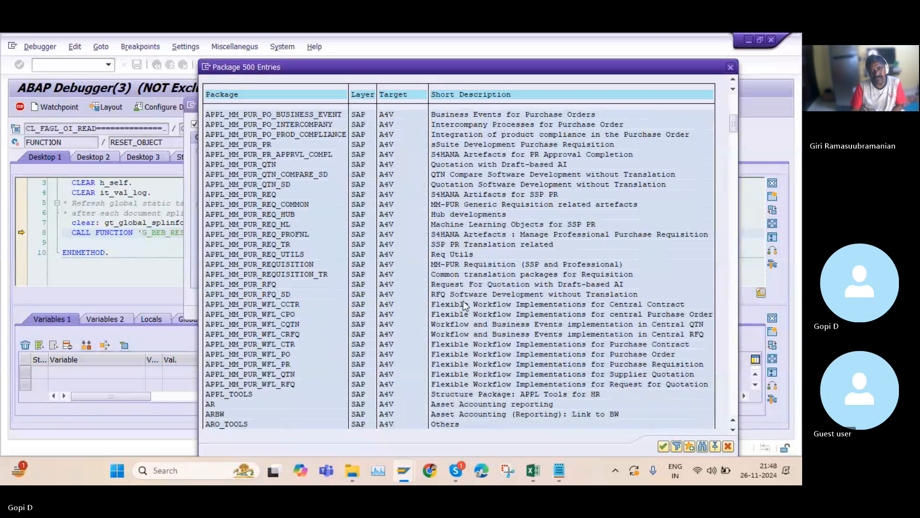
{"action": "scroll", "coordinate": [463, 300], "scroll_direction": "down", "scroll_amount": 2}
{"action": "scroll", "coordinate": [464, 300], "scroll_direction": "down", "scroll_amount": 2}
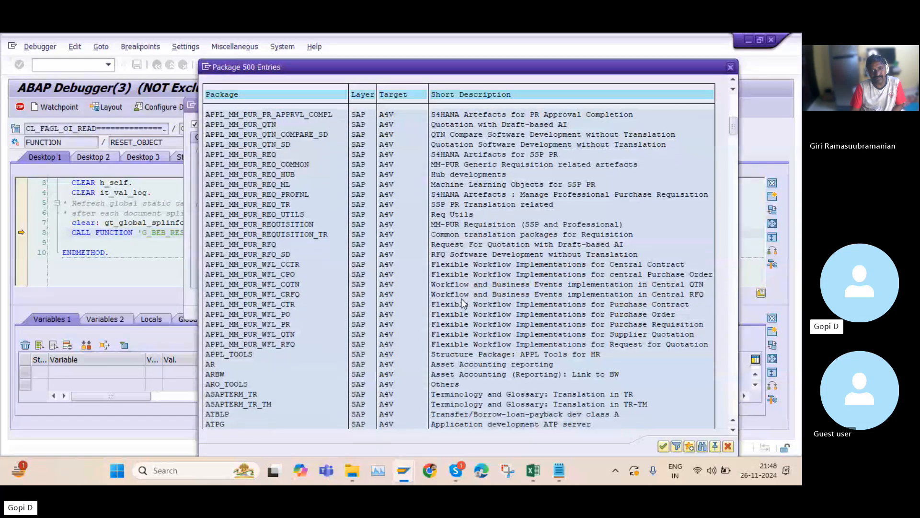
{"action": "scroll", "coordinate": [463, 302], "scroll_direction": "down", "scroll_amount": 4}
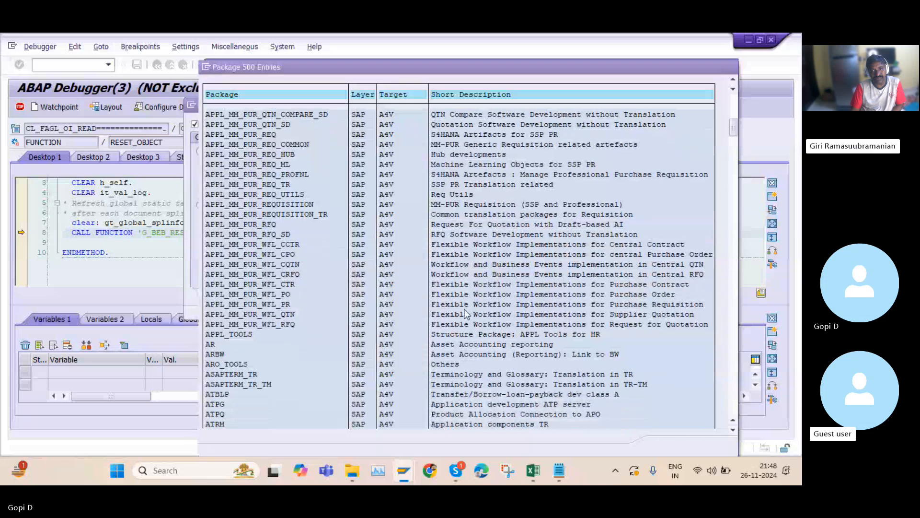
{"action": "scroll", "coordinate": [462, 323], "scroll_direction": "down", "scroll_amount": 8}
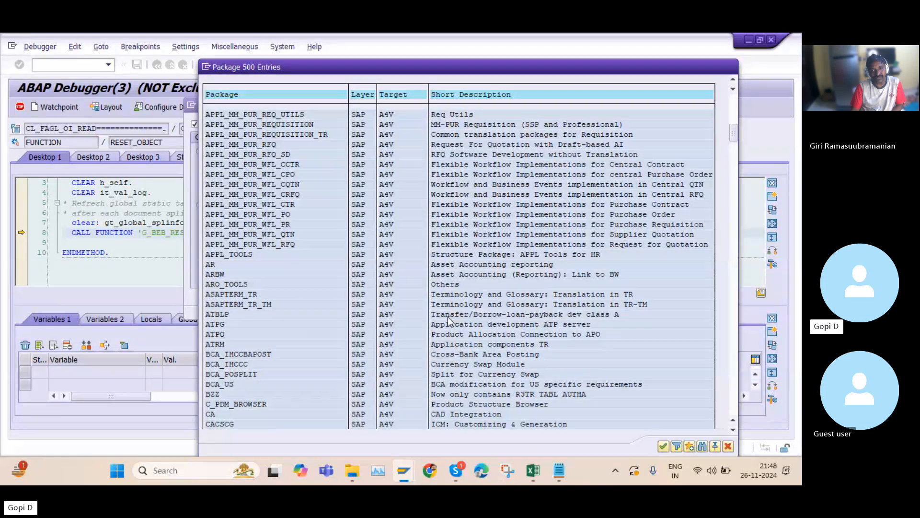
{"action": "scroll", "coordinate": [448, 321], "scroll_direction": "down", "scroll_amount": 7}
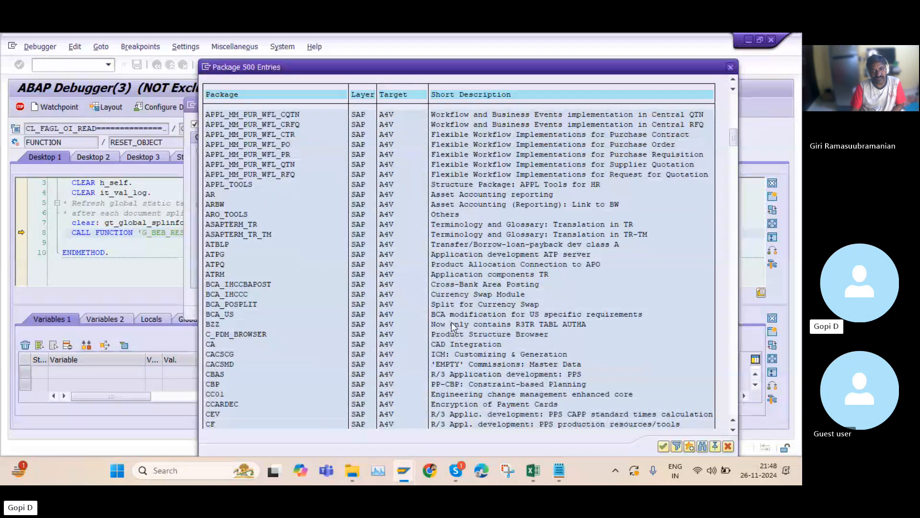
{"action": "scroll", "coordinate": [456, 335], "scroll_direction": "down", "scroll_amount": 4}
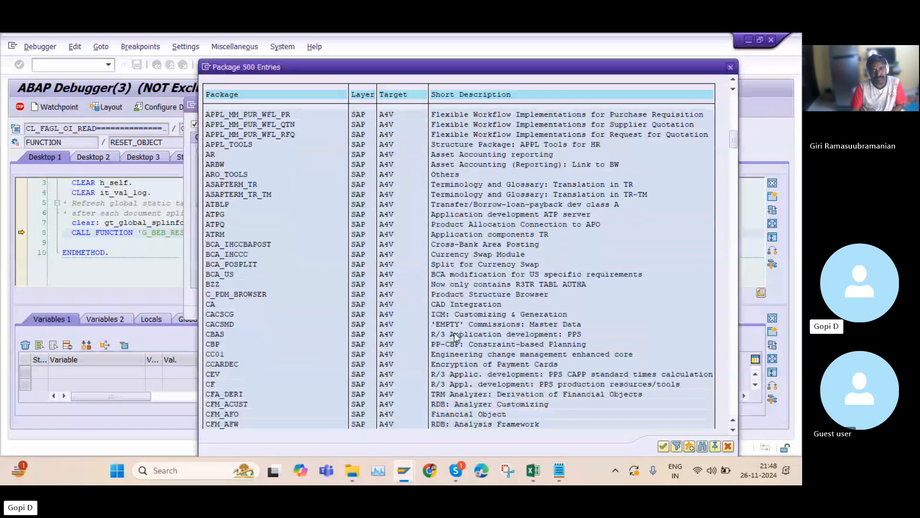
Search the package value list for FBK
{"action": "left_click", "coordinate": [703, 446]}
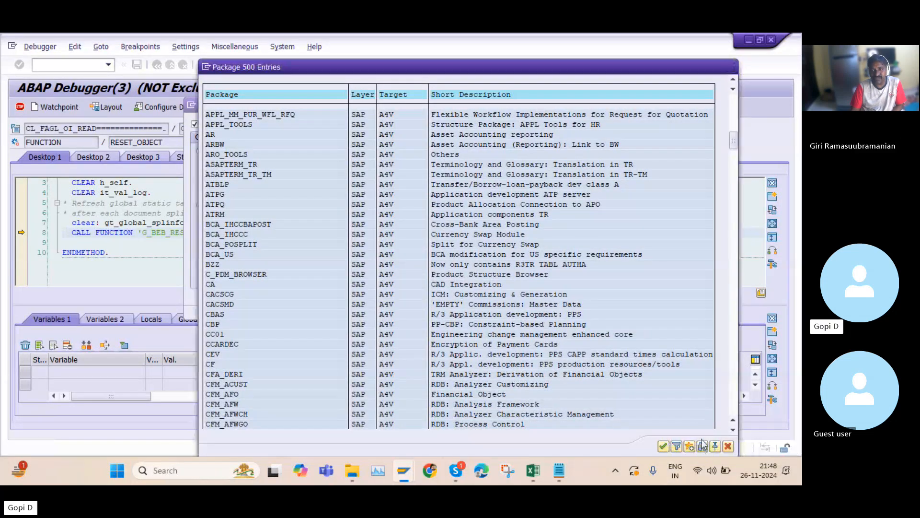
{"action": "type", "text": "F"}
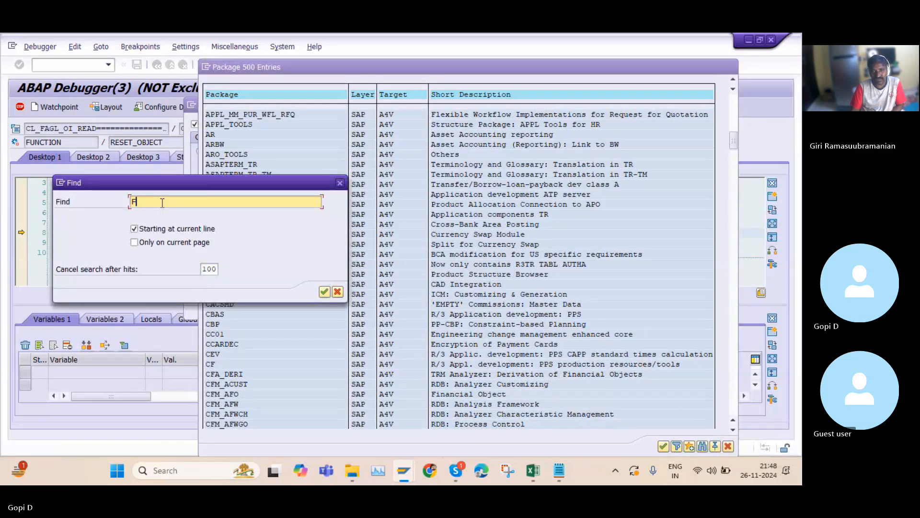
{"action": "type", "text": "BL"}
{"action": "key", "text": "Return"}
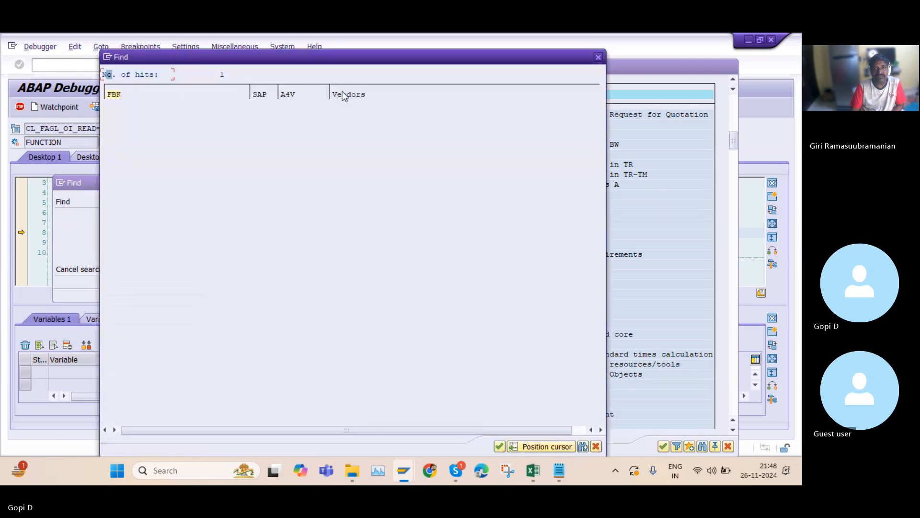
{"action": "left_click", "coordinate": [598, 57]}
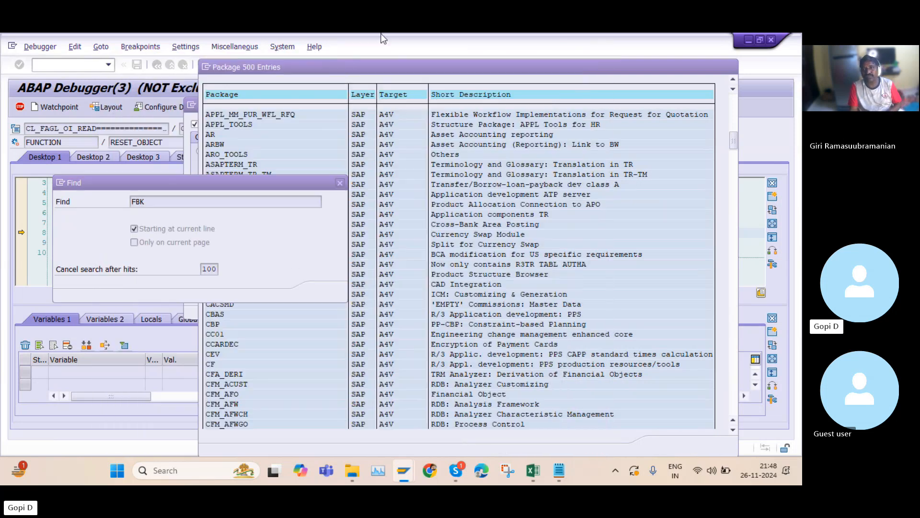
{"action": "left_click", "coordinate": [339, 183]}
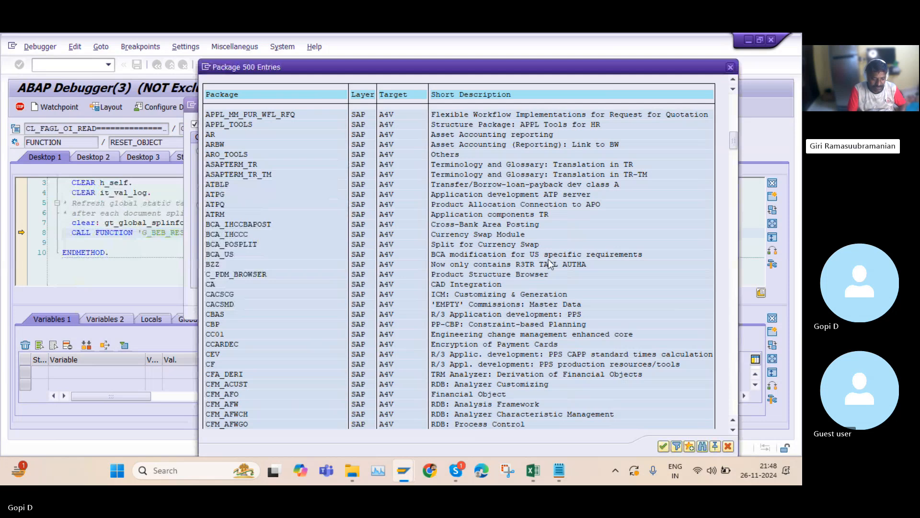
Close the package list, deactivate layer-aware debugging and close the debugger settings
{"action": "scroll", "coordinate": [500, 256], "scroll_direction": "down", "scroll_amount": 2}
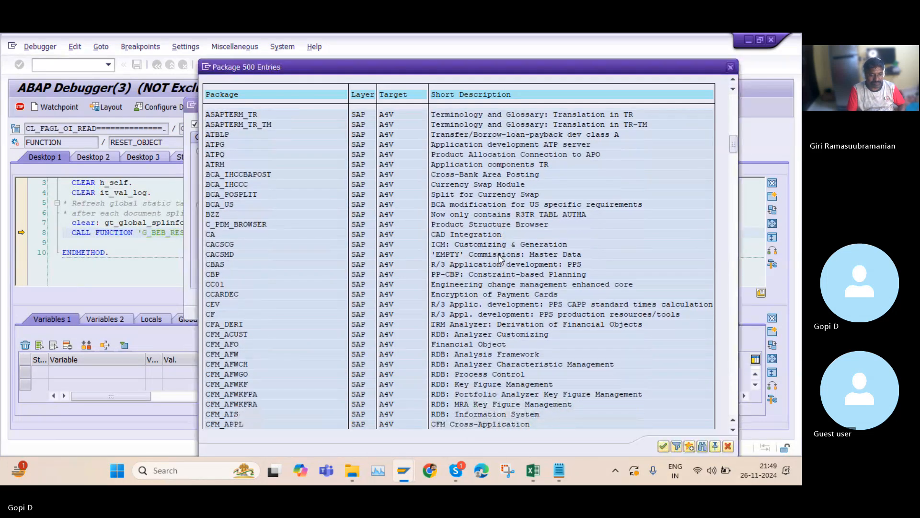
{"action": "scroll", "coordinate": [499, 255], "scroll_direction": "down", "scroll_amount": 2}
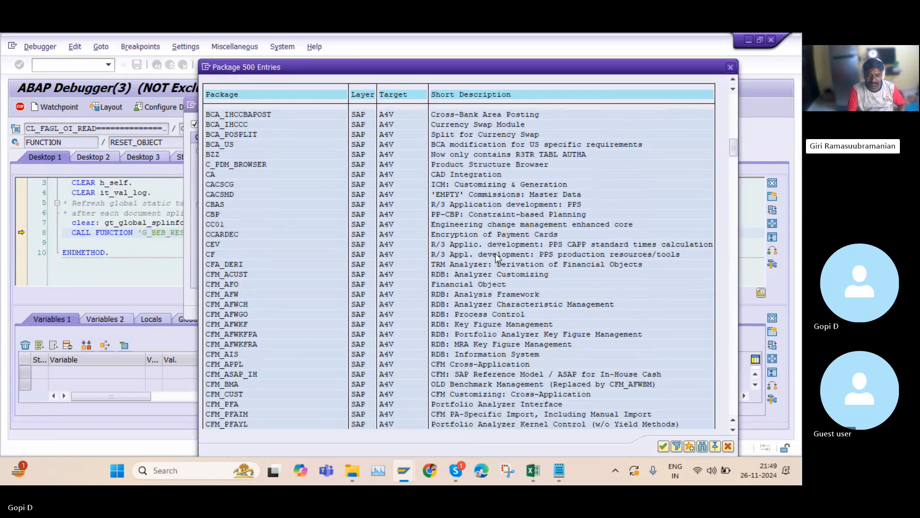
{"action": "scroll", "coordinate": [497, 258], "scroll_direction": "down", "scroll_amount": 2}
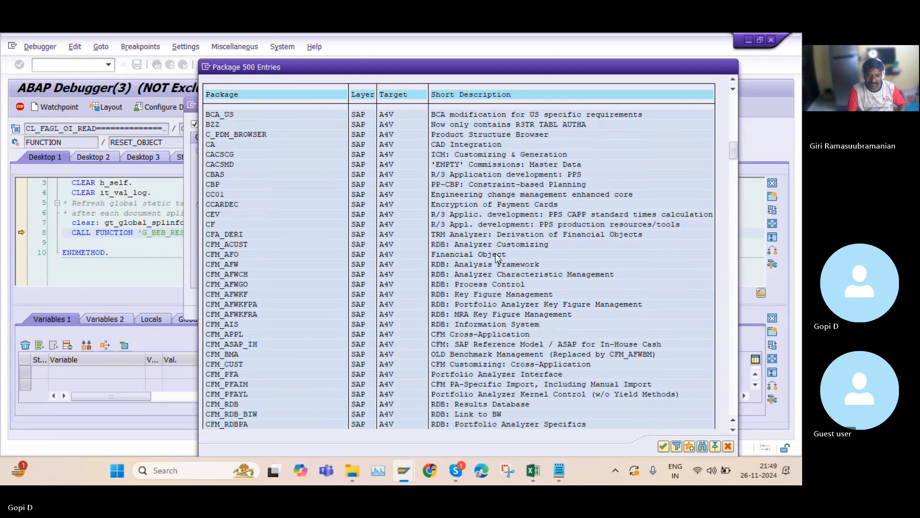
{"action": "left_click", "coordinate": [731, 67]}
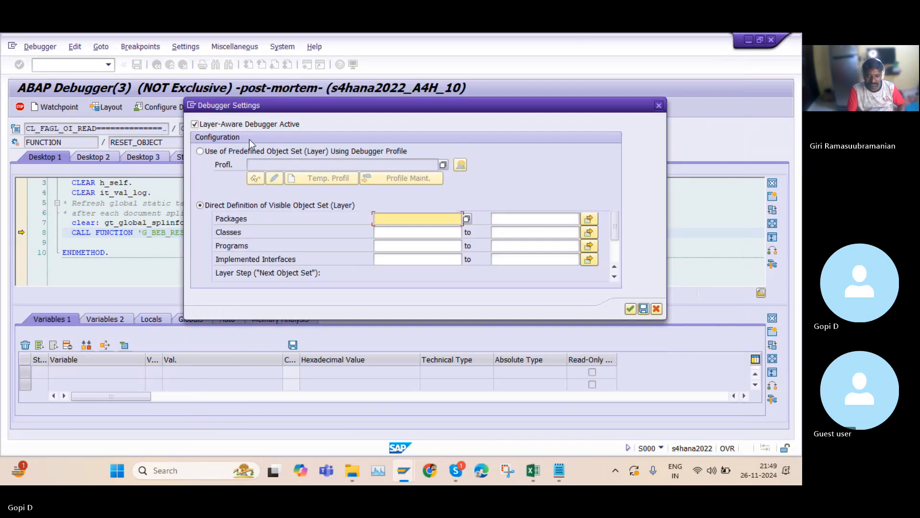
{"action": "left_click", "coordinate": [194, 125]}
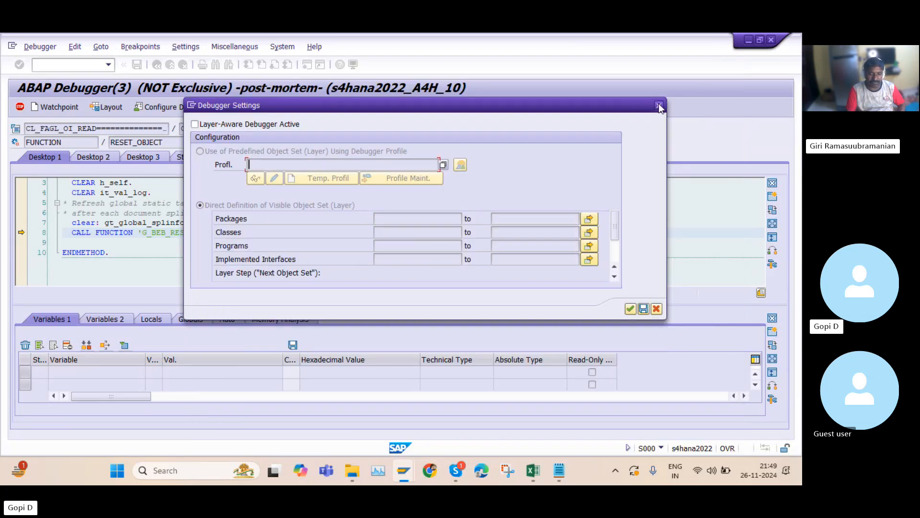
{"action": "left_click", "coordinate": [659, 104]}
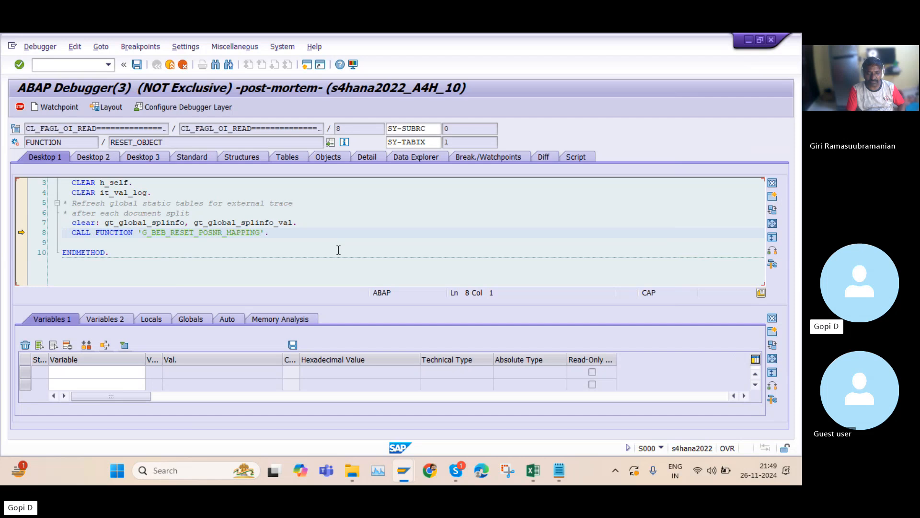
Set and then remove a breakpoint on the CALL FUNCTION 'G_BEB_RESET_POSNR_MAPPING' line
{"action": "scroll", "coordinate": [333, 257], "scroll_direction": "up", "scroll_amount": 1}
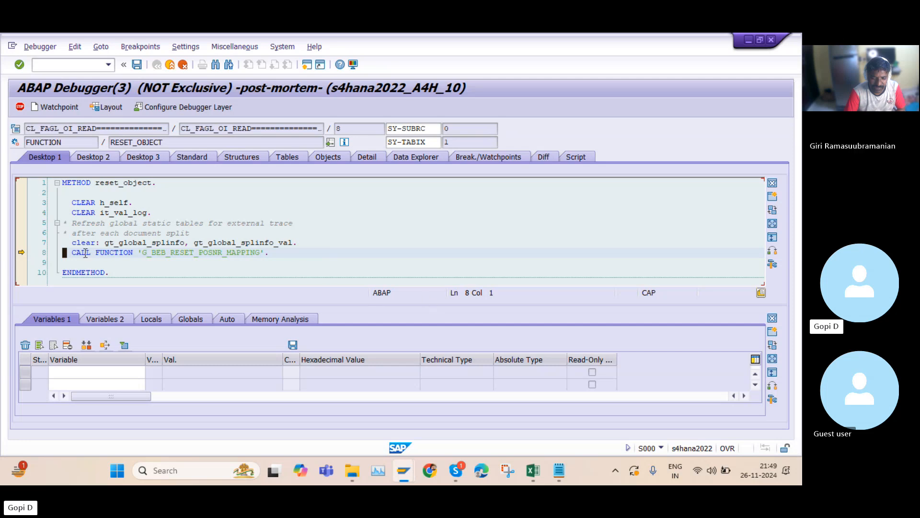
{"action": "key", "text": "shift+Right"}
{"action": "key", "text": "shift+Right"}
{"action": "key", "text": "shift+Right"}
{"action": "key", "text": "shift+Right"}
{"action": "key", "text": "shift+Right"}
{"action": "key", "text": "shift+Right"}
{"action": "key", "text": "shift+Right"}
{"action": "key", "text": "shift+Right"}
{"action": "key", "text": "shift+Right"}
{"action": "key", "text": "shift+Right"}
{"action": "key", "text": "shift+Right"}
{"action": "key", "text": "shift+Right"}
{"action": "key", "text": "shift+Right"}
{"action": "key", "text": "shift+Right"}
{"action": "key", "text": "shift+Right"}
{"action": "key", "text": "shift+Right"}
{"action": "key", "text": "shift+Right"}
{"action": "key", "text": "shift+Right"}
{"action": "key", "text": "shift+Right"}
{"action": "key", "text": "shift+Right"}
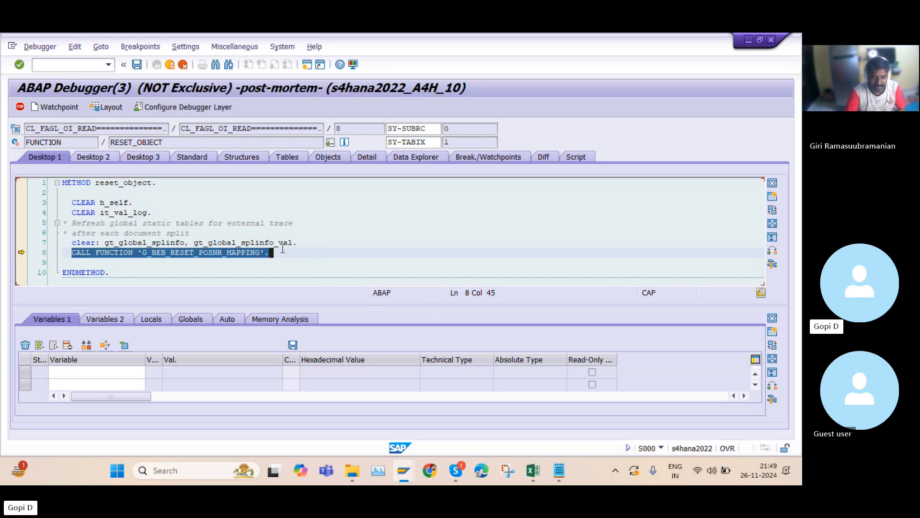
{"action": "left_click", "coordinate": [27, 253]}
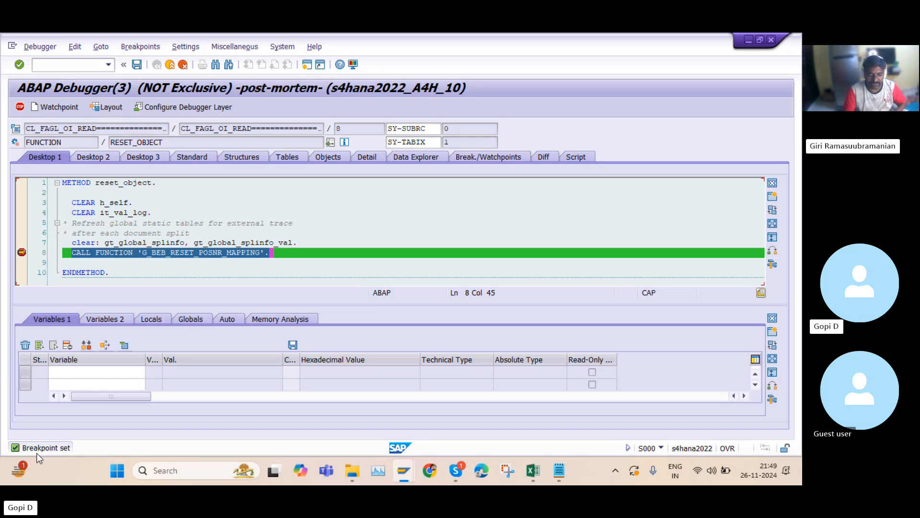
{"action": "left_click", "coordinate": [24, 252]}
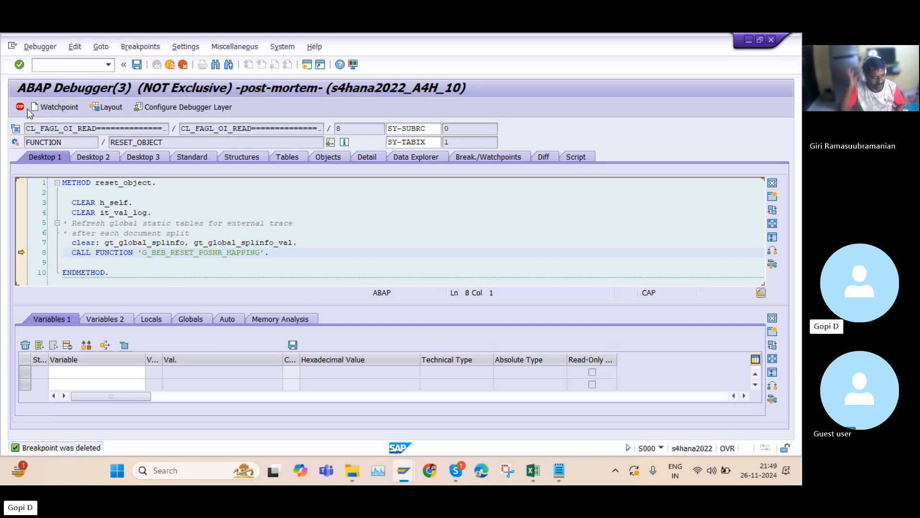
{"action": "left_click", "coordinate": [107, 109]}
{"action": "left_click", "coordinate": [258, 269]}
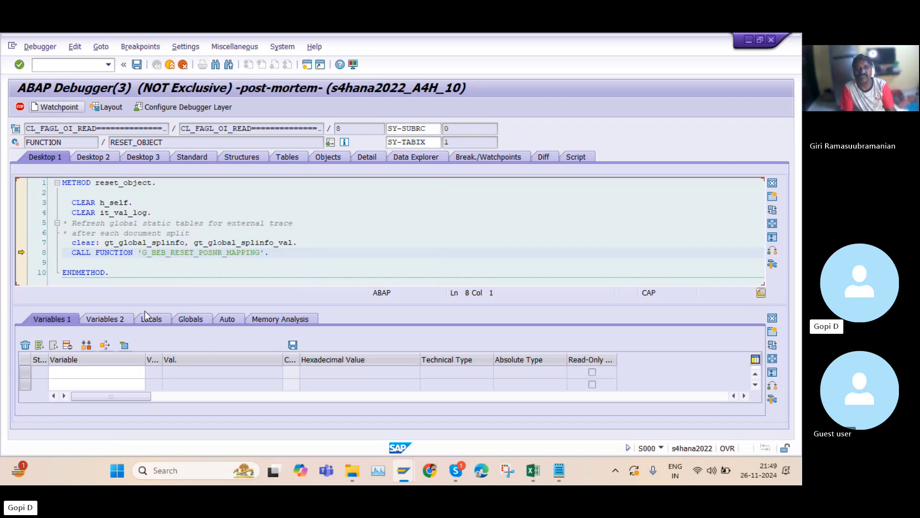
{"action": "left_click", "coordinate": [169, 64]}
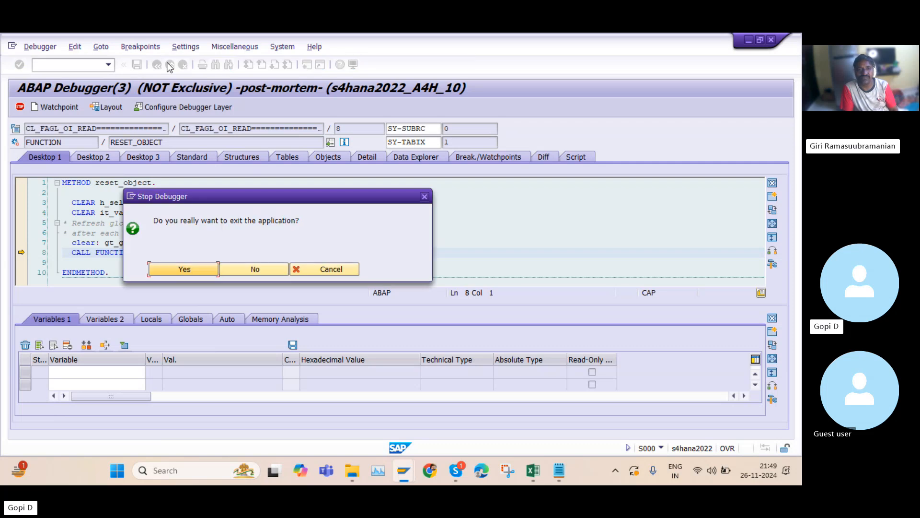
{"action": "left_click", "coordinate": [247, 269]}
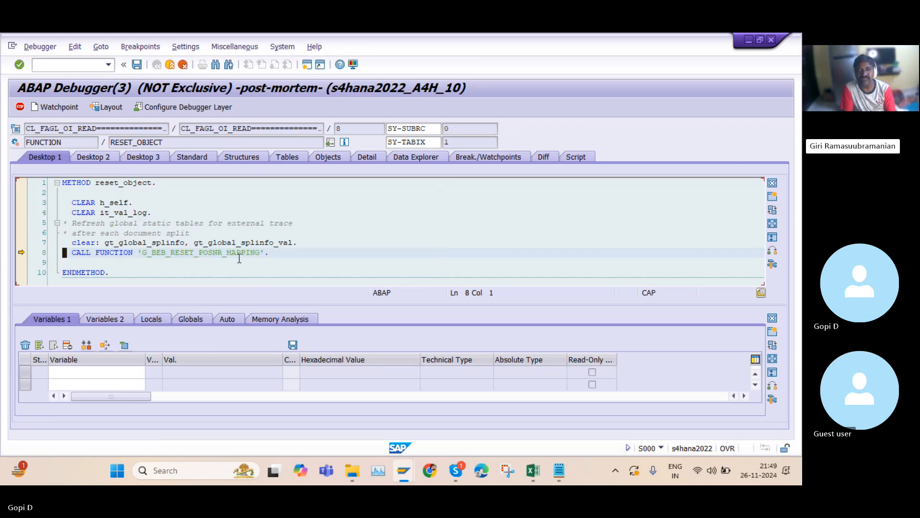
Exit the debugger to return to the runtime error description
{"action": "left_click", "coordinate": [171, 64]}
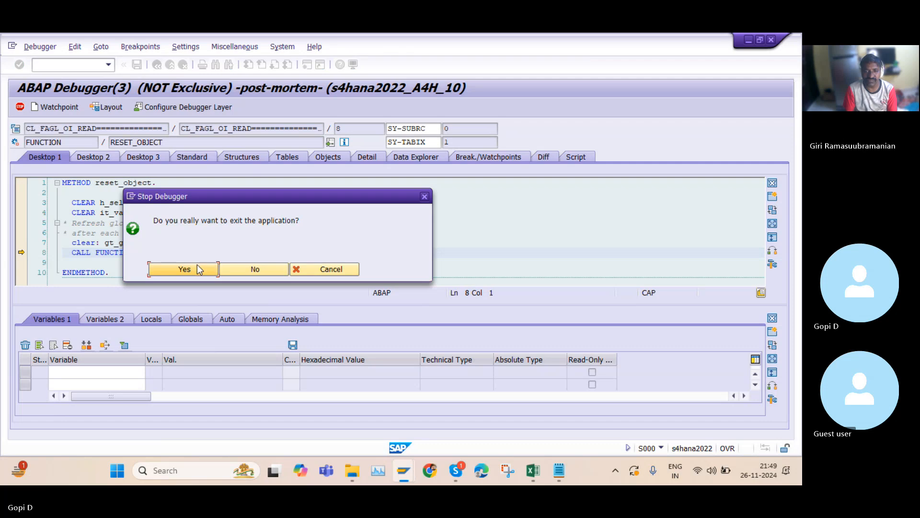
{"action": "left_click", "coordinate": [197, 264]}
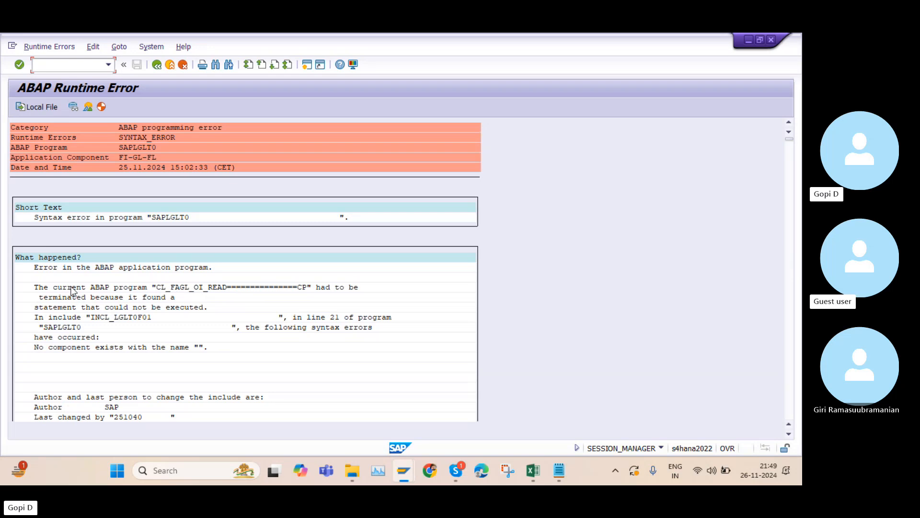
{"action": "left_click", "coordinate": [159, 288]}
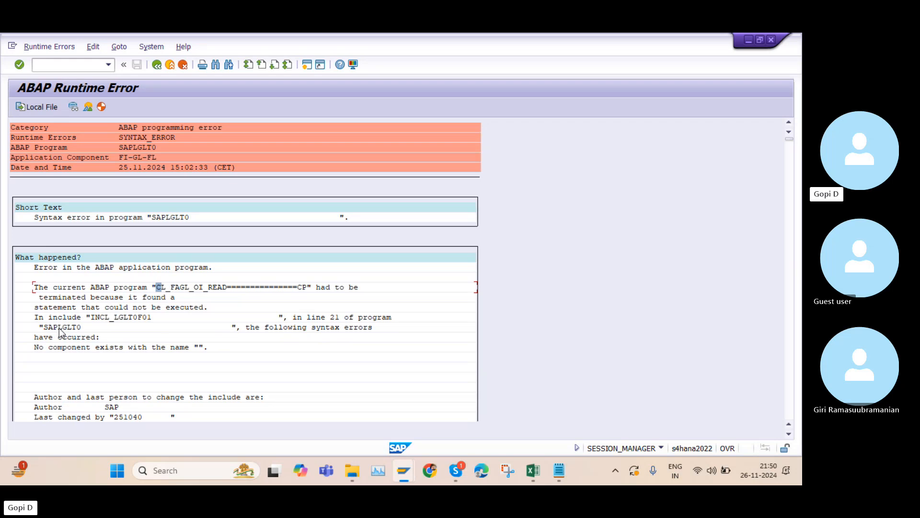
Open the ABAP Editor (SE38) in a new session
{"action": "left_click", "coordinate": [307, 65]}
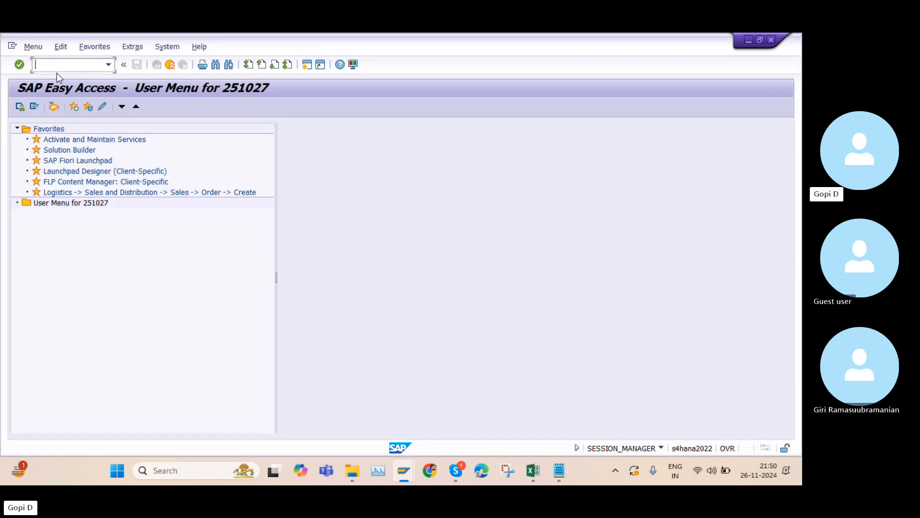
{"action": "type", "text": "SE38"}
{"action": "key", "text": "Return"}
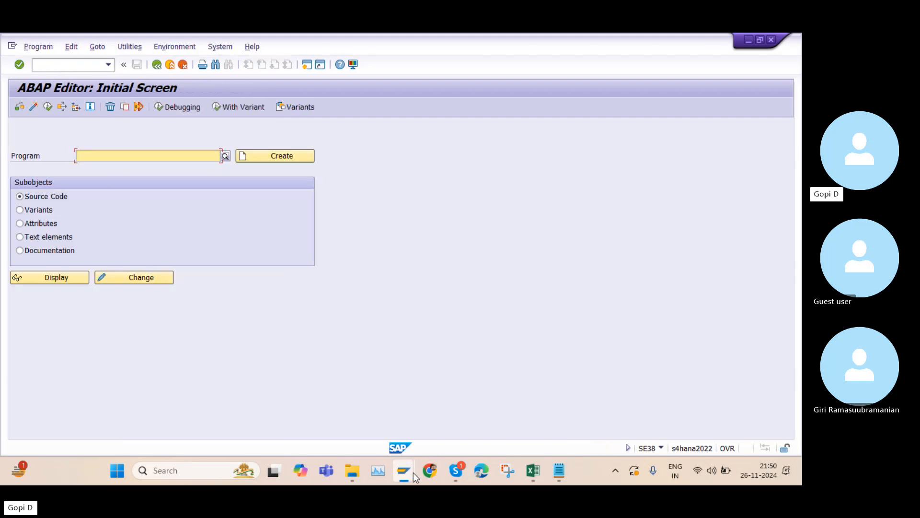
Return to the runtime error description and copy the program name SAPLGLT0 from the What happened section
{"action": "mouse_move", "coordinate": [413, 473]}
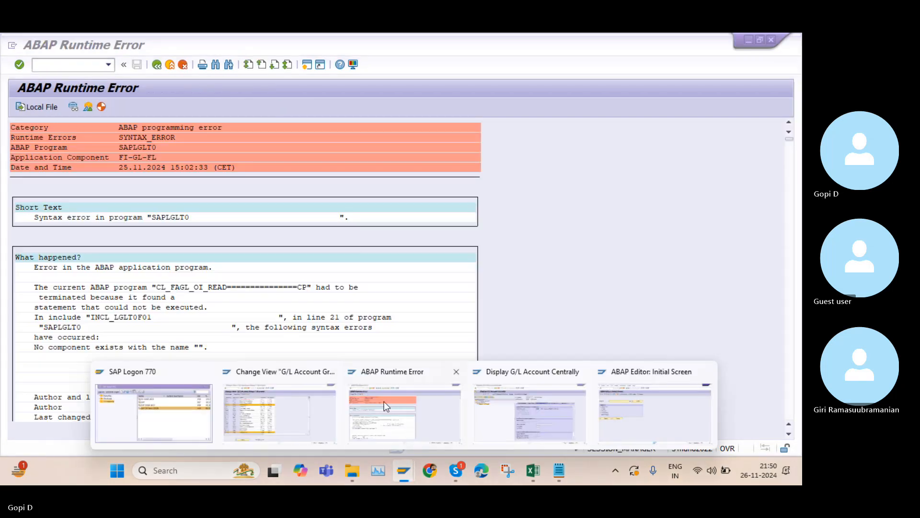
{"action": "left_click", "coordinate": [384, 401]}
{"action": "left_click", "coordinate": [62, 330]}
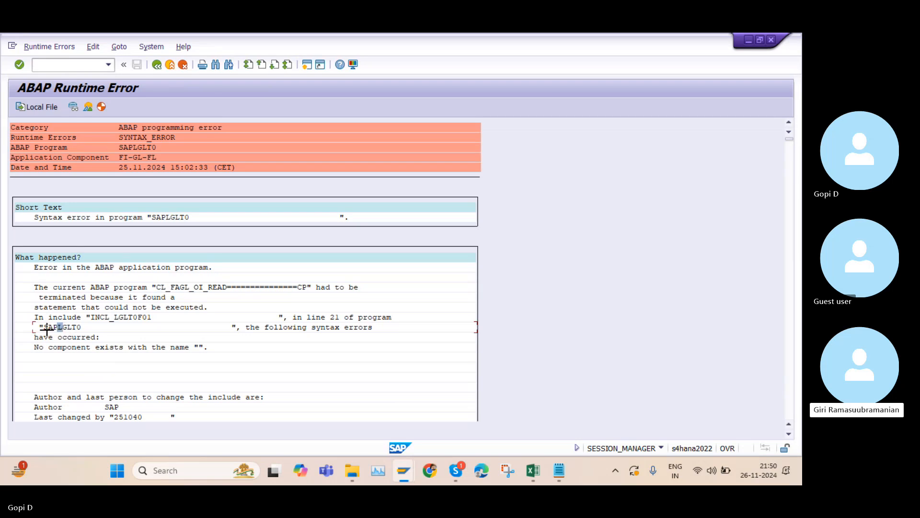
{"action": "key", "text": "ctrl+y"}
{"action": "left_click_drag", "start_coordinate": [48, 326], "coordinate": [61, 328]}
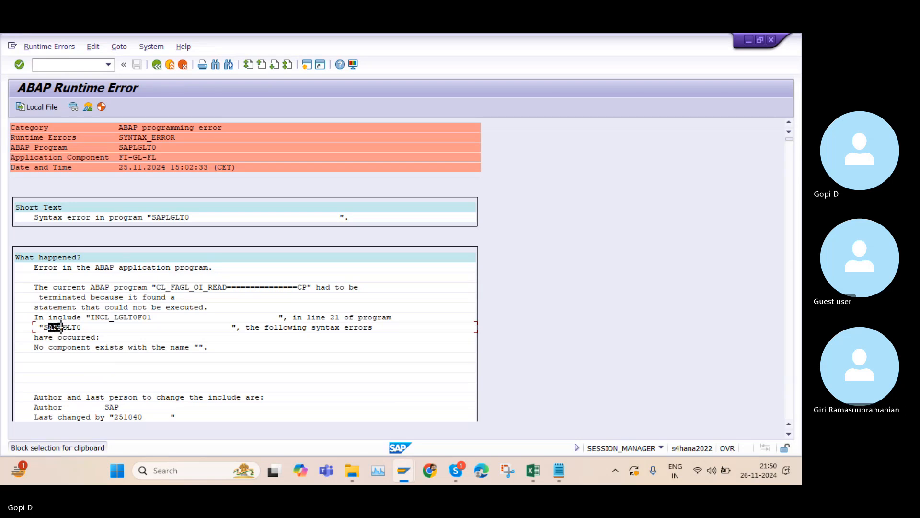
{"action": "left_click", "coordinate": [56, 328]}
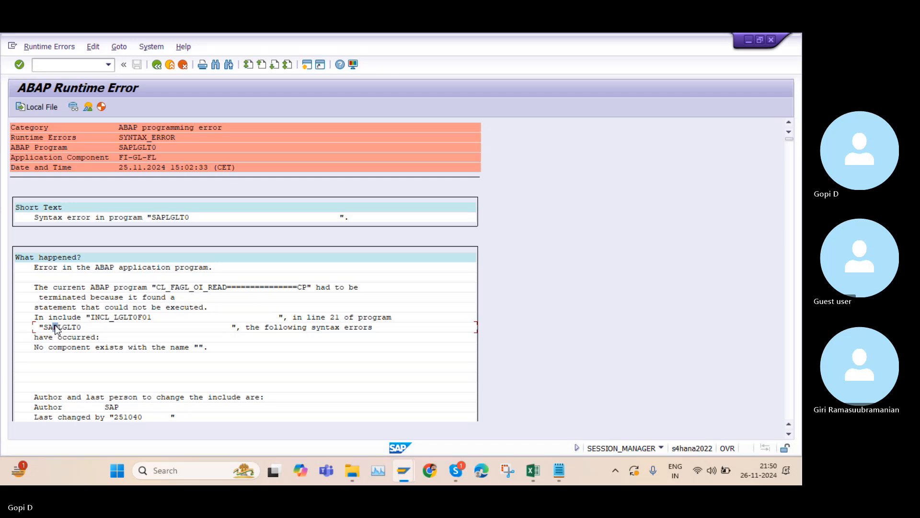
{"action": "key", "text": "ctrl+y"}
{"action": "left_click_drag", "start_coordinate": [43, 322], "coordinate": [79, 327]}
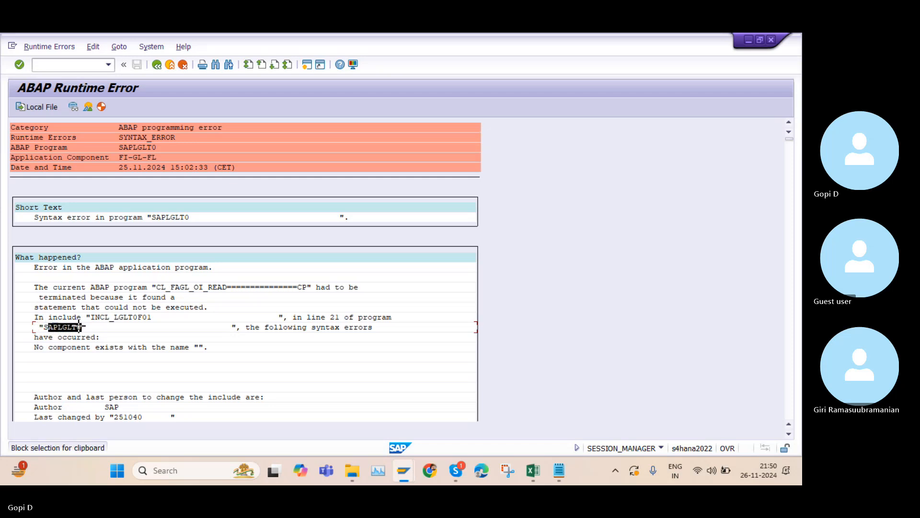
{"action": "key", "text": "ctrl+c"}
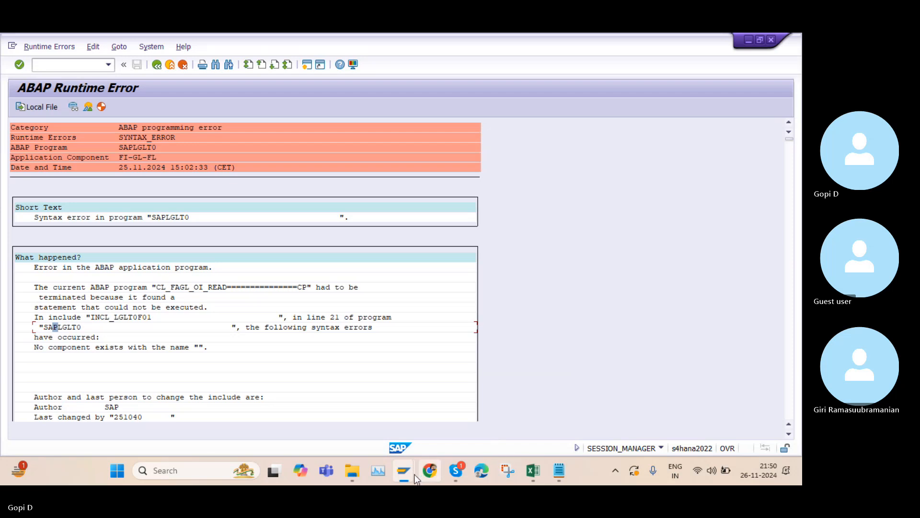
Enter SAPLGLT0 as the program name in the ABAP Editor
{"action": "mouse_move", "coordinate": [393, 473]}
{"action": "left_click", "coordinate": [622, 411]}
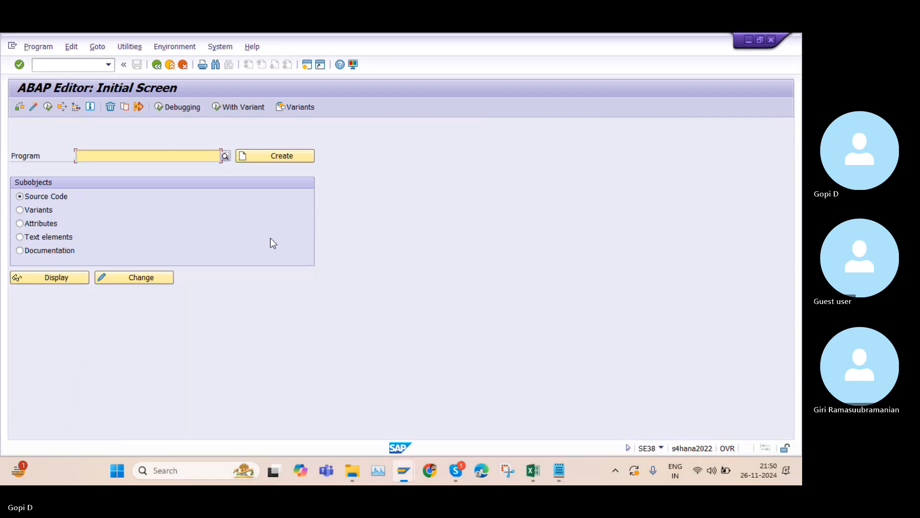
{"action": "key", "text": "ctrl+v"}
{"action": "type", "text": "S"}
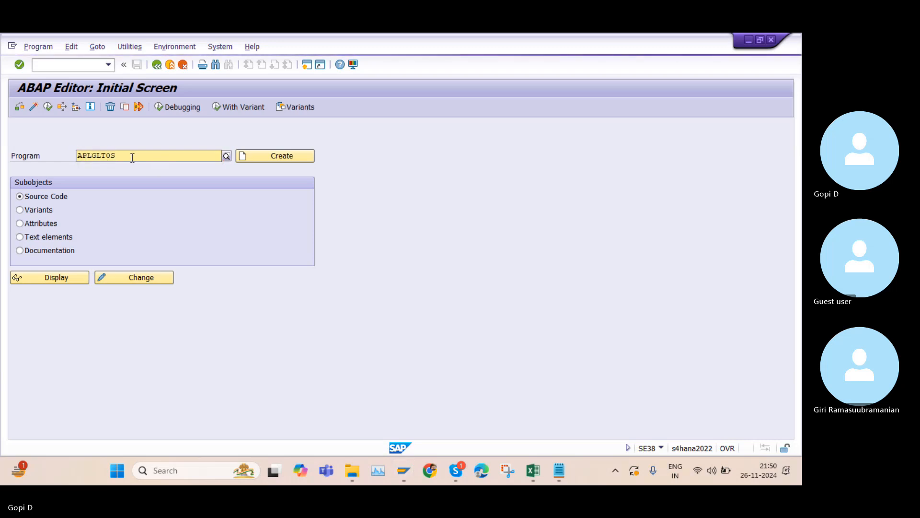
{"action": "left_click", "coordinate": [128, 181]}
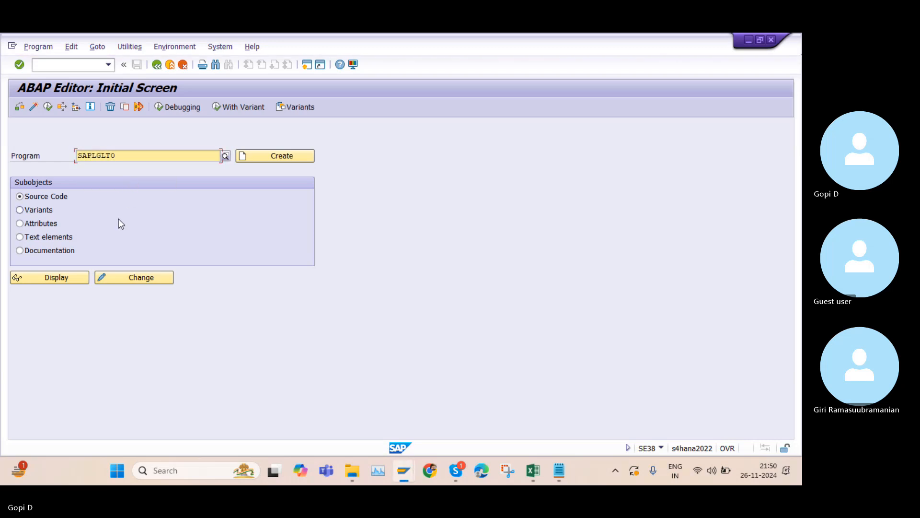
Try executing program SAPLGLT0, then regenerate it, acknowledging the foreign-namespace repair and Modification Assistant notices
{"action": "left_click", "coordinate": [49, 108]}
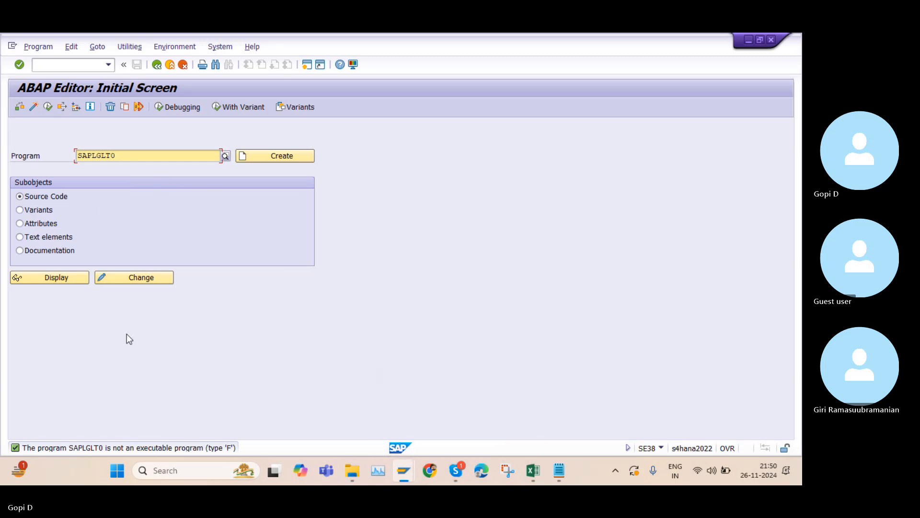
{"action": "left_click", "coordinate": [49, 107]}
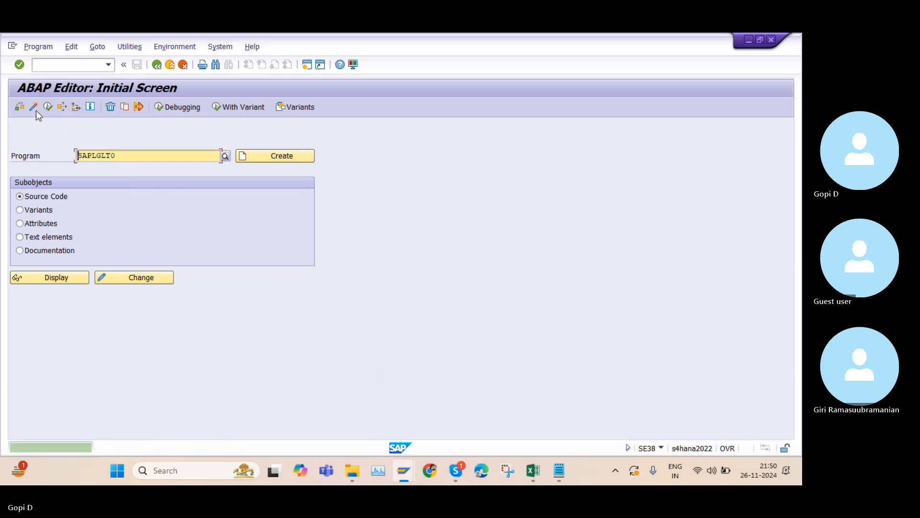
{"action": "left_click", "coordinate": [36, 108]}
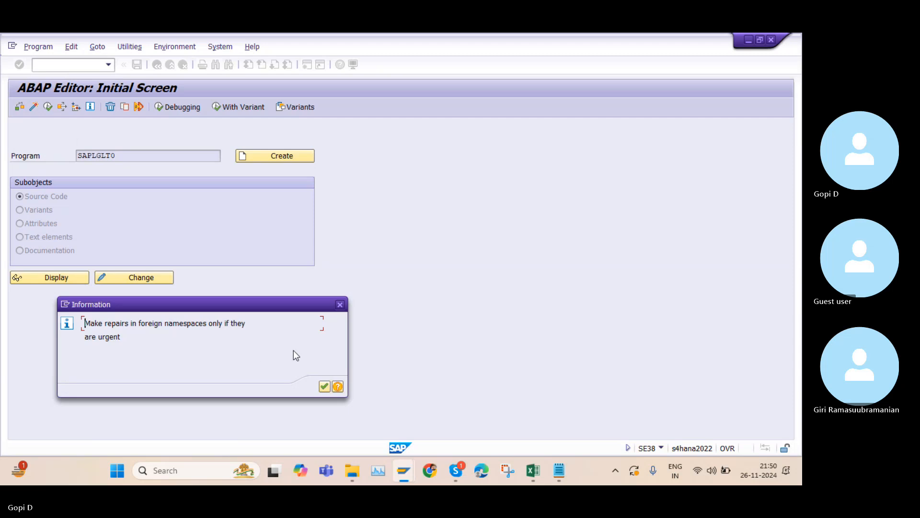
{"action": "left_click", "coordinate": [325, 387]}
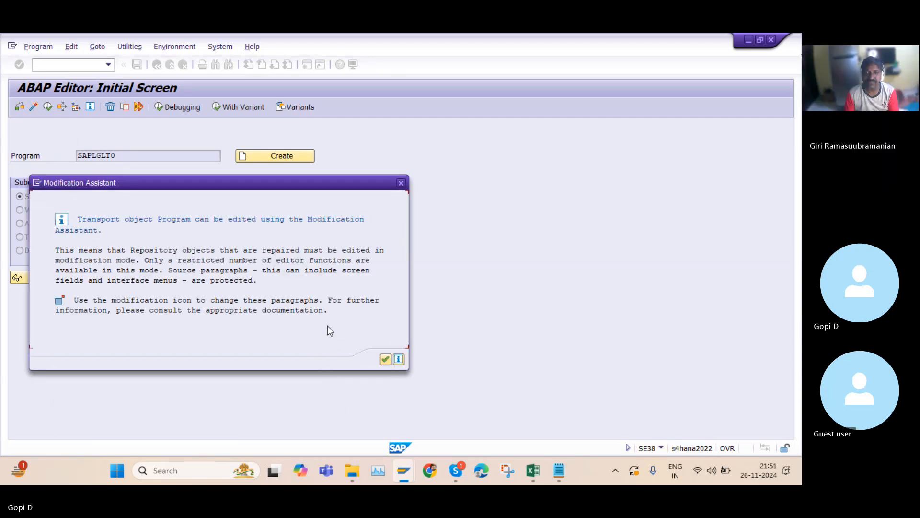
{"action": "left_click", "coordinate": [386, 359]}
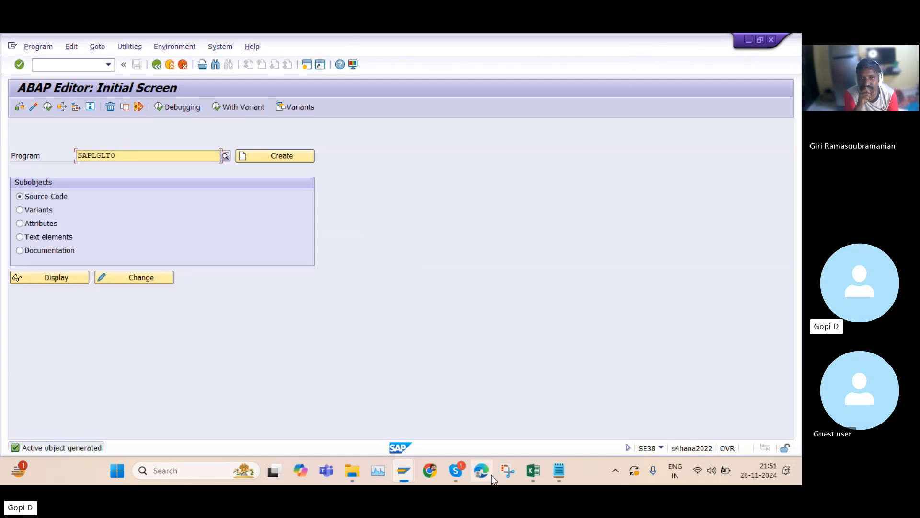
Switch back to the runtime error and capture a screenshot of its description with the Snipping Tool
{"action": "mouse_move", "coordinate": [409, 473]}
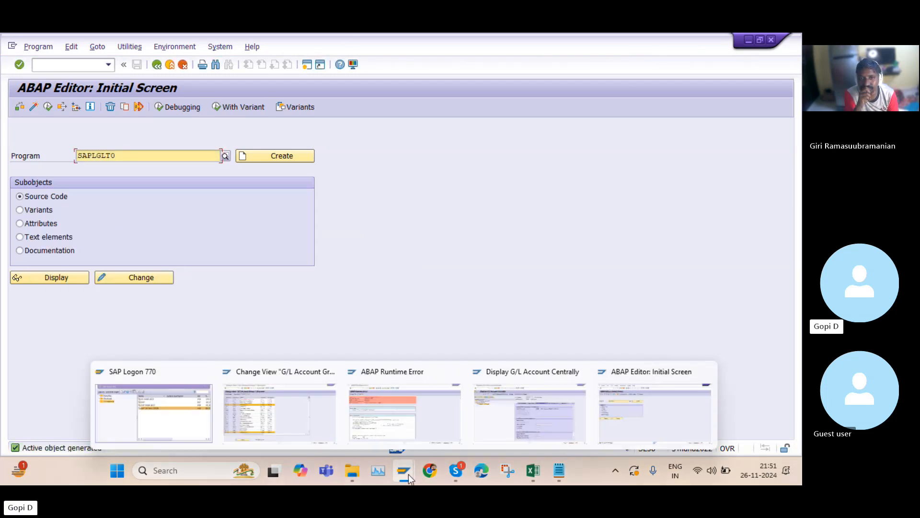
{"action": "left_click", "coordinate": [376, 427]}
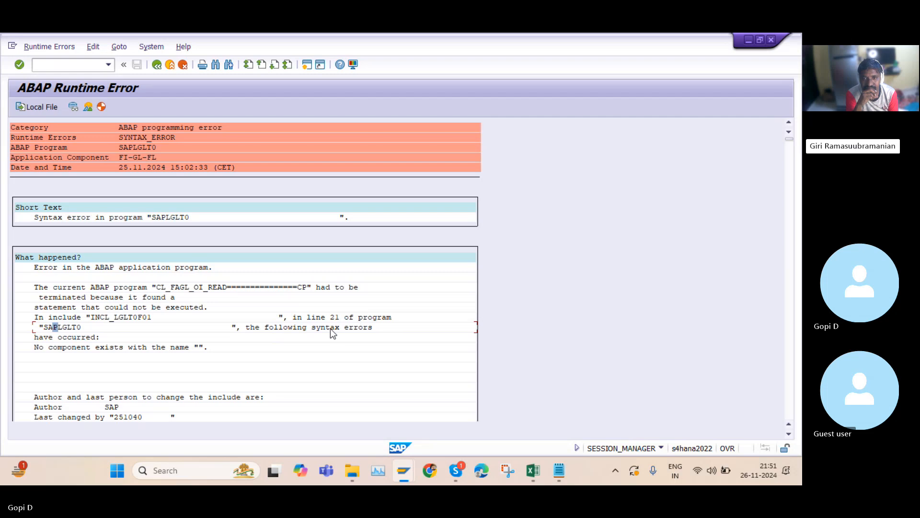
{"action": "scroll", "coordinate": [248, 359], "scroll_direction": "down", "scroll_amount": 1}
{"action": "scroll", "coordinate": [246, 353], "scroll_direction": "down", "scroll_amount": 1}
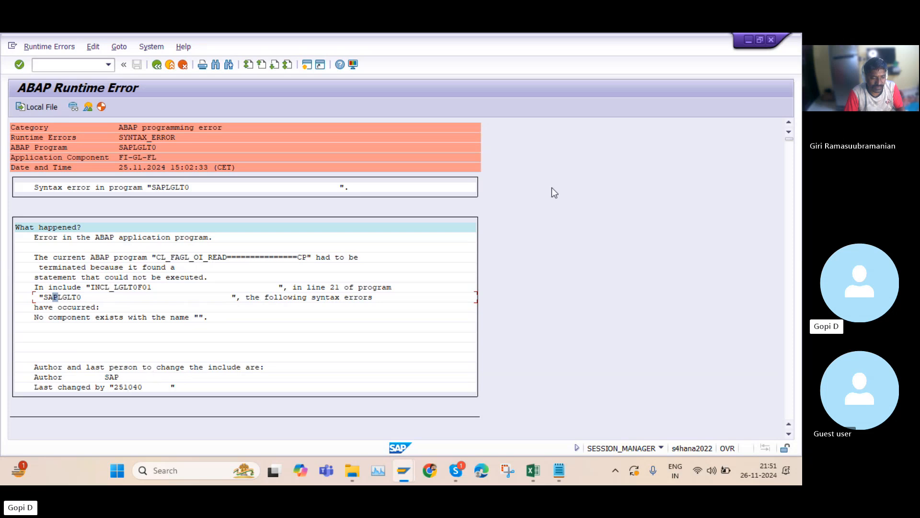
{"action": "left_click", "coordinate": [508, 470]}
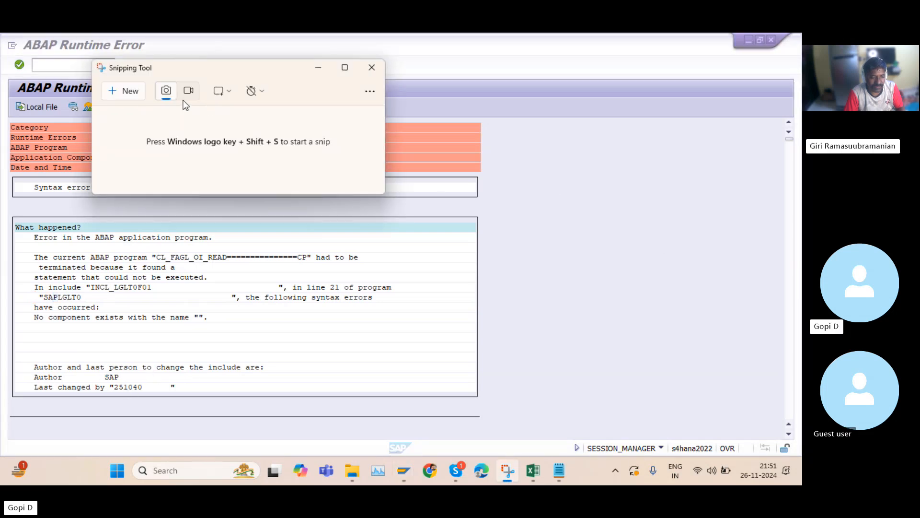
{"action": "left_click", "coordinate": [125, 91]}
{"action": "left_click_drag", "start_coordinate": [2, 111], "coordinate": [663, 418]}
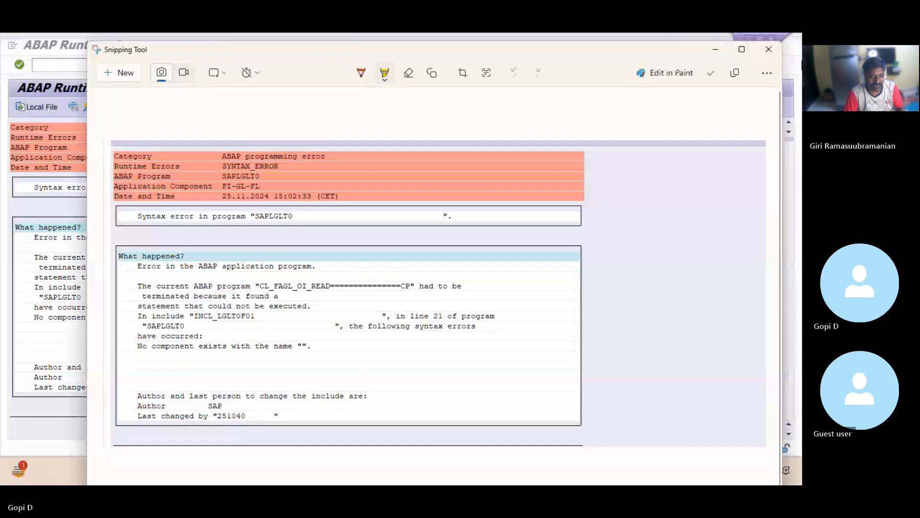
{"action": "left_click", "coordinate": [715, 49]}
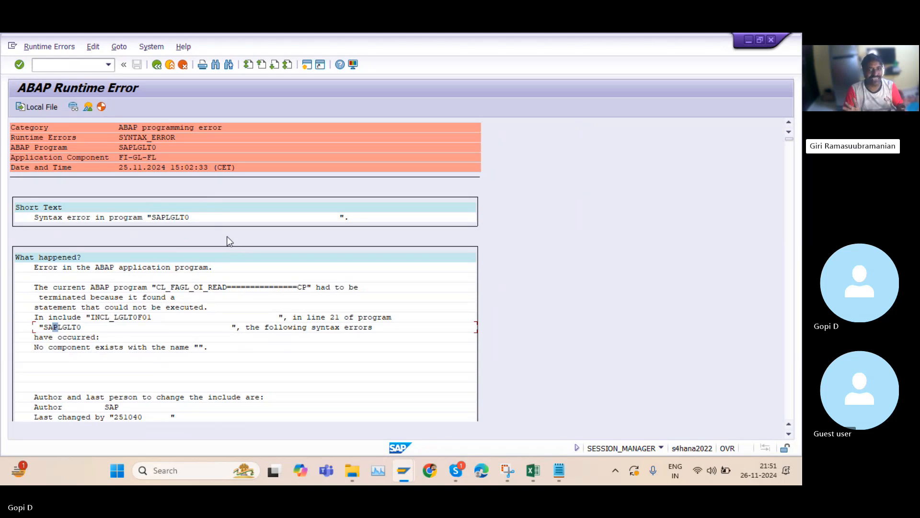
Scroll through the runtime error's remaining sections to review the error analysis and correction advice
{"action": "scroll", "coordinate": [211, 244], "scroll_direction": "down", "scroll_amount": 2}
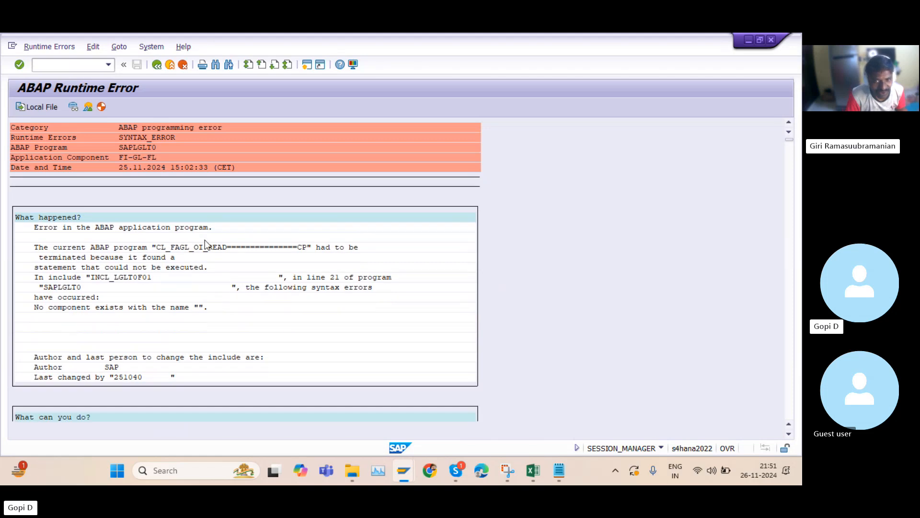
{"action": "scroll", "coordinate": [205, 252], "scroll_direction": "down", "scroll_amount": 5}
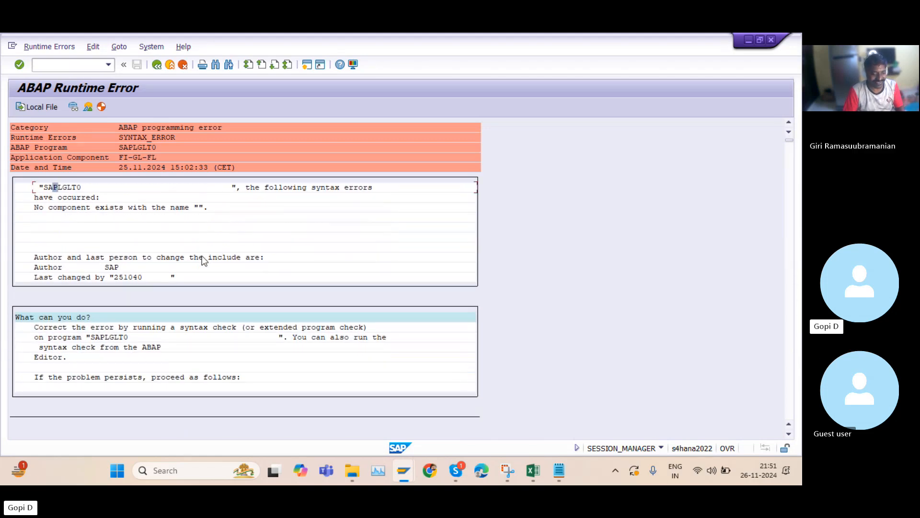
{"action": "scroll", "coordinate": [198, 261], "scroll_direction": "down", "scroll_amount": 4}
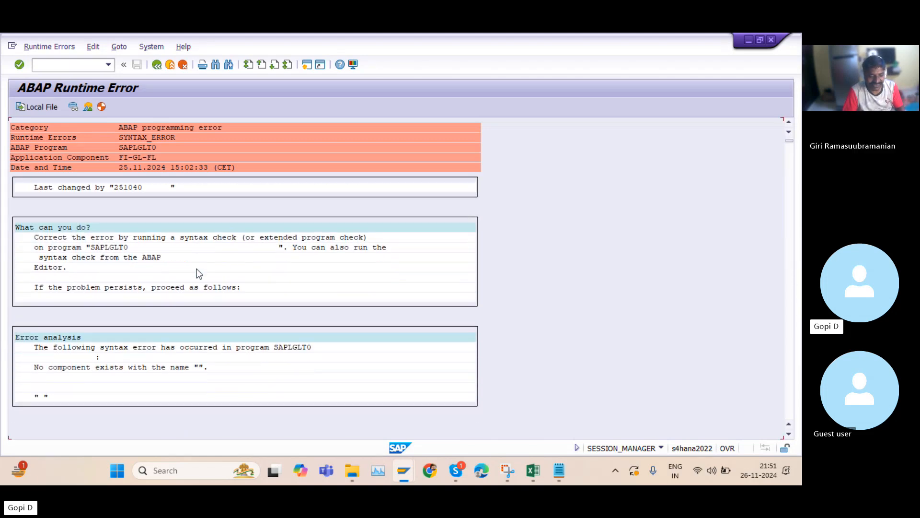
{"action": "scroll", "coordinate": [198, 273], "scroll_direction": "down", "scroll_amount": 1}
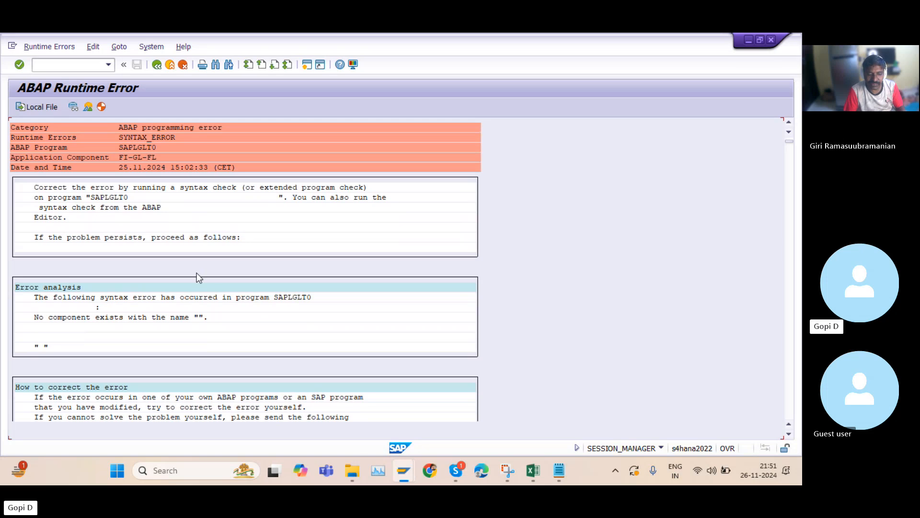
{"action": "scroll", "coordinate": [199, 273], "scroll_direction": "down", "scroll_amount": 2}
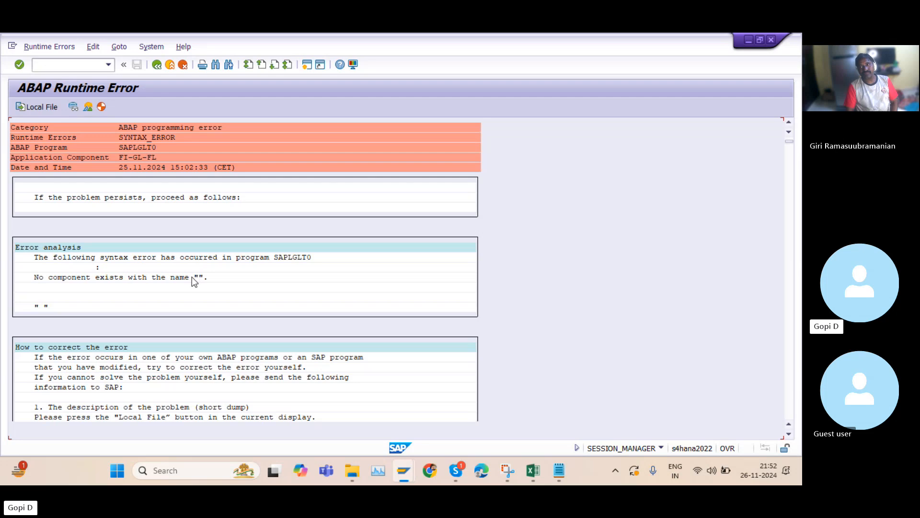
{"action": "scroll", "coordinate": [187, 286], "scroll_direction": "down", "scroll_amount": 2}
{"action": "scroll", "coordinate": [189, 278], "scroll_direction": "down", "scroll_amount": 2}
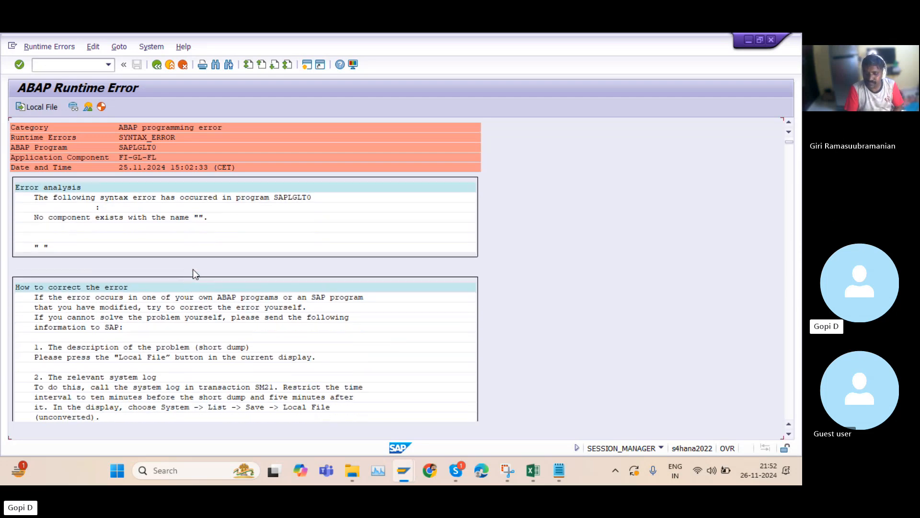
{"action": "scroll", "coordinate": [193, 269], "scroll_direction": "up", "scroll_amount": 4}
{"action": "scroll", "coordinate": [232, 255], "scroll_direction": "up", "scroll_amount": 7}
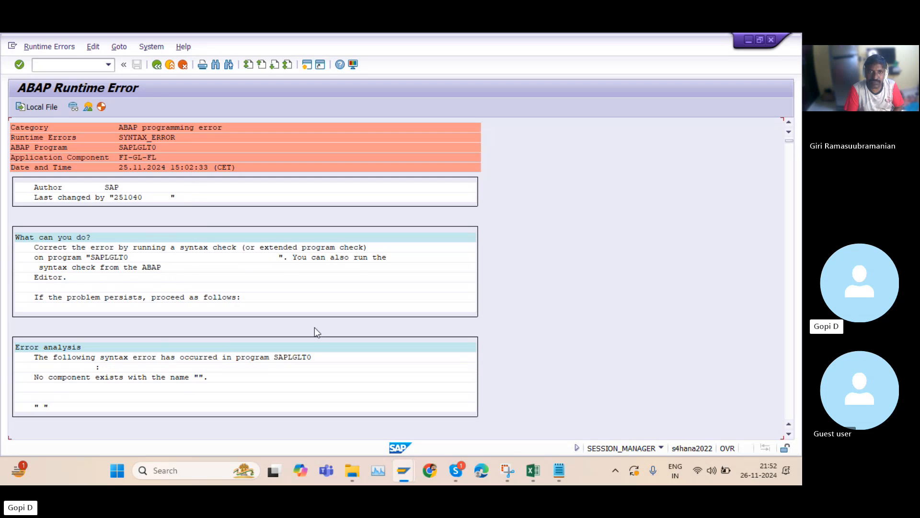
{"action": "scroll", "coordinate": [307, 328], "scroll_direction": "up", "scroll_amount": 3}
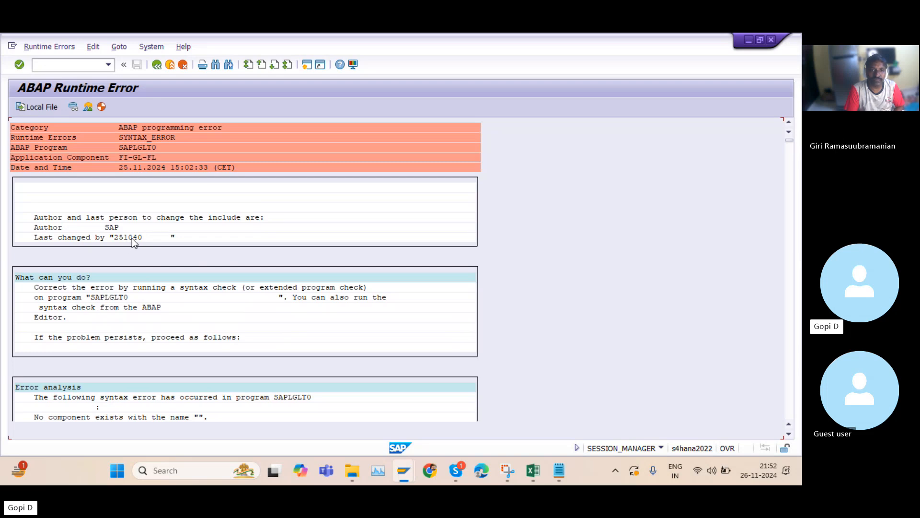
{"action": "scroll", "coordinate": [194, 316], "scroll_direction": "down", "scroll_amount": 2}
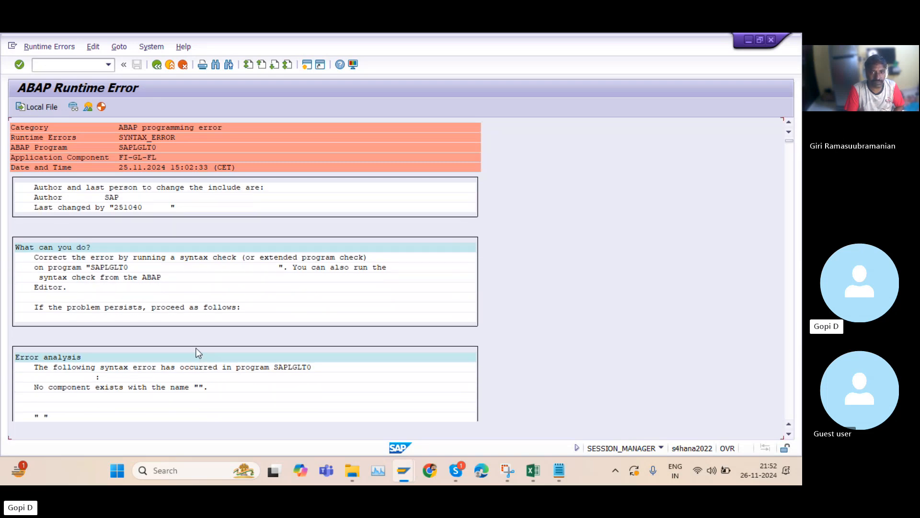
{"action": "scroll", "coordinate": [196, 349], "scroll_direction": "down", "scroll_amount": 1}
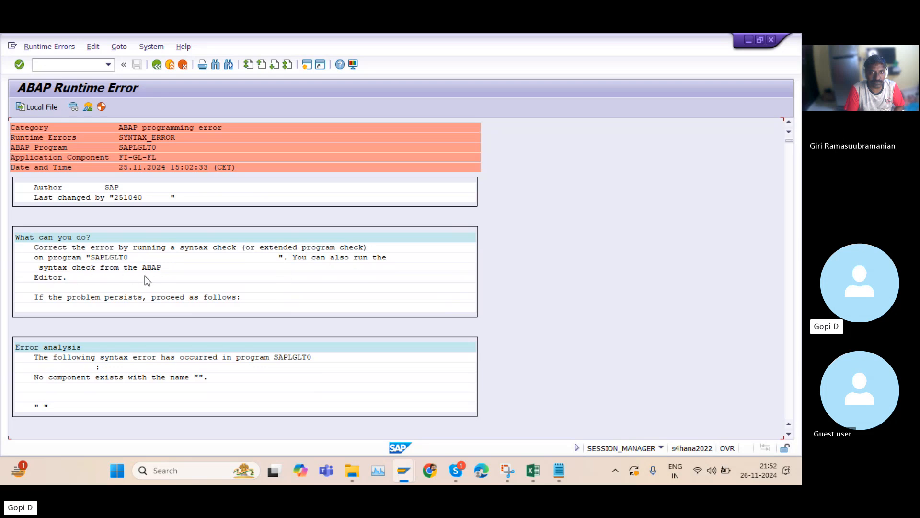
Copy the program name SAPLGLT0 from the What can you do? section of the runtime error
{"action": "left_click", "coordinate": [99, 257]}
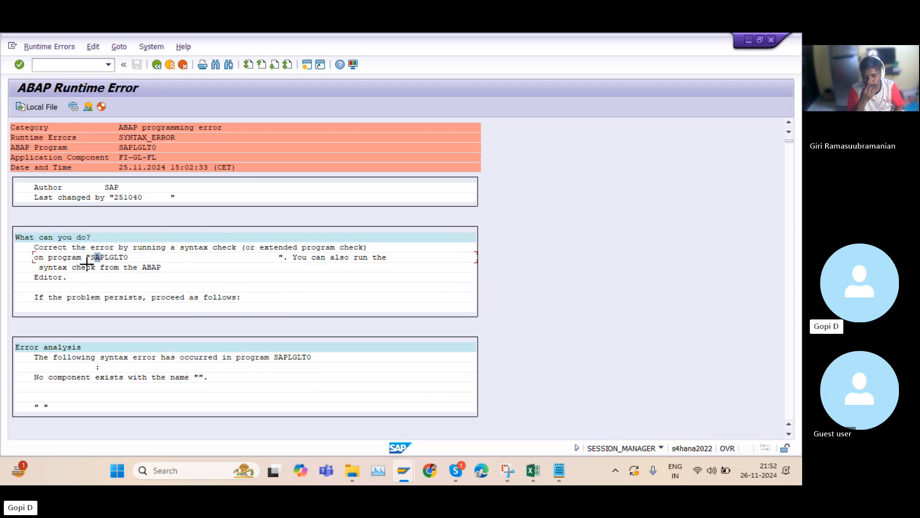
{"action": "key", "text": "ctrl+y"}
{"action": "mouse_move", "coordinate": [90, 254]}
{"action": "left_mouse_down"}
{"action": "mouse_move", "coordinate": [127, 259]}
{"action": "mouse_move", "coordinate": [92, 260]}
{"action": "left_mouse_up"}
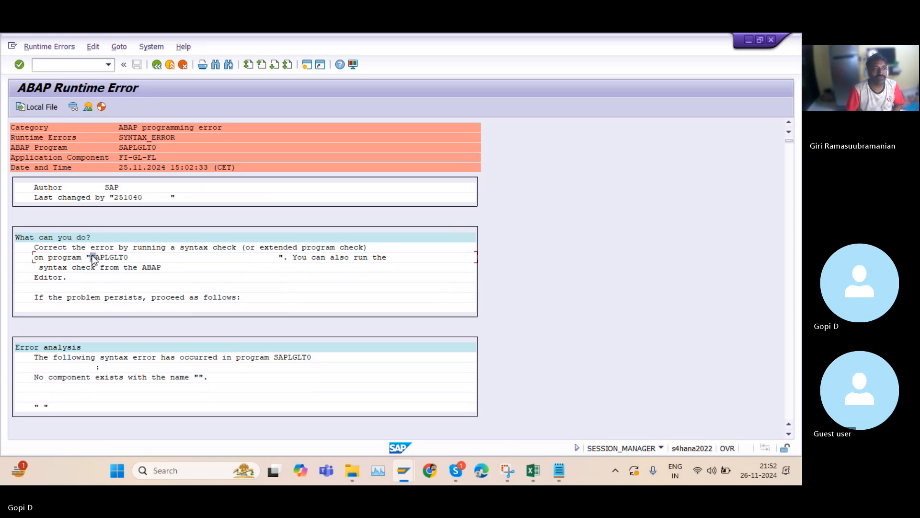
{"action": "left_click_drag", "start_coordinate": [88, 255], "coordinate": [128, 259]}
{"action": "key", "text": "ctrl+c"}
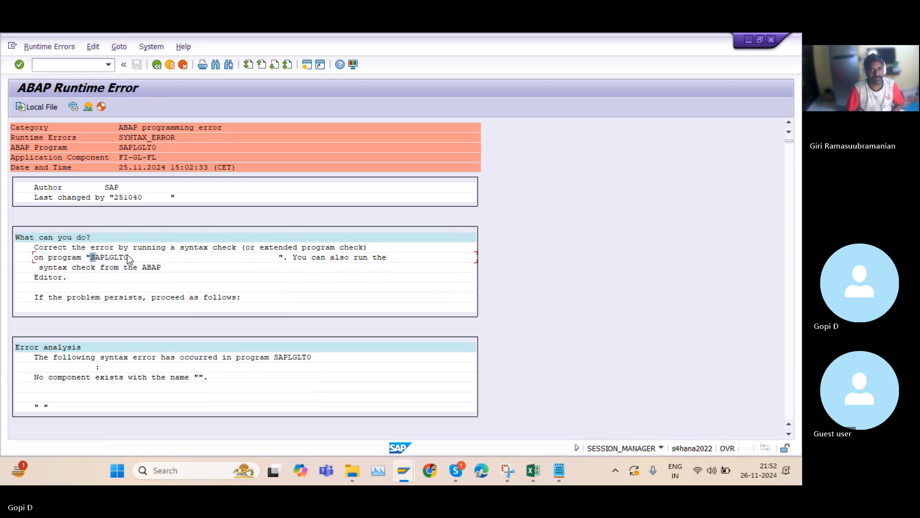
Try opening program SAPLGLT0 in the ABAP Editor, then exit the editor back to the runtime error
{"action": "mouse_move", "coordinate": [400, 464]}
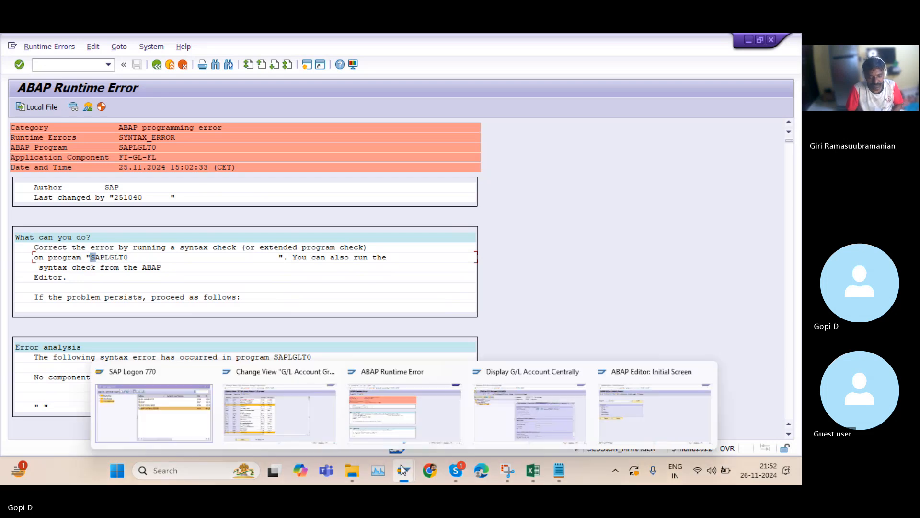
{"action": "left_click", "coordinate": [623, 409]}
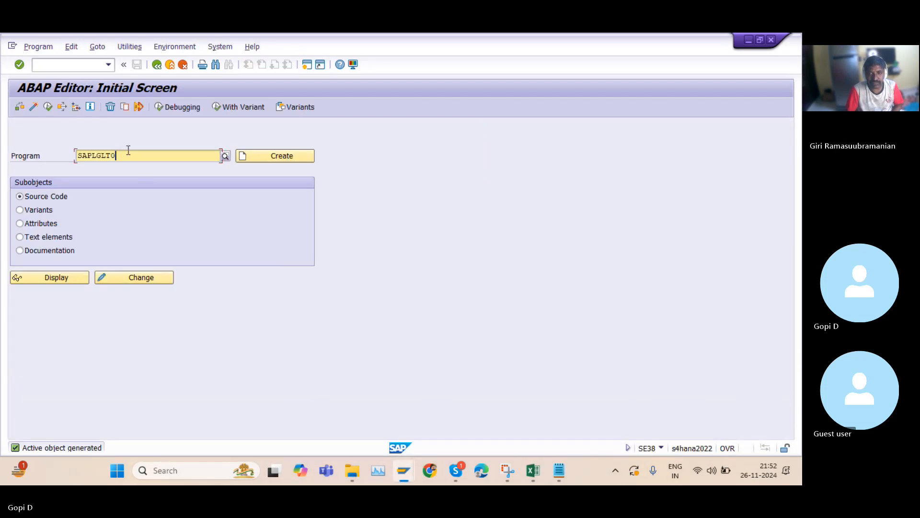
{"action": "key", "text": "F7"}
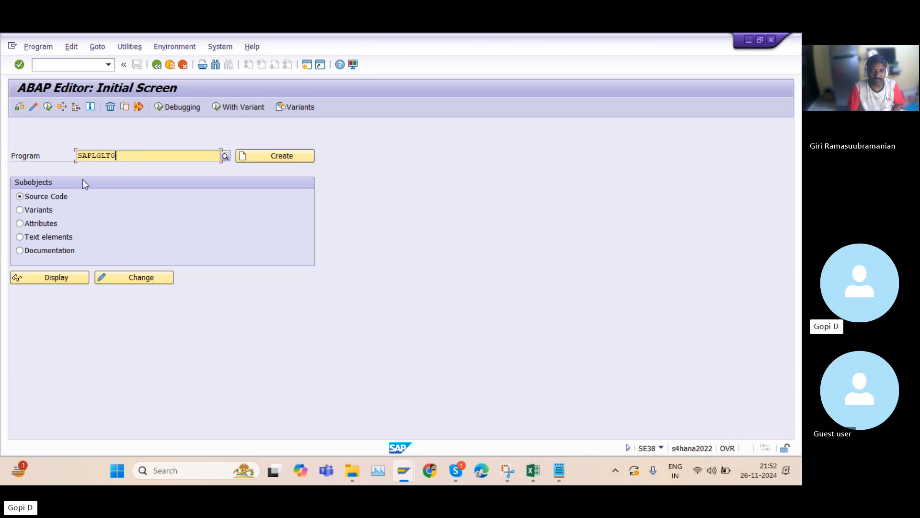
{"action": "left_click", "coordinate": [34, 108]}
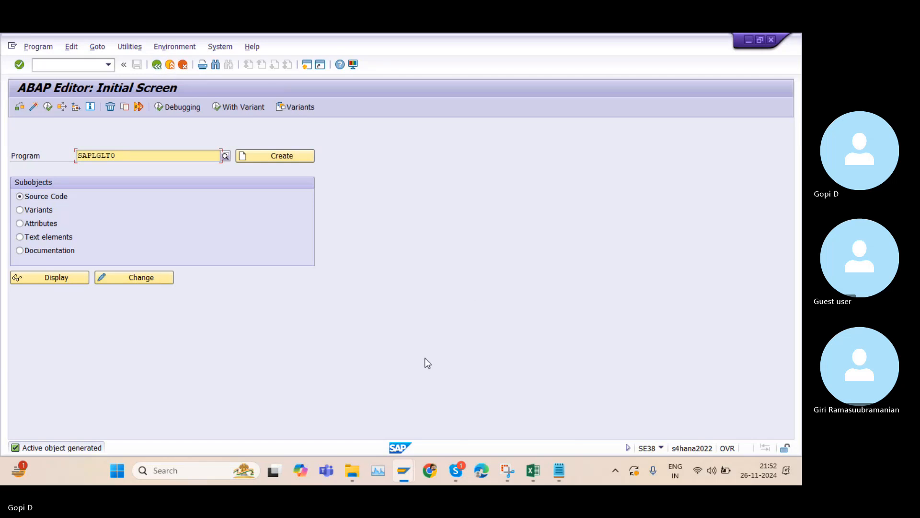
{"action": "left_click", "coordinate": [159, 64]}
{"action": "left_click", "coordinate": [172, 65]}
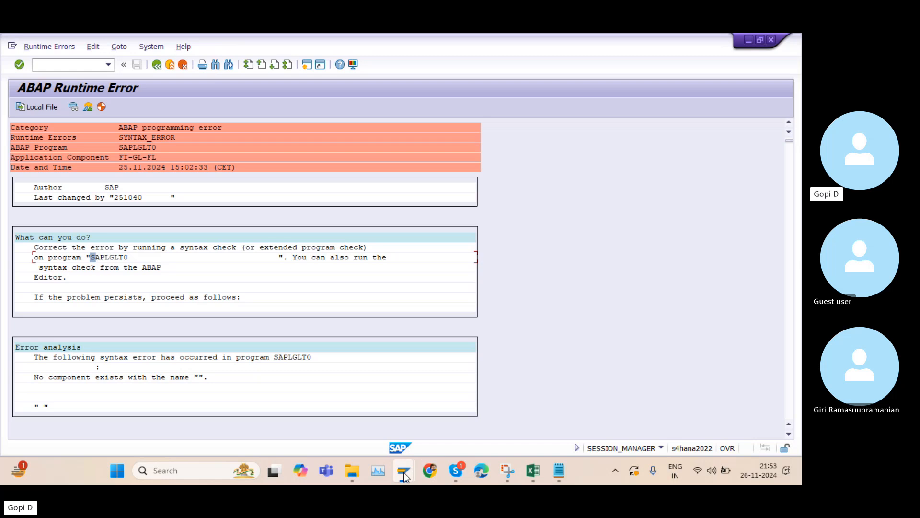
Capture a screenshot of the runtime error's header section with the Snipping Tool
{"action": "mouse_move", "coordinate": [404, 473]}
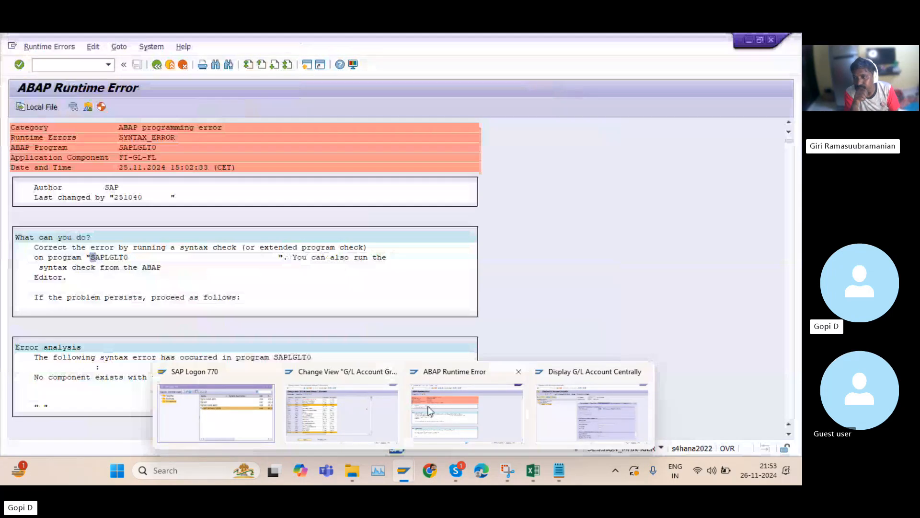
{"action": "left_click", "coordinate": [428, 410]}
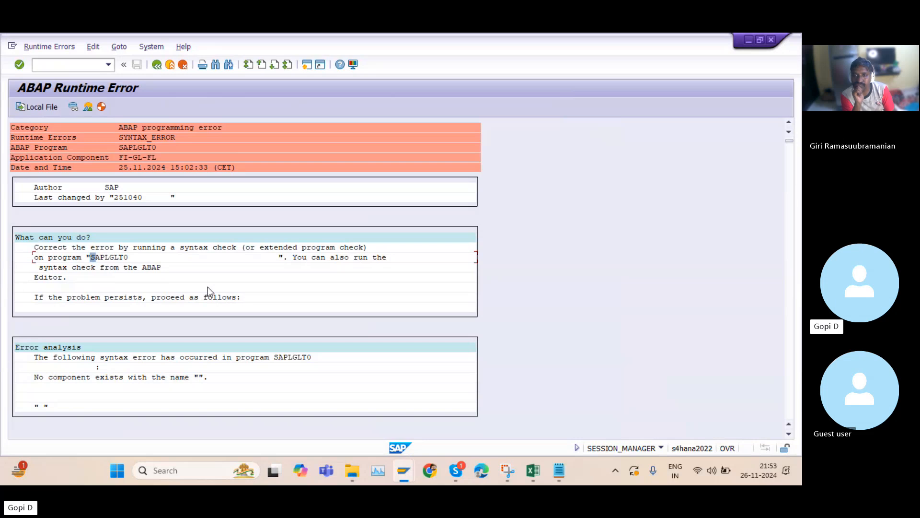
{"action": "left_click", "coordinate": [506, 473]}
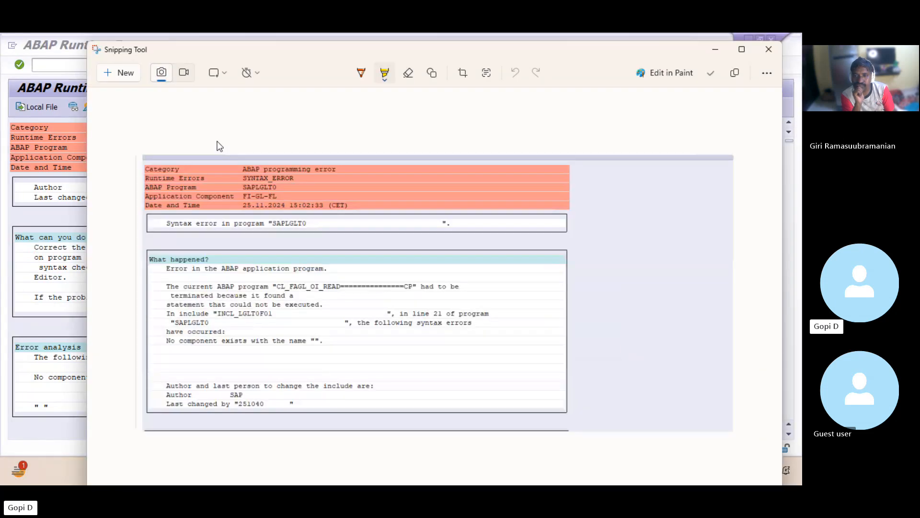
{"action": "left_click", "coordinate": [117, 71]}
{"action": "left_click_drag", "start_coordinate": [7, 75], "coordinate": [561, 220]}
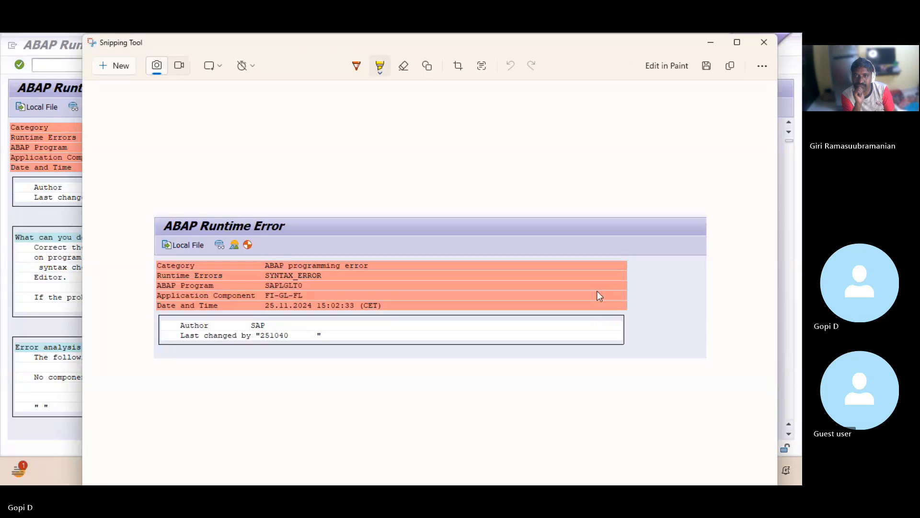
{"action": "left_click", "coordinate": [707, 45]}
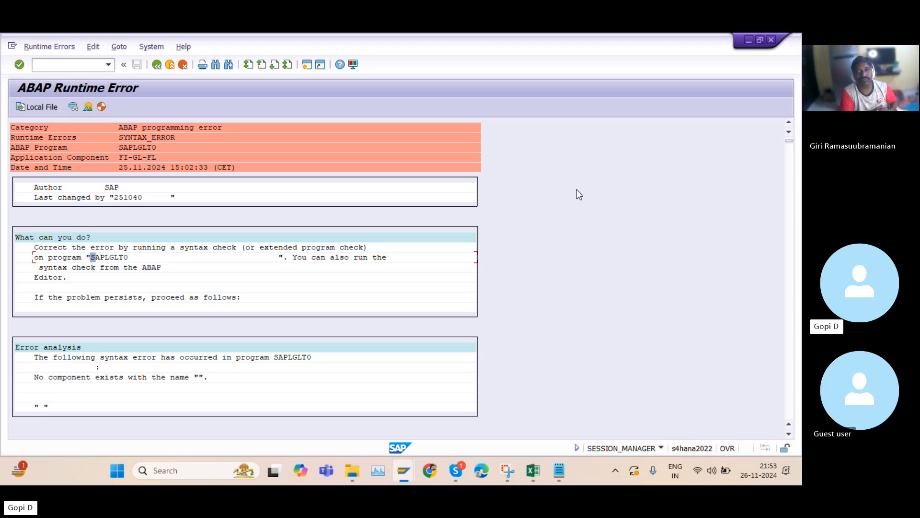
Leave the runtime error and review the GL configuration checklist in the Excel workbook before closing it
{"action": "left_click", "coordinate": [157, 65]}
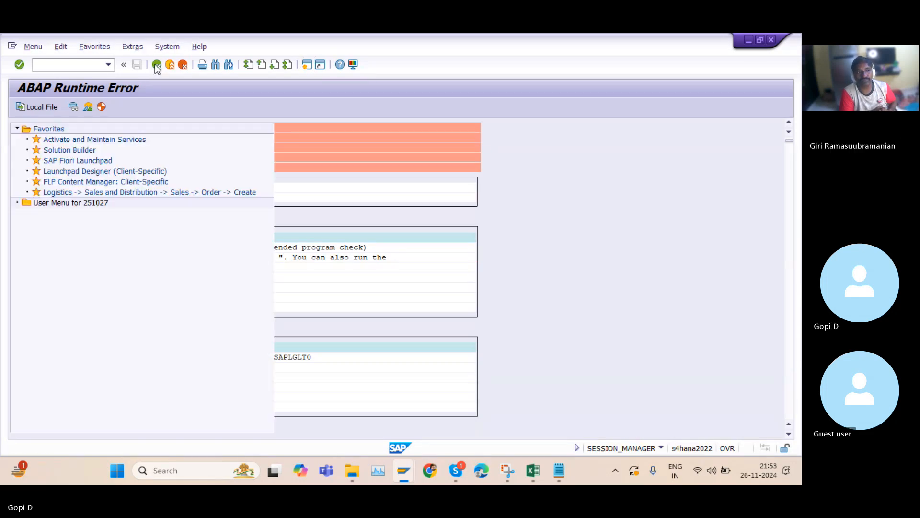
{"action": "mouse_move", "coordinate": [536, 470]}
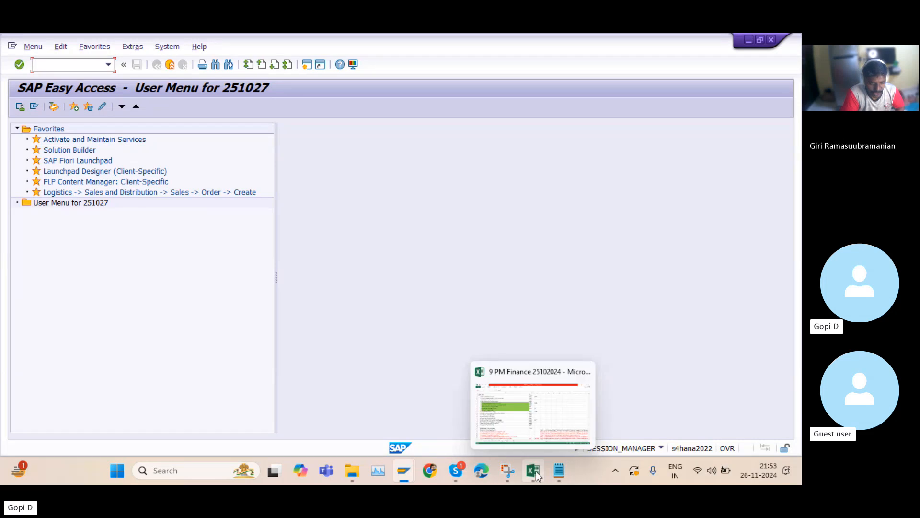
{"action": "left_click", "coordinate": [526, 413]}
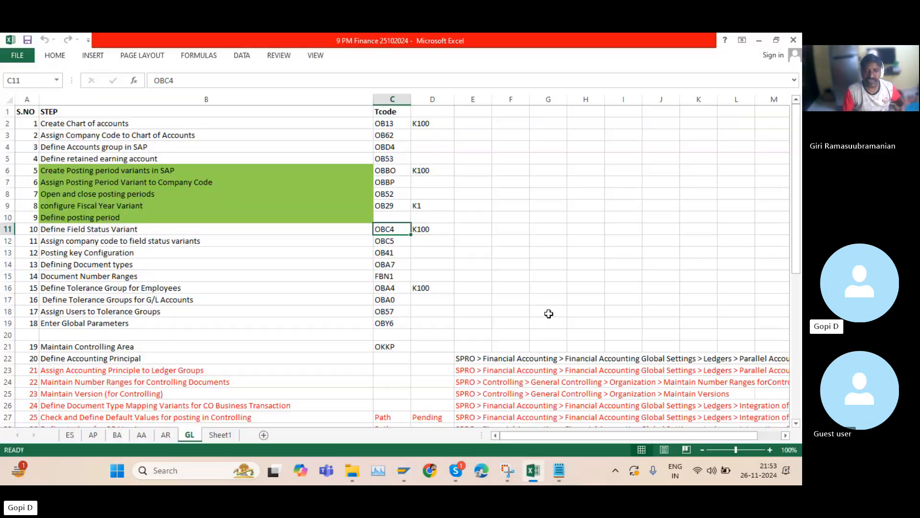
{"action": "left_click", "coordinate": [551, 277]}
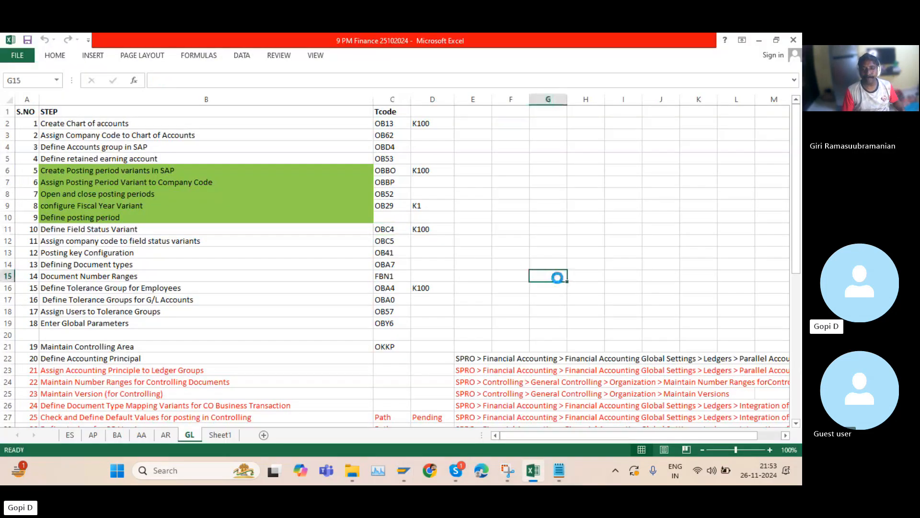
{"action": "left_click", "coordinate": [793, 39]}
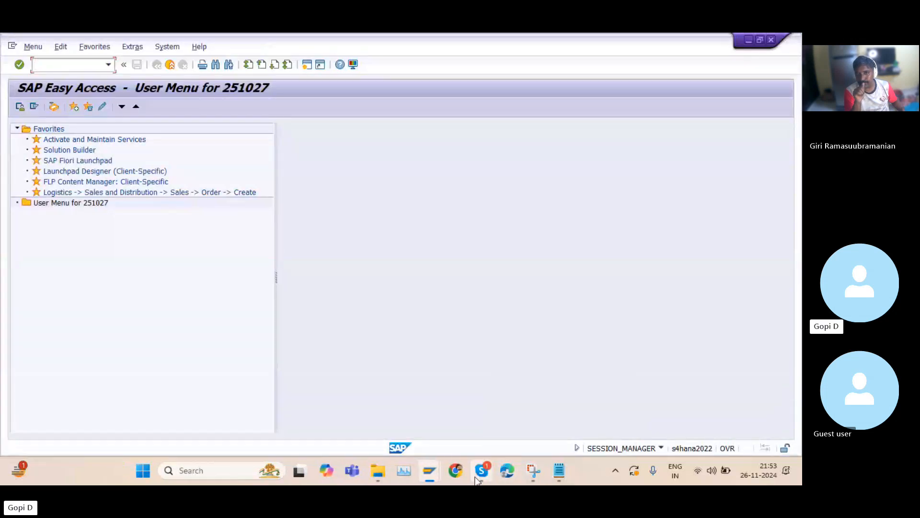
Close the SAP Easy Access session and cancel editing of the G/L Account Groups view, discarding changes
{"action": "mouse_move", "coordinate": [378, 469]}
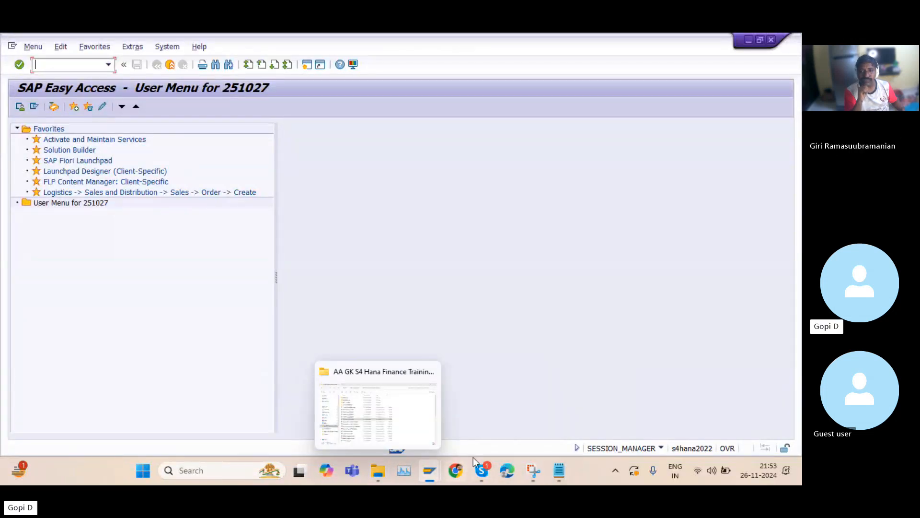
{"action": "mouse_move", "coordinate": [488, 365]}
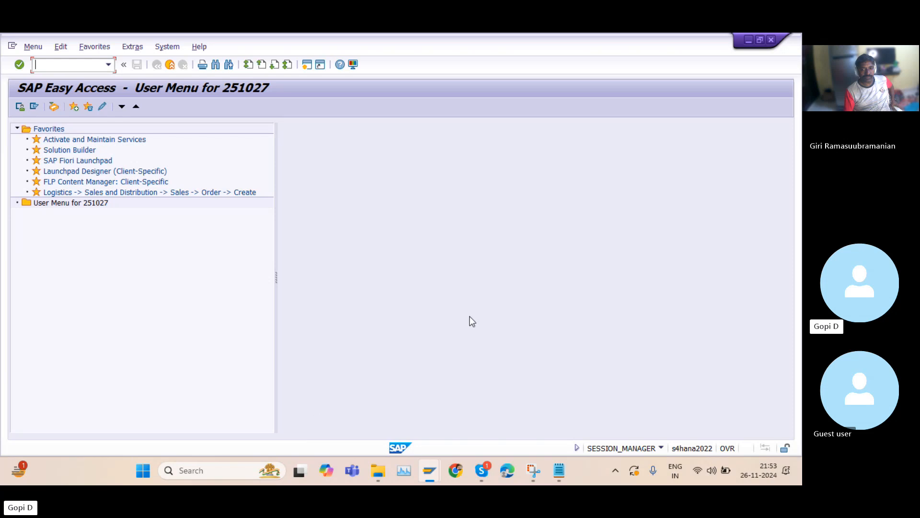
{"action": "left_click", "coordinate": [770, 40]}
{"action": "left_click", "coordinate": [770, 40]}
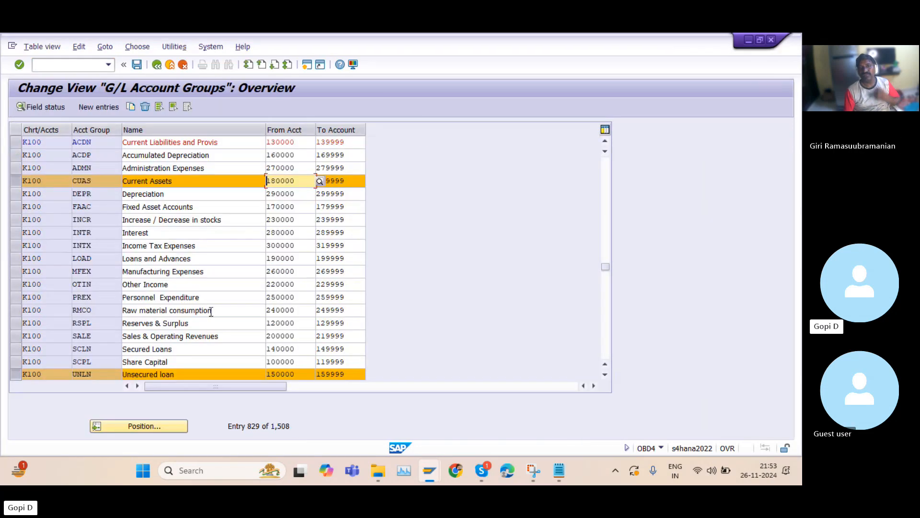
{"action": "left_click", "coordinate": [182, 65]}
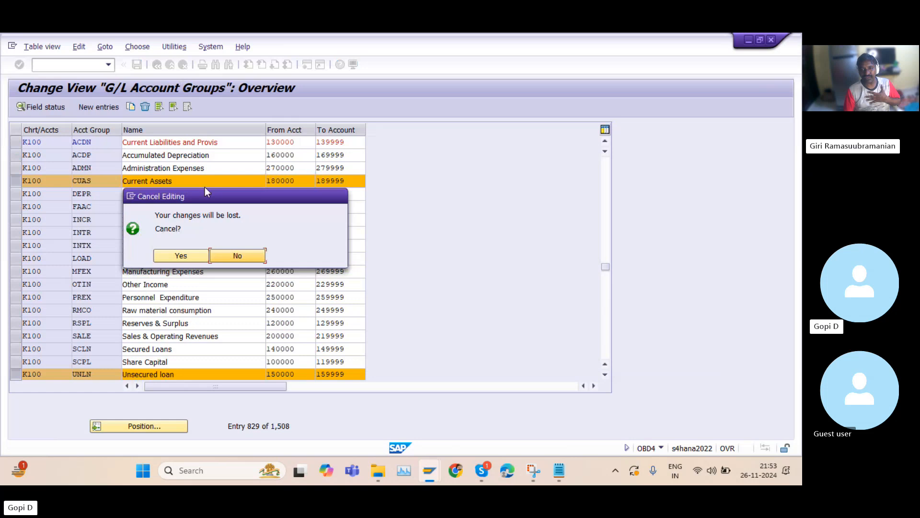
{"action": "left_click", "coordinate": [181, 256]}
{"action": "mouse_move", "coordinate": [481, 470]}
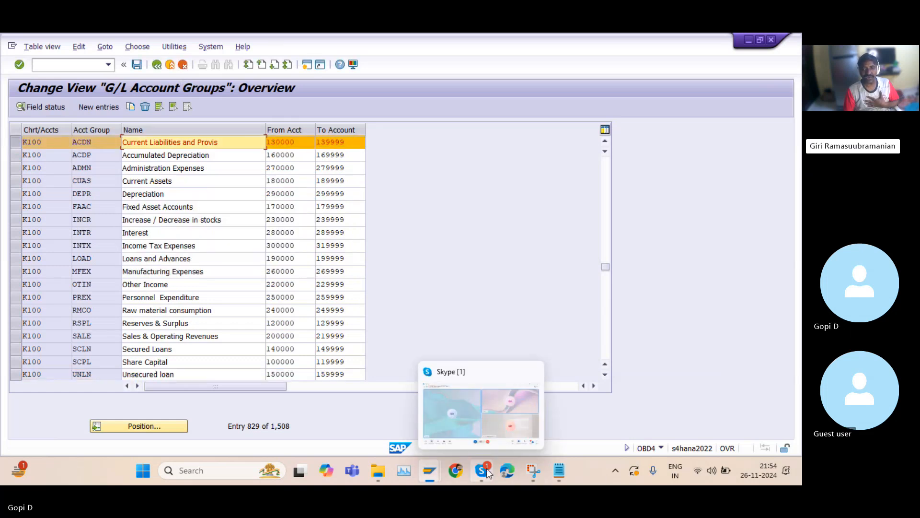
{"action": "left_click", "coordinate": [460, 394]}
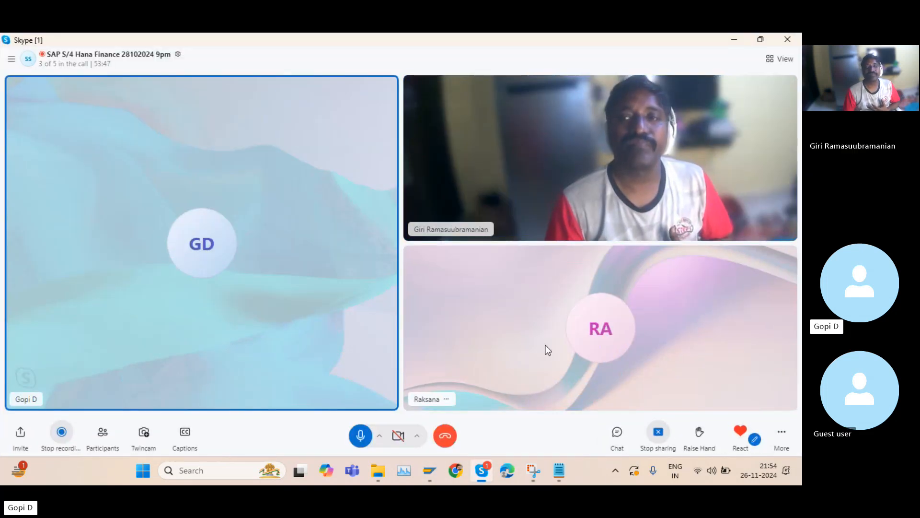